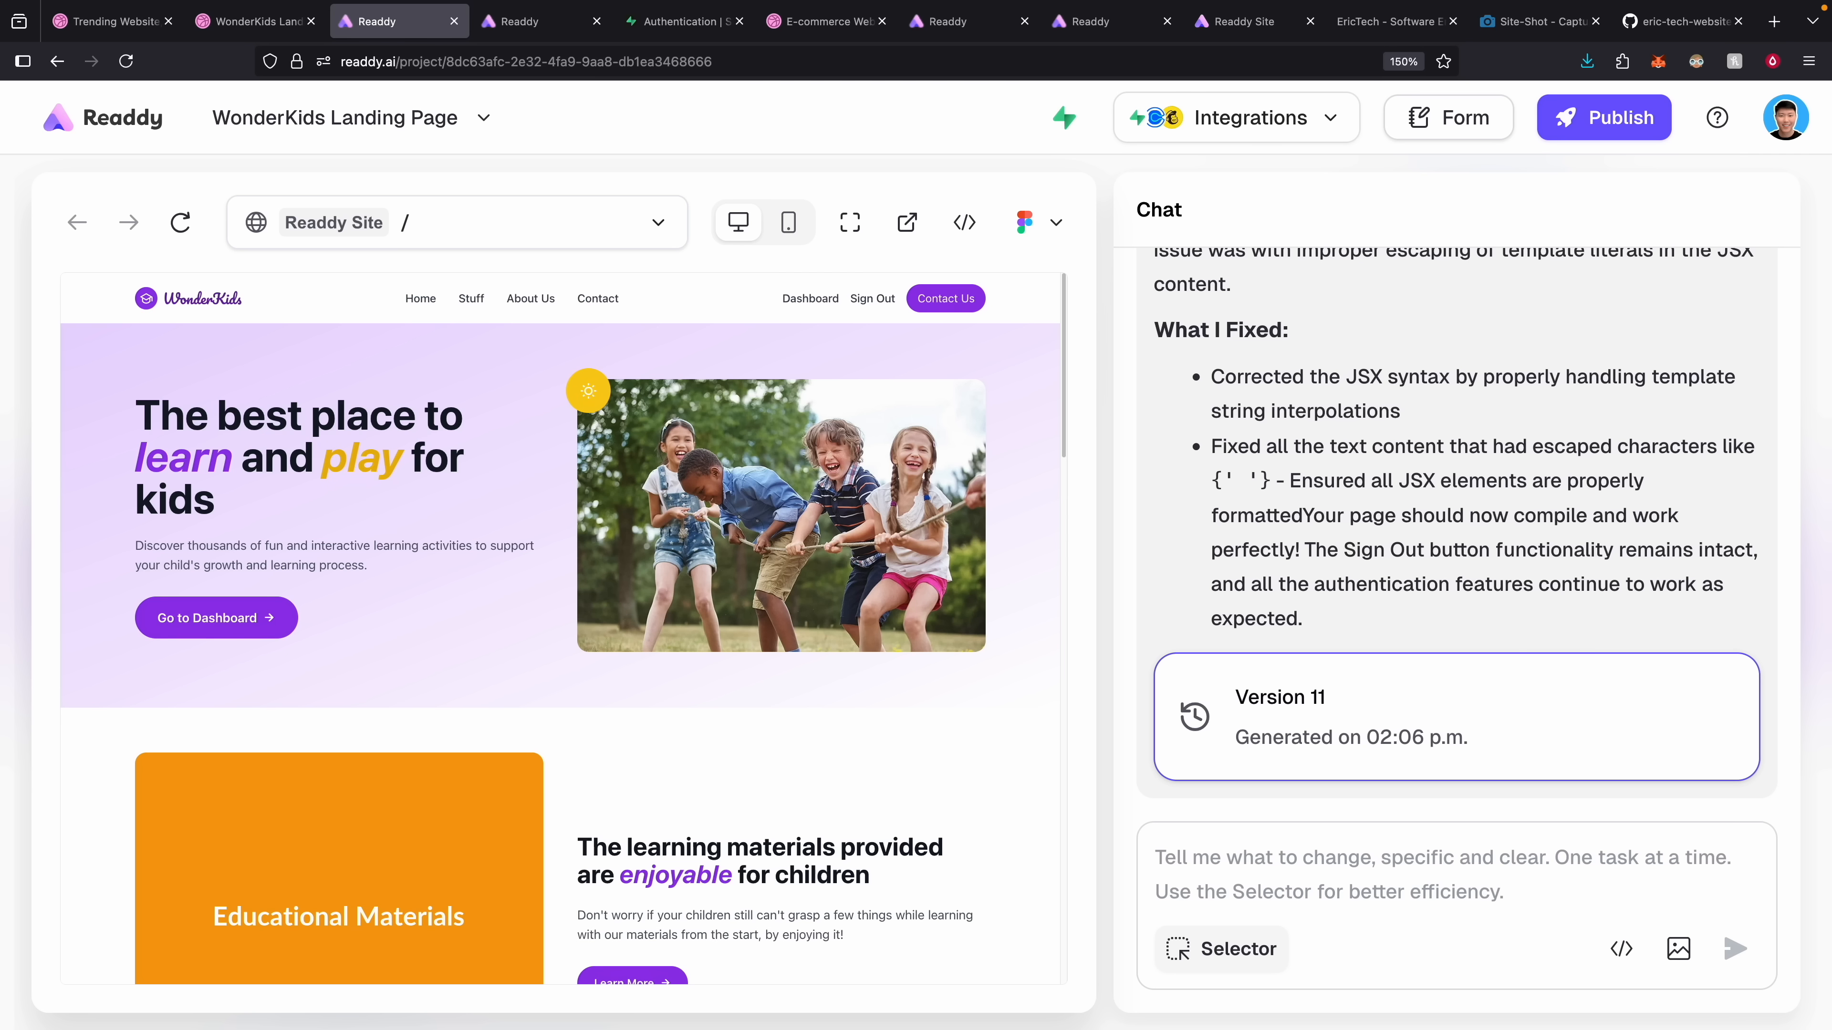
Check the signed-up users in Supabase Authentication, then return to the WonderKids /dashboard preview.
{"action": "key", "text": "ctrl+Tab"}
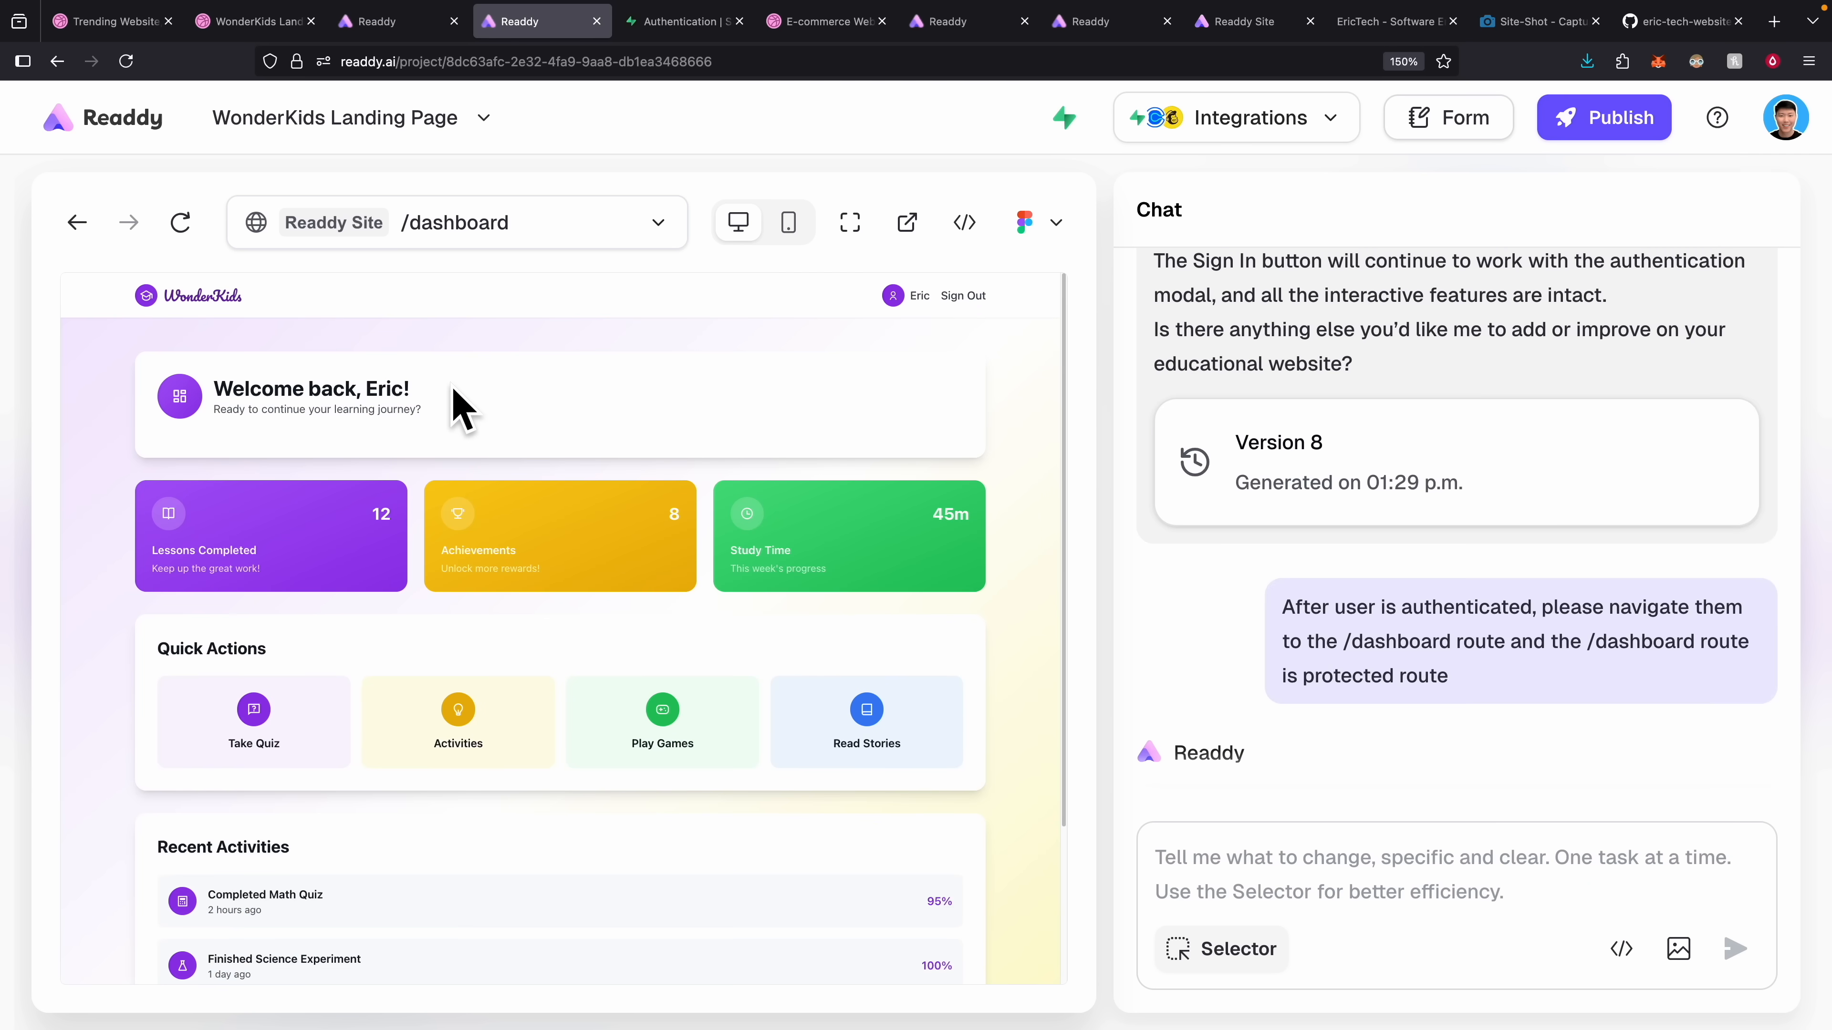
{"action": "left_click", "coordinate": [683, 22]}
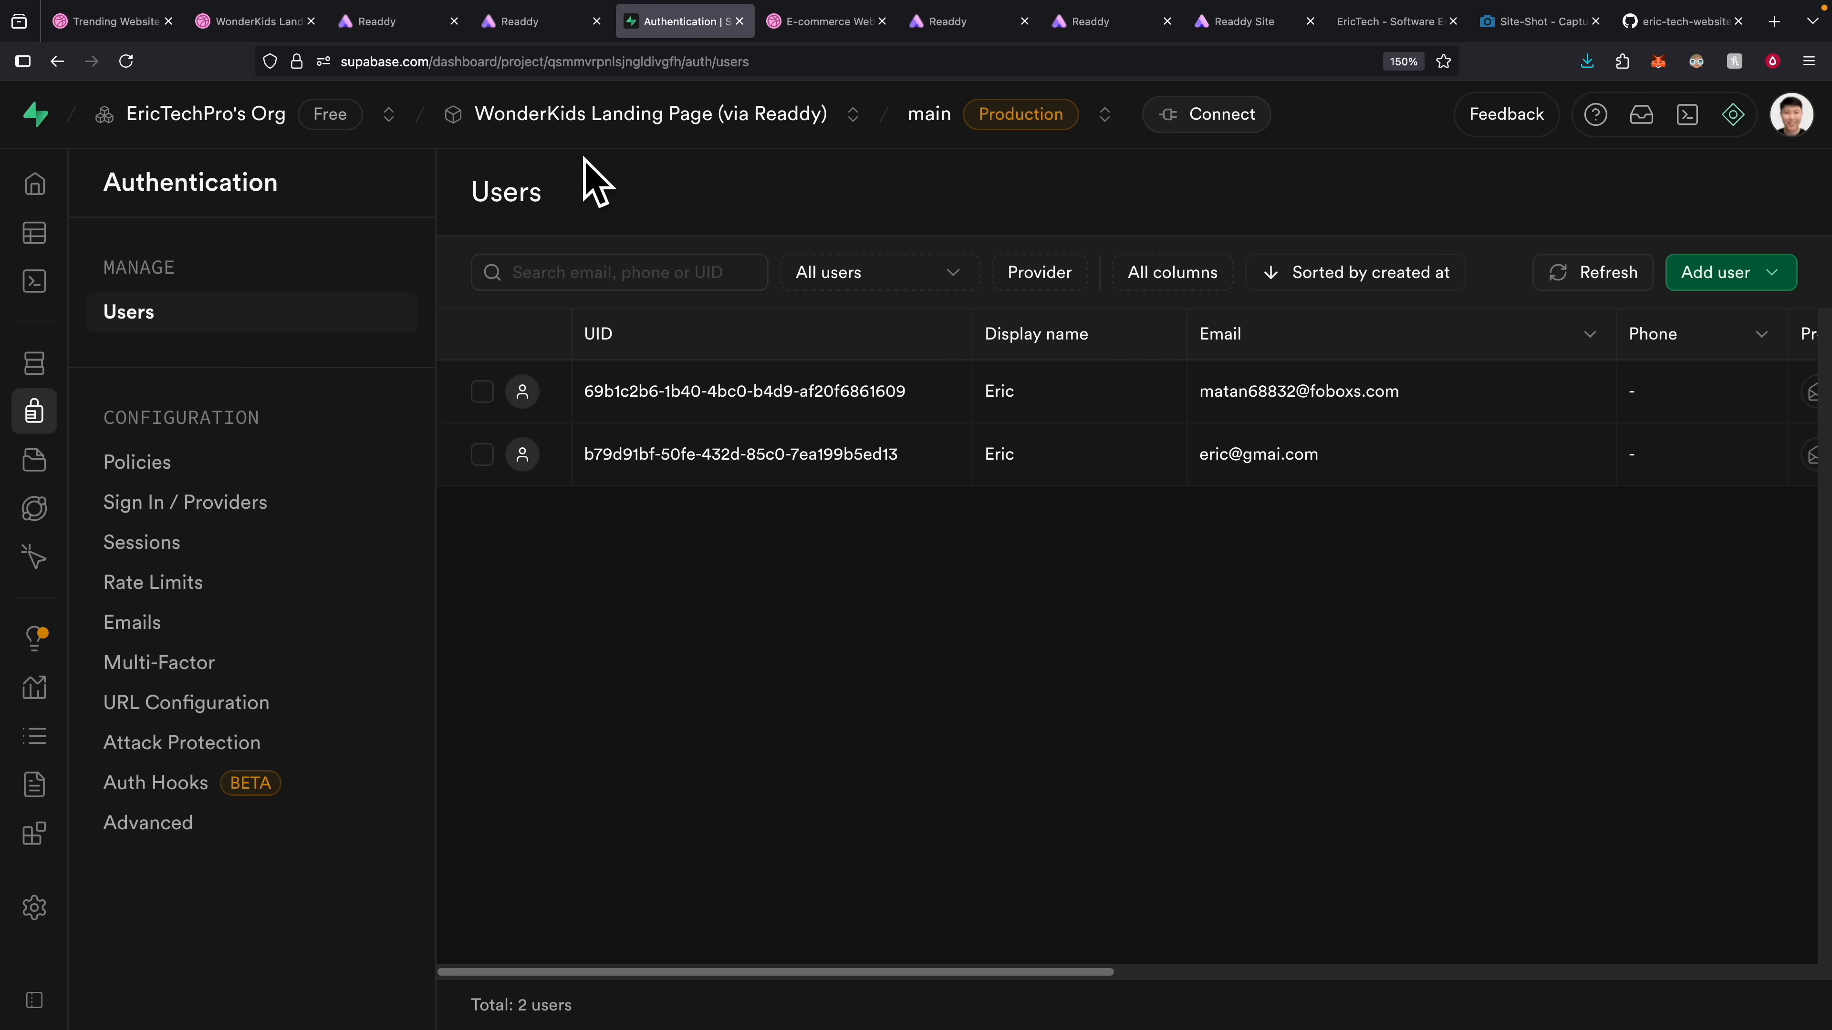
{"action": "key", "text": "ctrl+shift+Tab"}
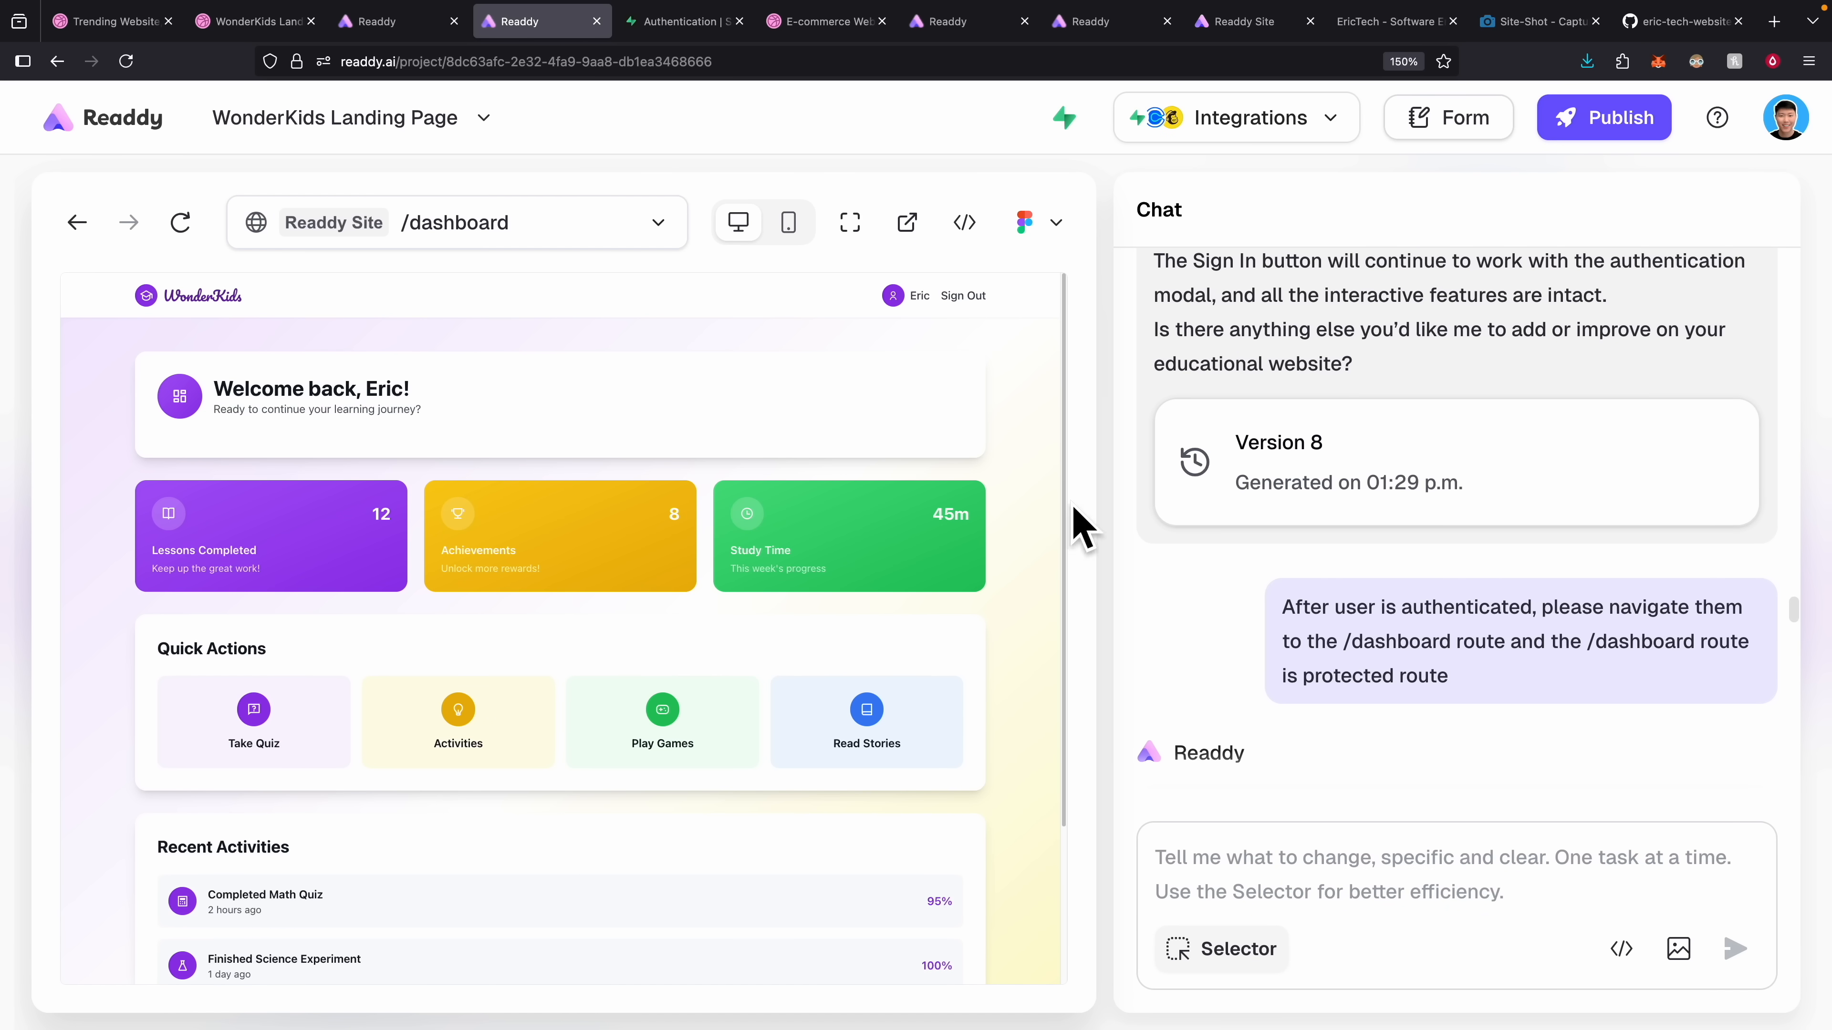
{"action": "scroll", "coordinate": [1367, 607], "scroll_direction": "up", "scroll_amount": 10}
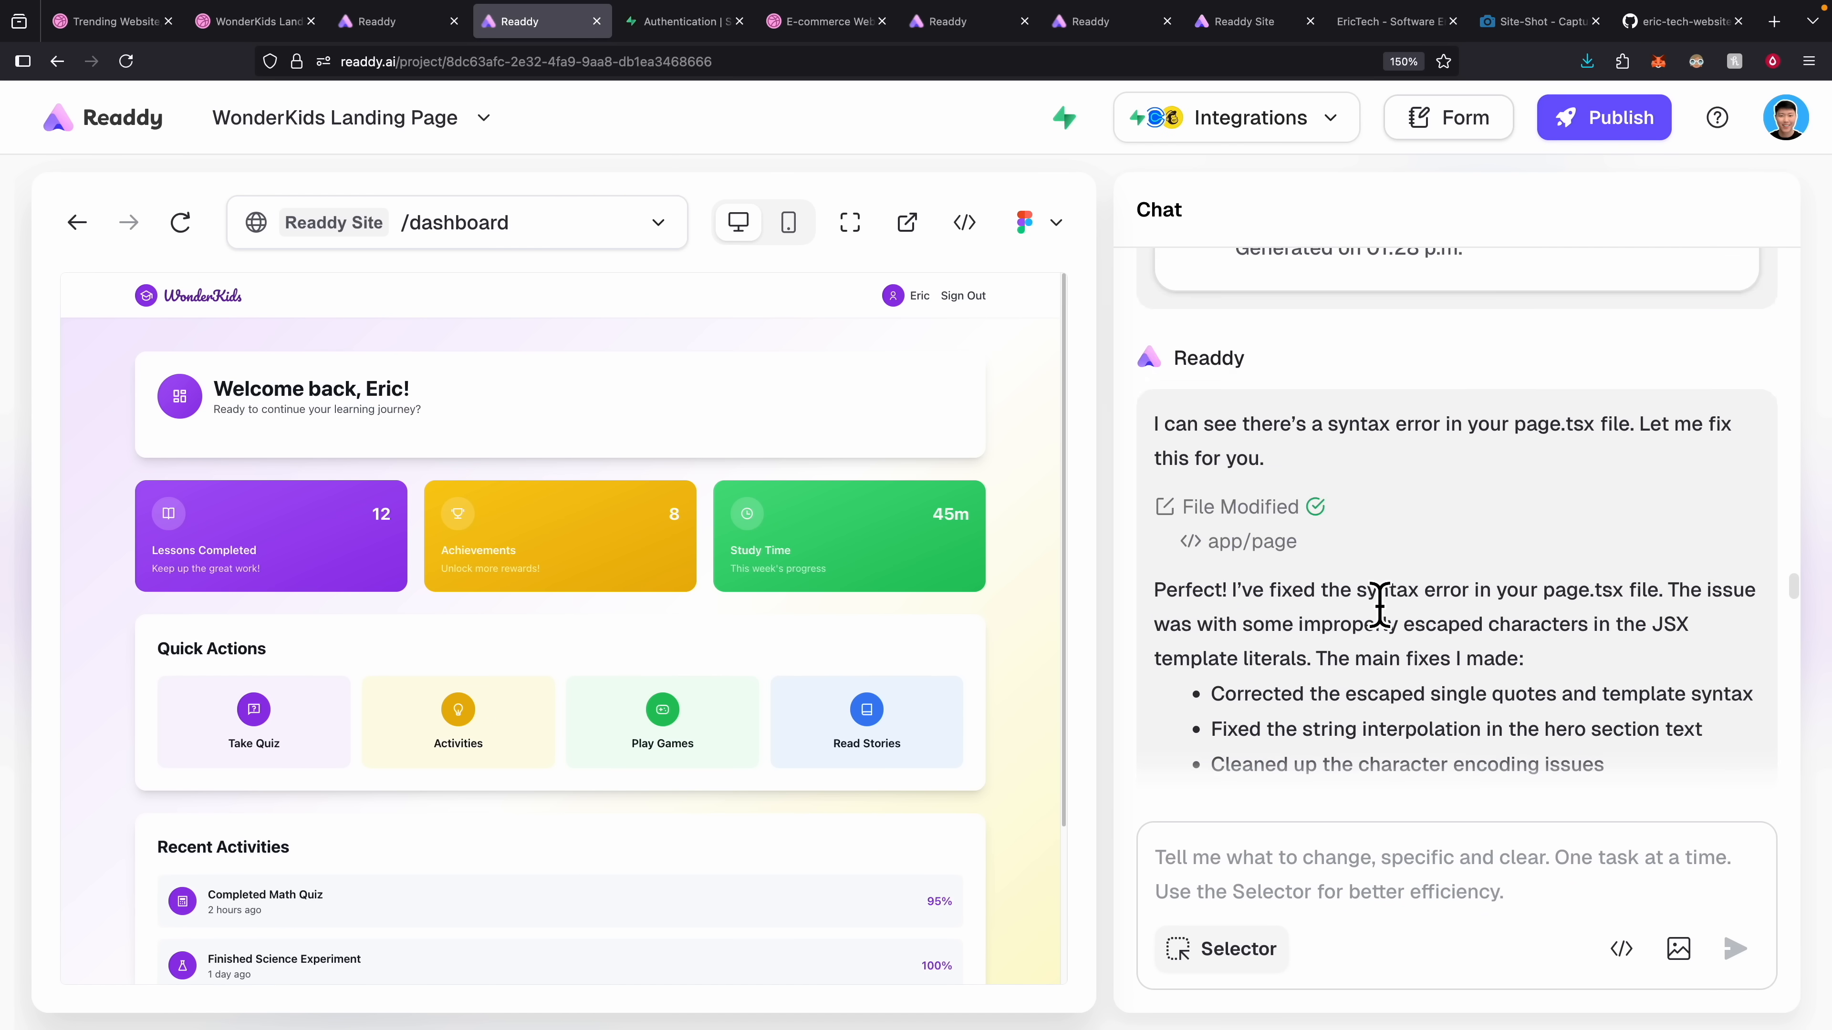
{"action": "scroll", "coordinate": [1373, 610], "scroll_direction": "up", "scroll_amount": 5}
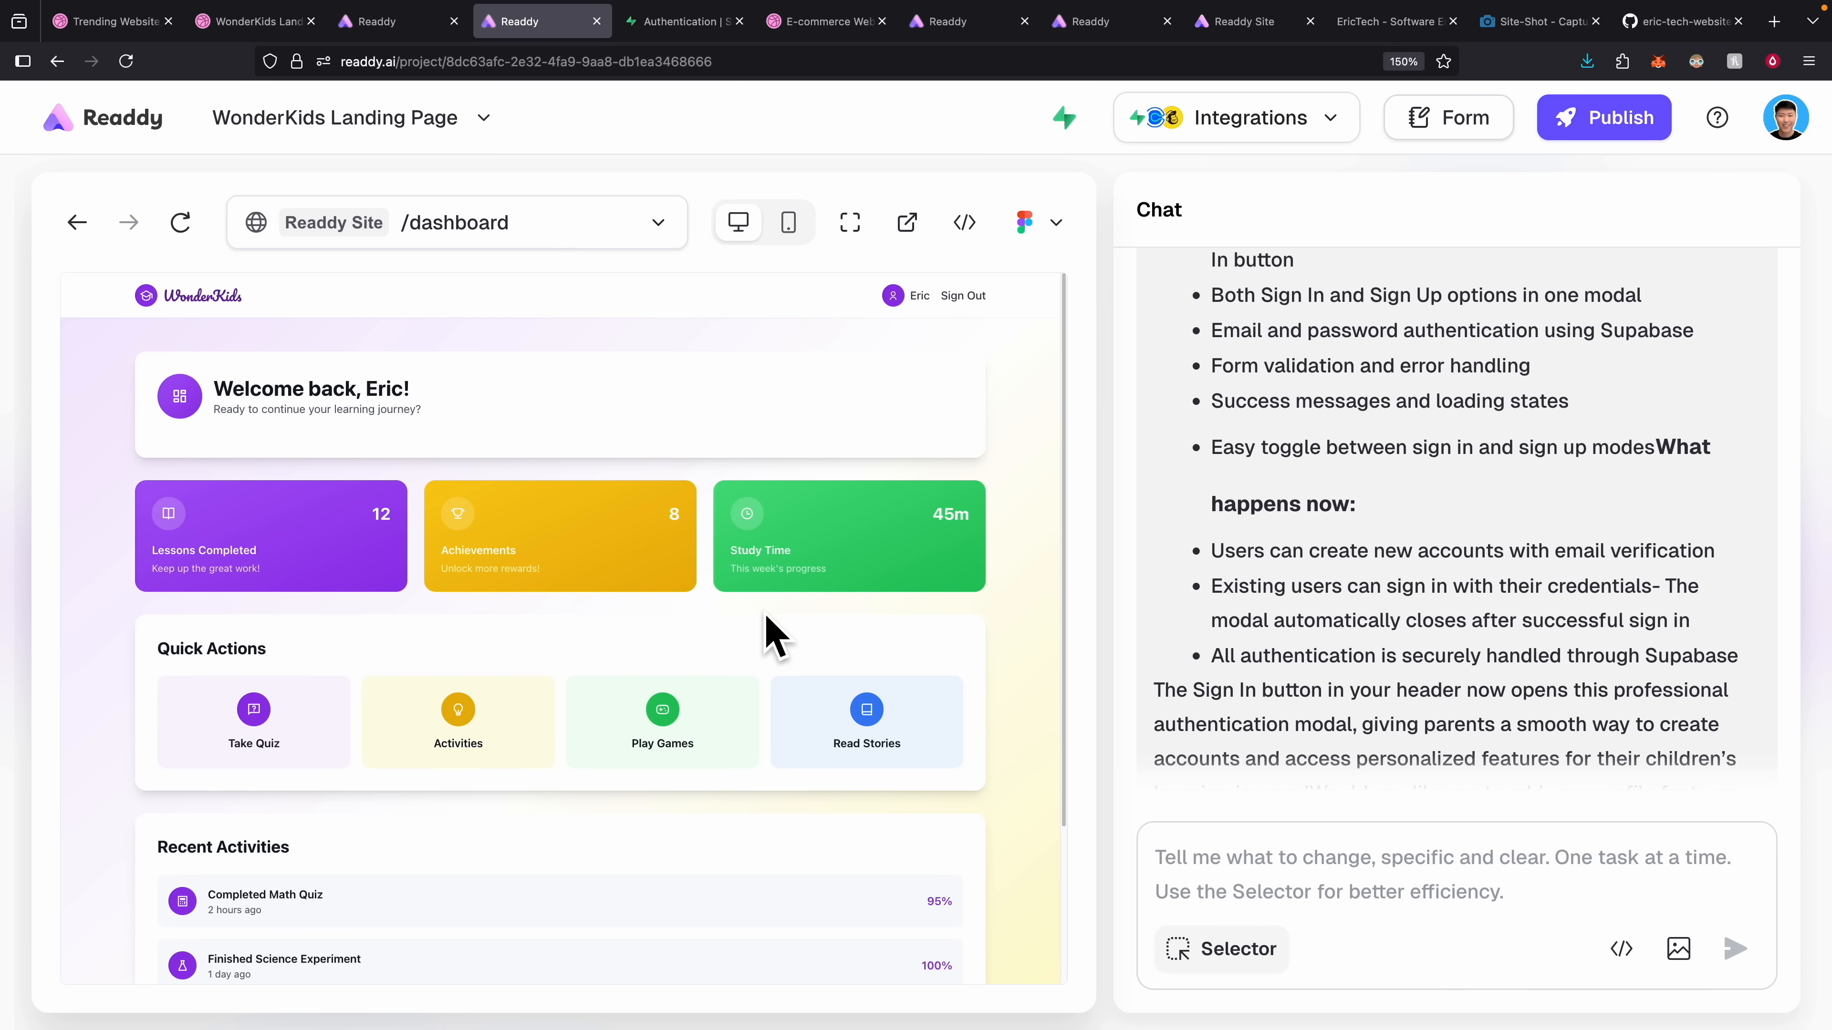
{"action": "scroll", "coordinate": [1331, 552], "scroll_direction": "up", "scroll_amount": 5}
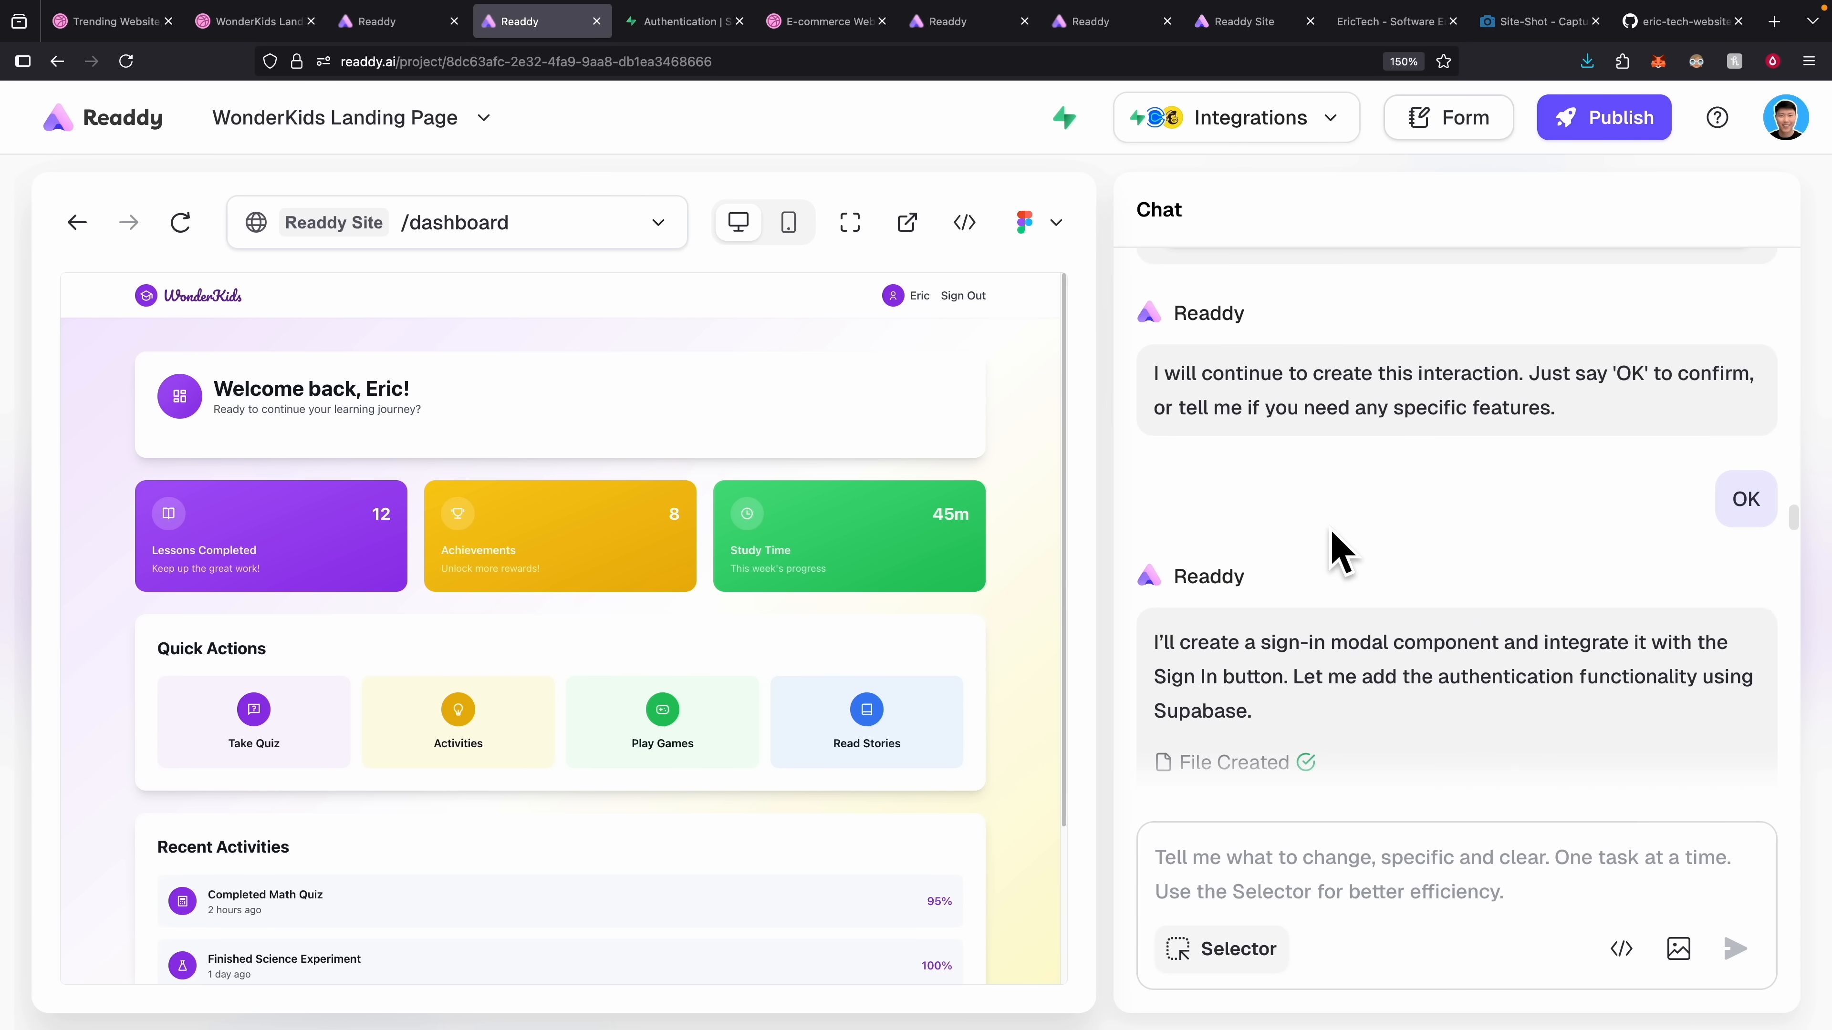
{"action": "scroll", "coordinate": [1280, 653], "scroll_direction": "up", "scroll_amount": 5}
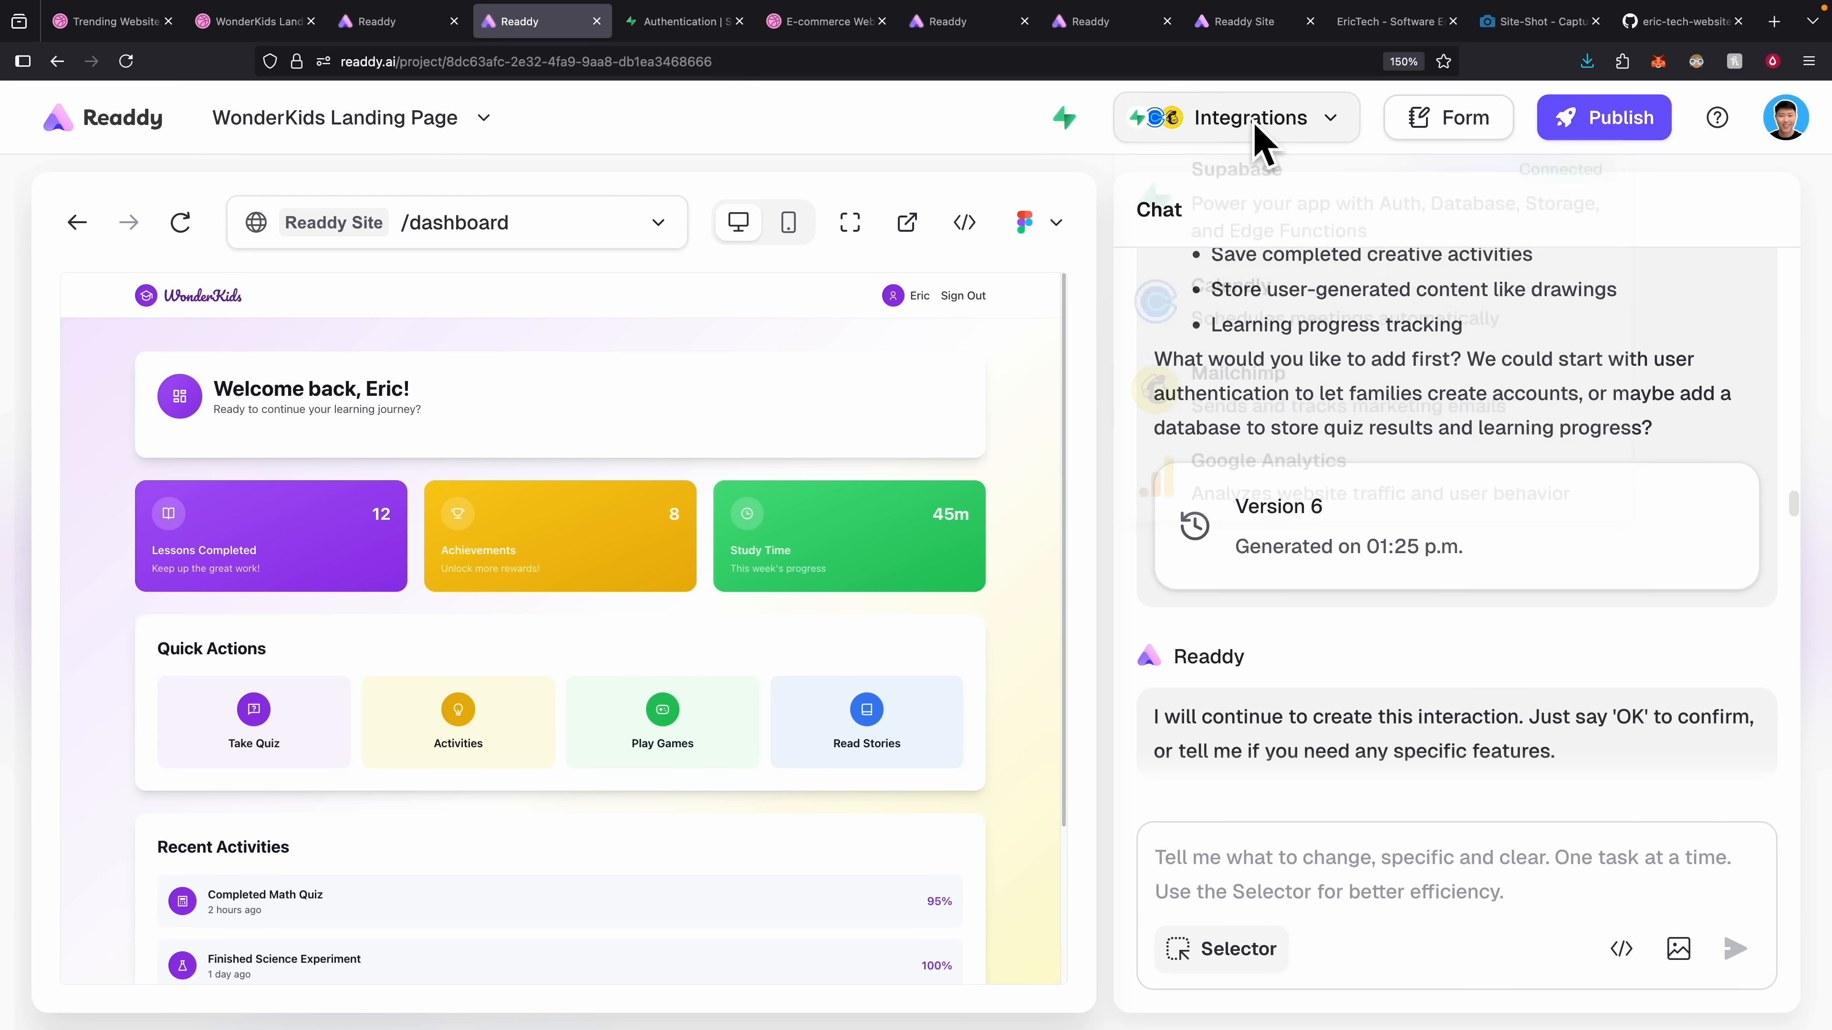
{"action": "mouse_move", "coordinate": [1255, 131]}
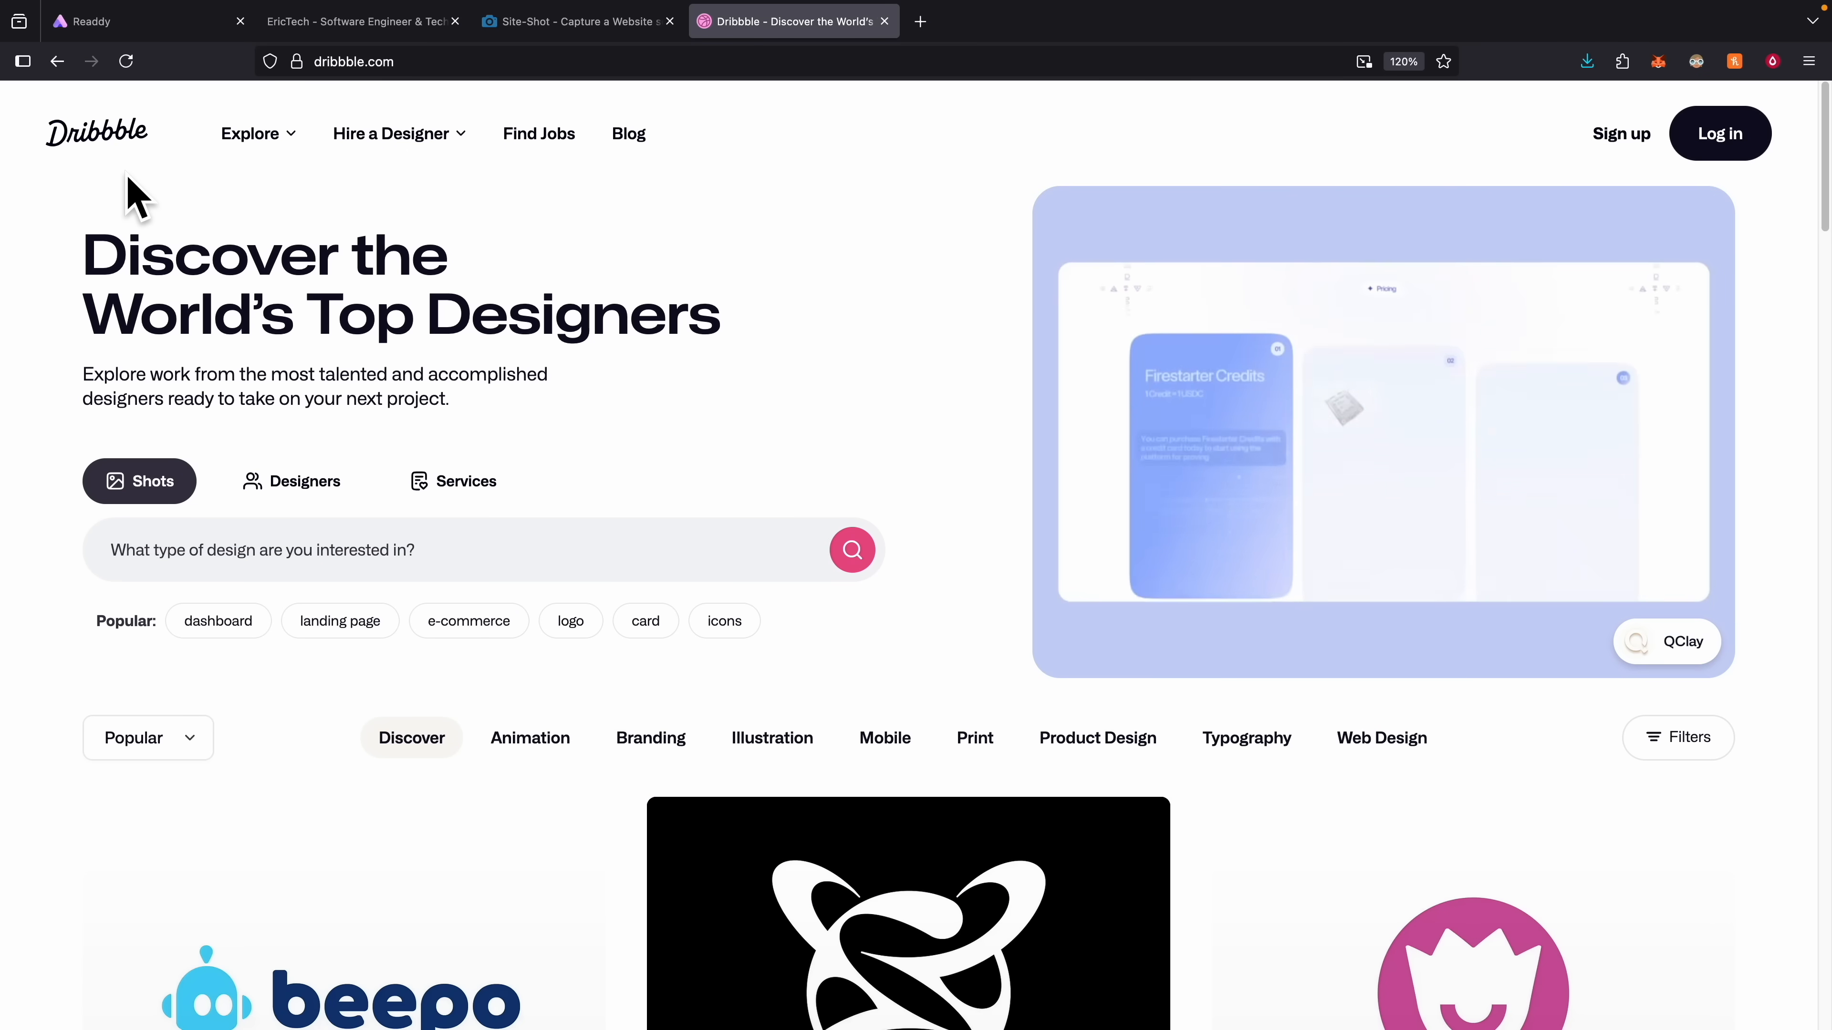
Browse Dribbble 'landing page' shots, open the WonderKids Landing Page Exploration shot, and bring up its image menu.
{"action": "scroll", "coordinate": [364, 404], "scroll_direction": "down", "scroll_amount": 3}
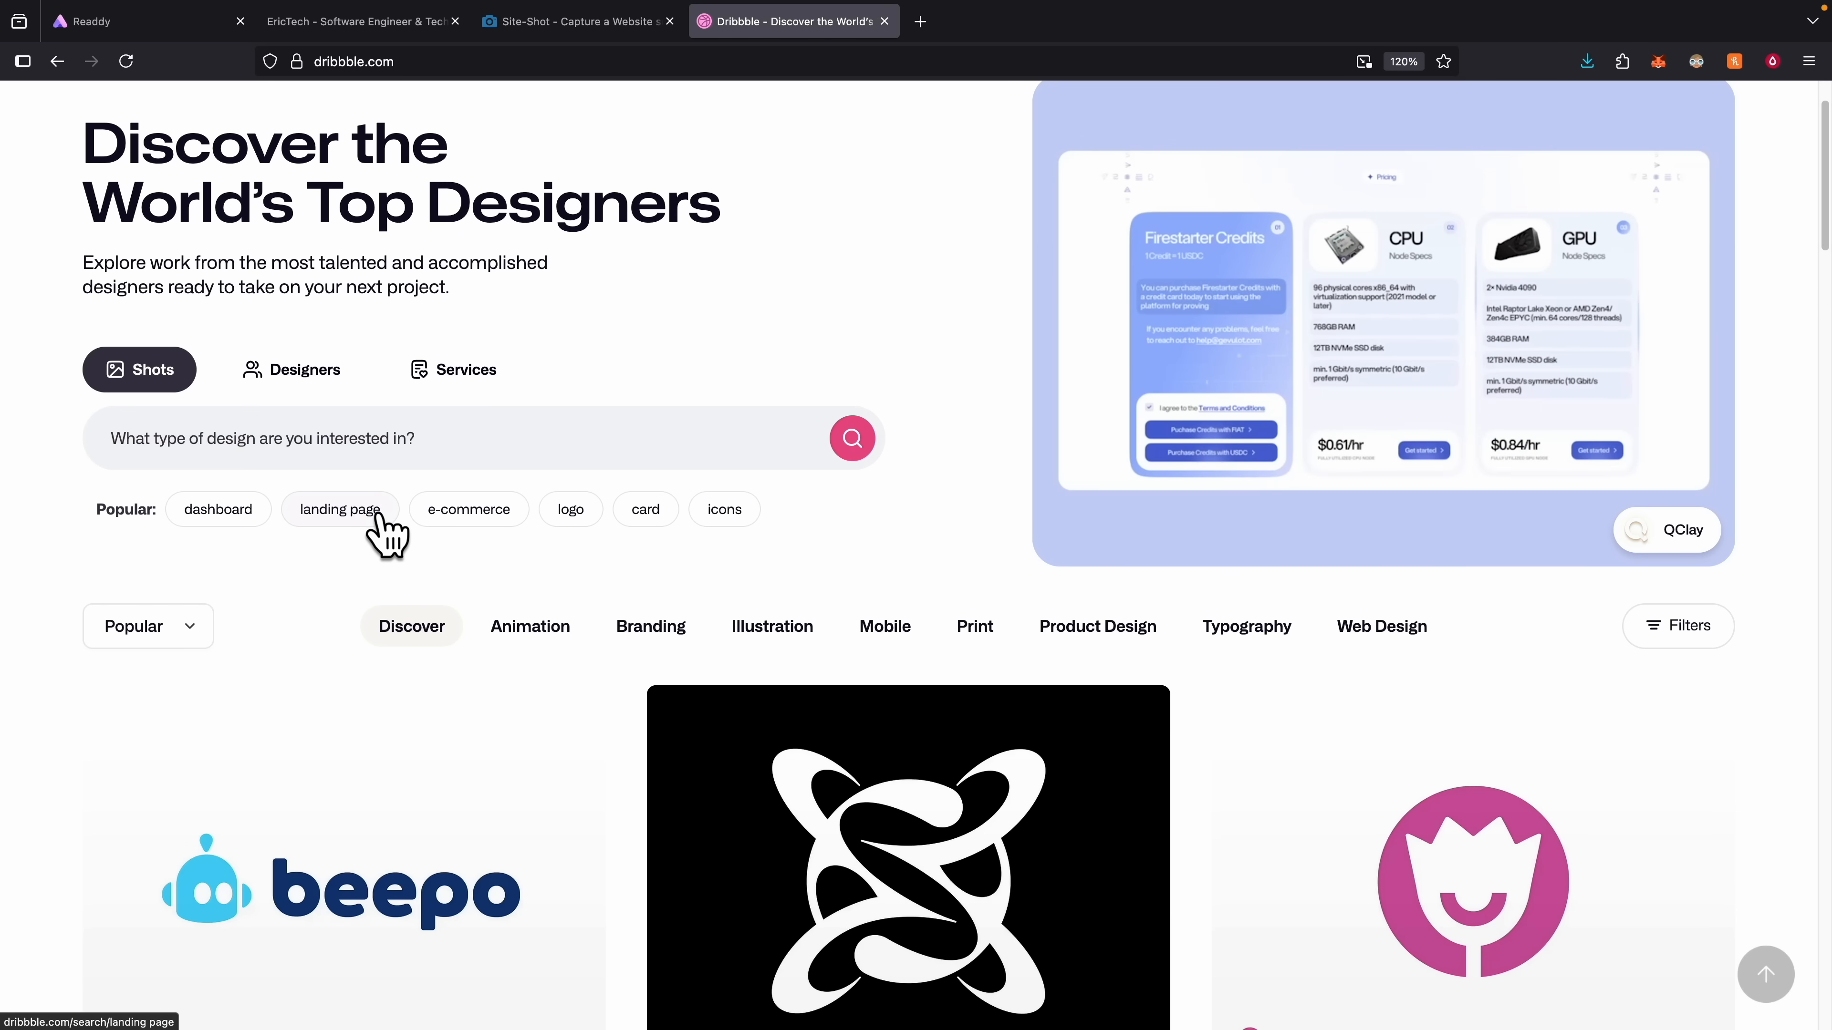
{"action": "left_click", "coordinate": [375, 514]}
{"action": "scroll", "coordinate": [567, 455], "scroll_direction": "down", "scroll_amount": 4}
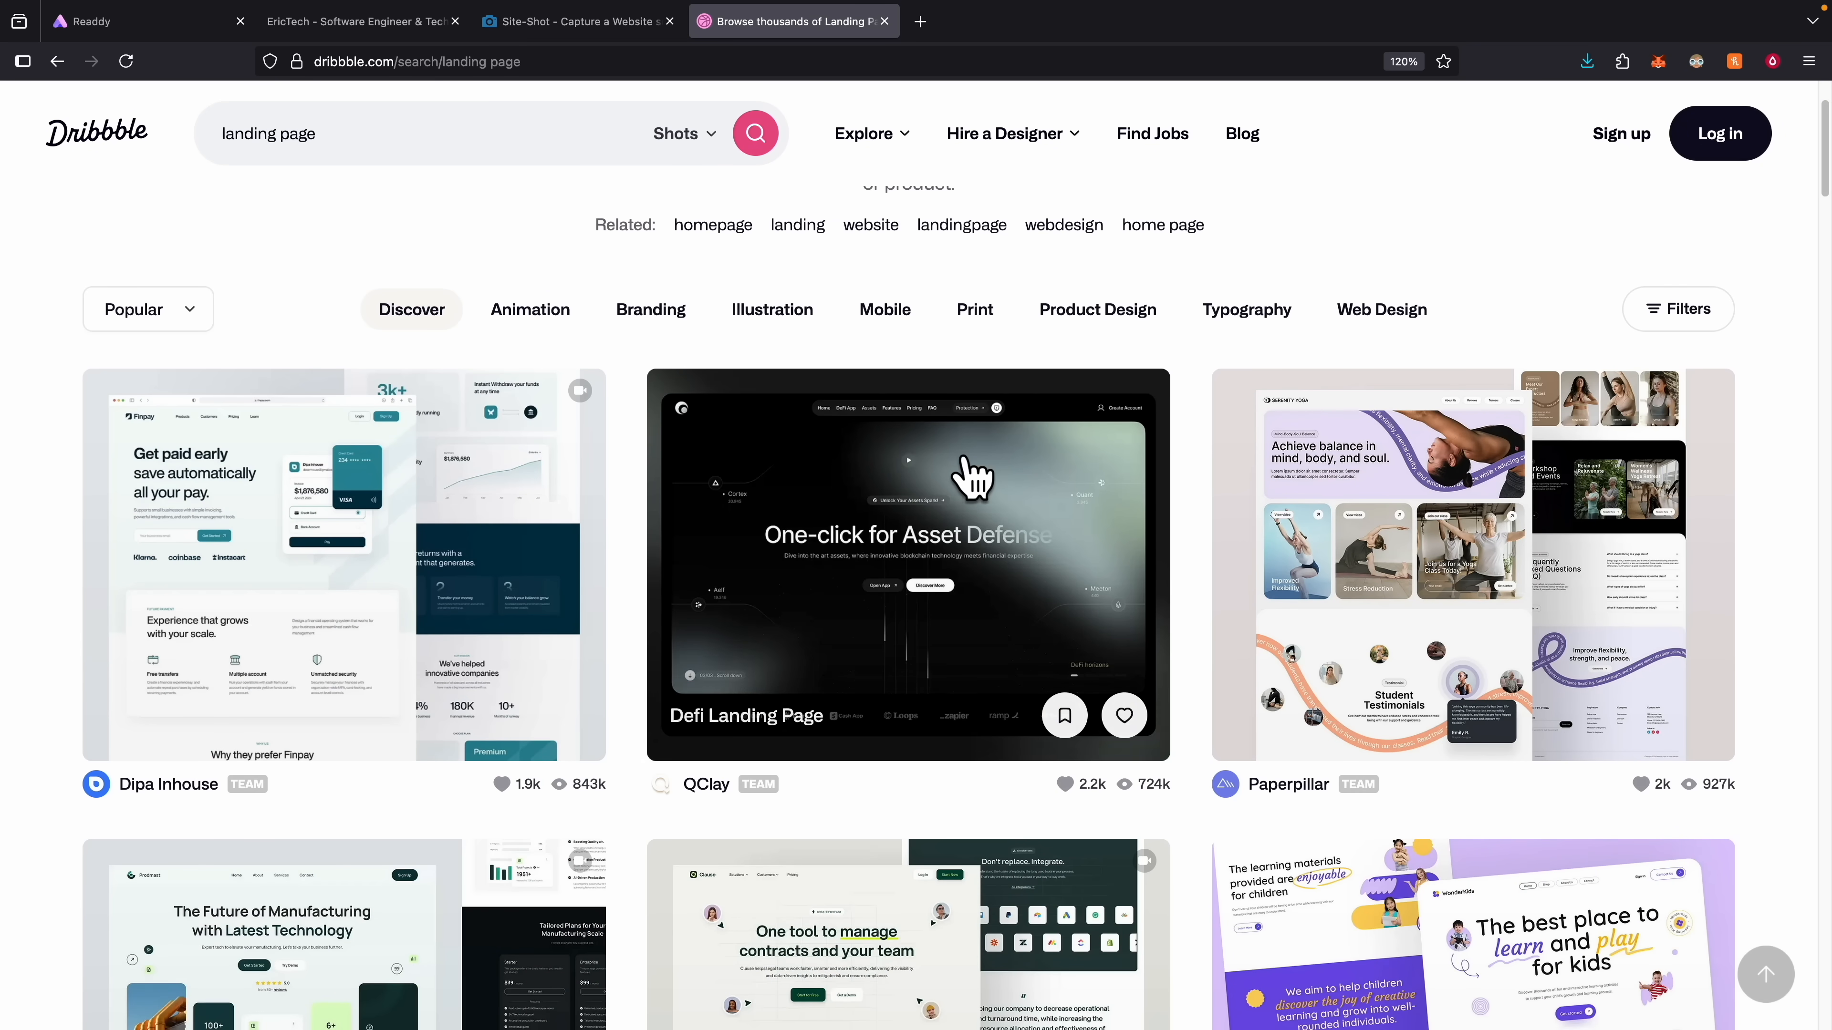
{"action": "scroll", "coordinate": [1061, 468], "scroll_direction": "down", "scroll_amount": 8}
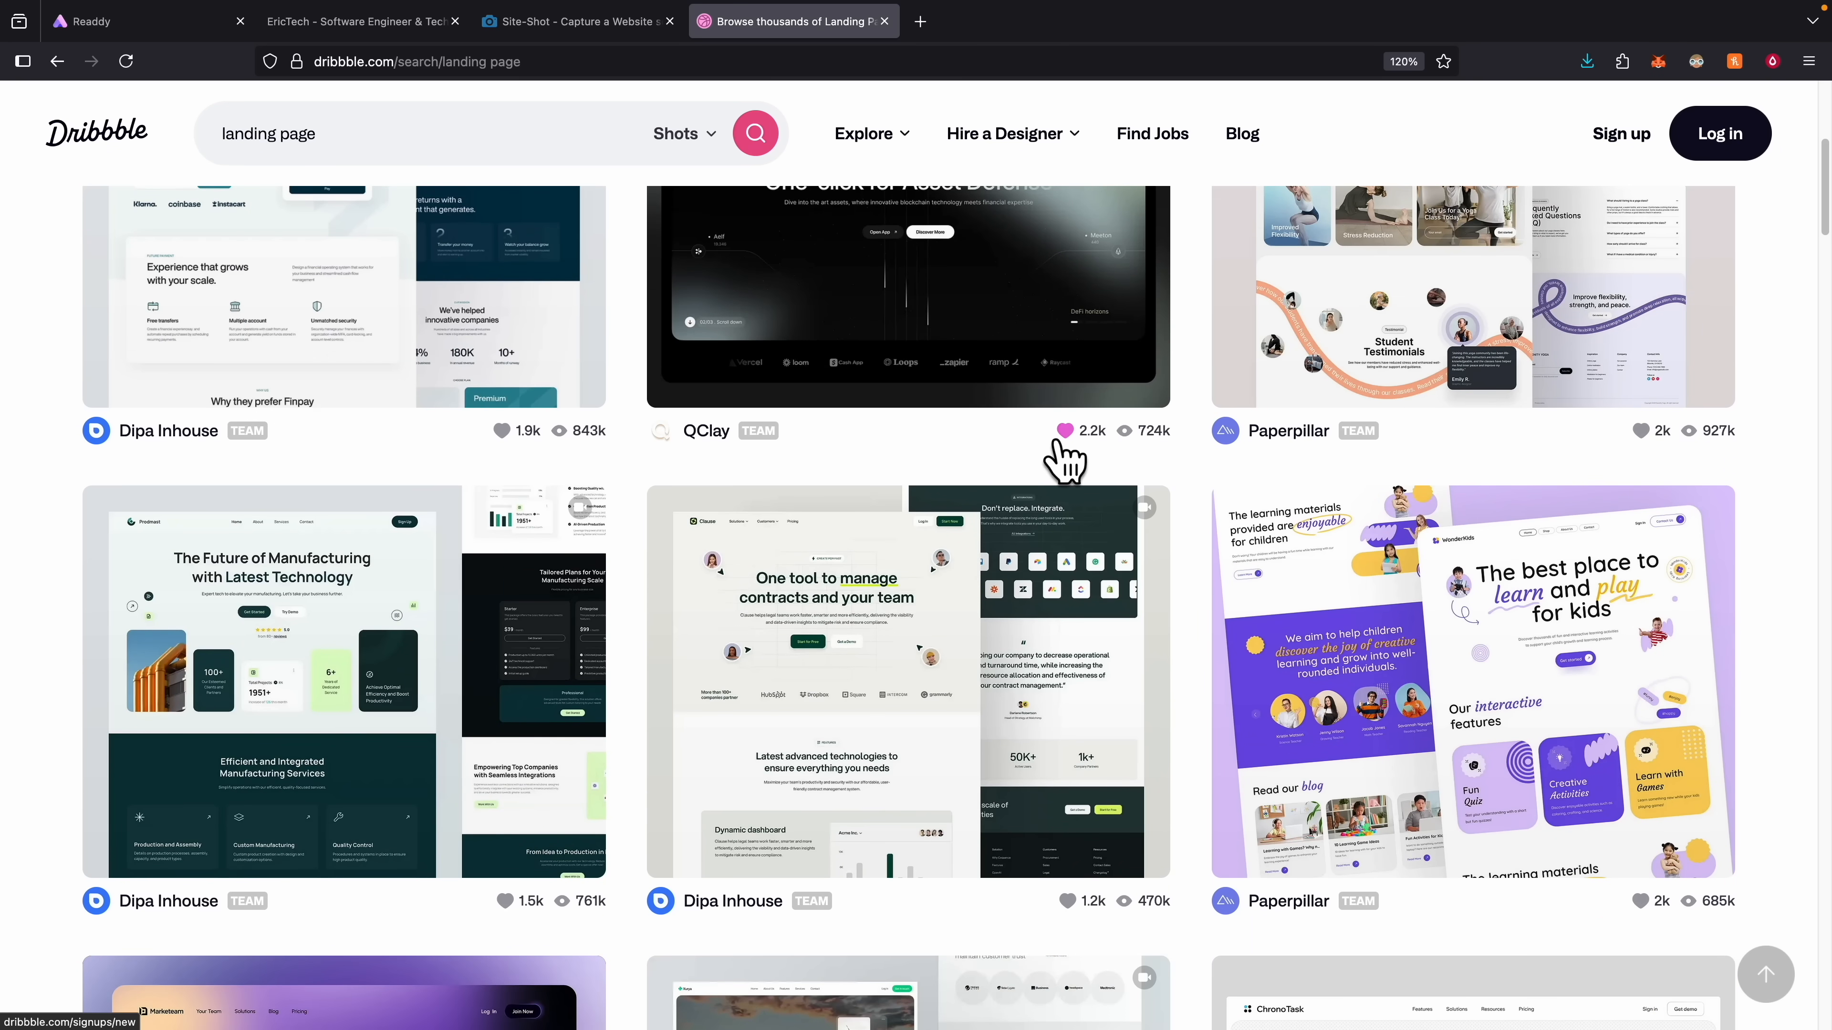
{"action": "left_click", "coordinate": [1616, 596]}
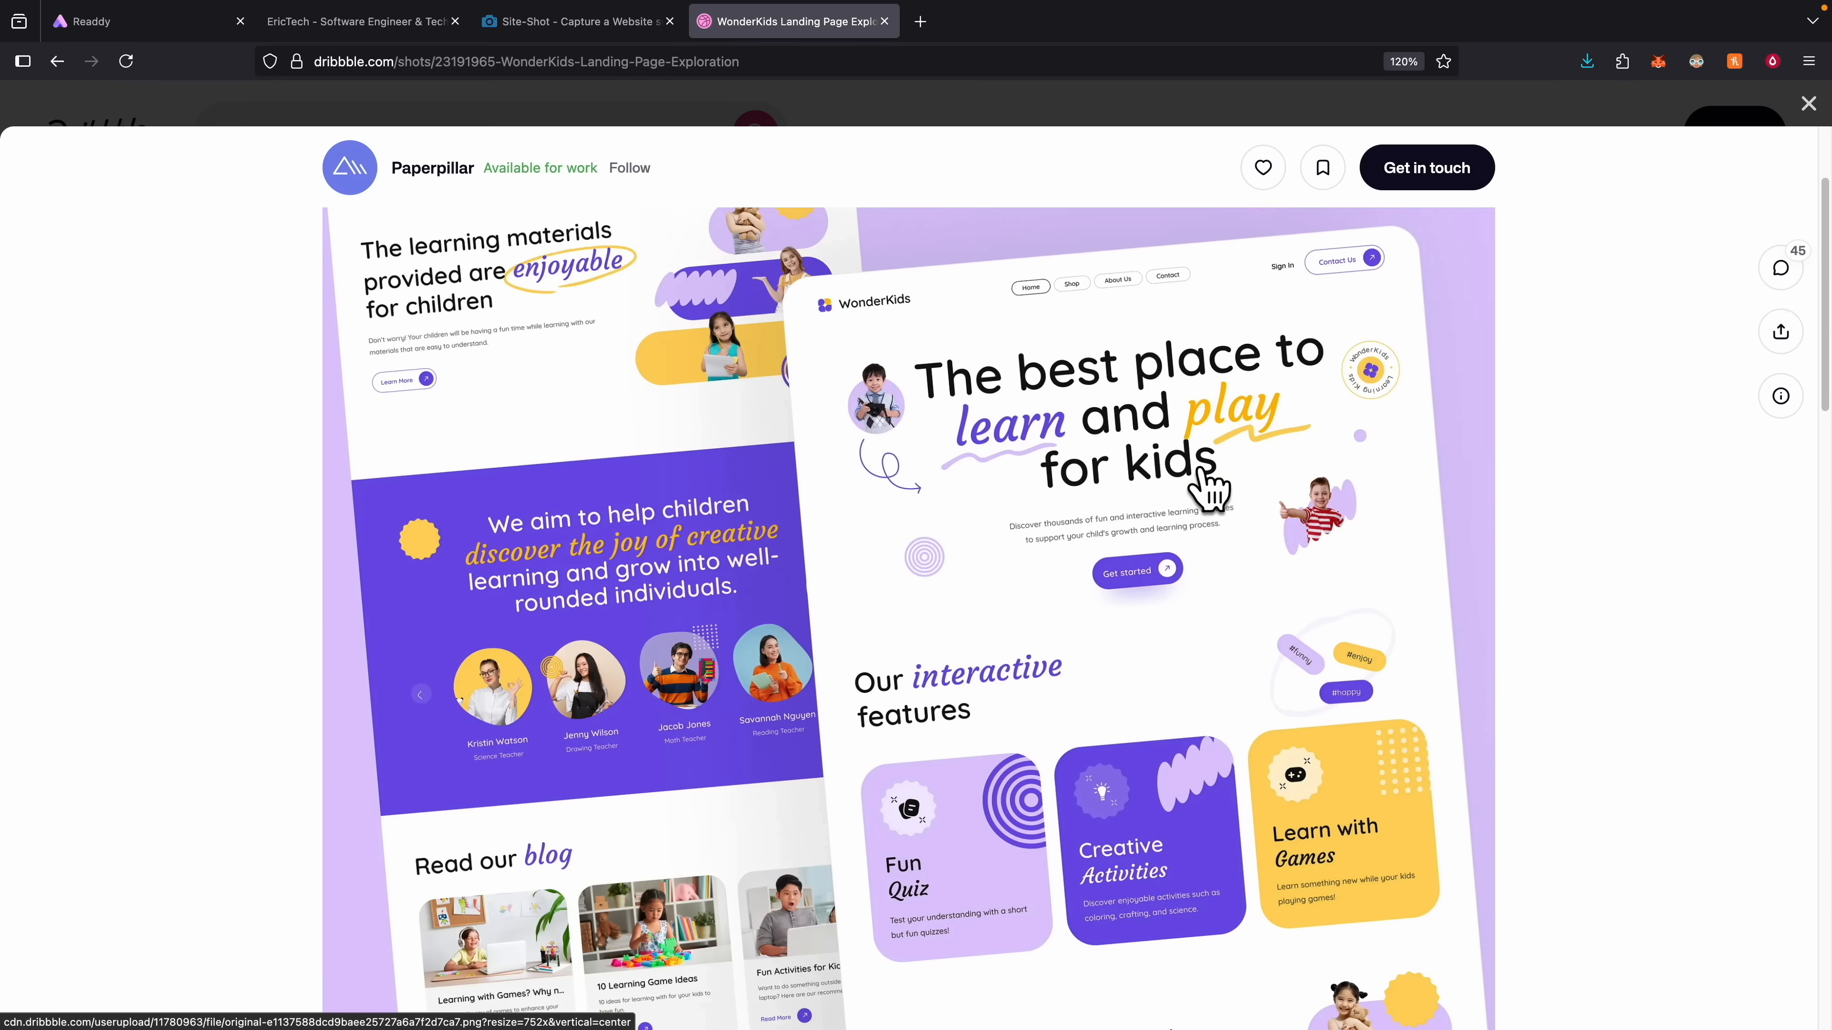
{"action": "right_click", "coordinate": [1108, 401]}
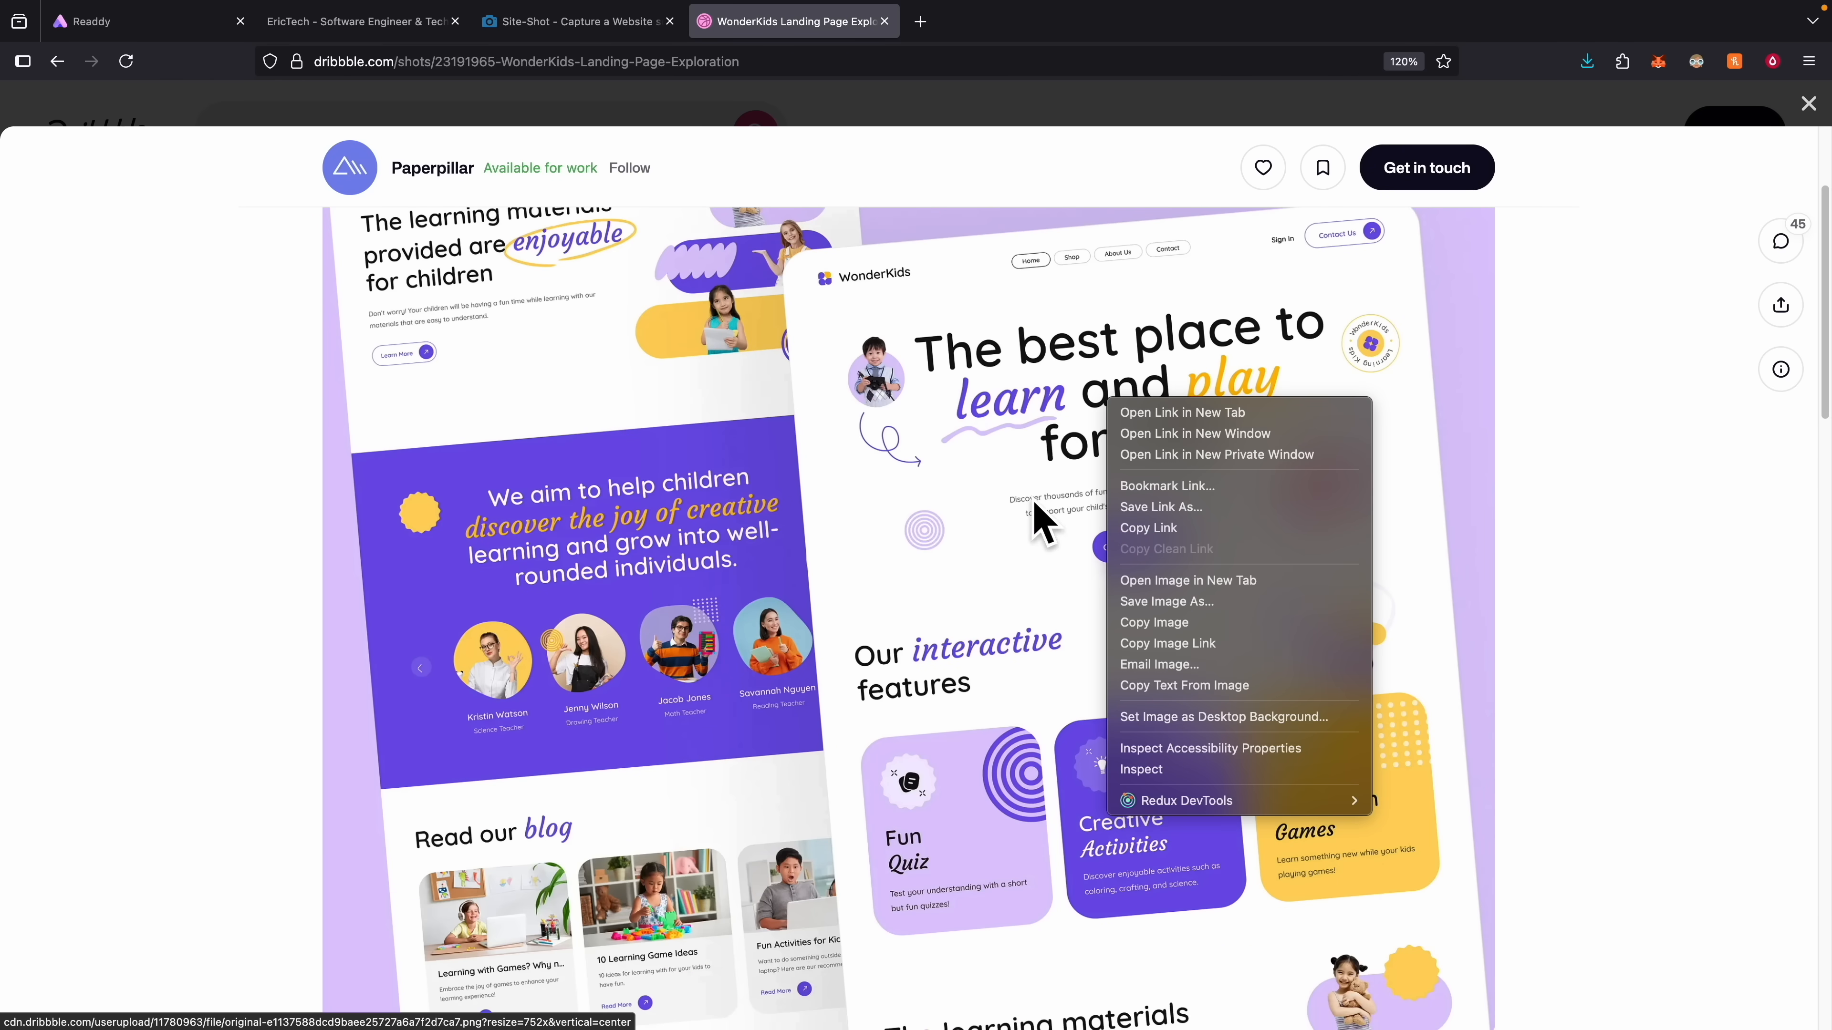
Save the shot image and rename the Readdy project to 'WonderKids Landing Page'.
{"action": "left_click", "coordinate": [1215, 604]}
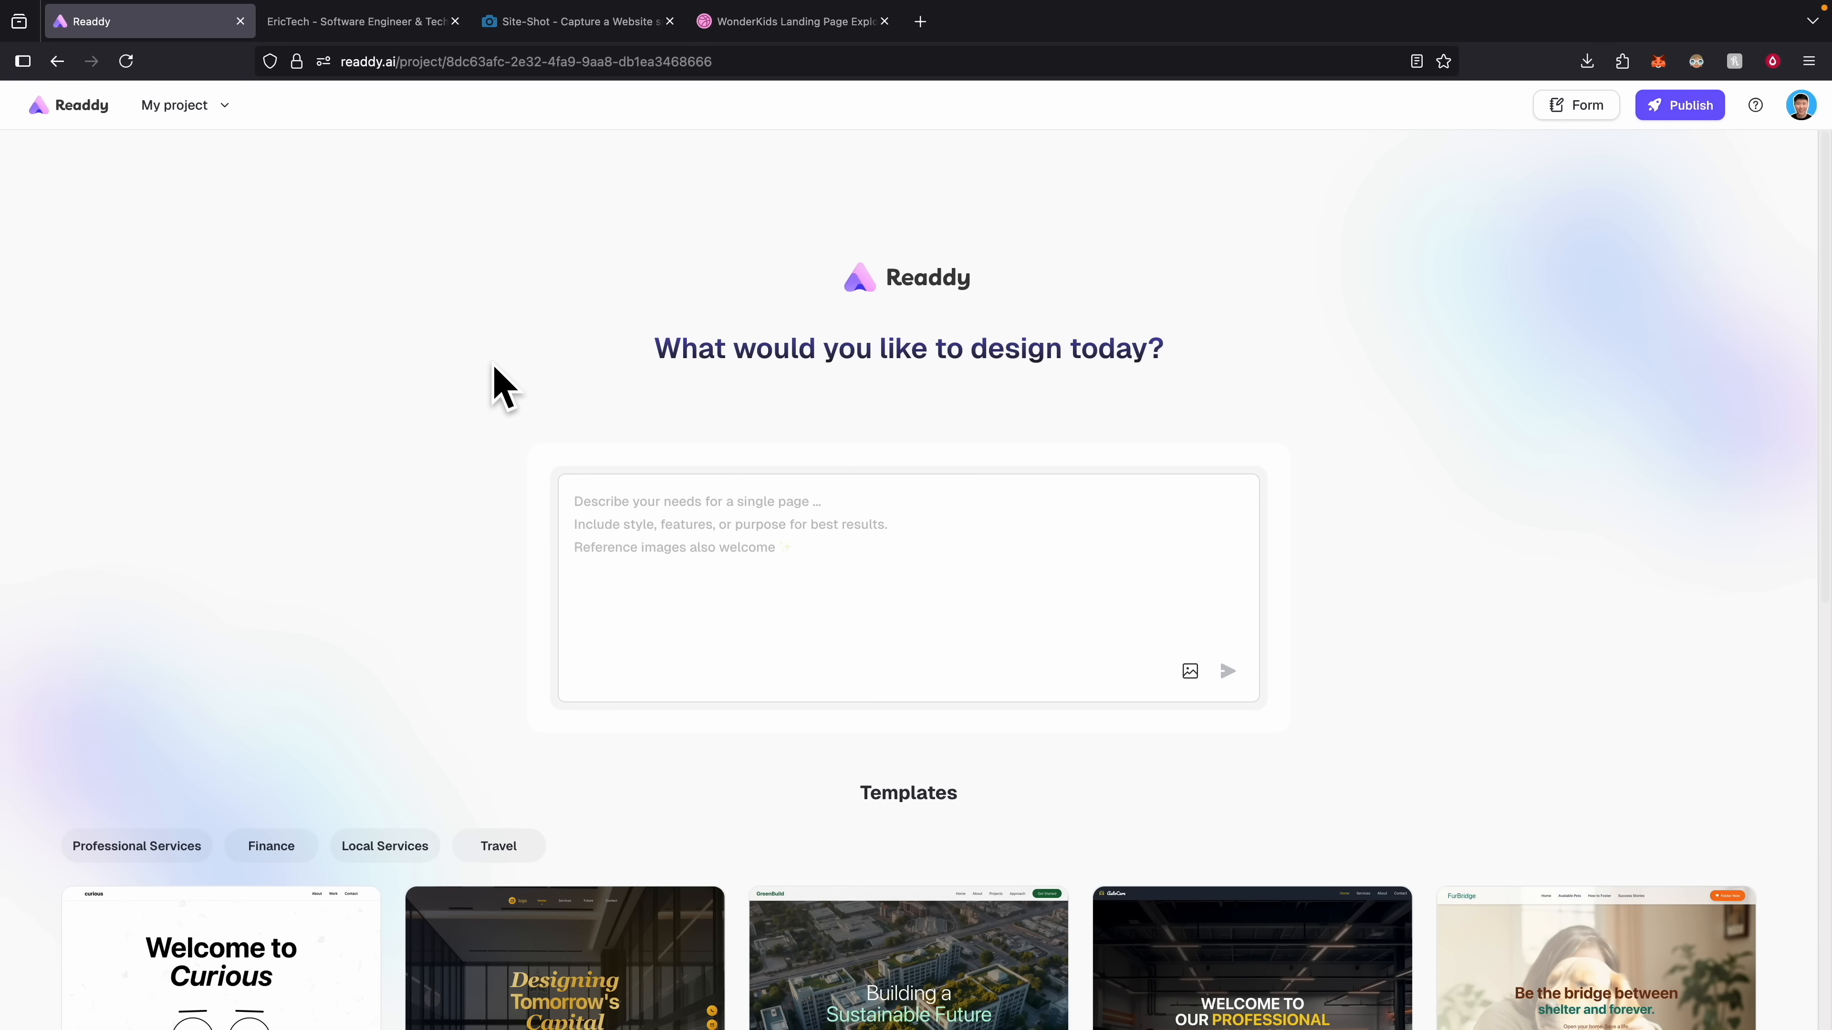
{"action": "left_click", "coordinate": [221, 109]}
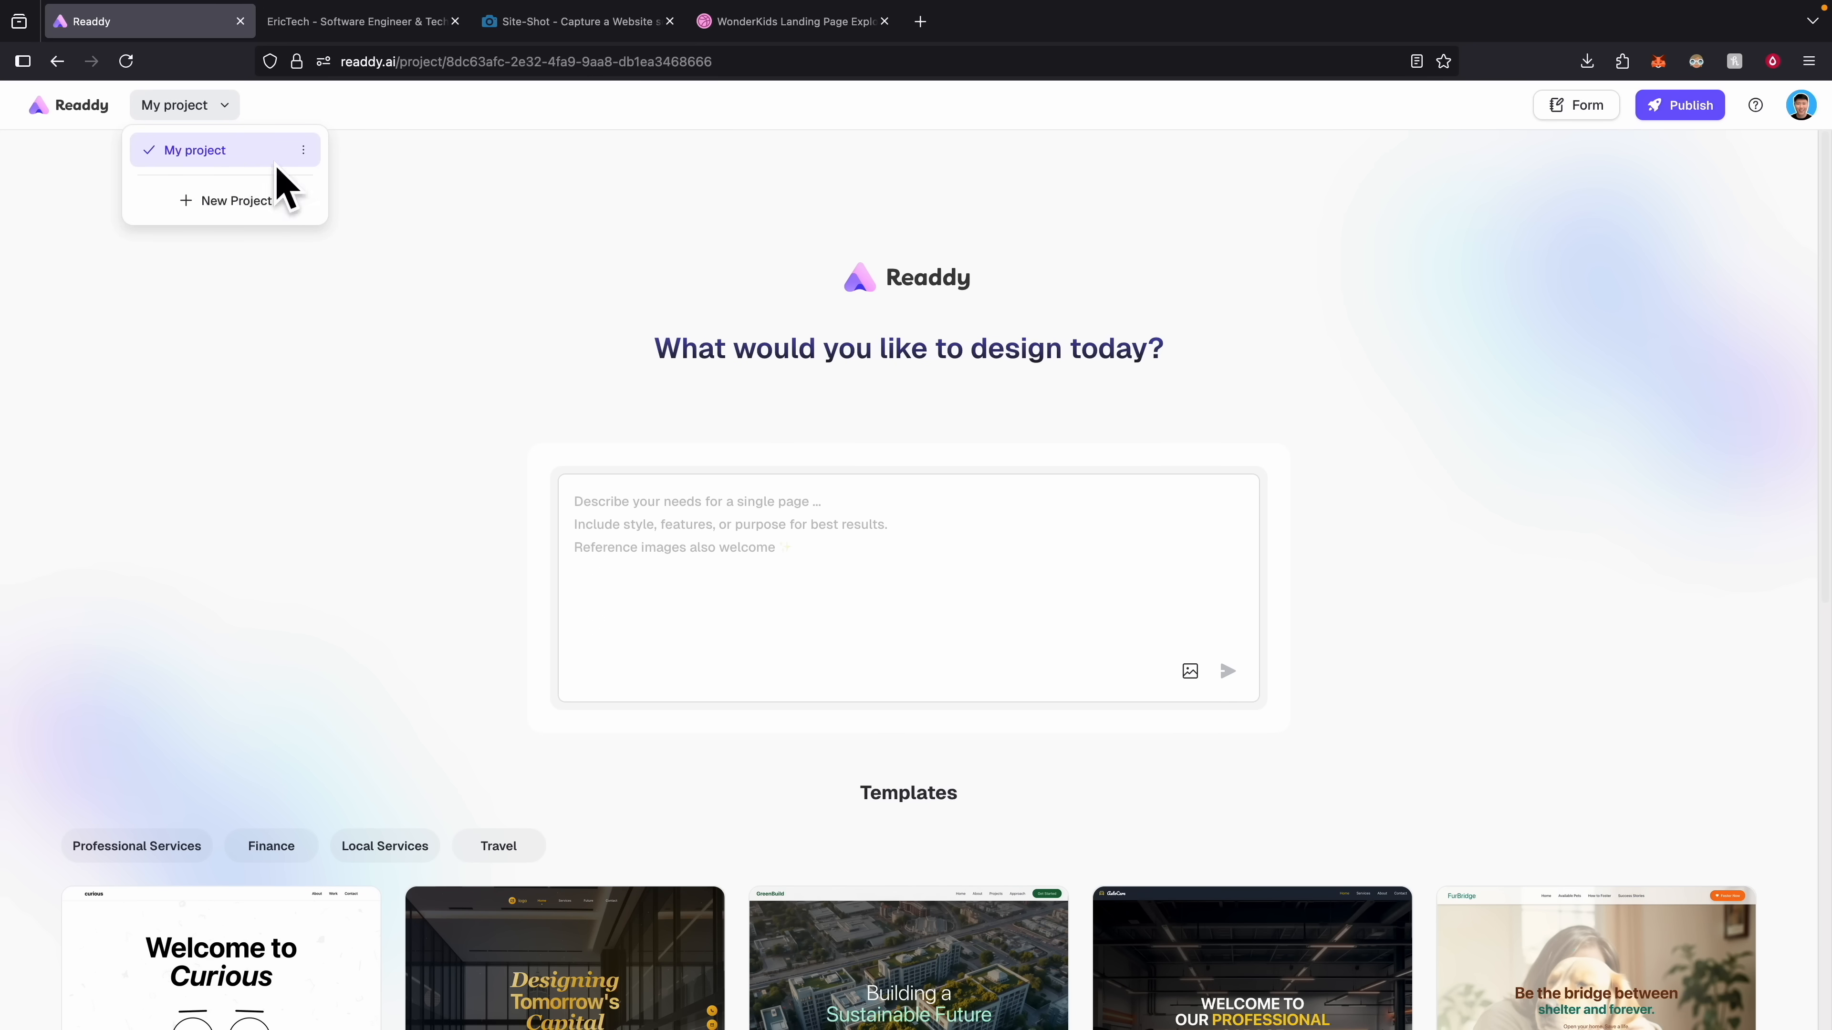
{"action": "left_click", "coordinate": [301, 150]}
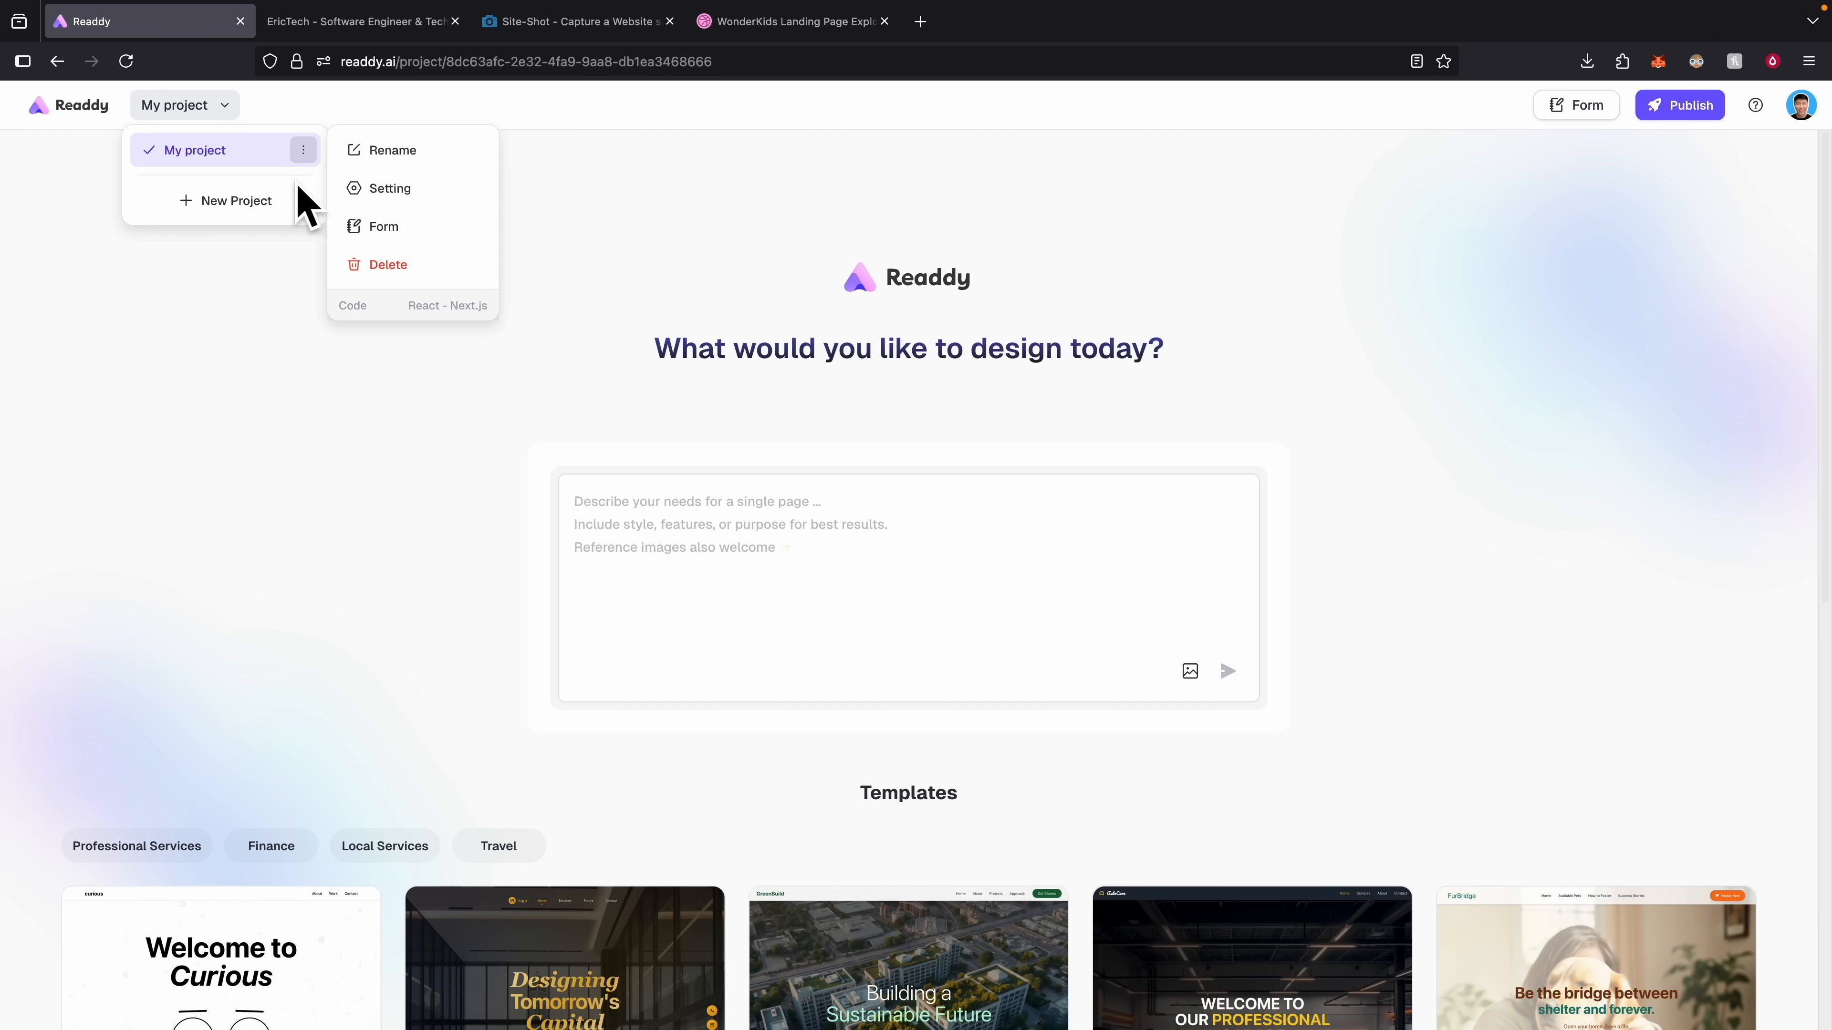
{"action": "left_click", "coordinate": [439, 150]}
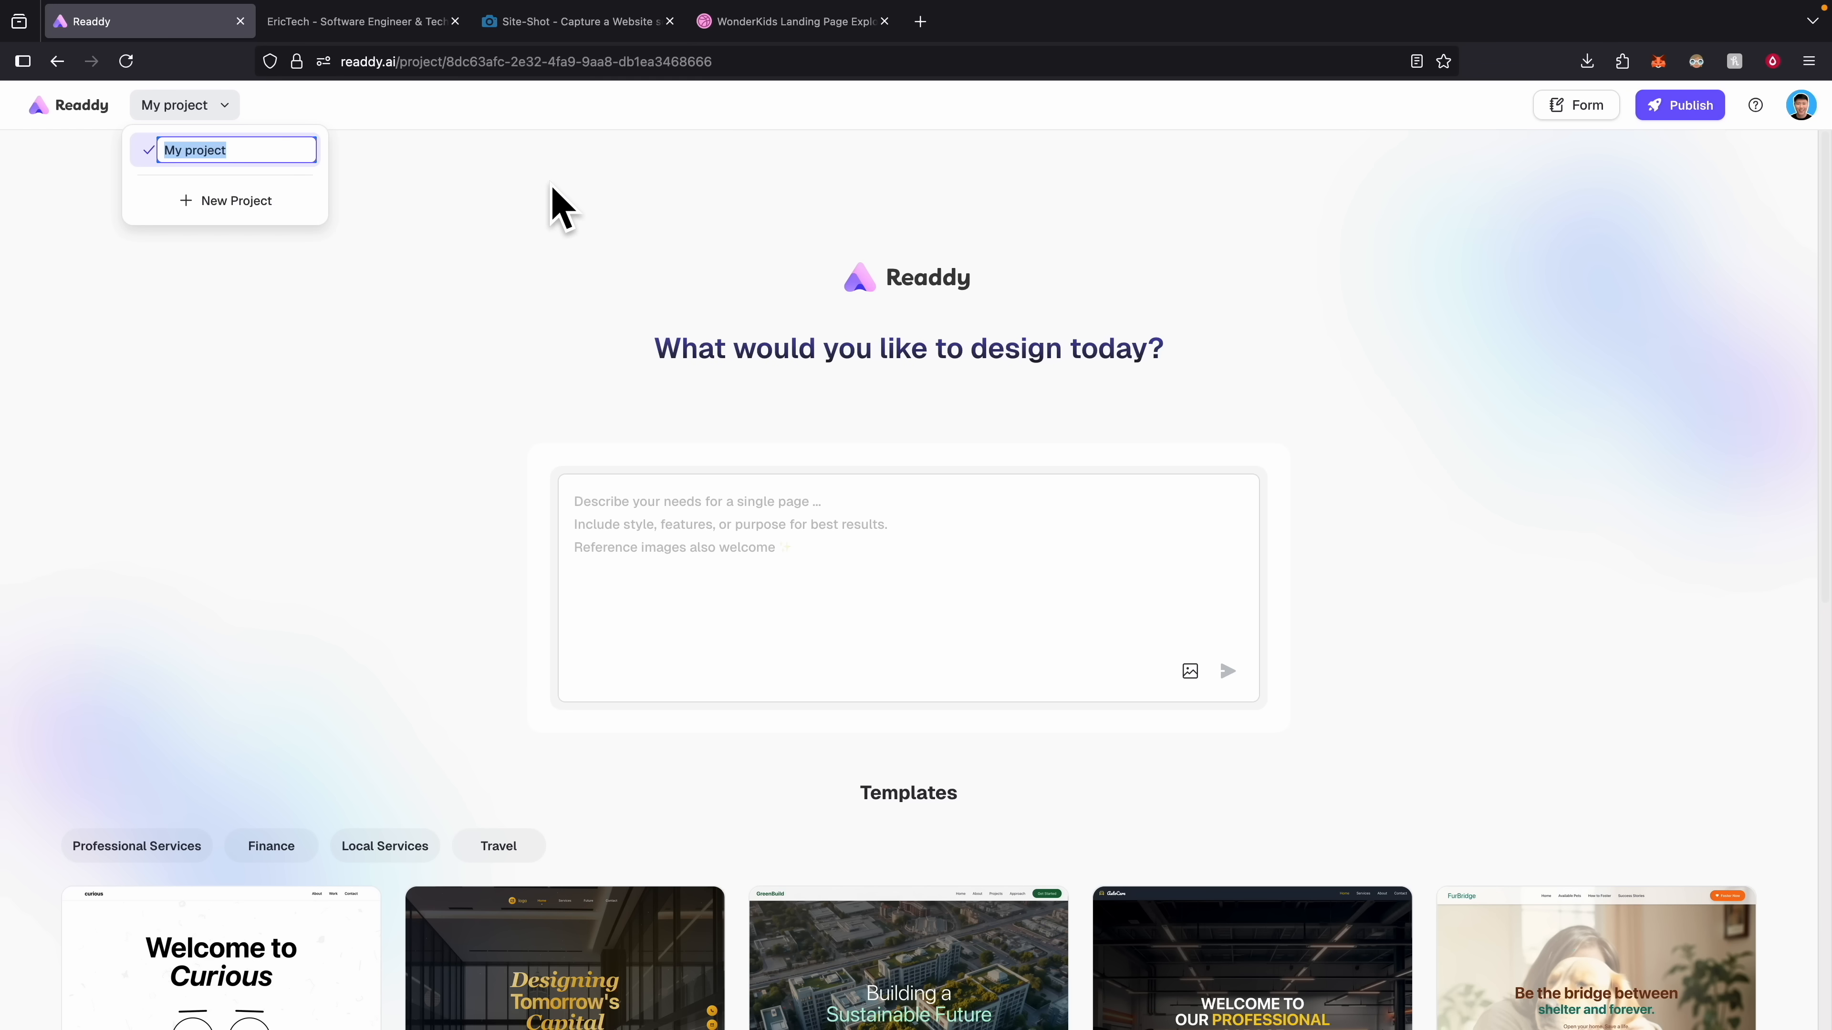
{"action": "type", "text": "WonderKids"}
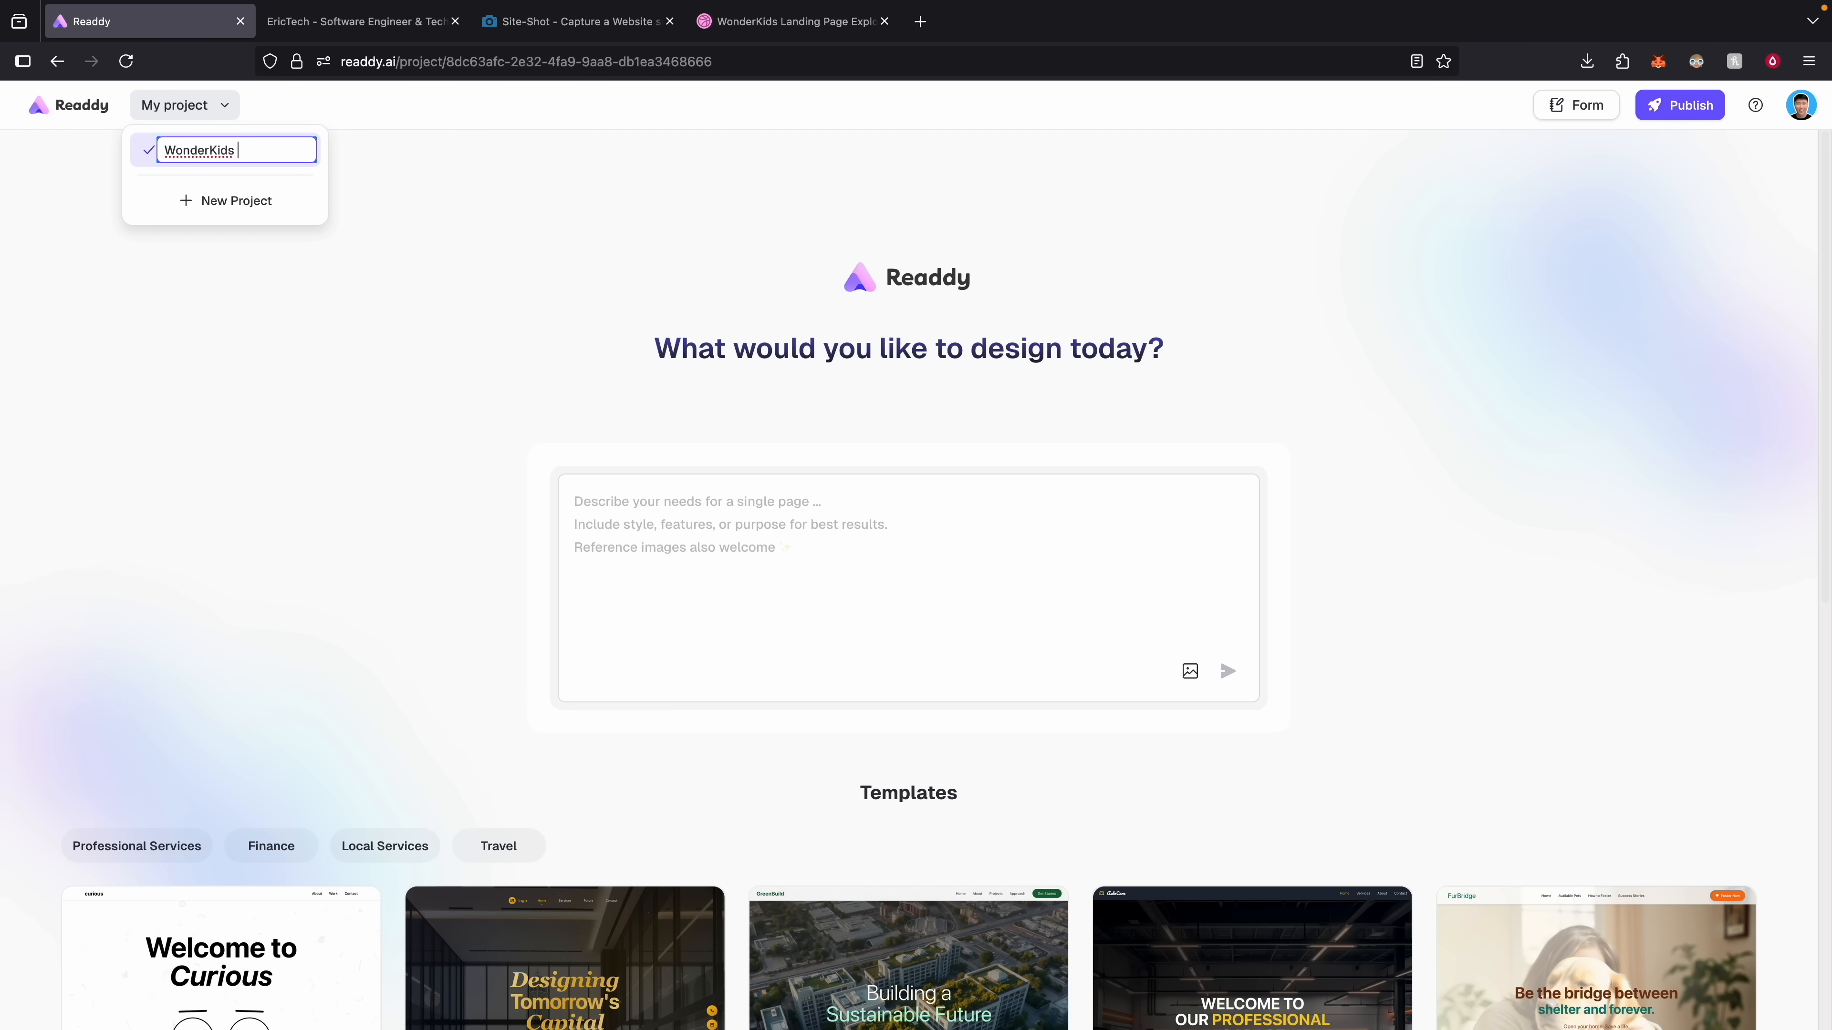
{"action": "type", "text": "Land"}
Paste the child-friendly website prompt alongside the design image and send it.
{"action": "scroll", "coordinate": [879, 545], "scroll_direction": "down", "scroll_amount": 2}
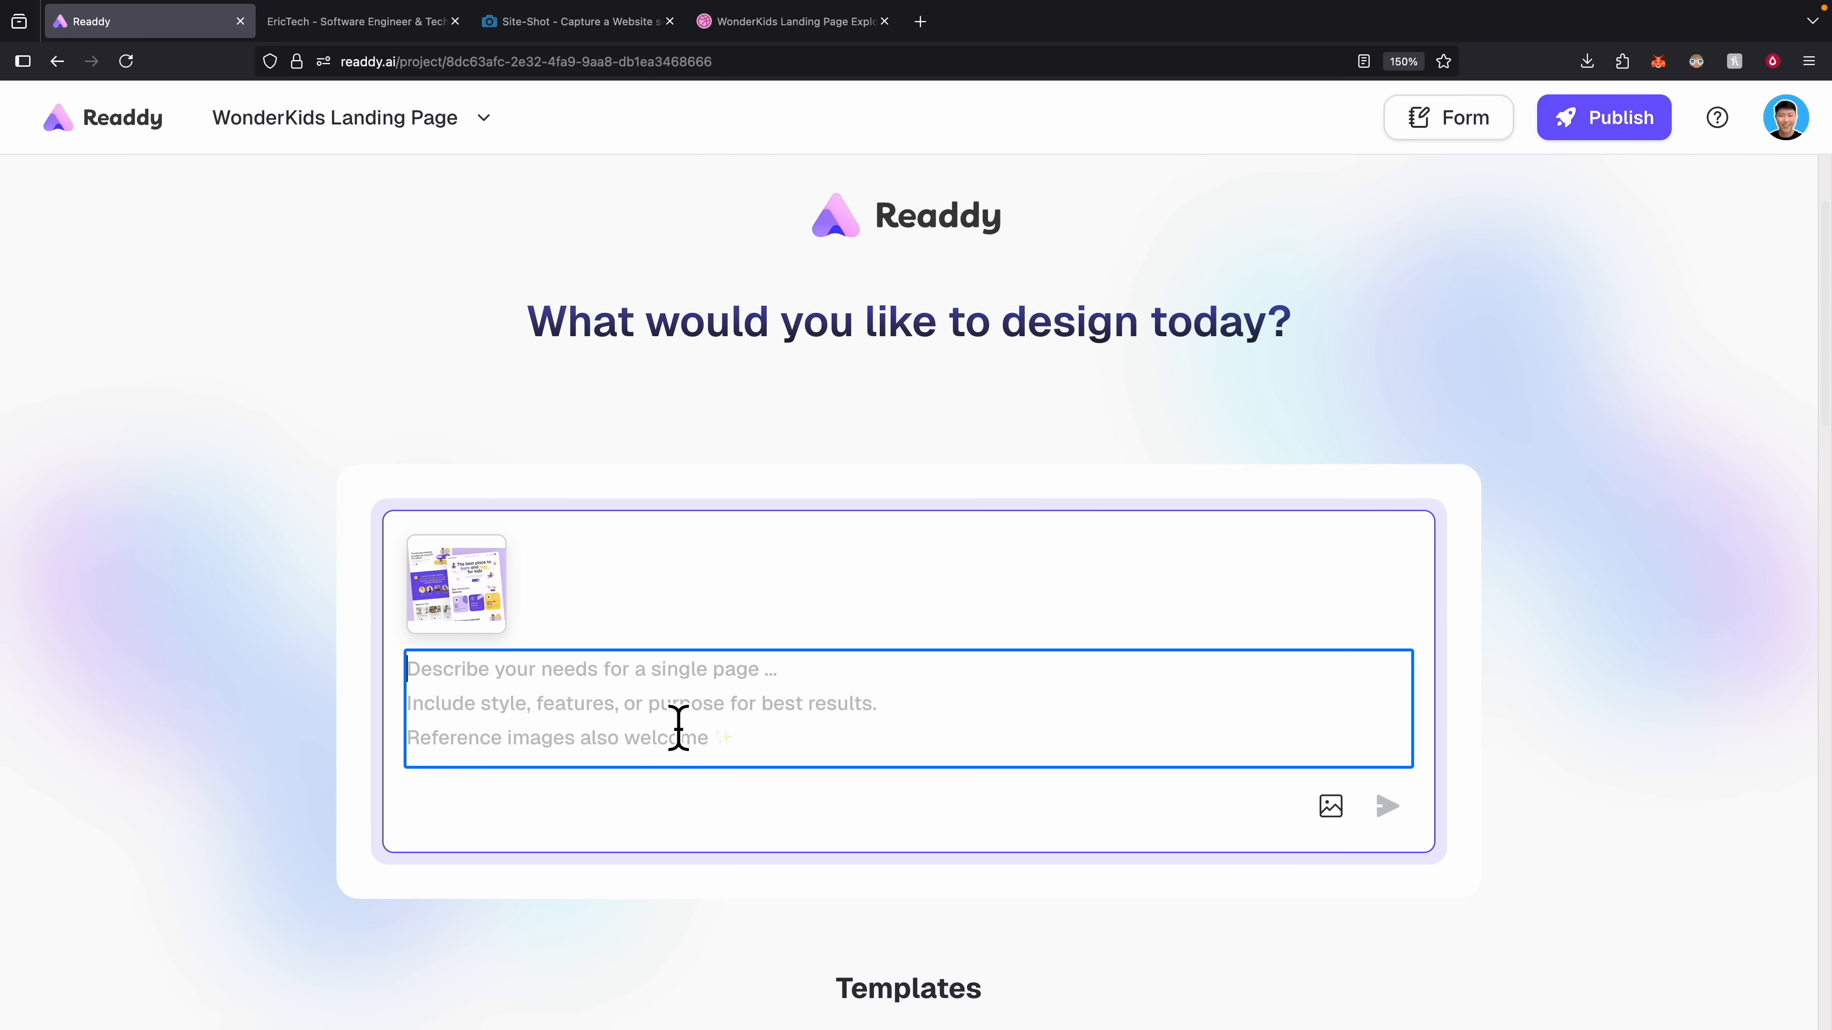
{"action": "type", "text": "Create a responsive, single-file html/css clone of the children's educational website in the image. Use https://placehold.co/ for all images and simple svg placeholders for icons.  Develop a clean, child-friendly layout with bright colors, large readable fonts, and intuitive navigation. Implement responsive grid design with mobile-first approach, ensuring seamless interaction across devices for young learners."}
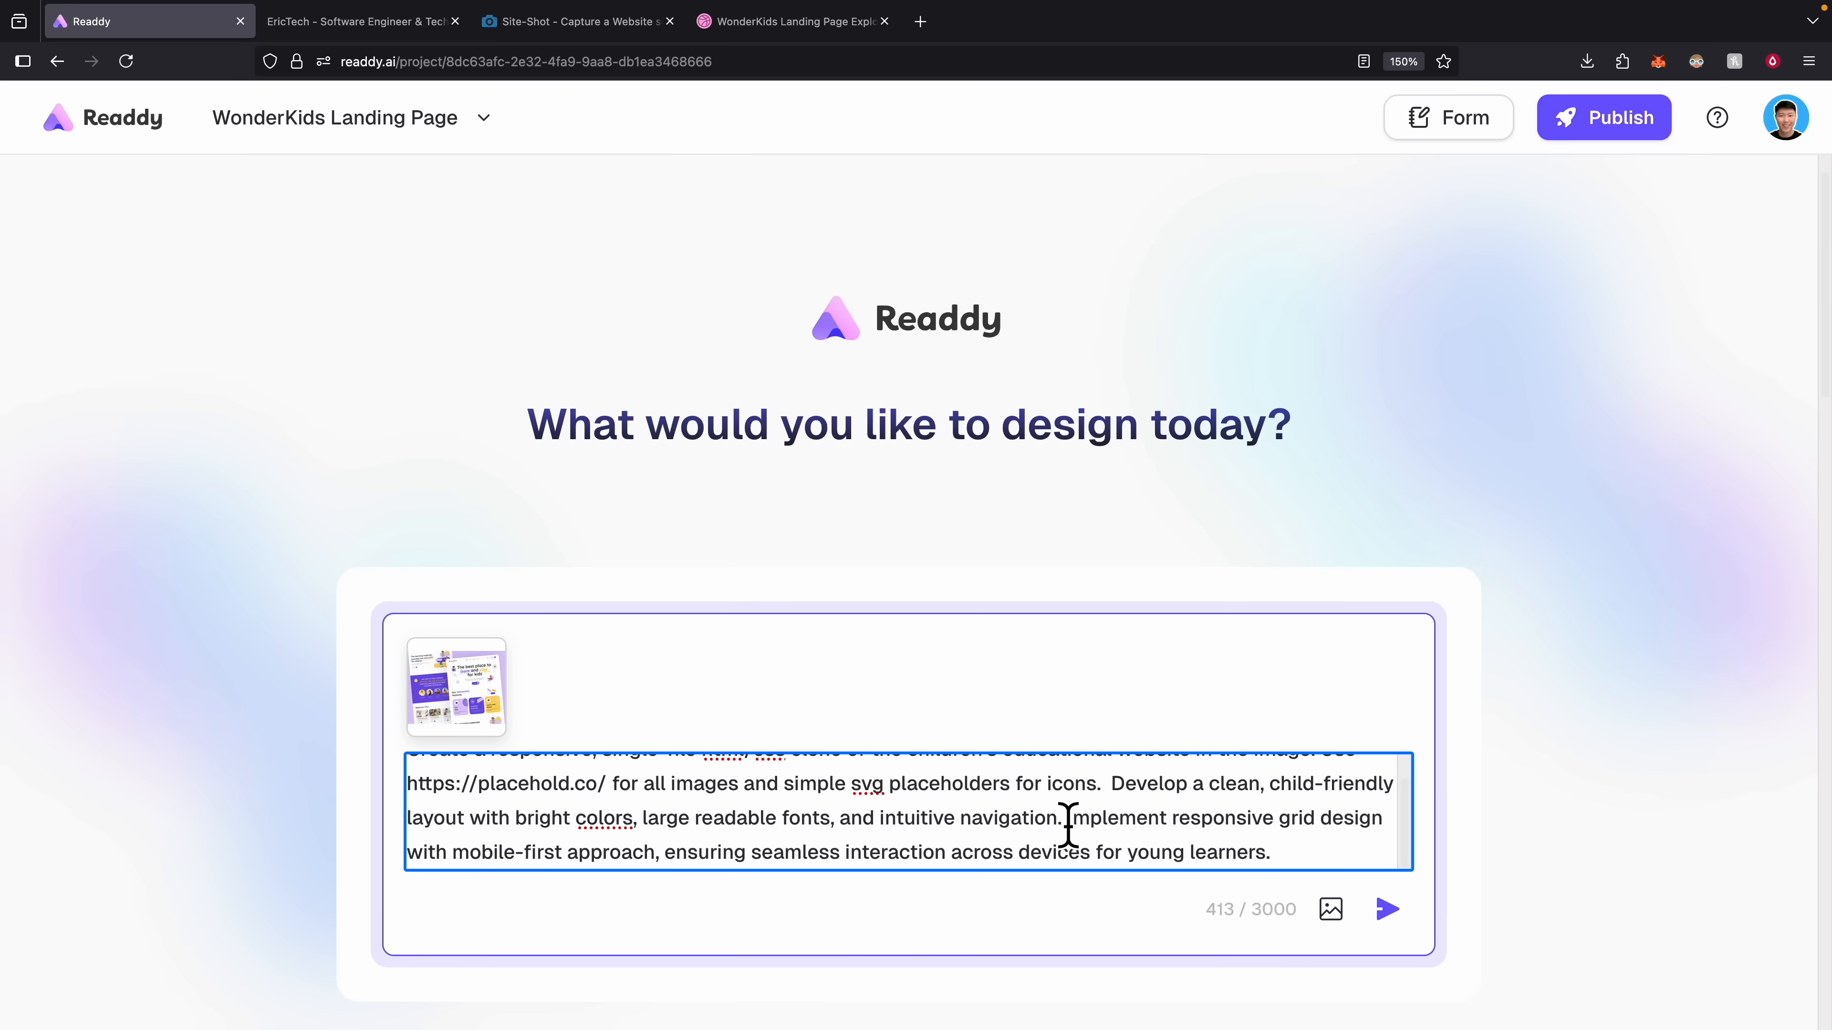
{"action": "scroll", "coordinate": [1071, 829], "scroll_direction": "down", "scroll_amount": 3}
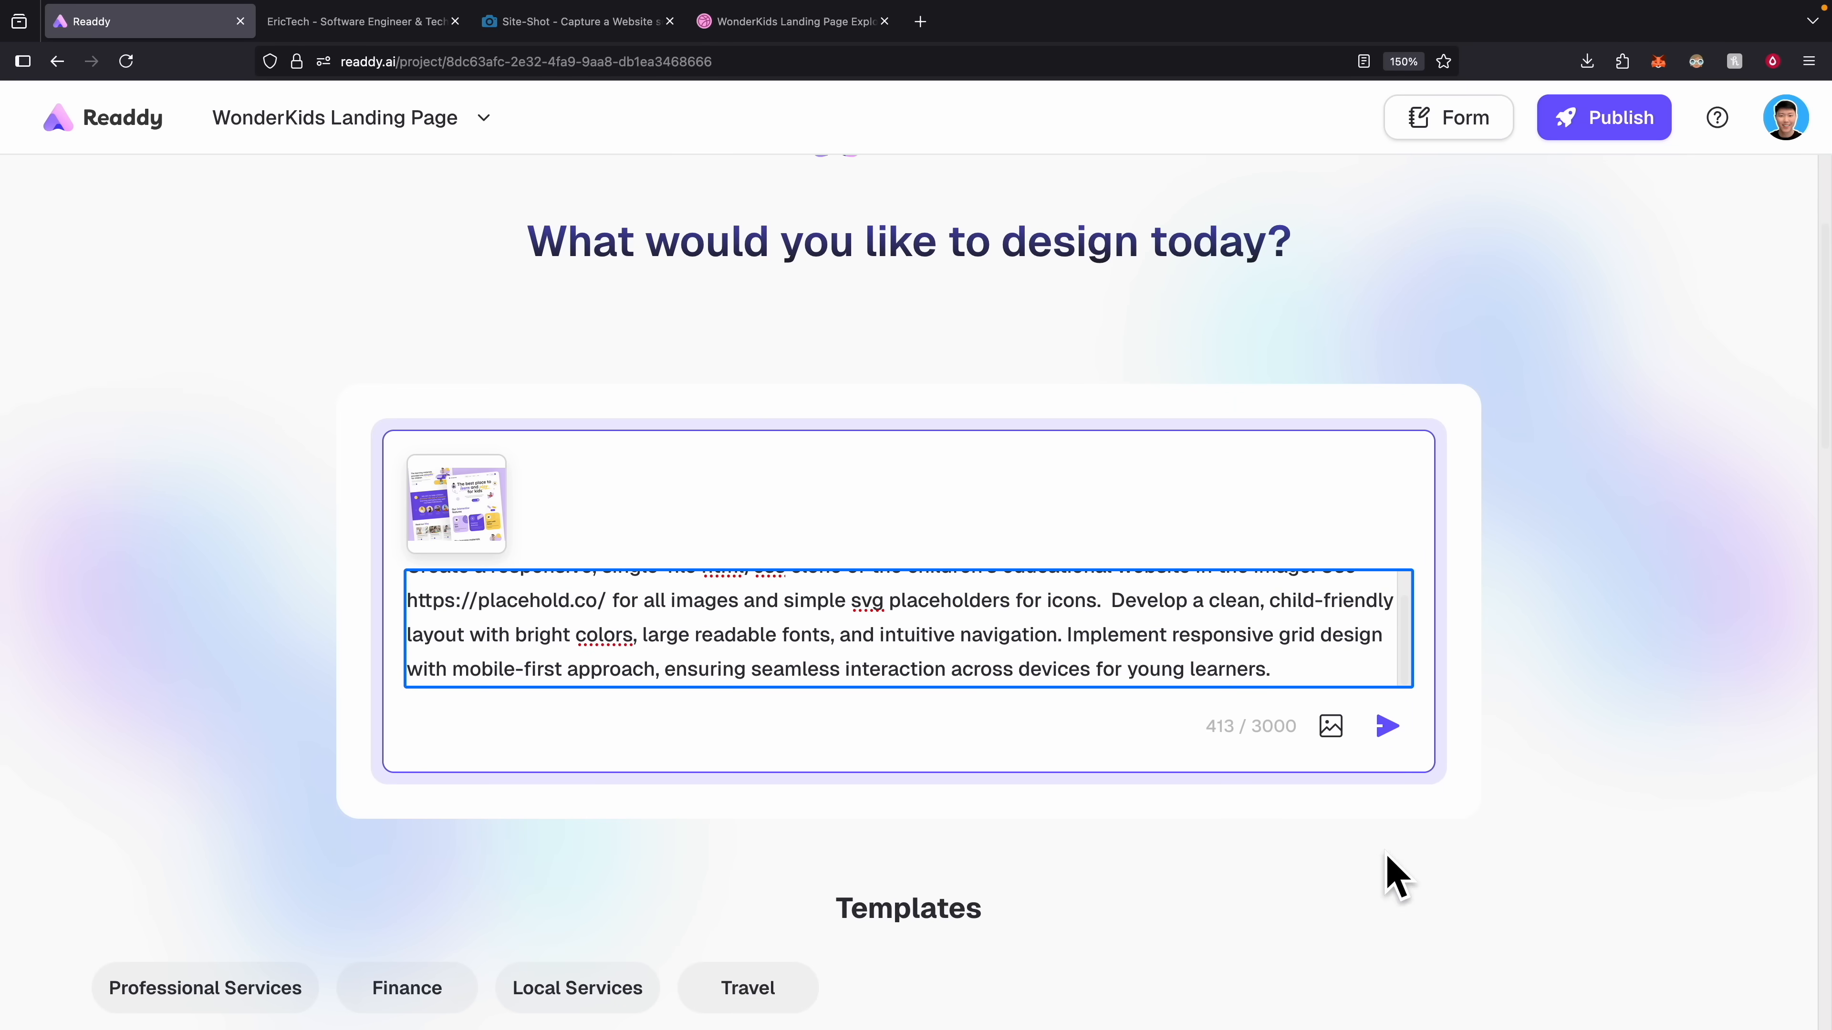
{"action": "left_click", "coordinate": [1390, 740]}
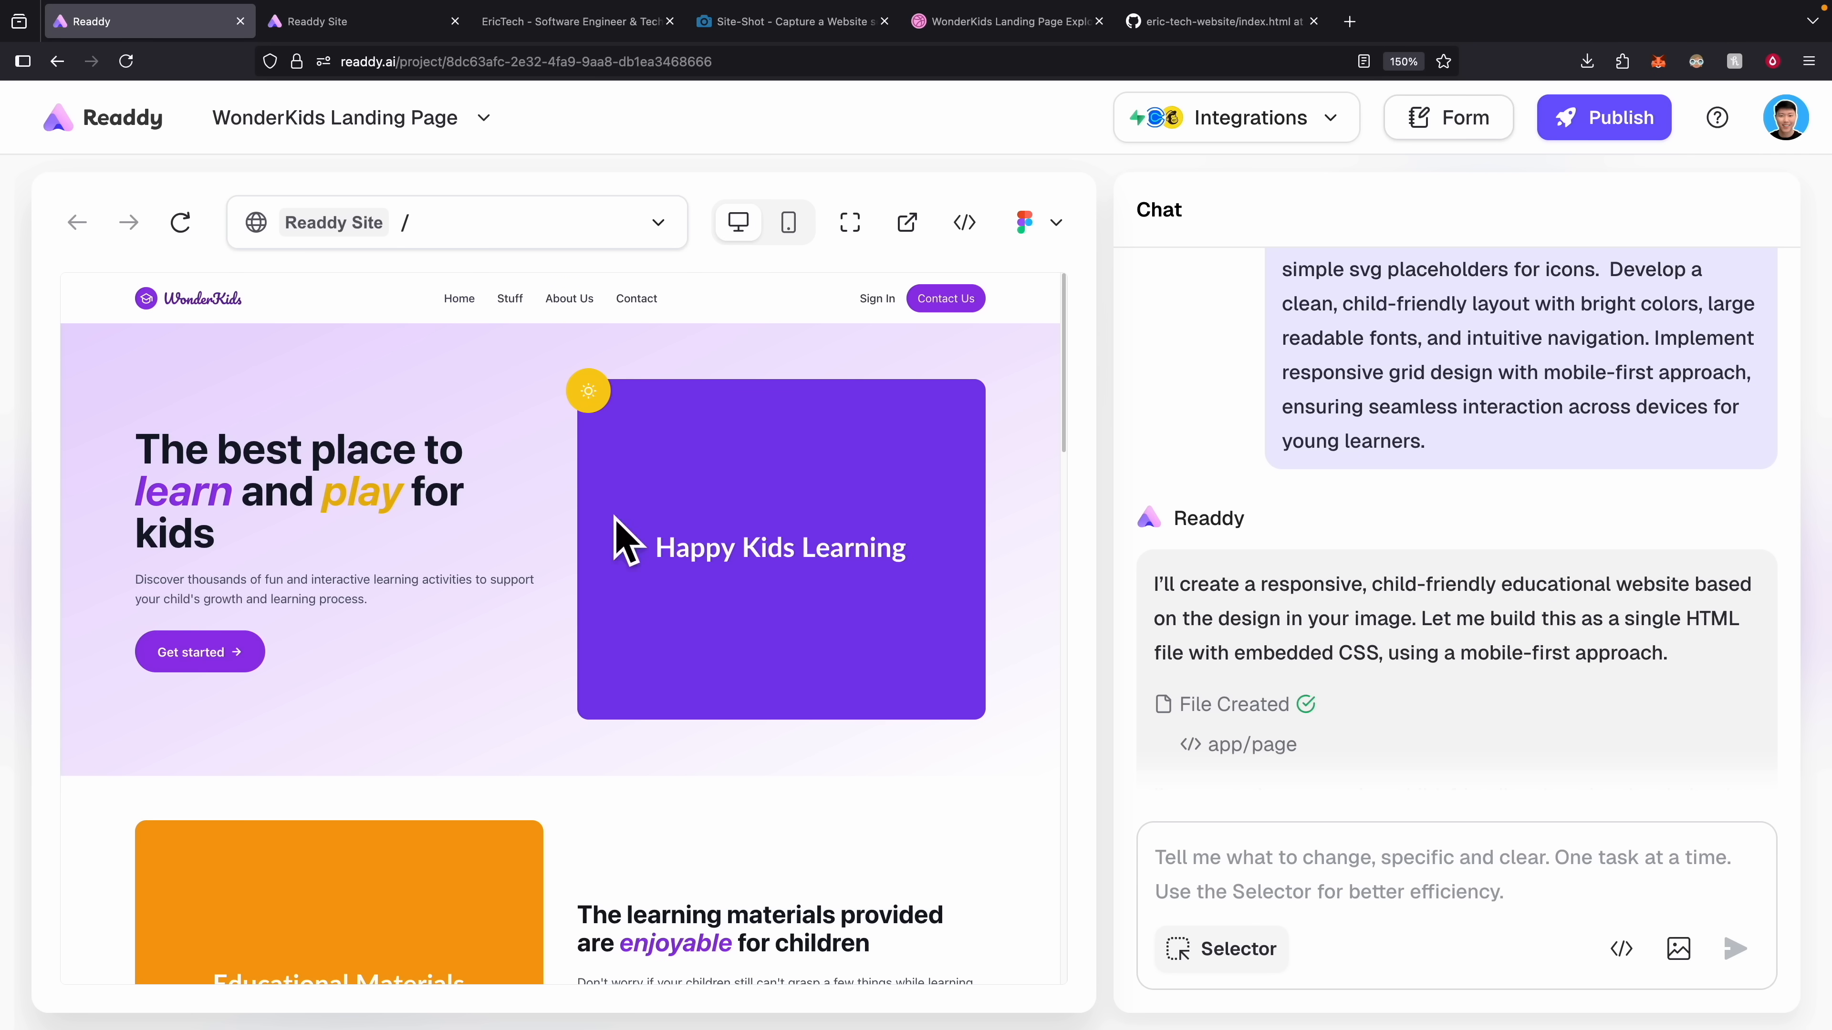
Scroll the generated page through the hero, teachers, interactive features, blog, materials and footer sections.
{"action": "scroll", "coordinate": [335, 572], "scroll_direction": "down", "scroll_amount": 3}
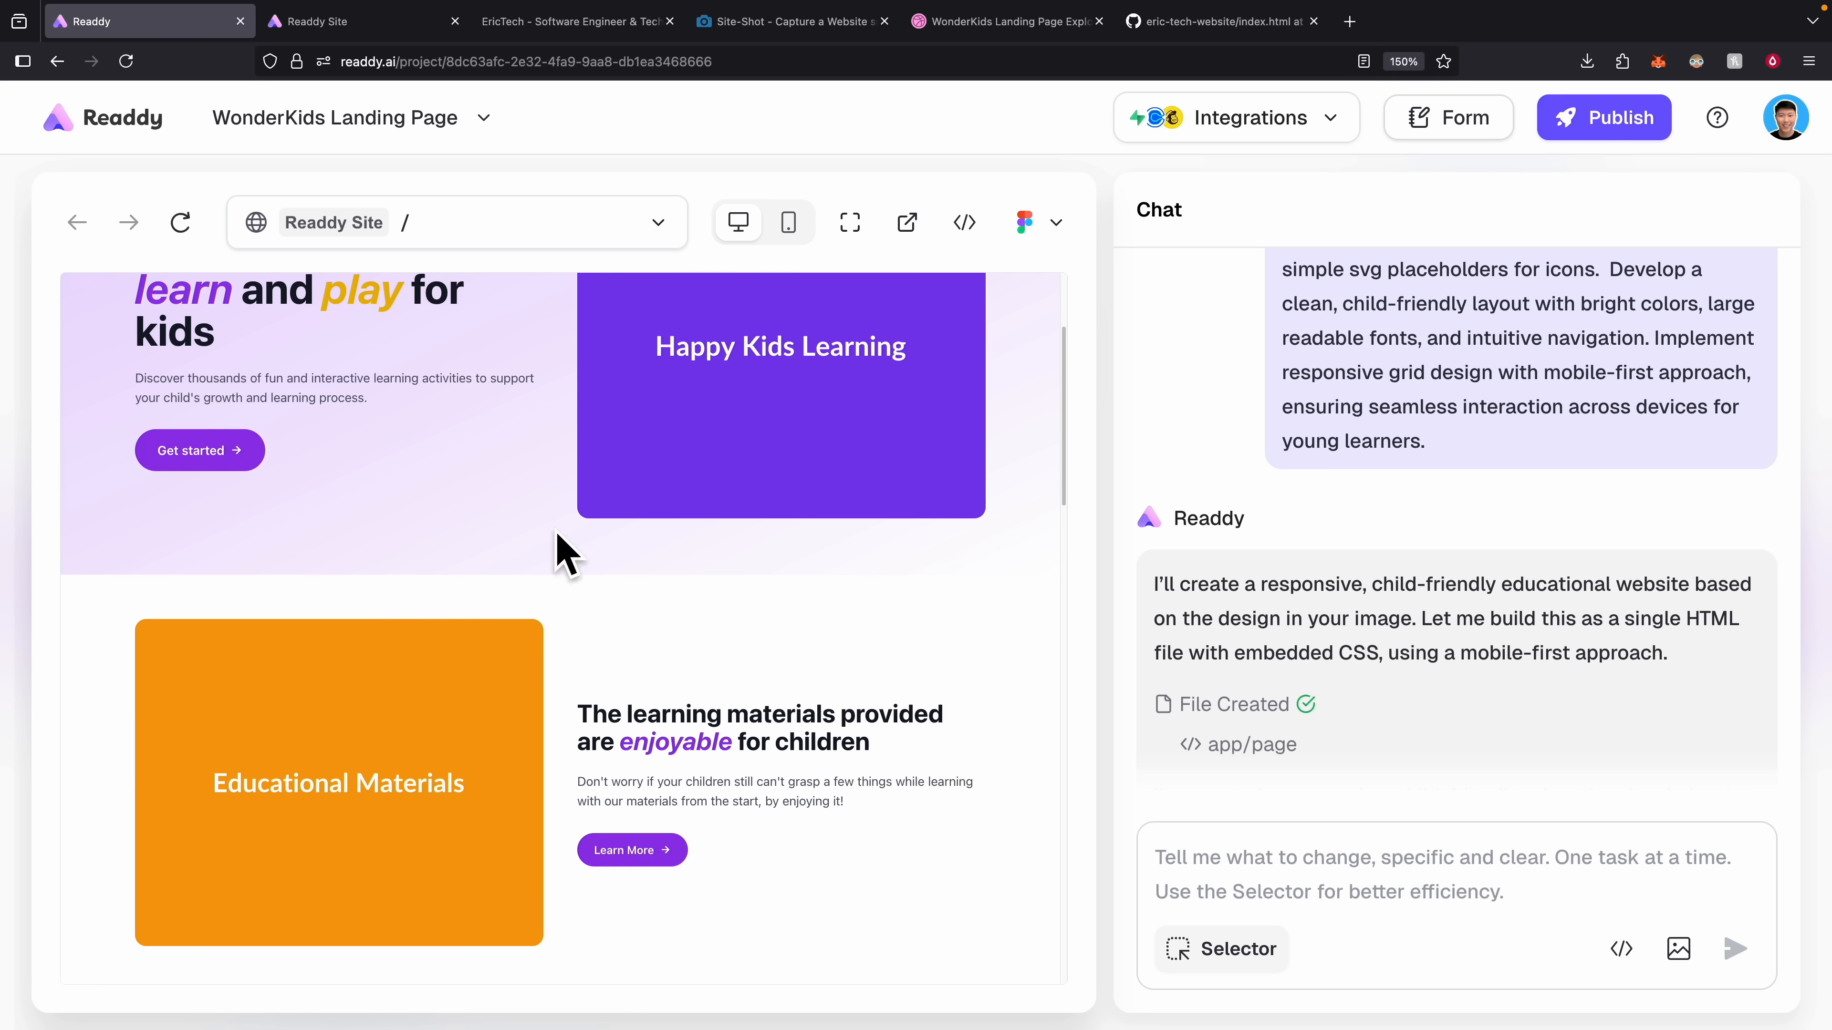
{"action": "scroll", "coordinate": [497, 623], "scroll_direction": "down", "scroll_amount": 3}
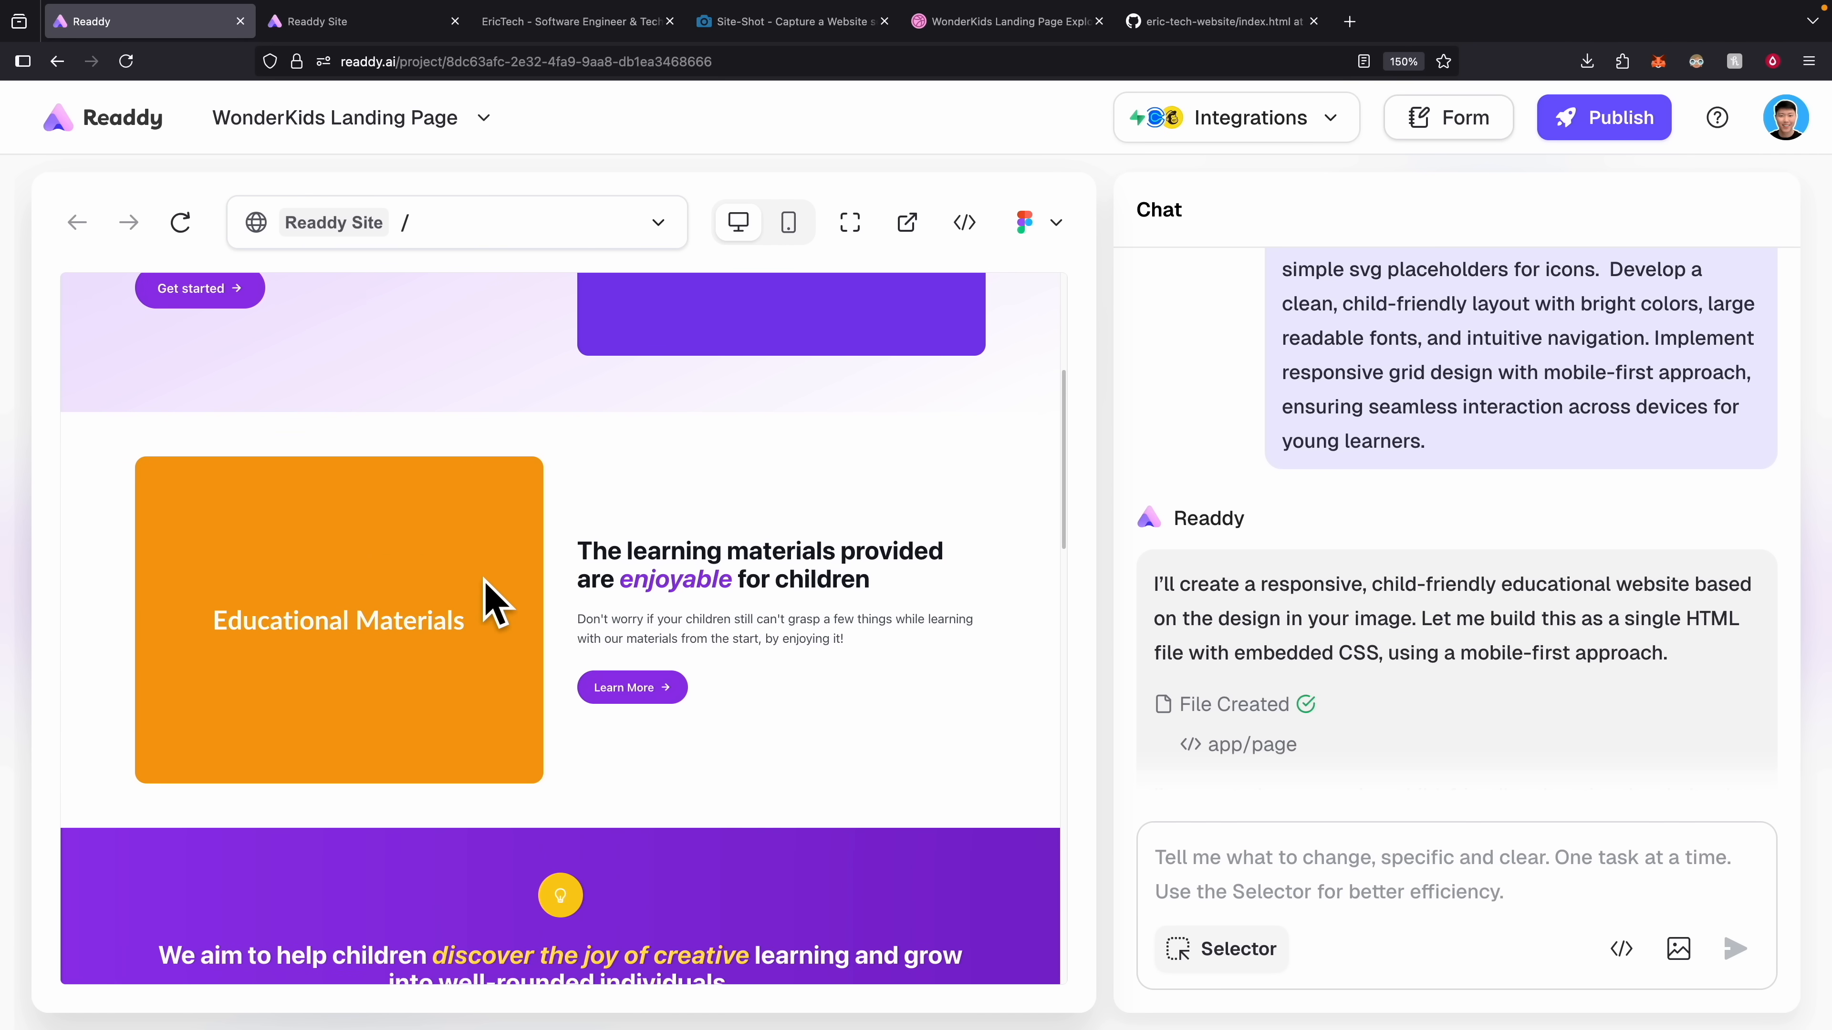
{"action": "scroll", "coordinate": [484, 581], "scroll_direction": "down", "scroll_amount": 5}
{"action": "scroll", "coordinate": [887, 654], "scroll_direction": "down", "scroll_amount": 7}
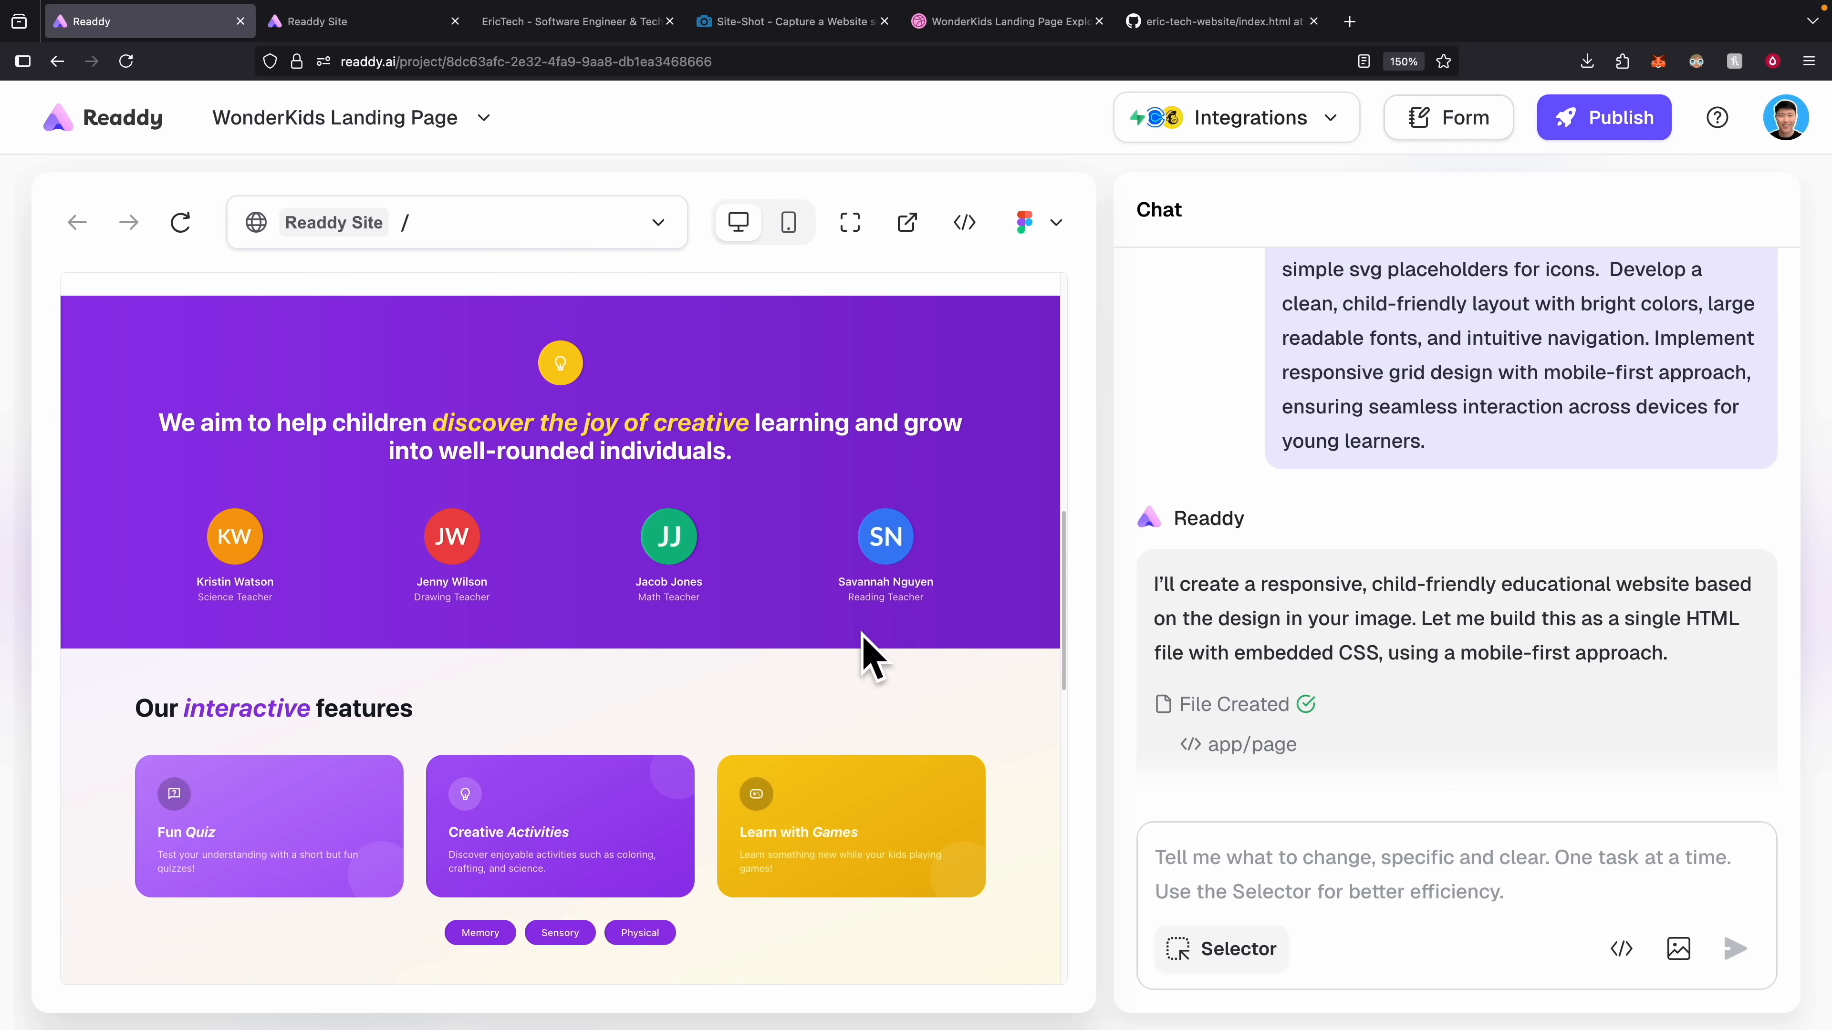
{"action": "scroll", "coordinate": [539, 694], "scroll_direction": "down", "scroll_amount": 8}
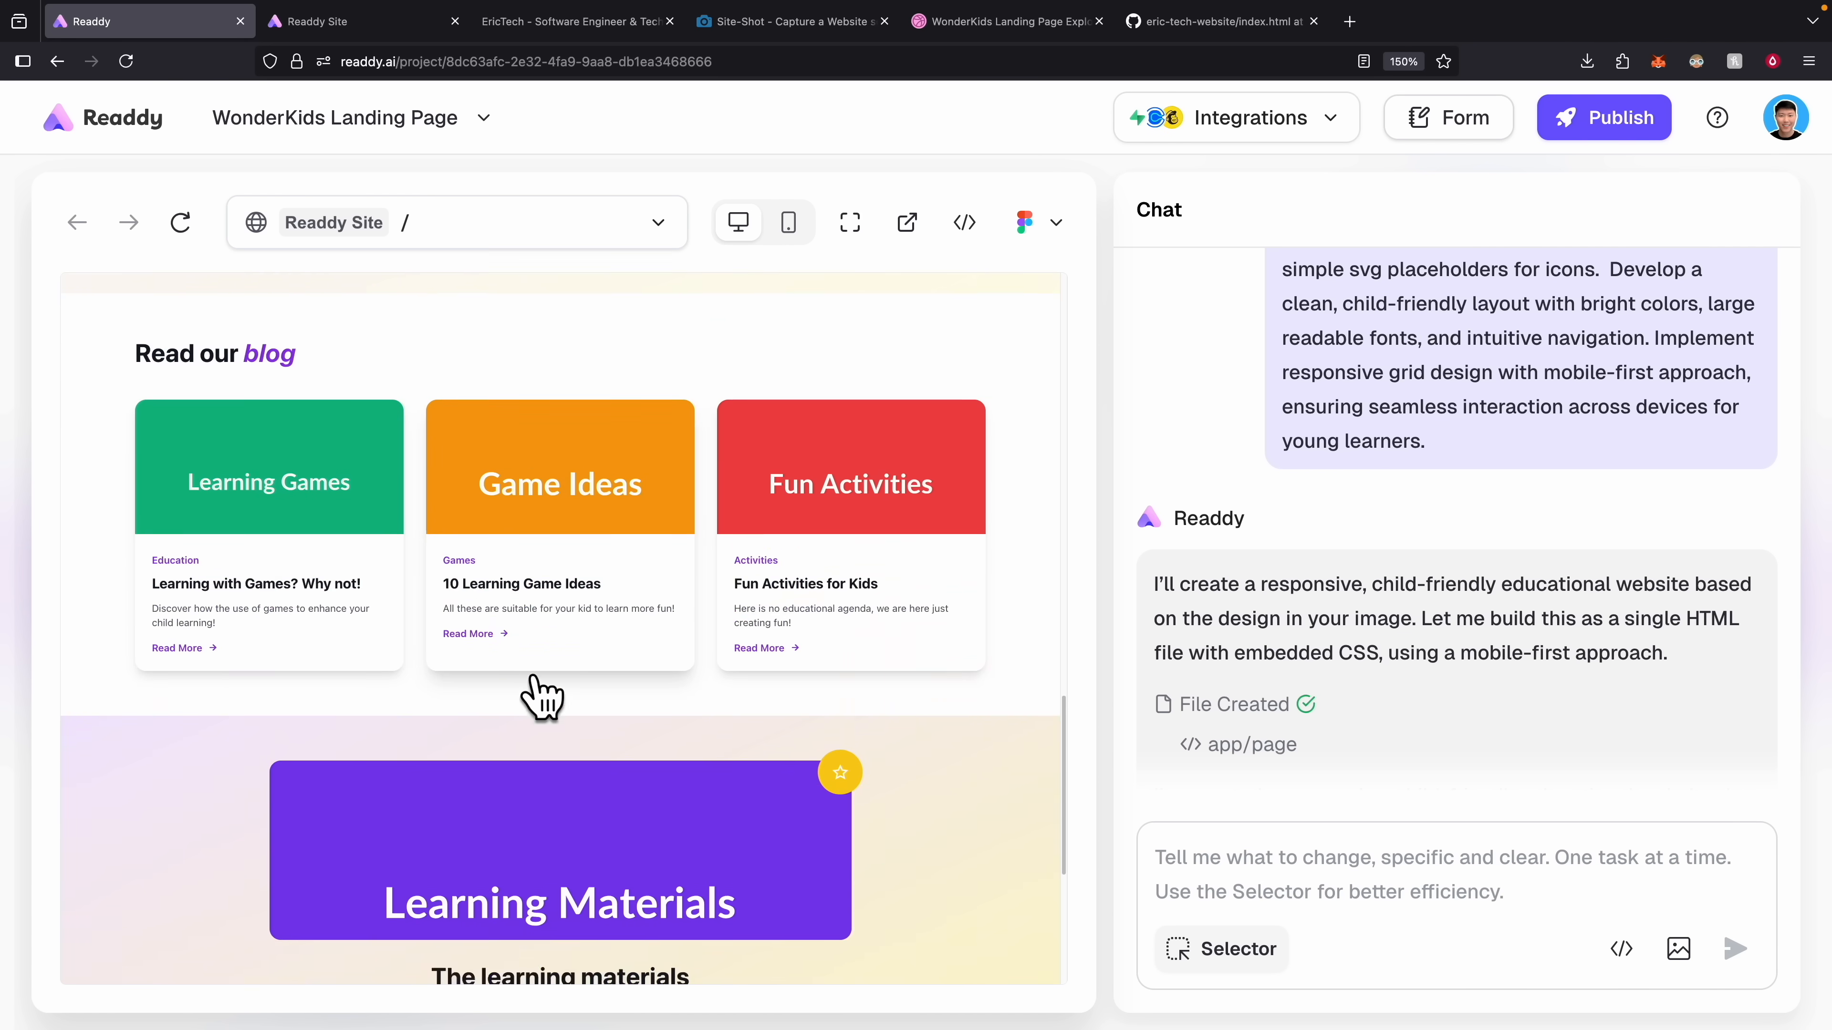
{"action": "scroll", "coordinate": [372, 697], "scroll_direction": "down", "scroll_amount": 2}
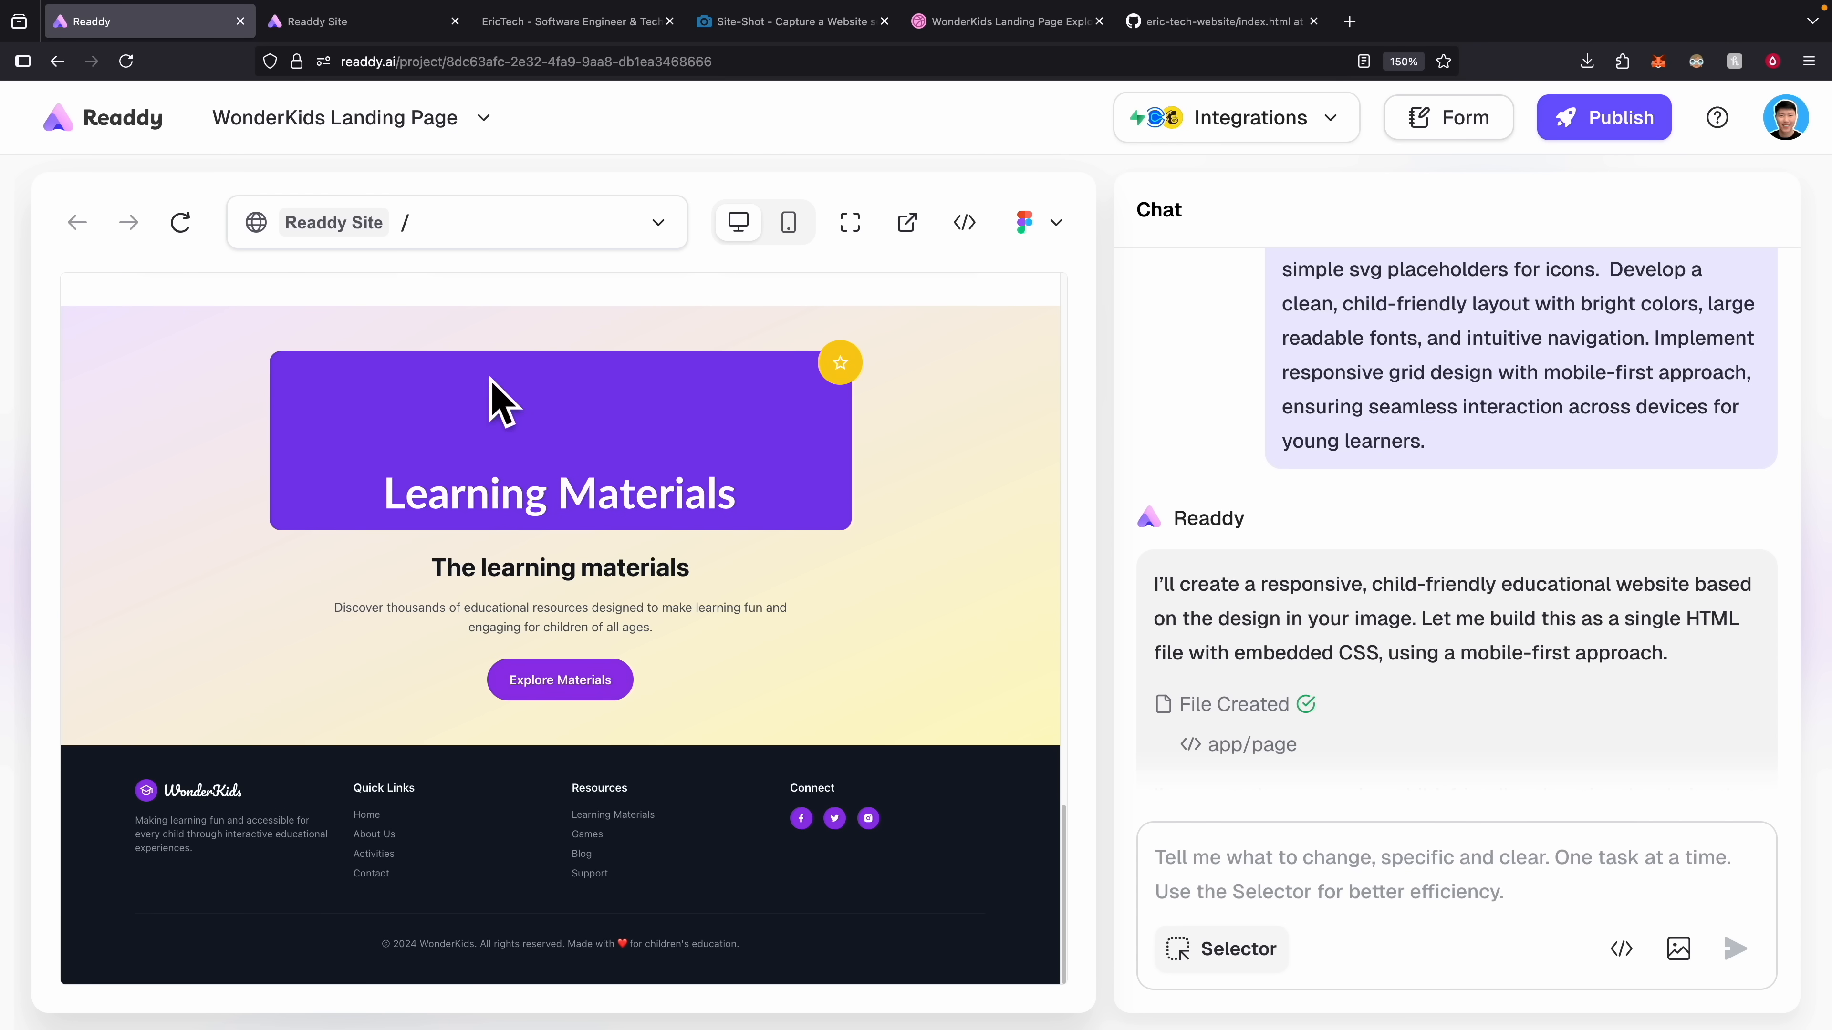
{"action": "left_click", "coordinate": [1010, 22]}
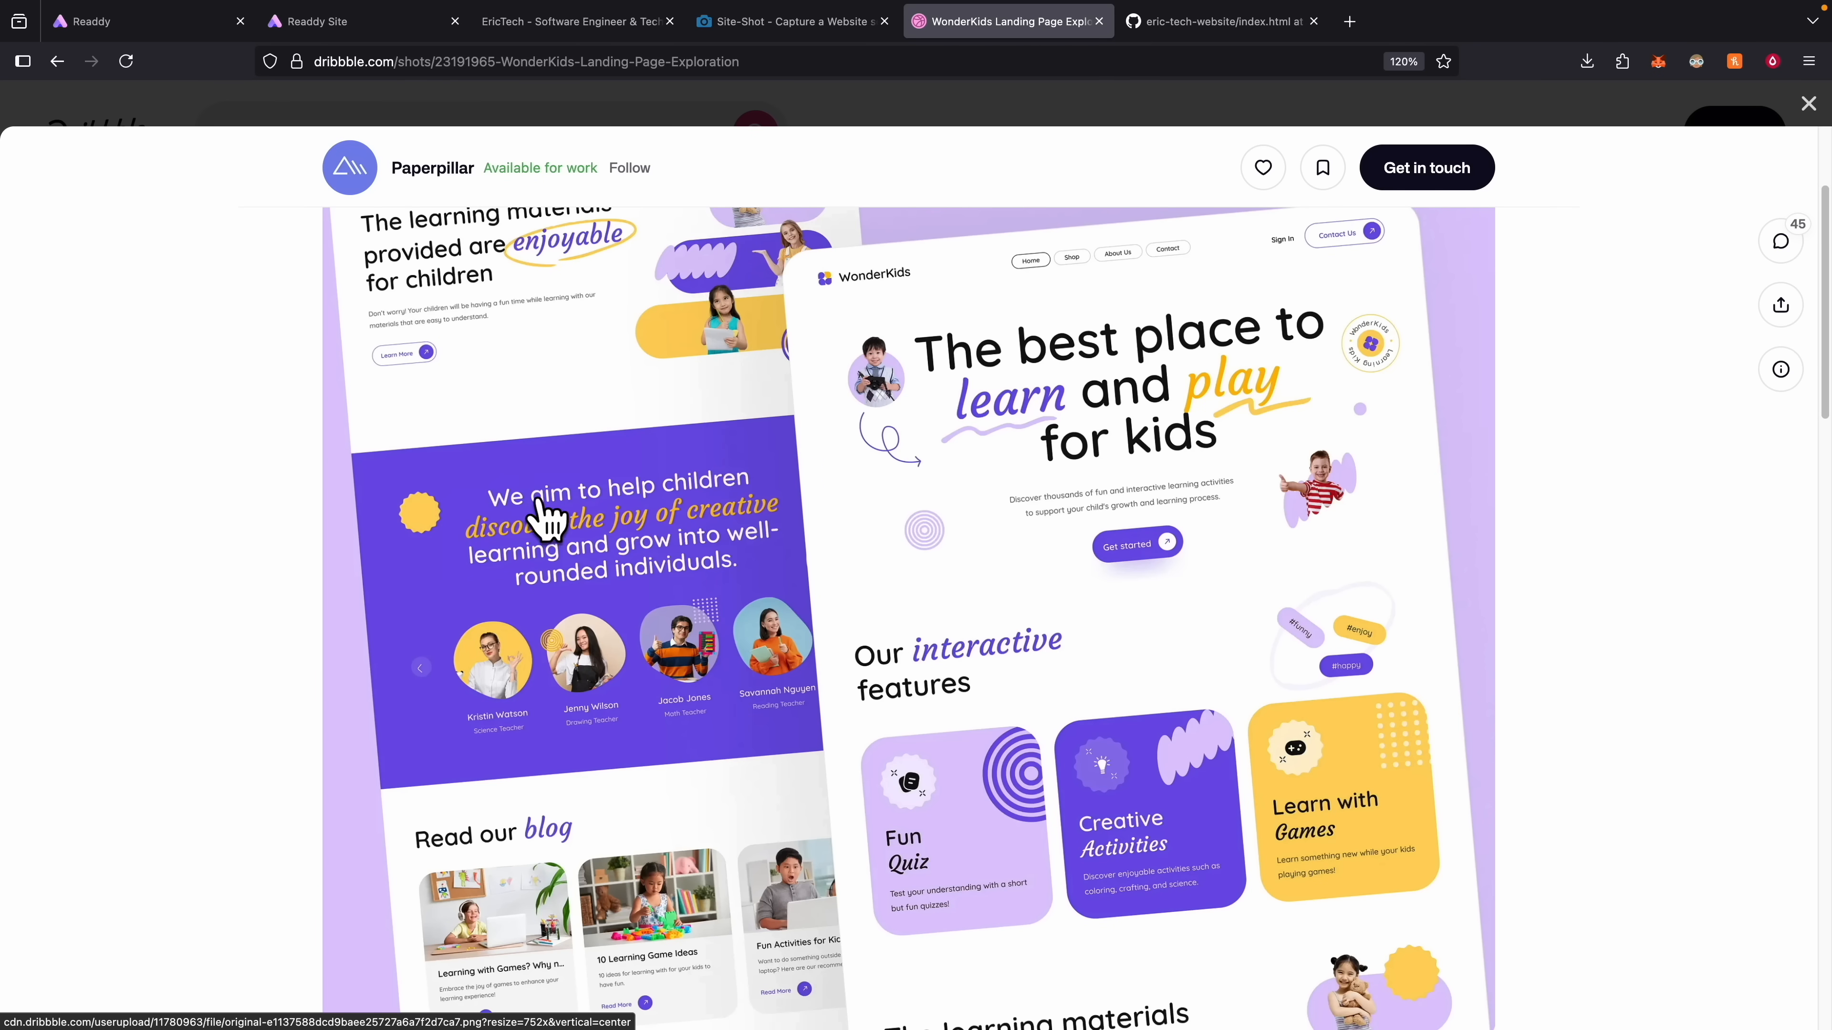
{"action": "scroll", "coordinate": [793, 411], "scroll_direction": "up", "scroll_amount": 1}
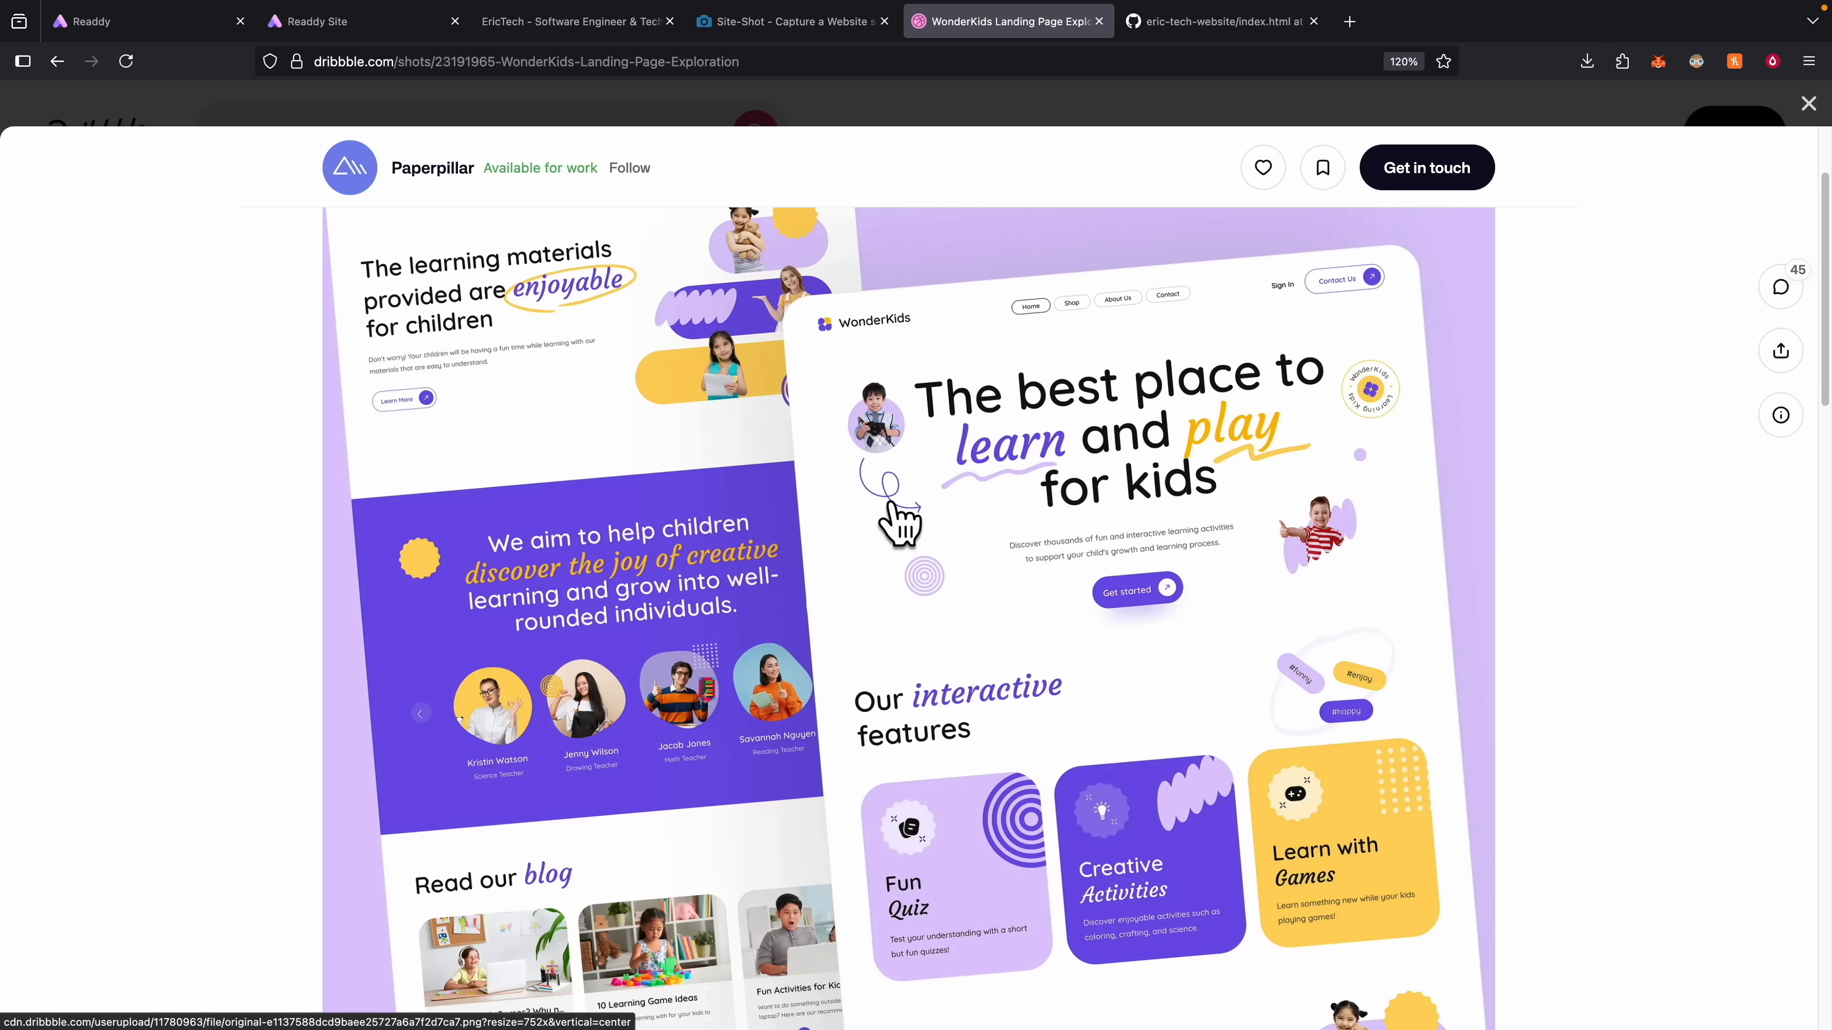
{"action": "left_click", "coordinate": [376, 23]}
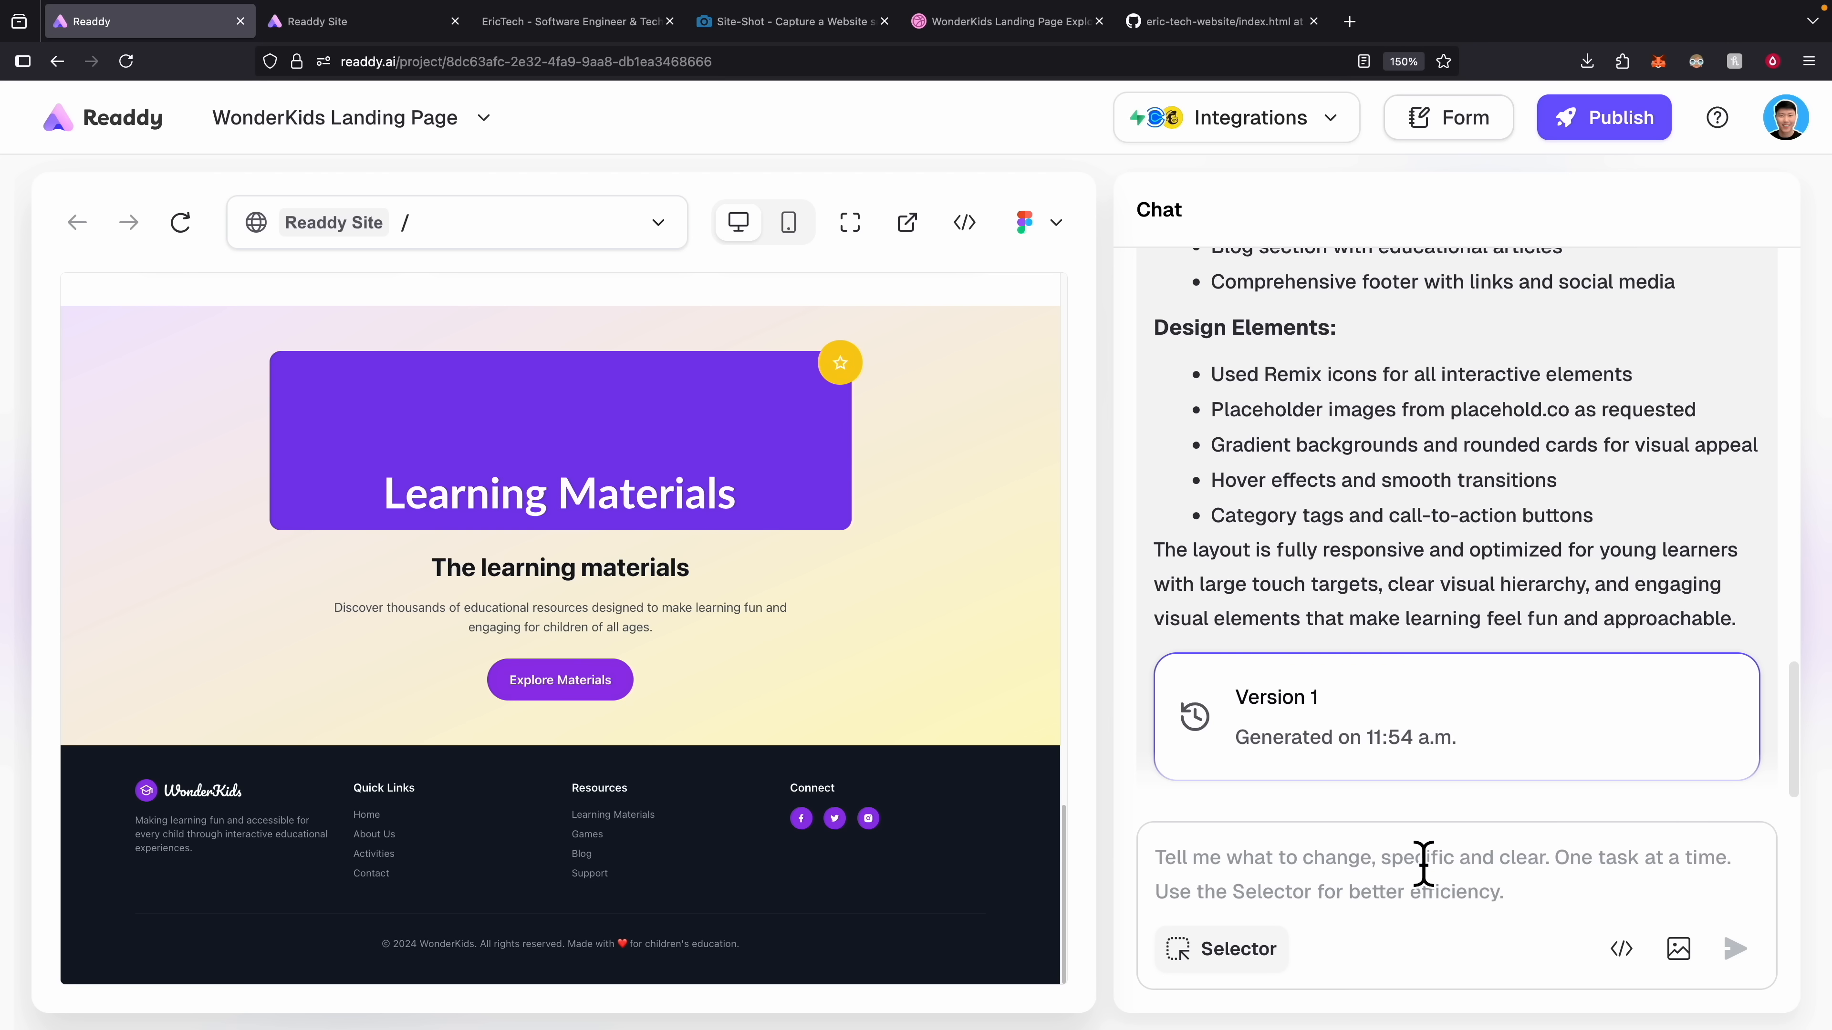
{"action": "scroll", "coordinate": [1031, 801], "scroll_direction": "up", "scroll_amount": 10}
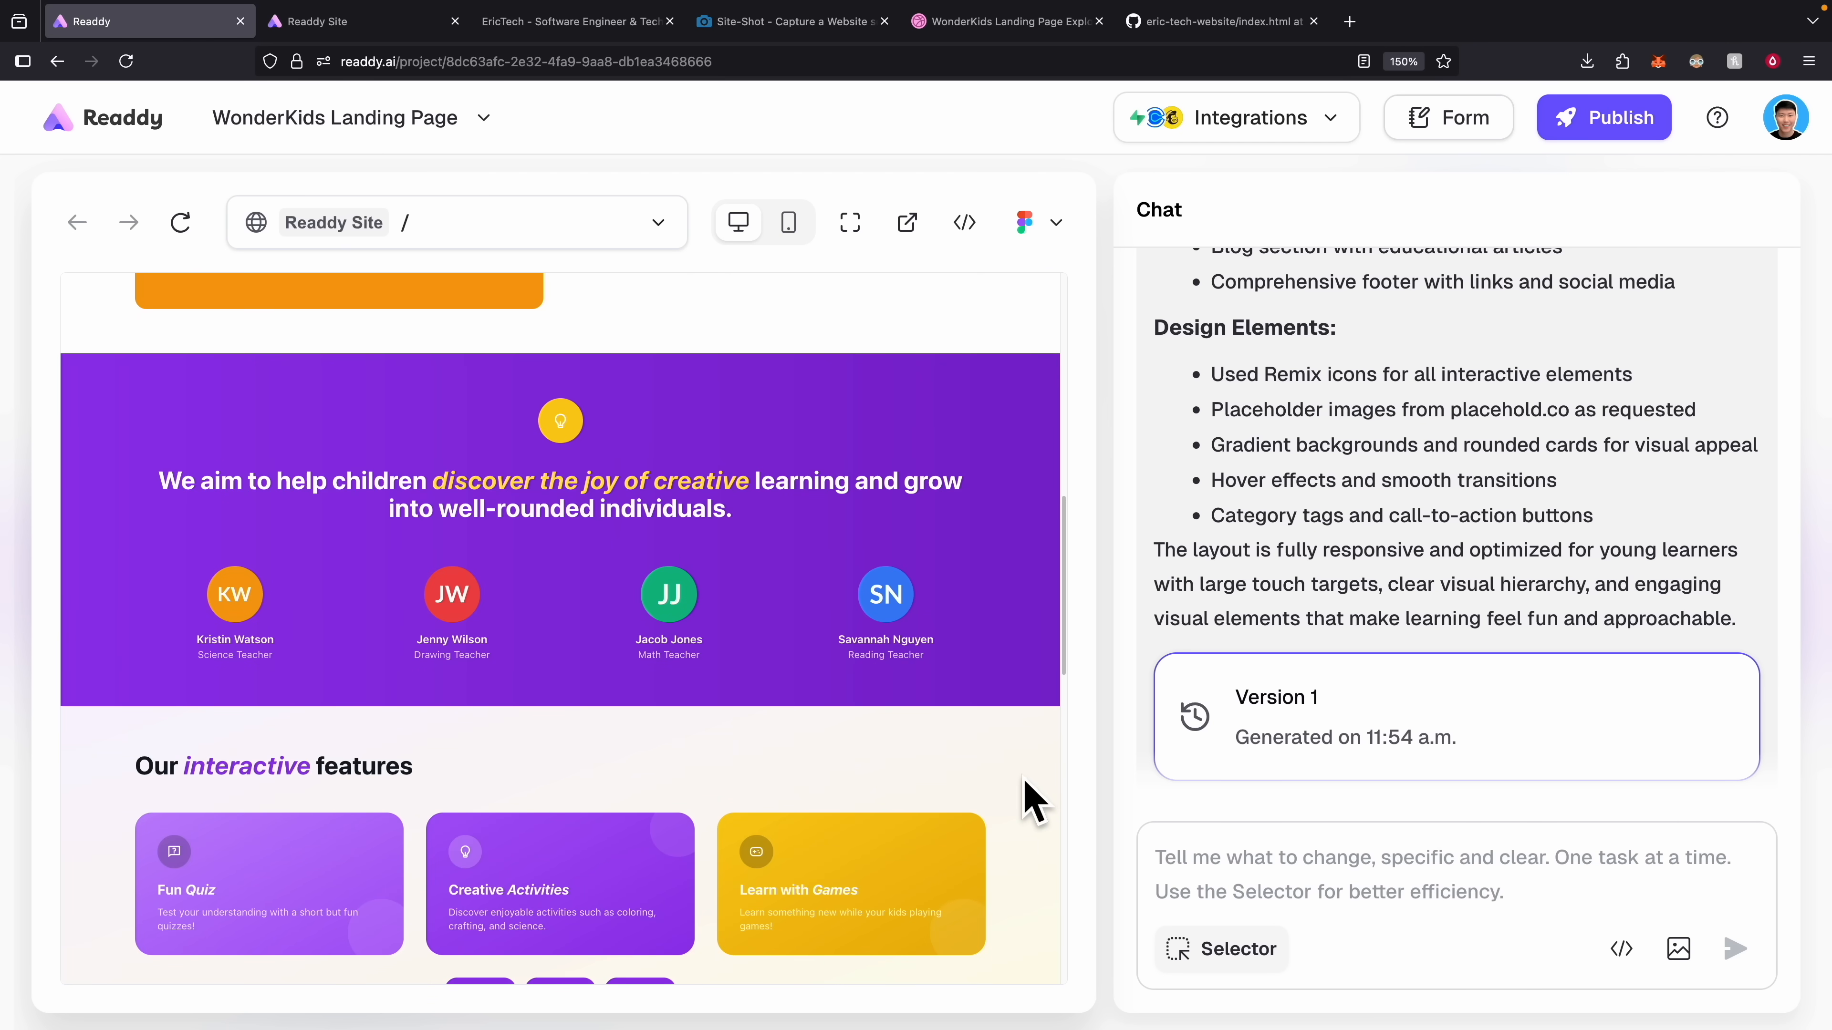
{"action": "scroll", "coordinate": [1031, 801], "scroll_direction": "up", "scroll_amount": 8}
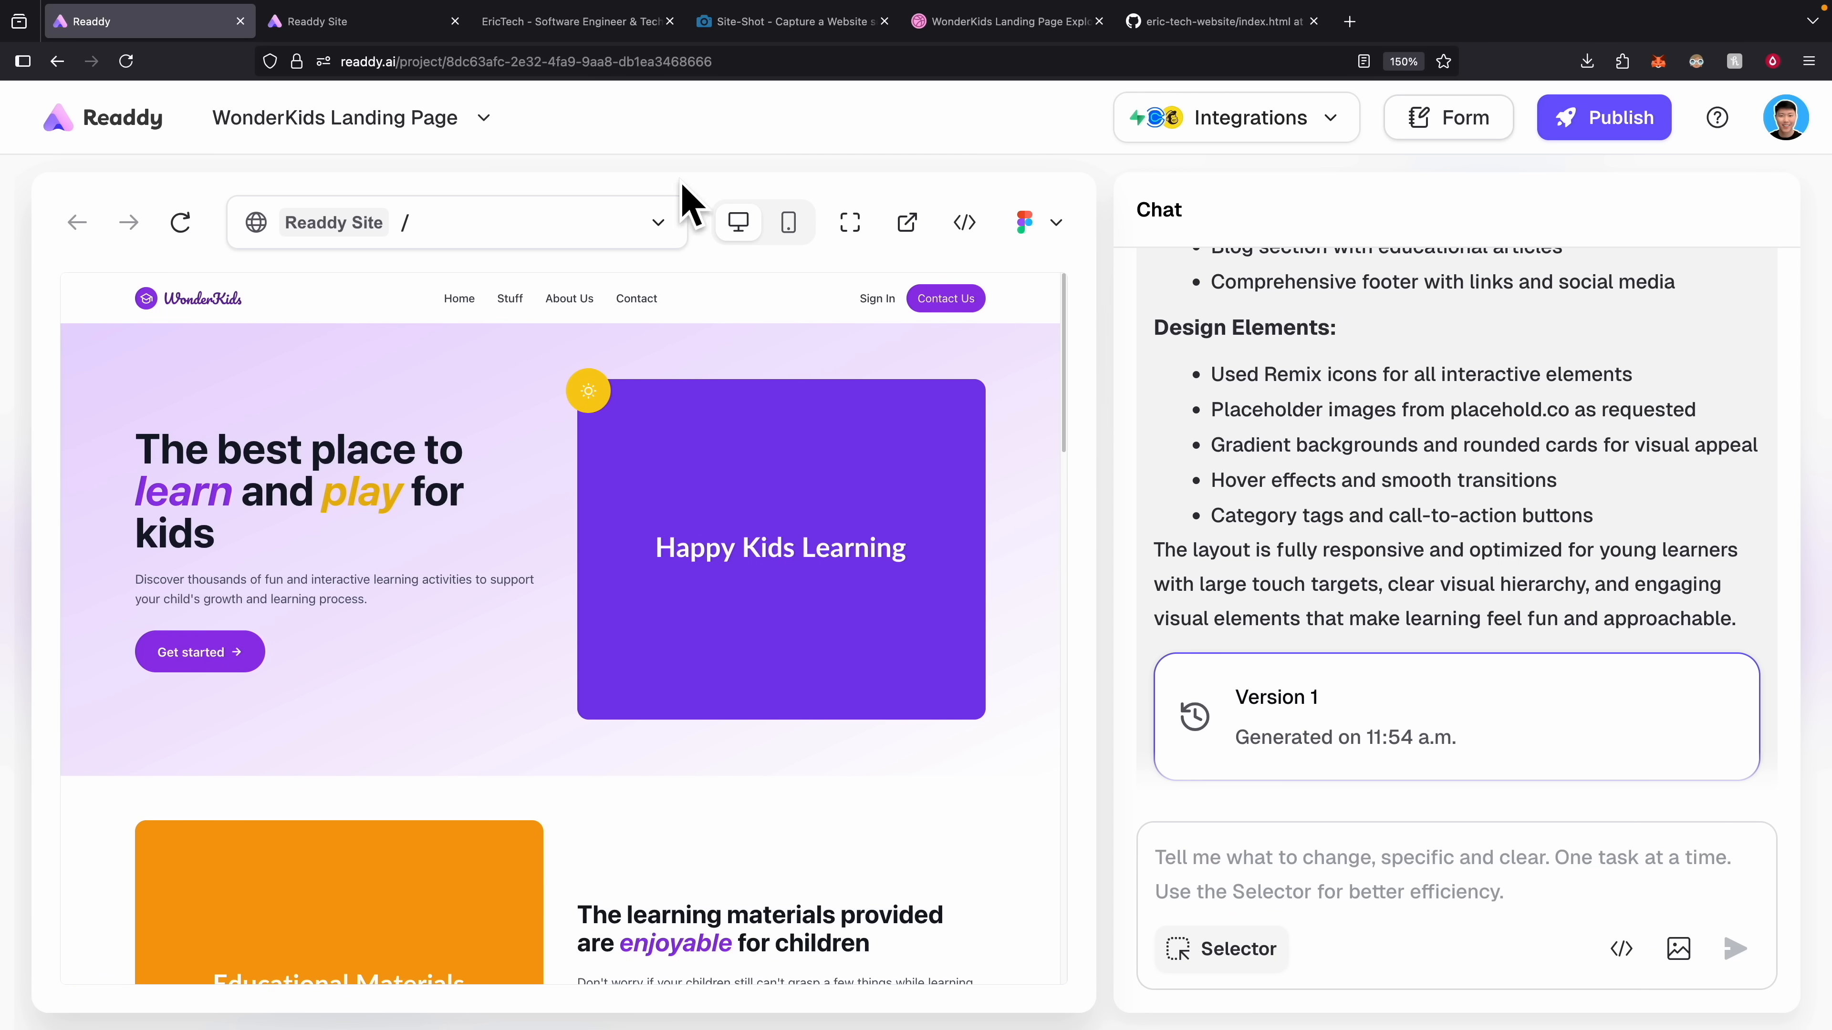
{"action": "left_click", "coordinate": [789, 21]}
{"action": "left_click", "coordinate": [959, 21]}
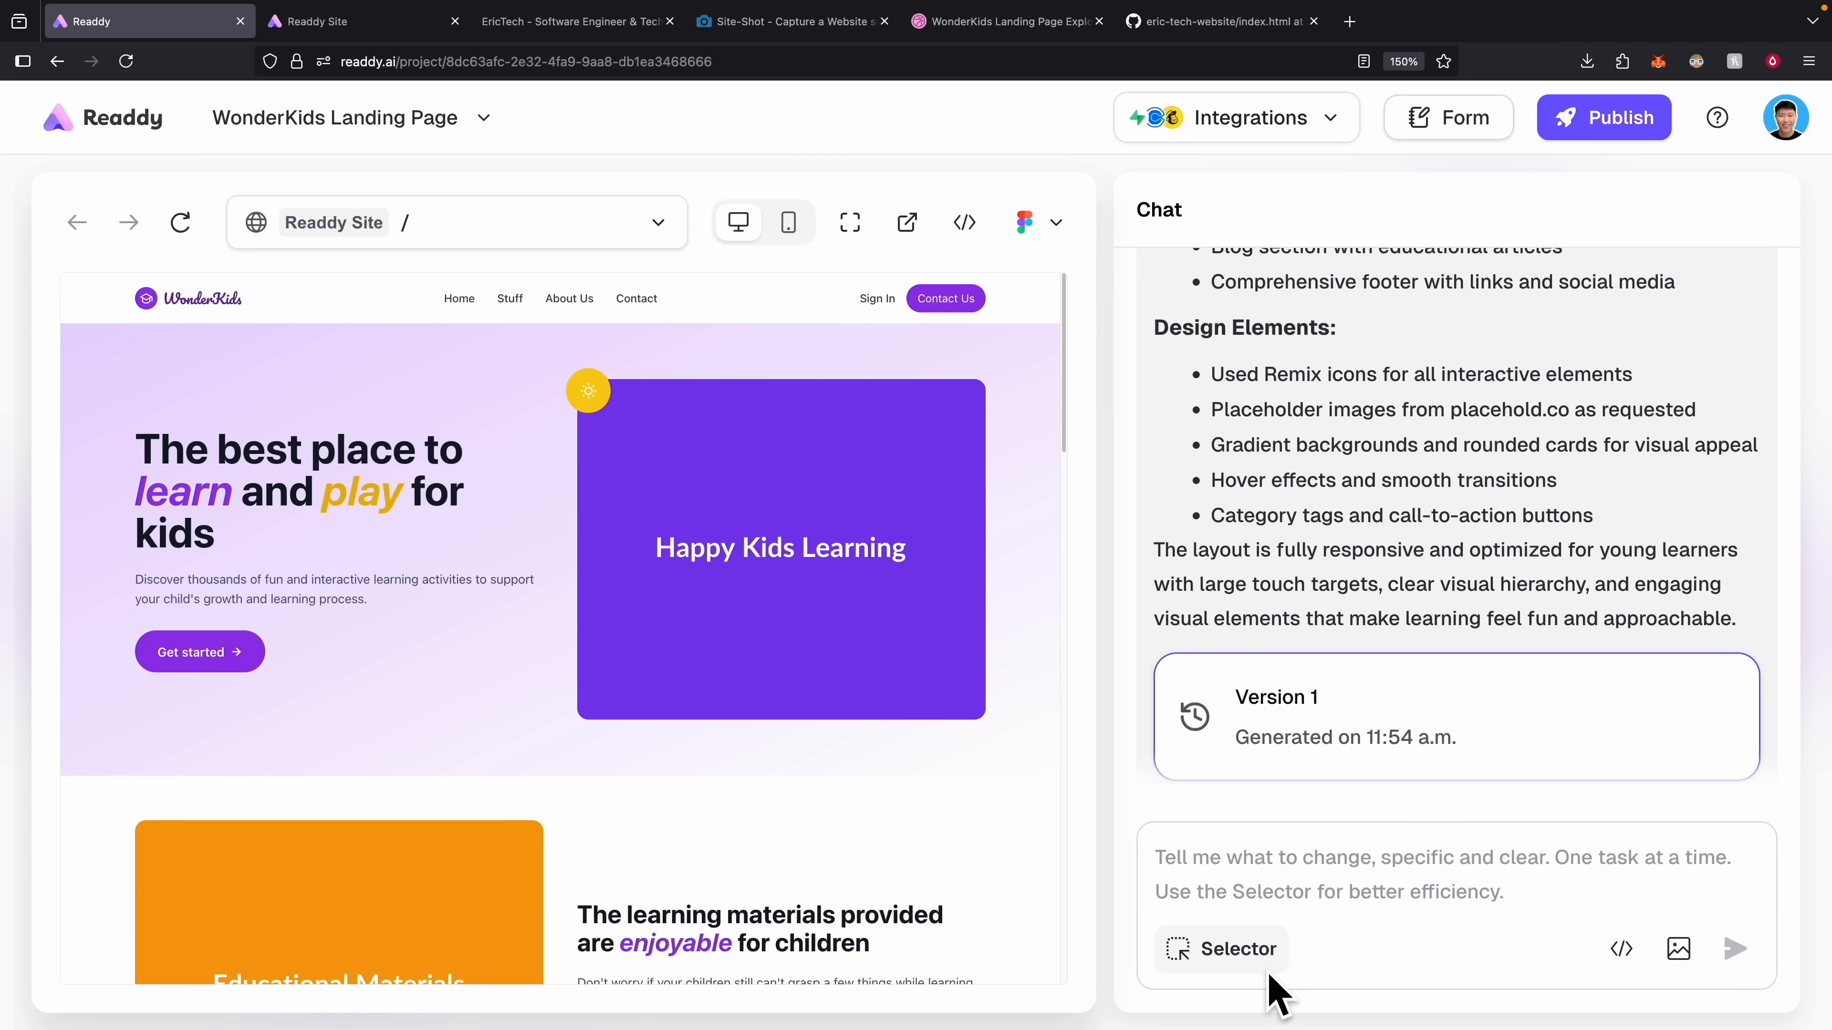
Select the hero section and request 'Change the background to be white'.
{"action": "left_click", "coordinate": [1235, 961]}
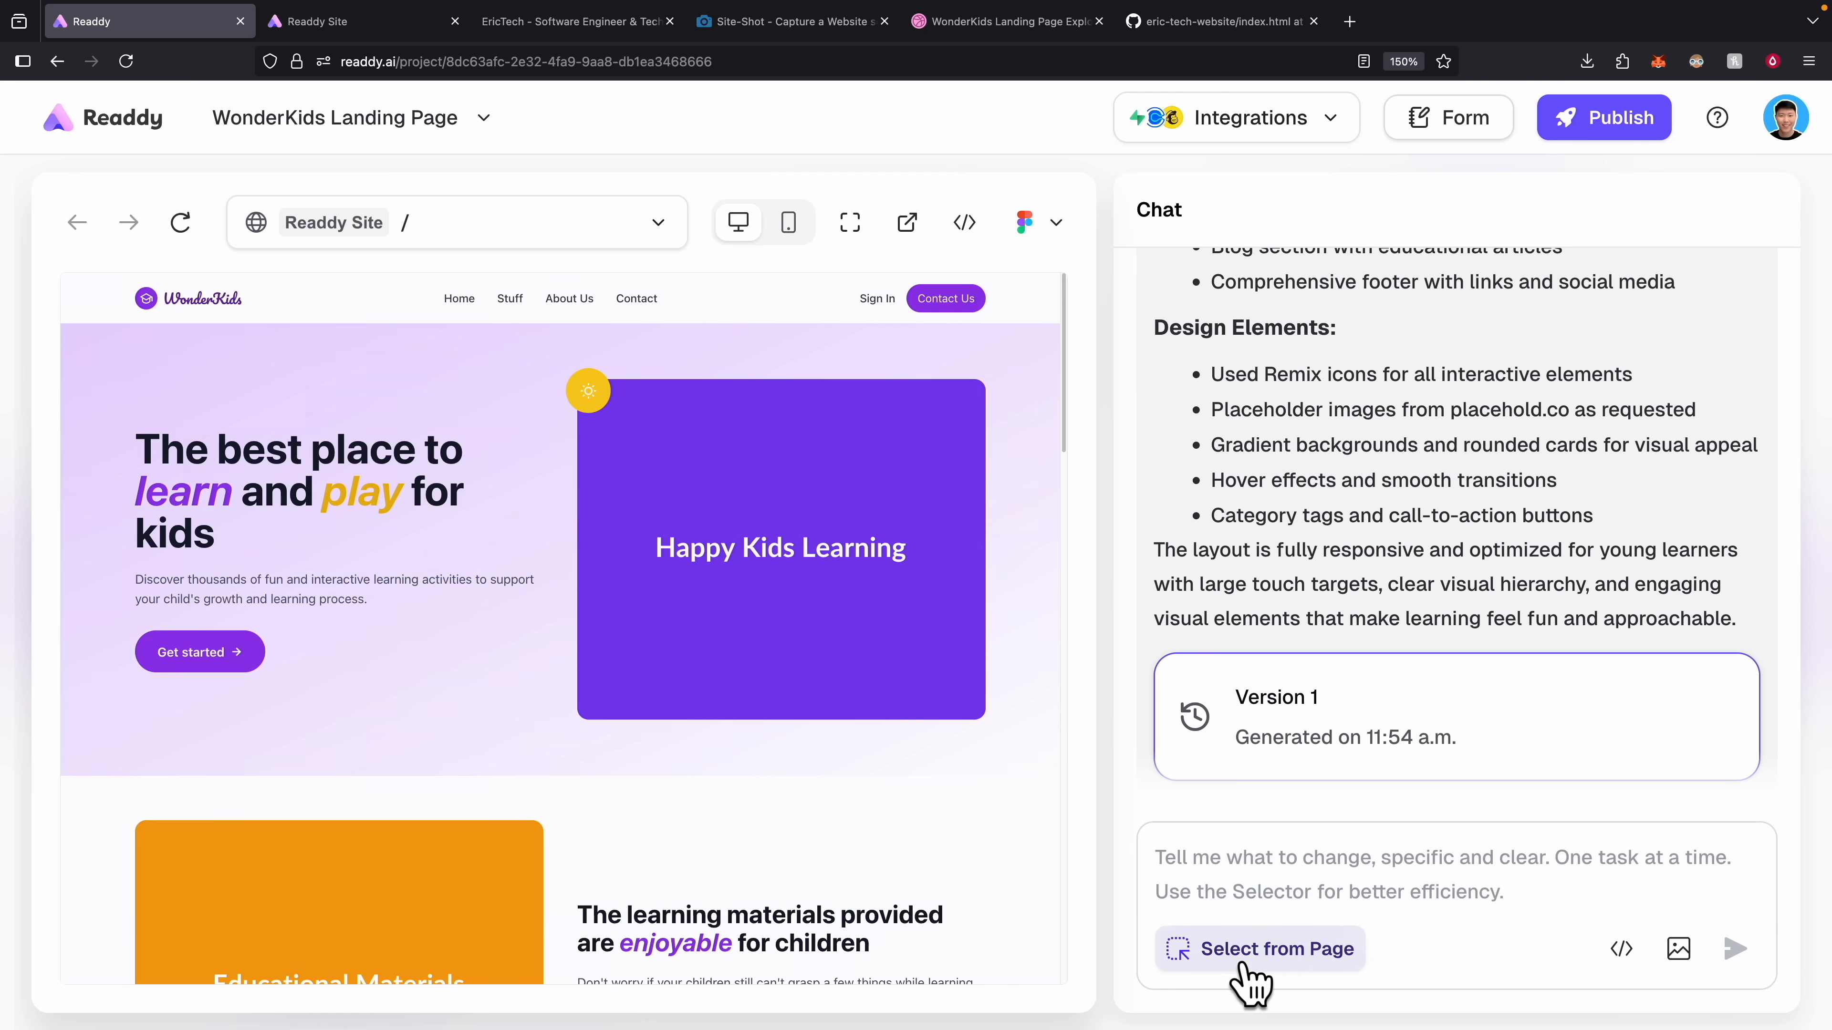
{"action": "left_click", "coordinate": [597, 380]}
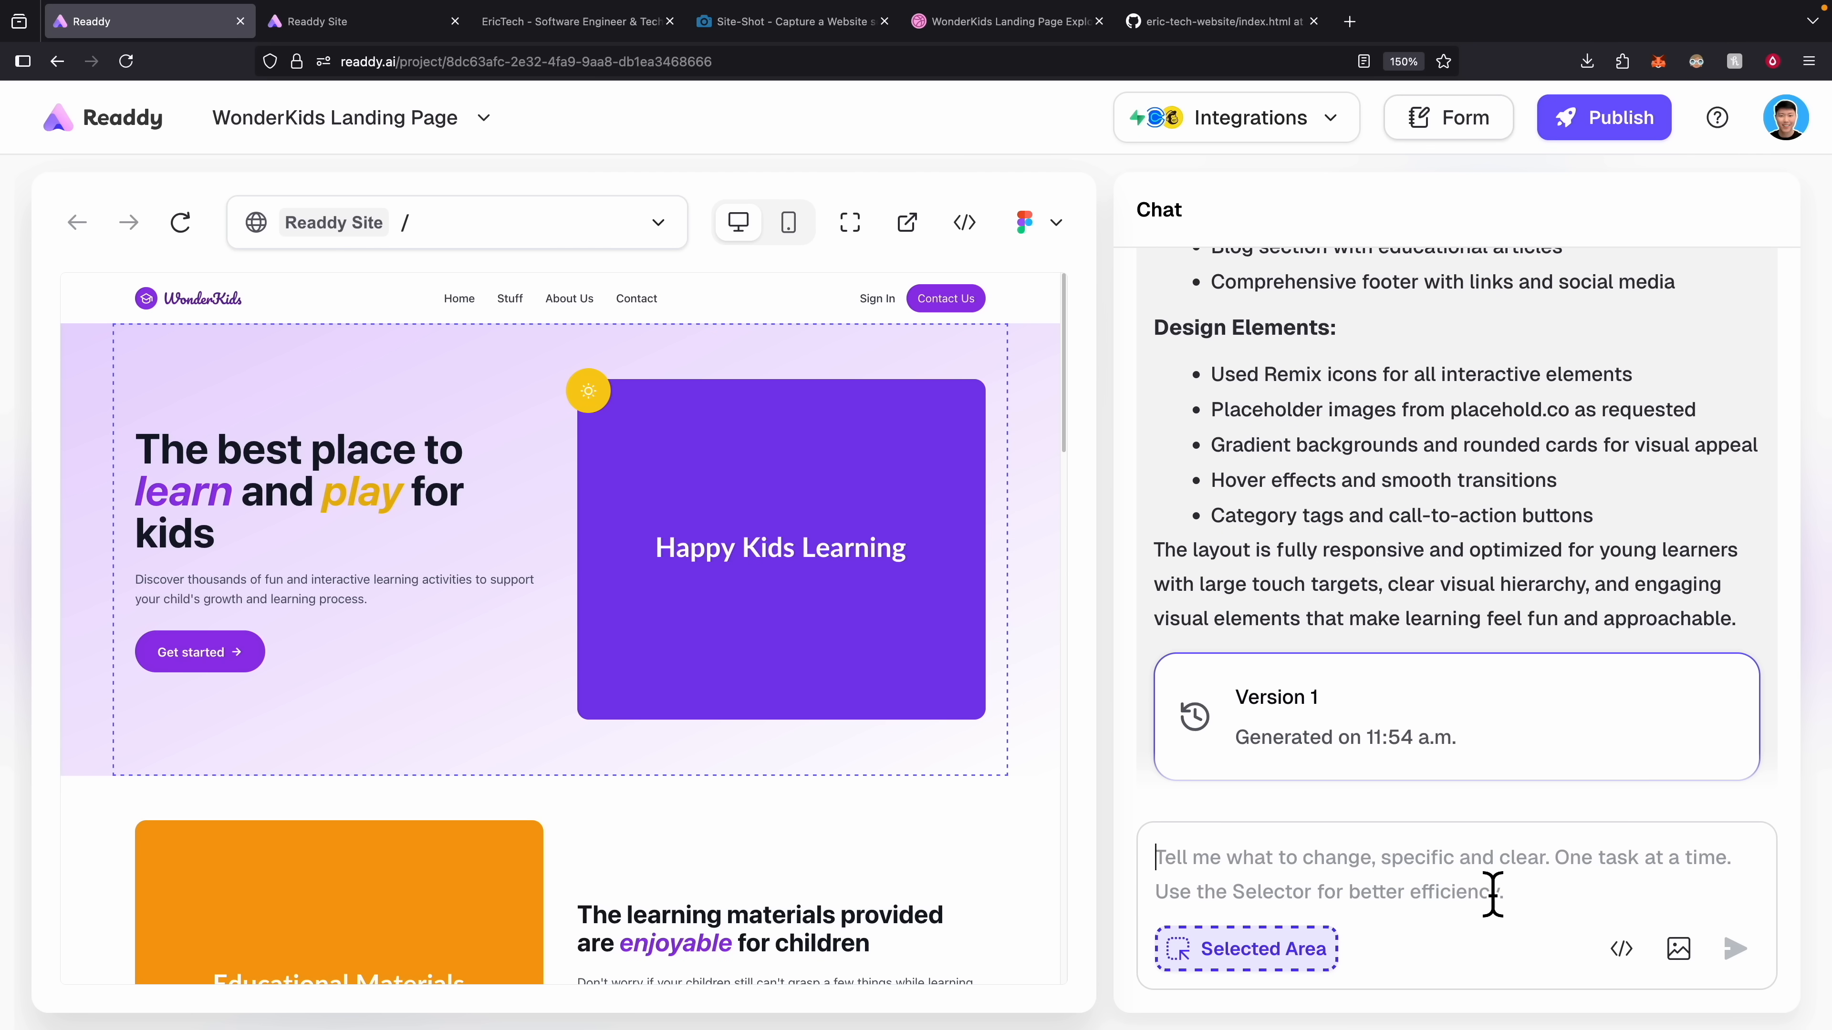
{"action": "type", "text": "Change the background to be white color"}
{"action": "key", "text": "Return"}
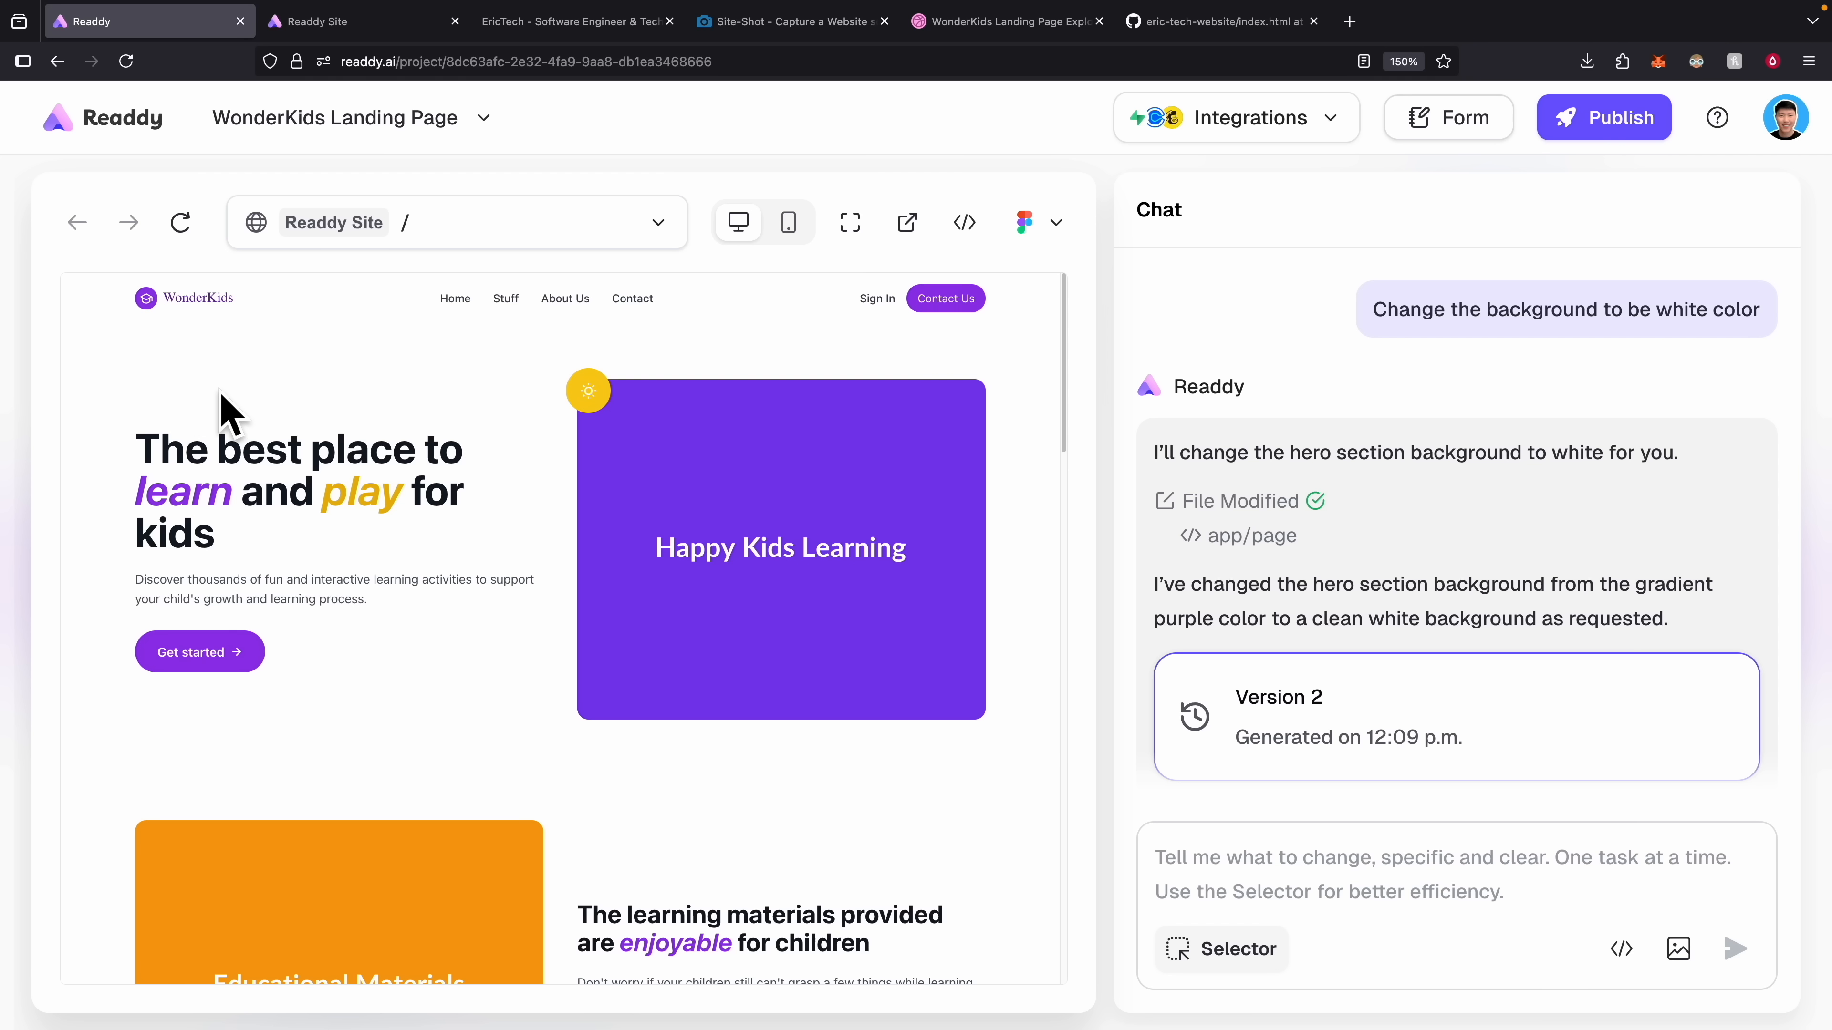
{"action": "scroll", "coordinate": [1336, 581], "scroll_direction": "up", "scroll_amount": 5}
Restore Version 1, download the project code, and check the mobile layout.
{"action": "left_click", "coordinate": [1323, 547]}
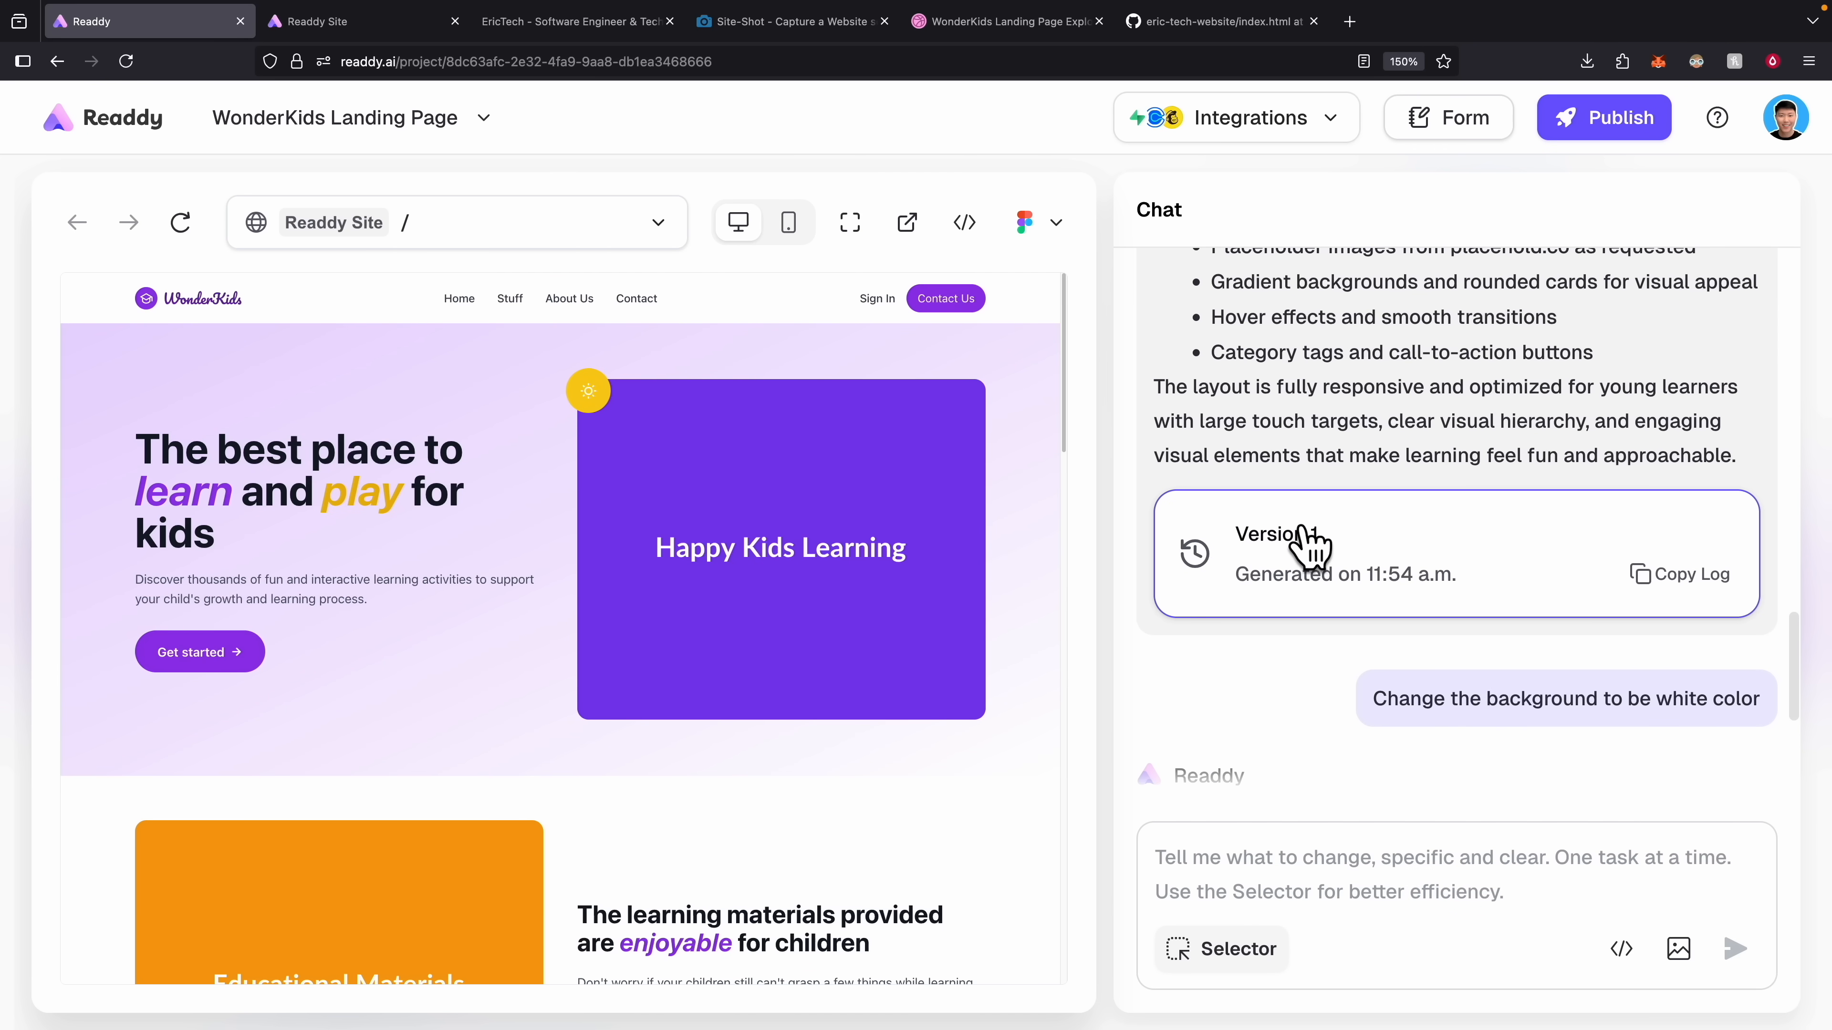
{"action": "left_click", "coordinate": [977, 221]}
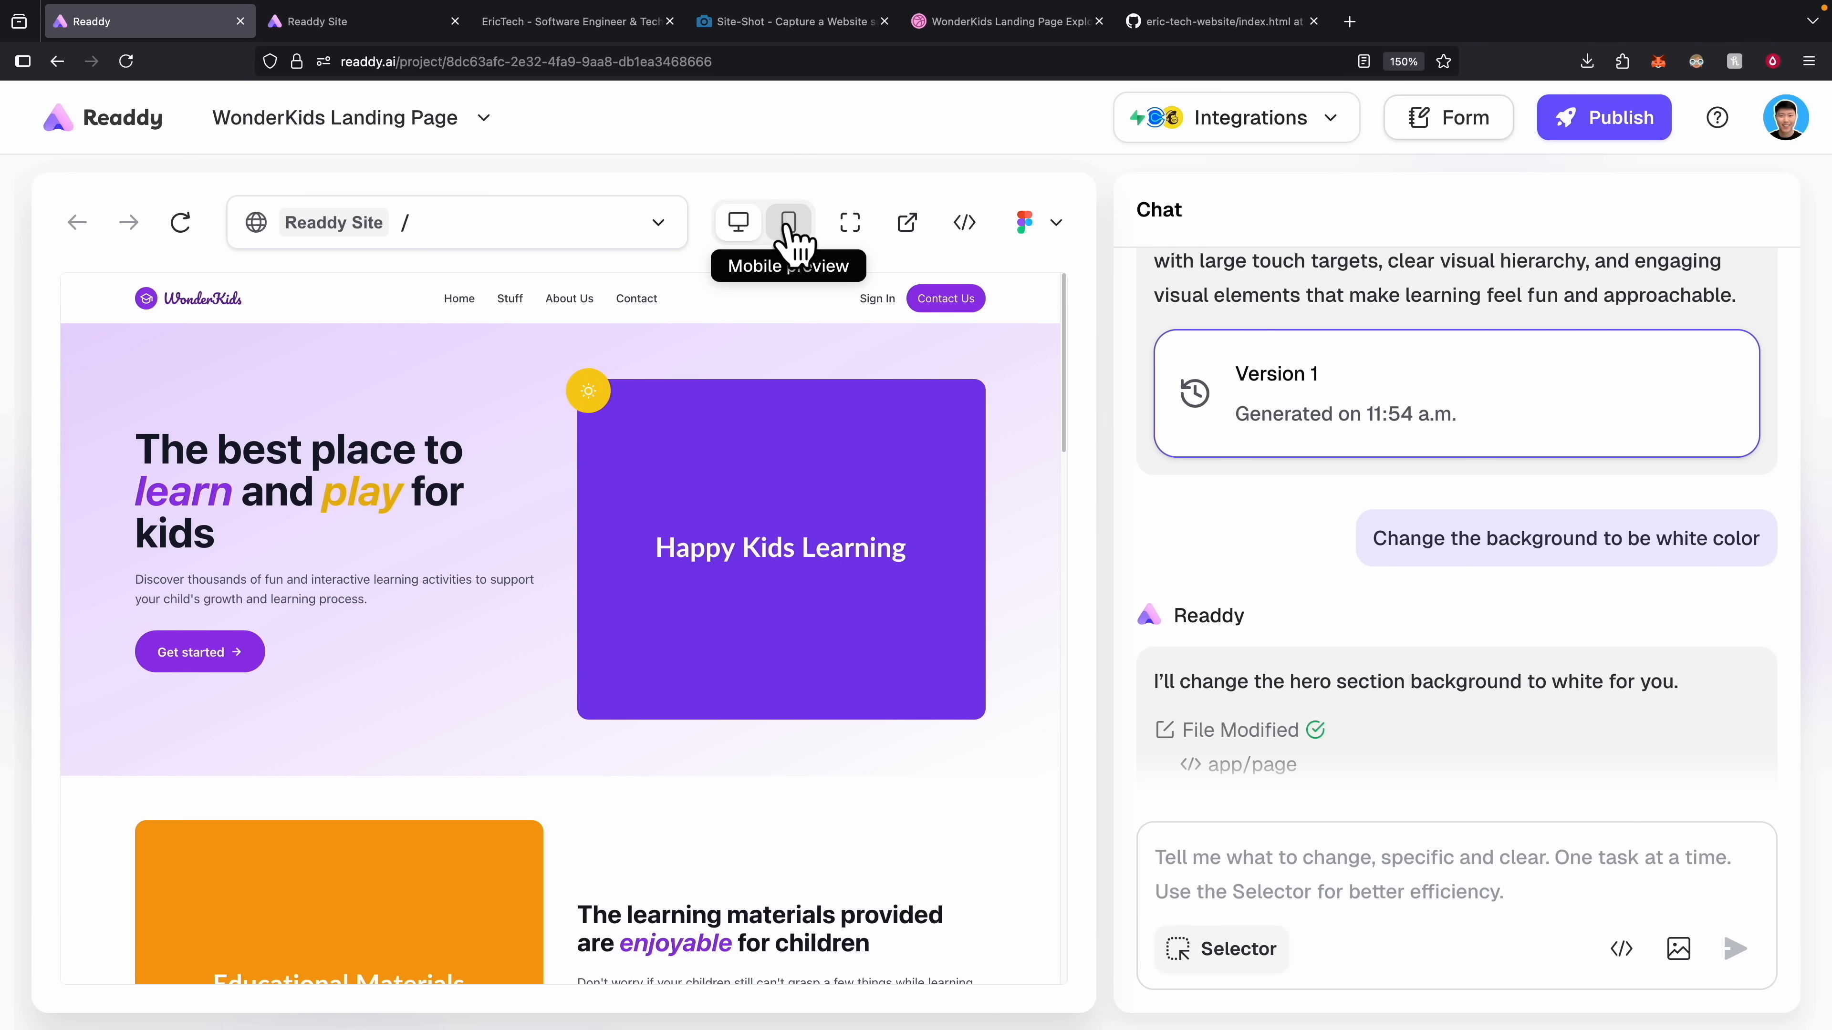
{"action": "left_click", "coordinate": [790, 230]}
{"action": "scroll", "coordinate": [598, 480], "scroll_direction": "down", "scroll_amount": 5}
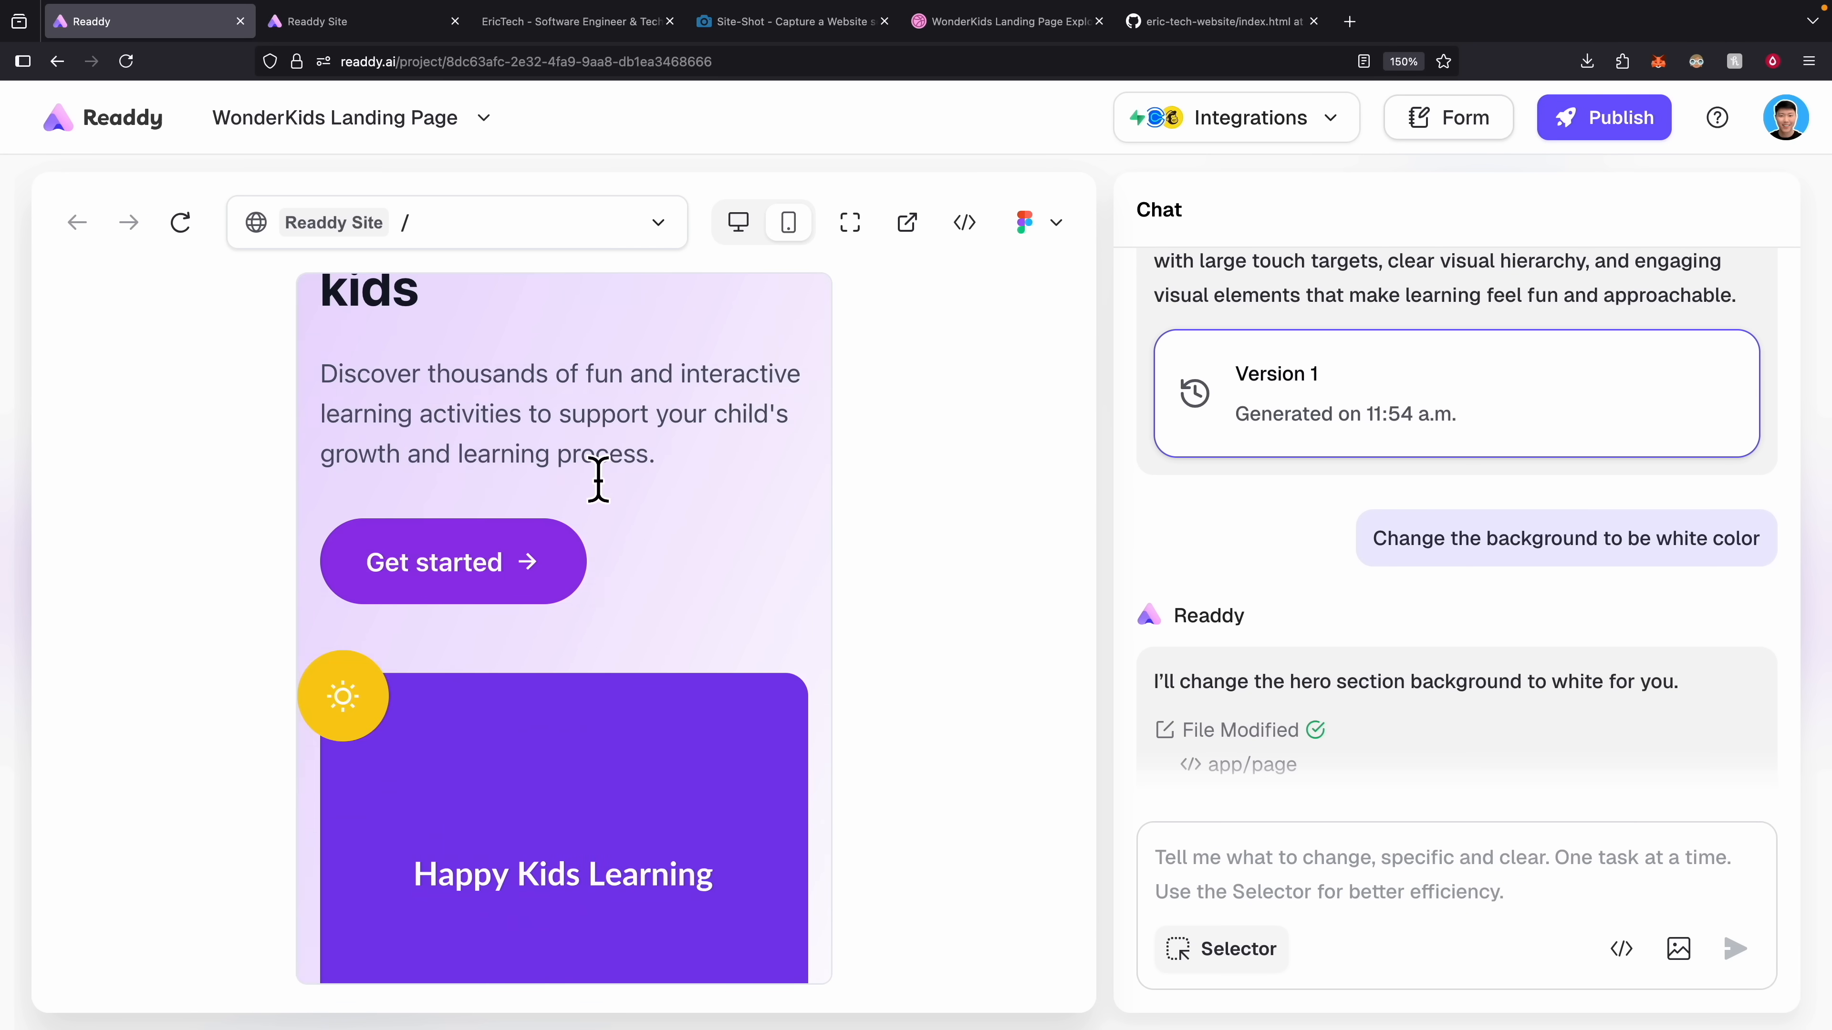
{"action": "scroll", "coordinate": [594, 459], "scroll_direction": "up", "scroll_amount": 6}
{"action": "scroll", "coordinate": [596, 460], "scroll_direction": "down", "scroll_amount": 4}
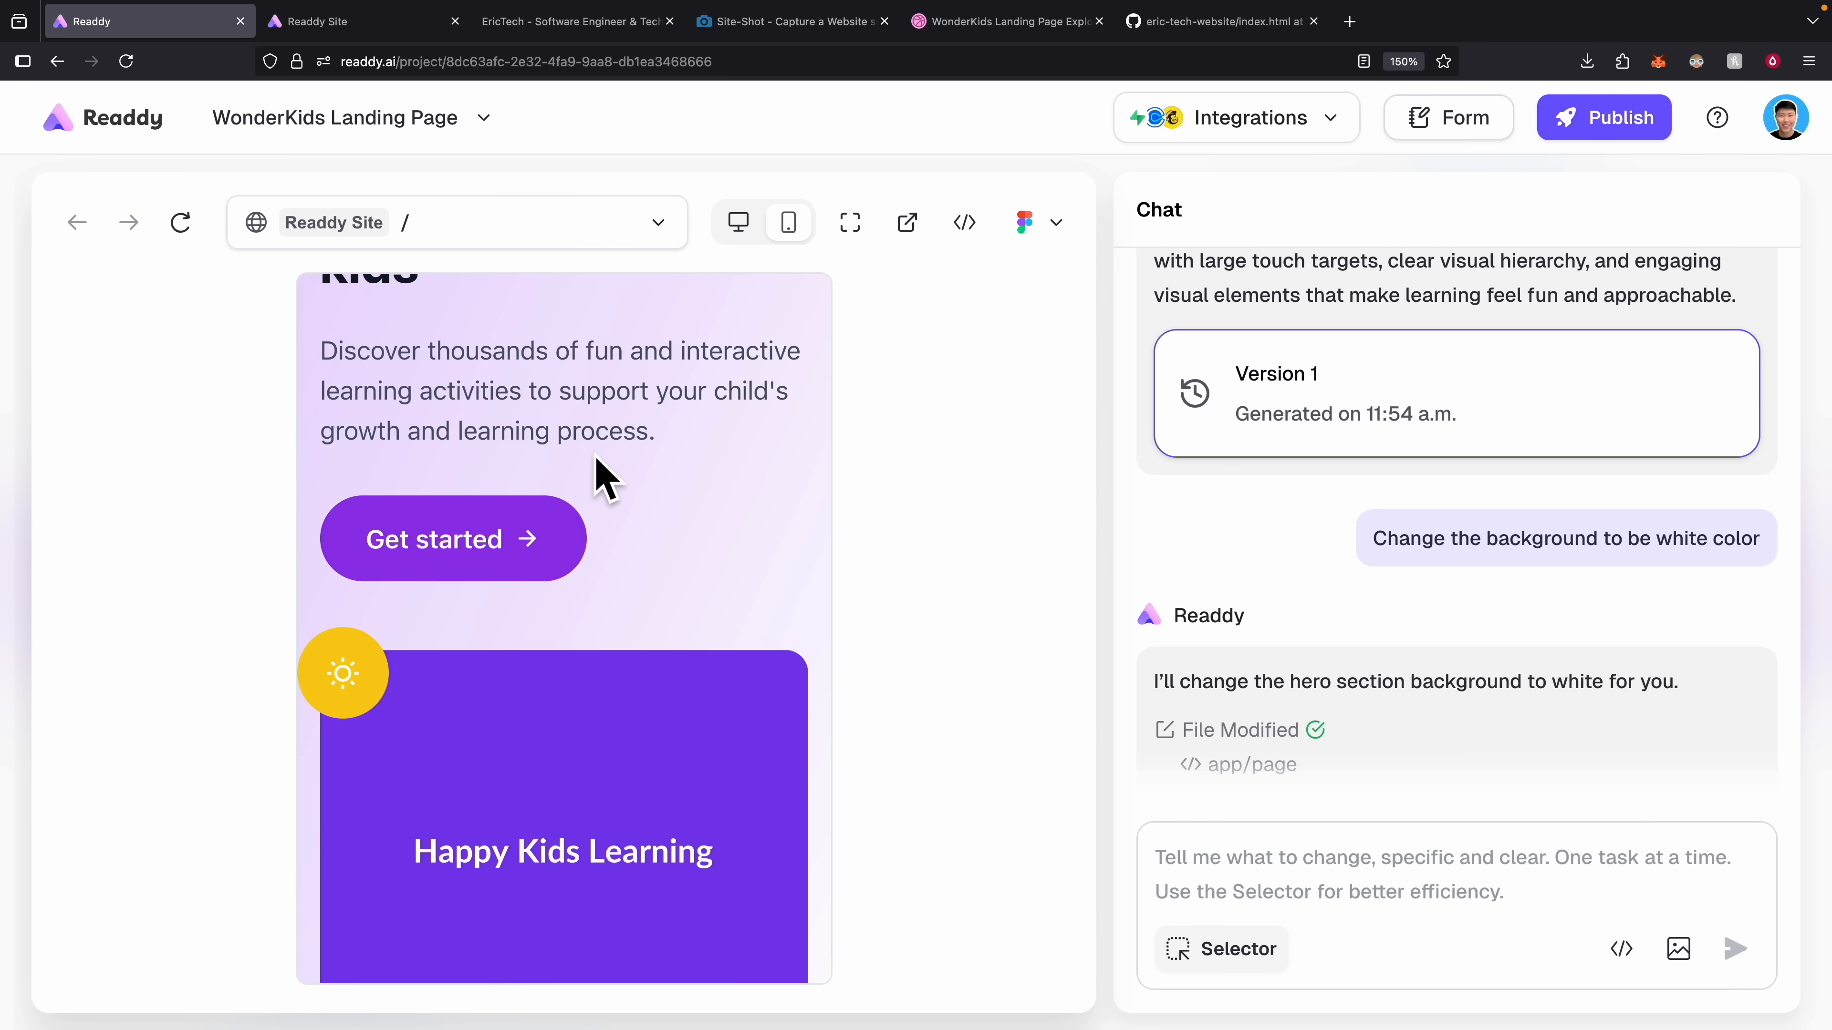
Ask to replace the Happy Kids Learning placeholder with an image of kids playing happily.
{"action": "left_click", "coordinate": [1220, 949]}
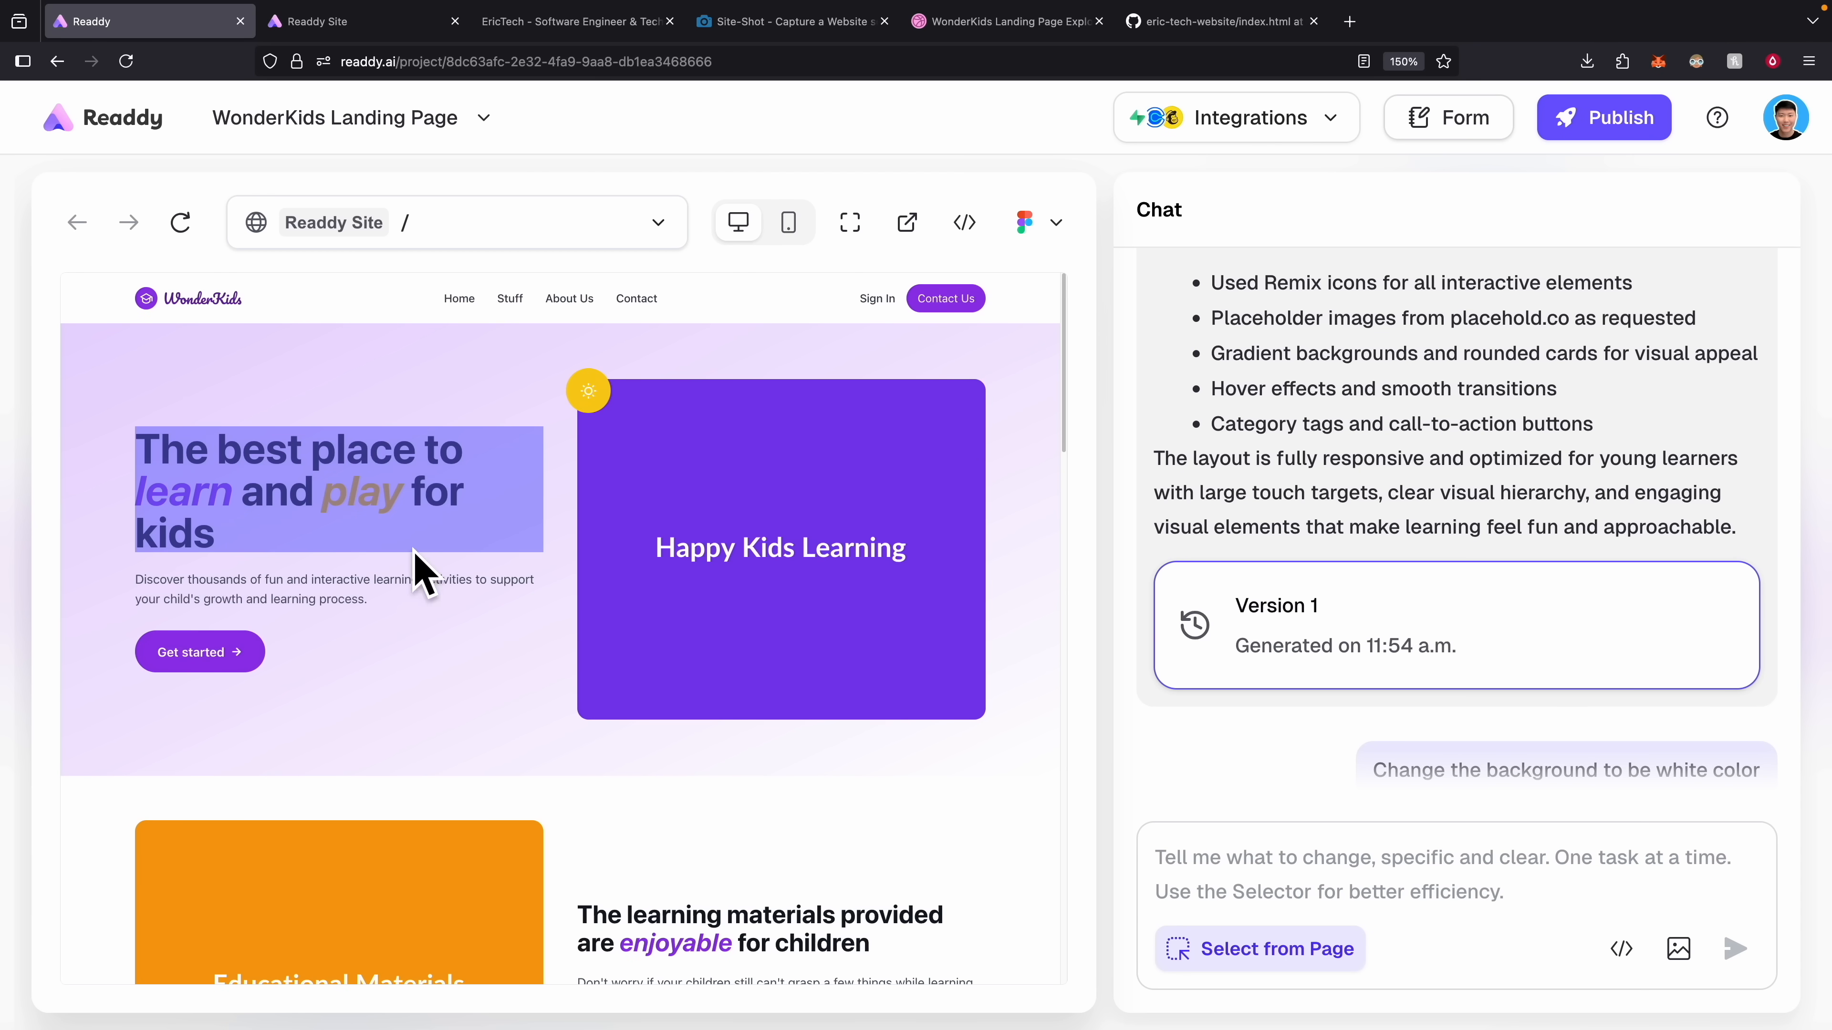
{"action": "left_click", "coordinate": [667, 538]}
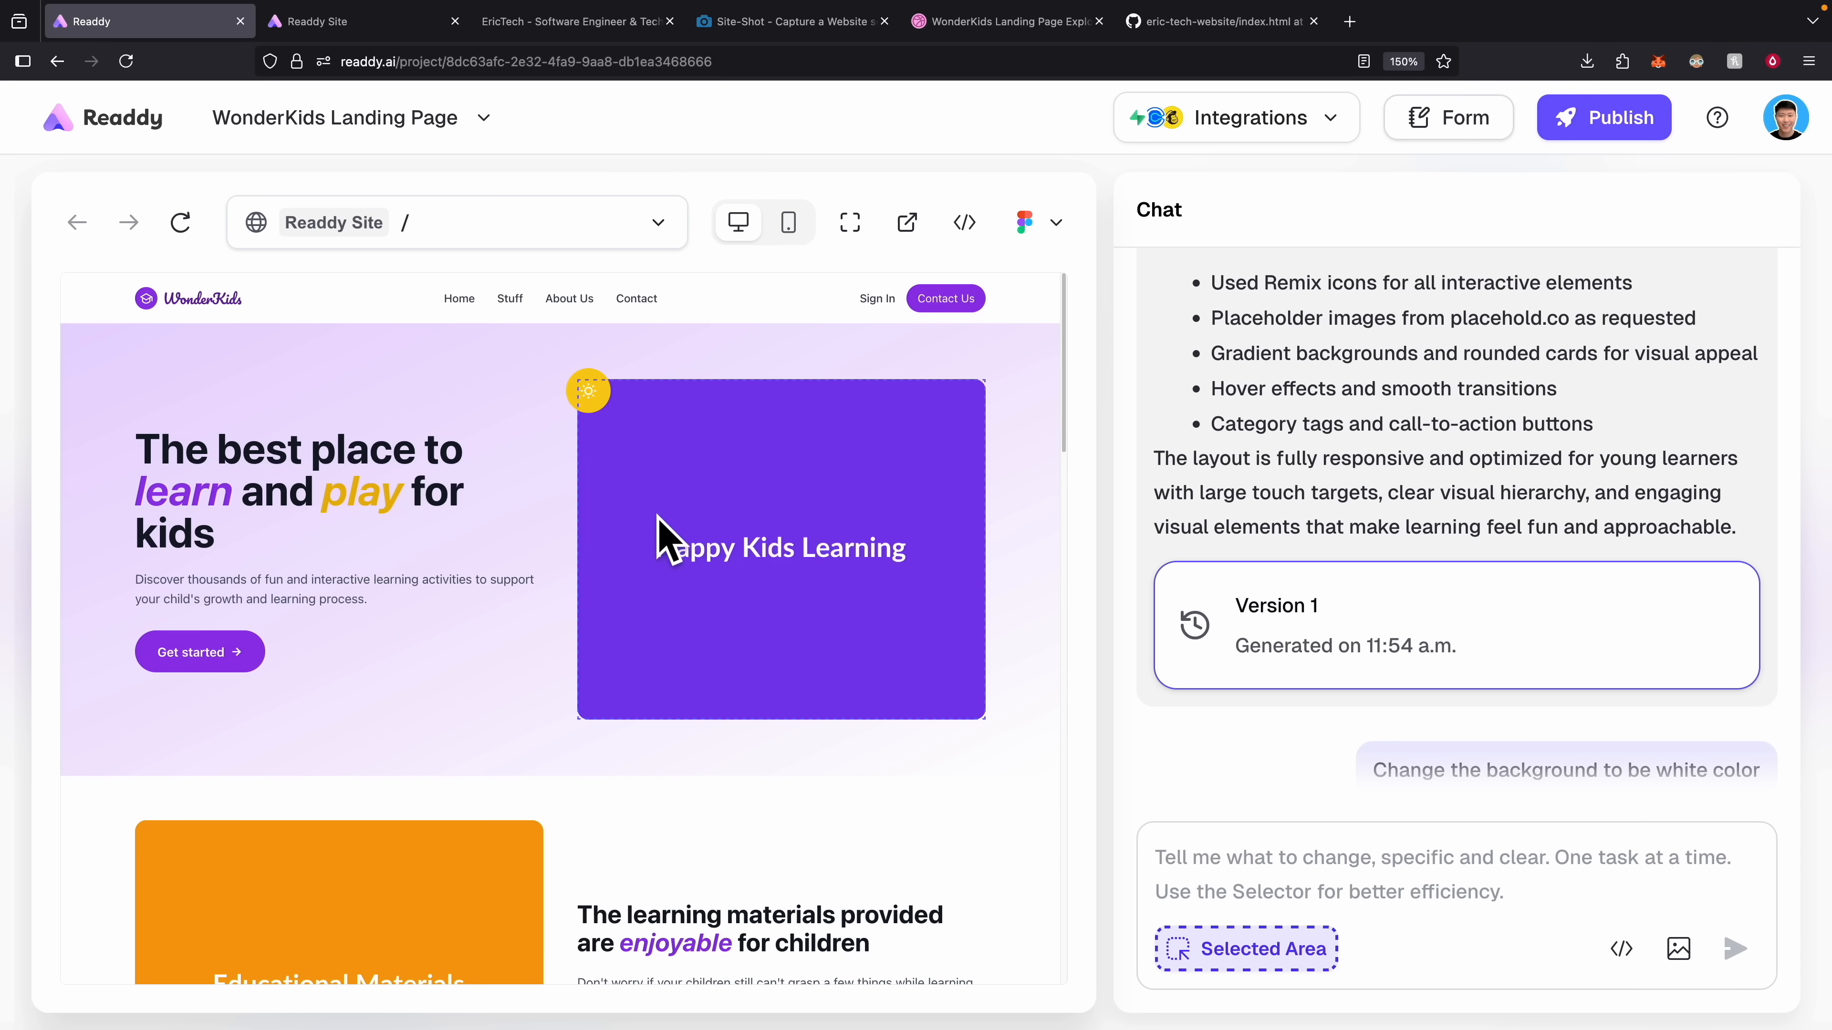
{"action": "left_click", "coordinate": [1292, 858]}
{"action": "type", "text": "I wan tto"}
{"action": "key", "text": "BackSpace"}
{"action": "key", "text": "BackSpace"}
{"action": "key", "text": "BackSpace"}
{"action": "type", "text": "t to include a image for the kids playing in happy mode"}
{"action": "key", "text": "Return"}
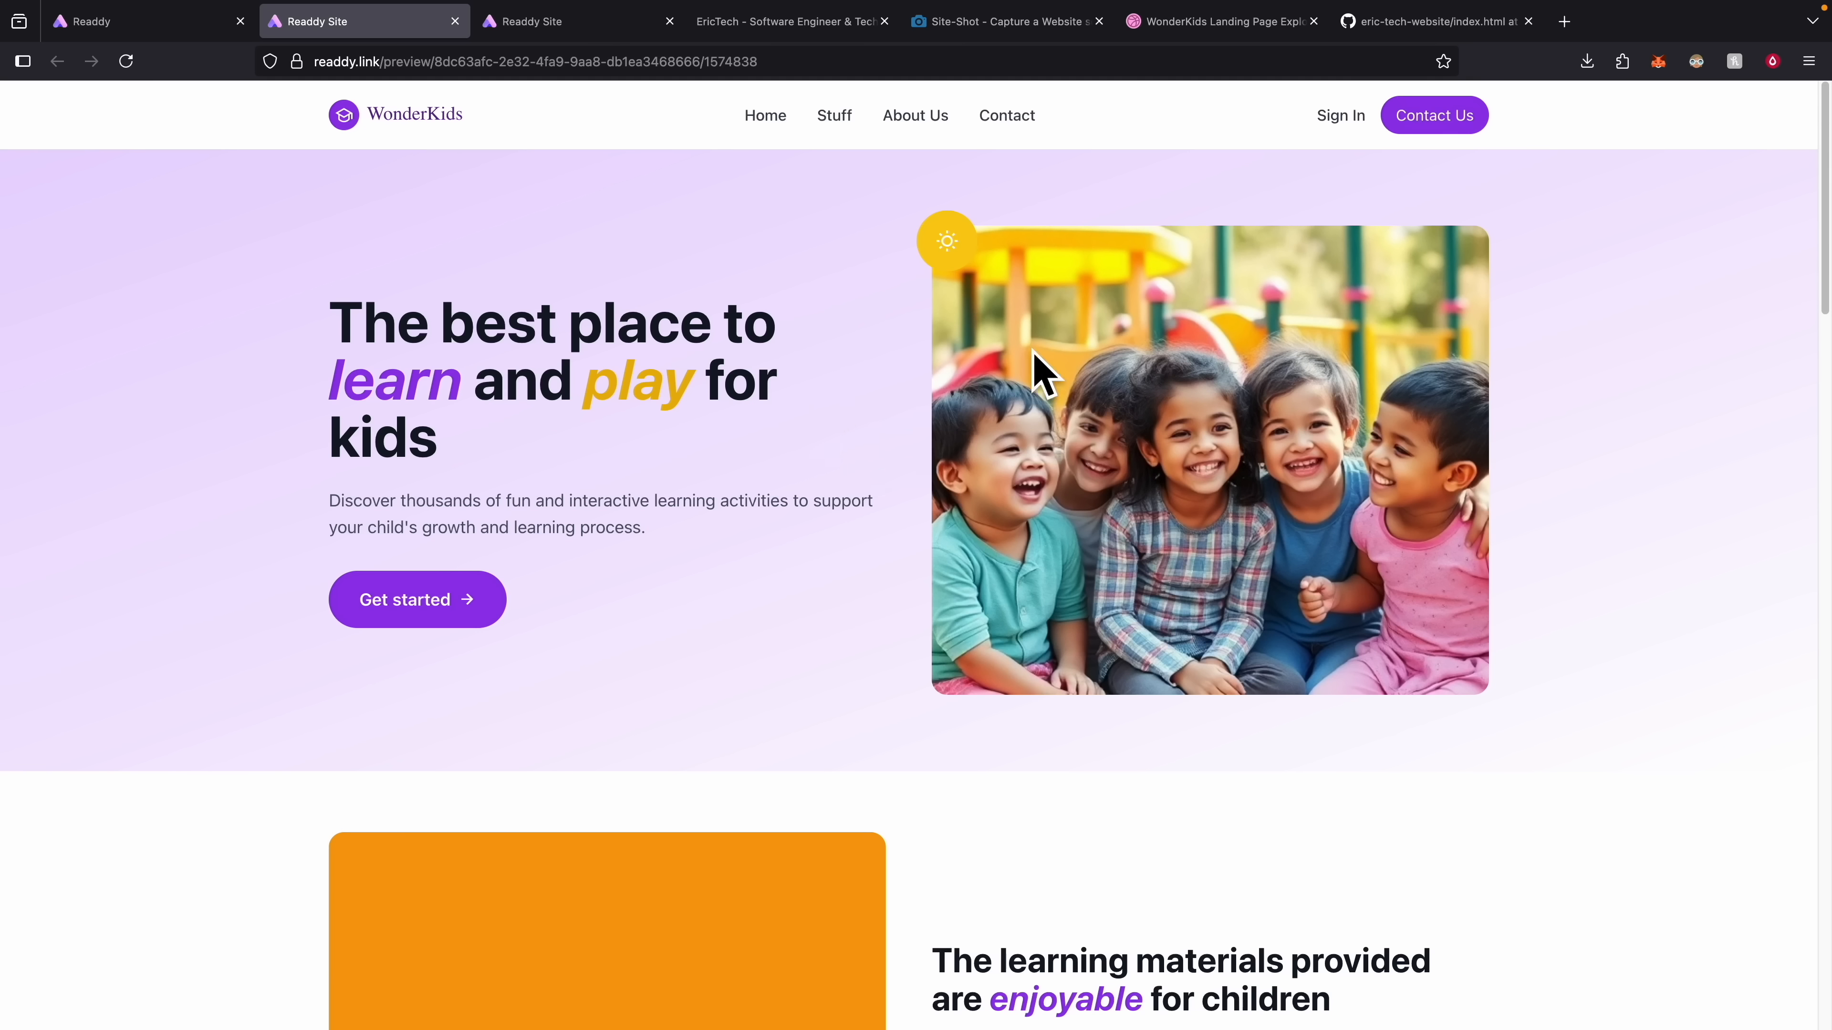
Back in the editor, select the Home, Stuff, About Us and Contact navigation links.
{"action": "key", "text": "ctrl+shift+Tab"}
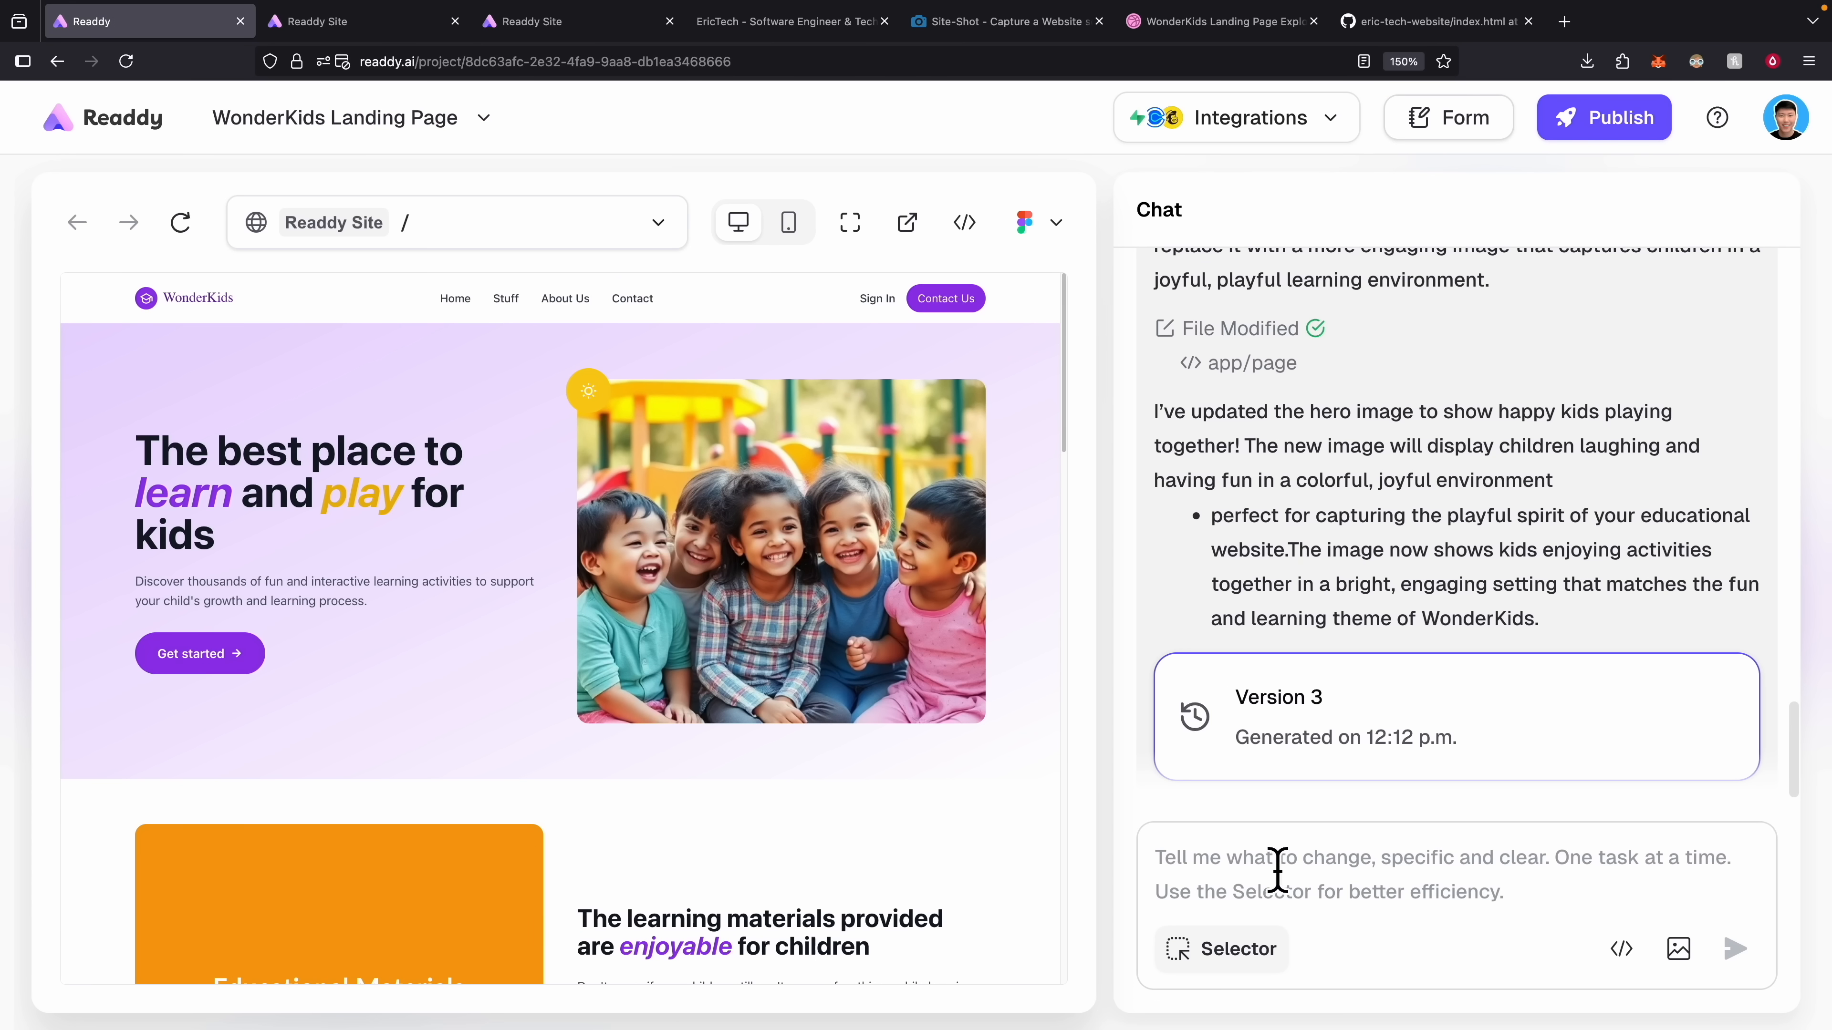
{"action": "left_click", "coordinate": [1255, 951]}
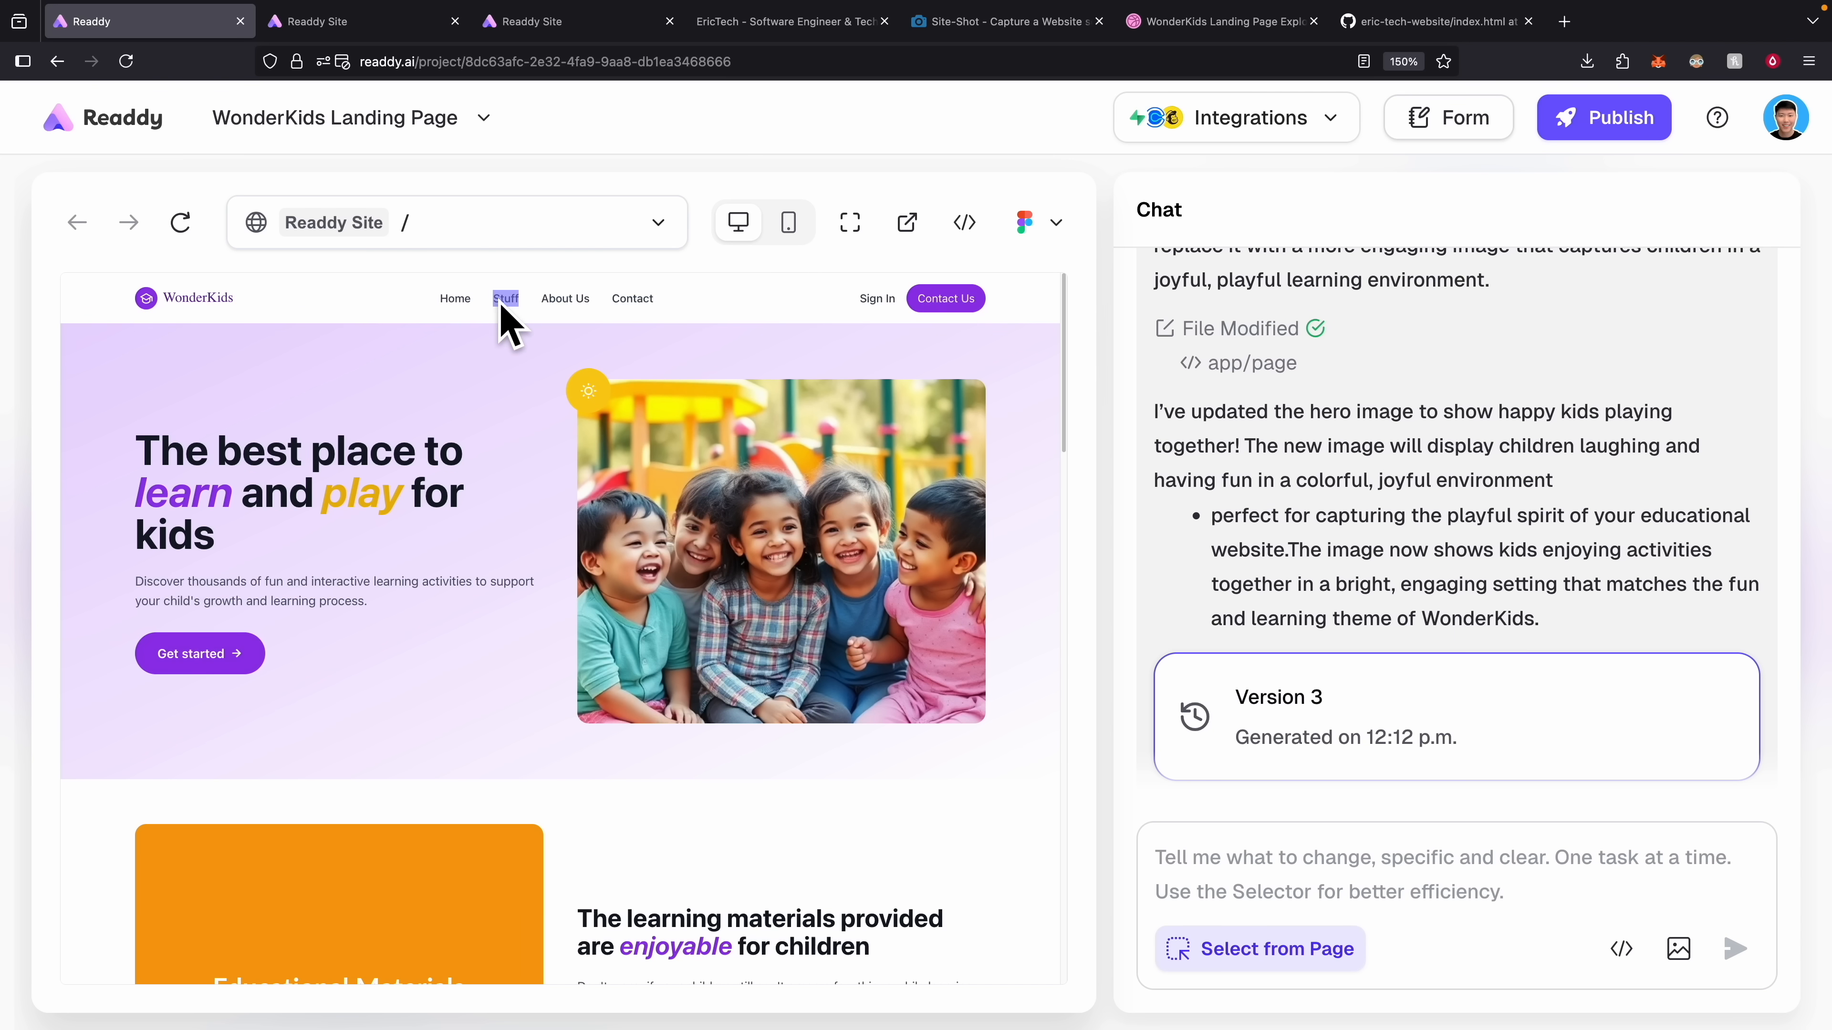
{"action": "left_click", "coordinate": [485, 306]}
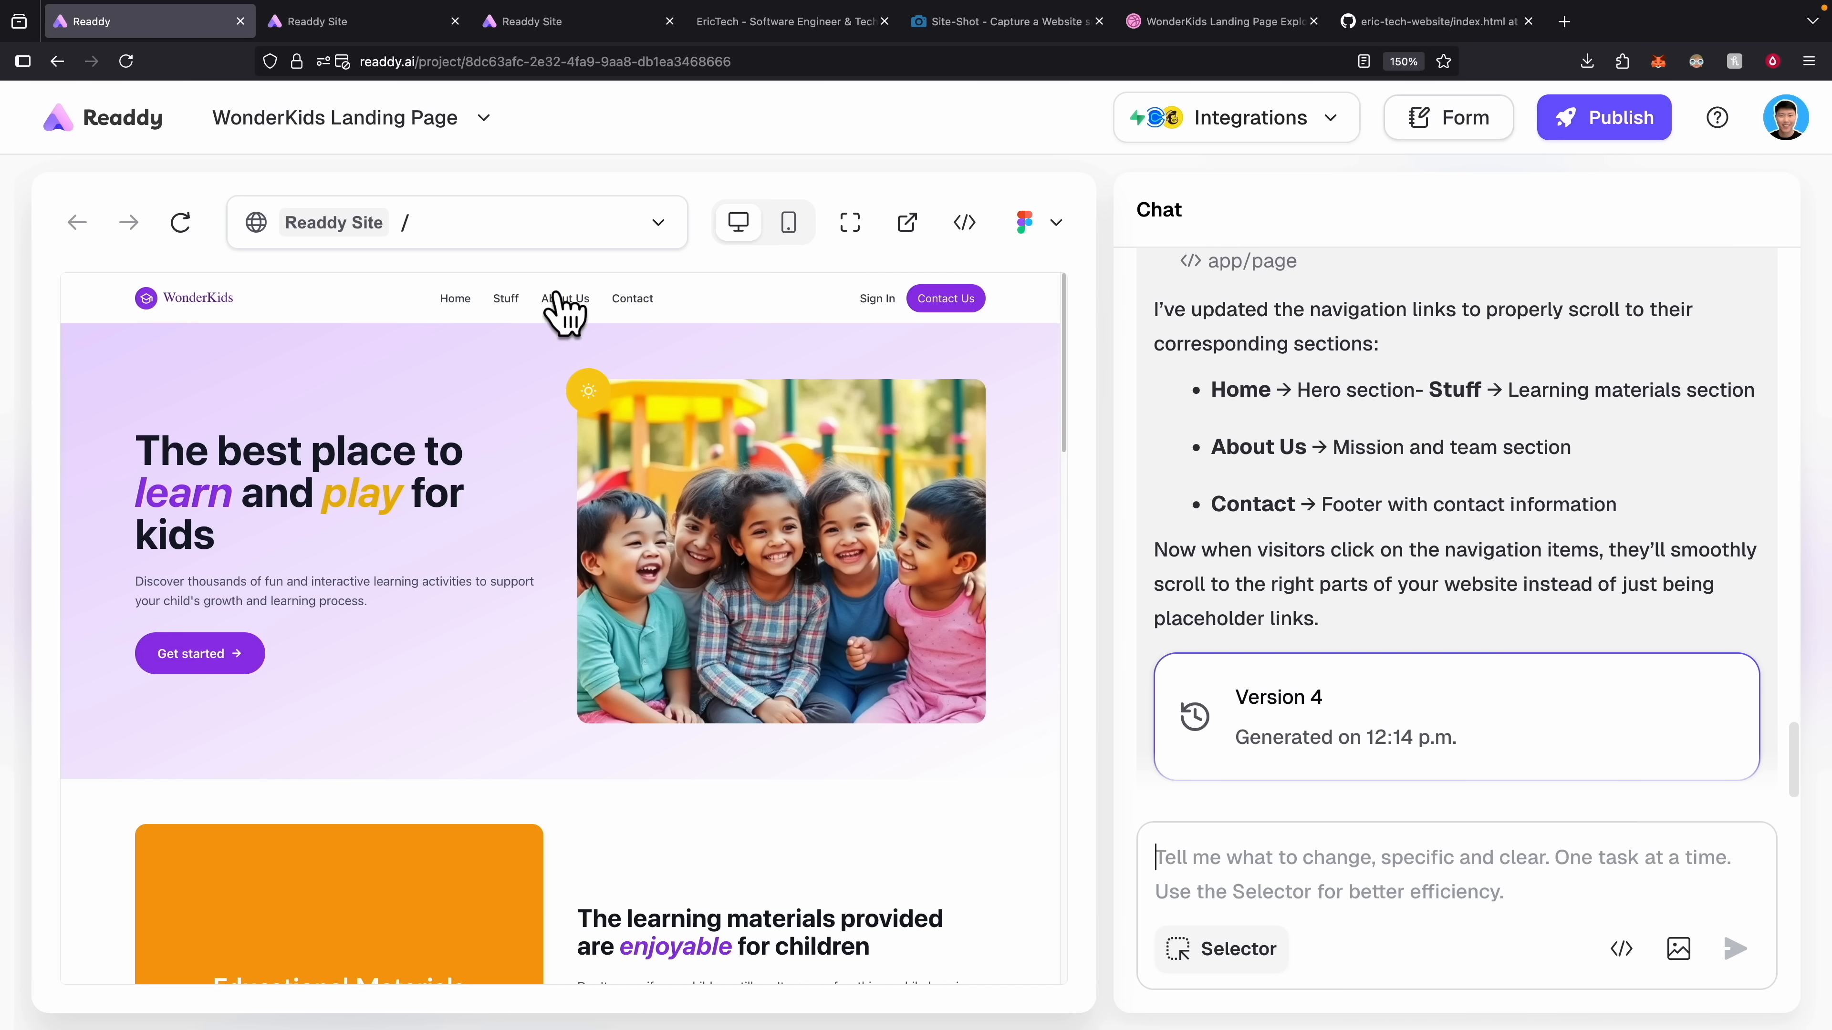
Test that Contact, About Us, Stuff and Home jump to the footer, team, materials and hero sections.
{"action": "left_click", "coordinate": [630, 302]}
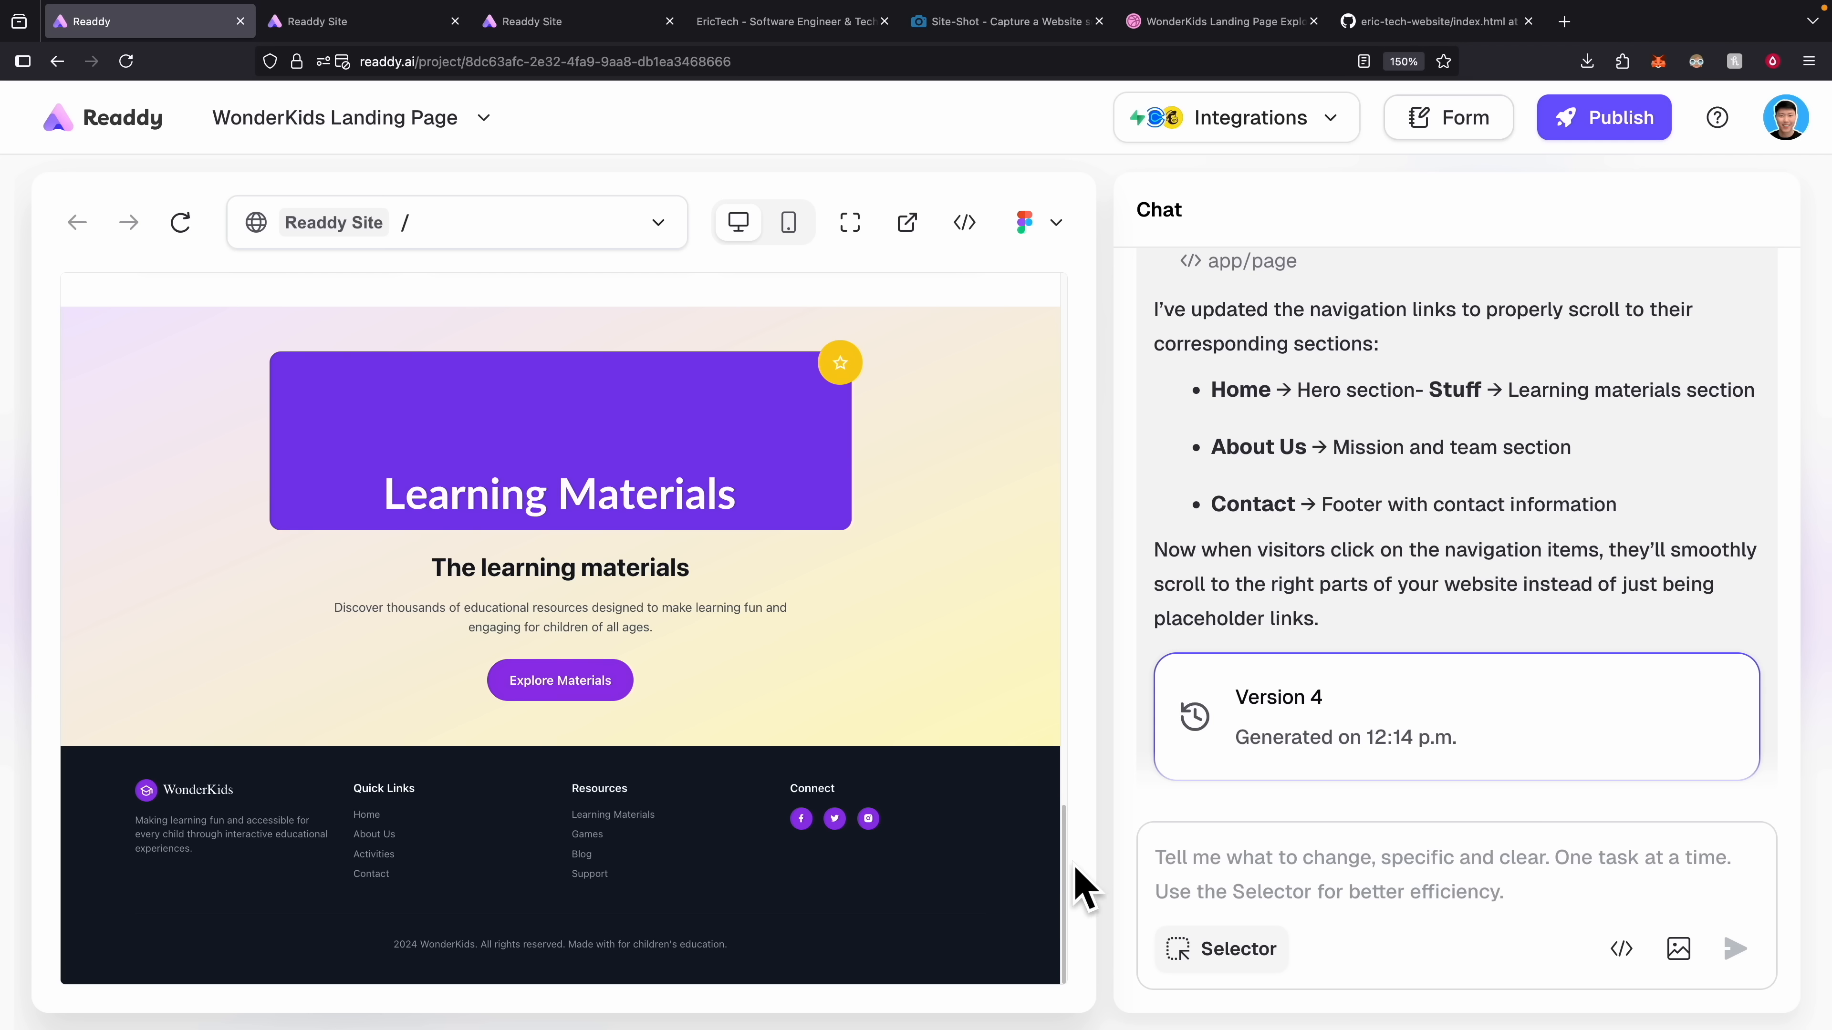
{"action": "left_click_drag", "start_coordinate": [1066, 863], "coordinate": [1014, 213]}
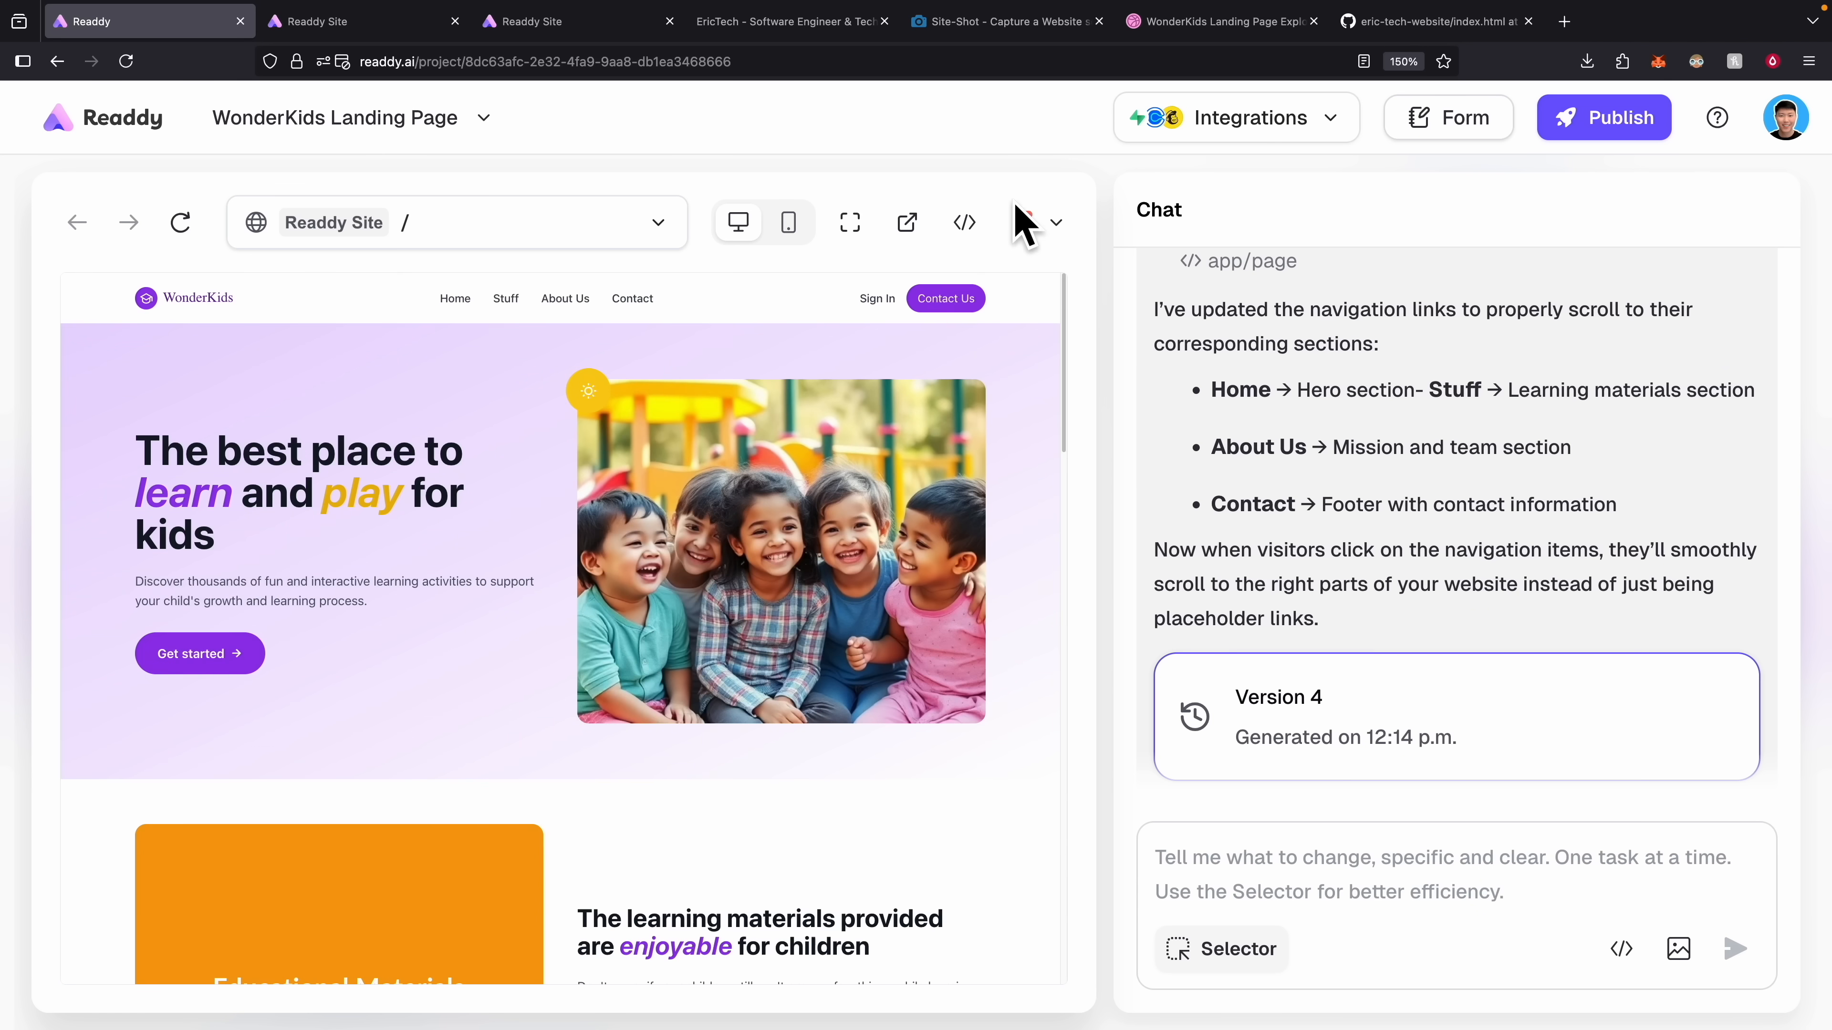
{"action": "left_click", "coordinate": [568, 300]}
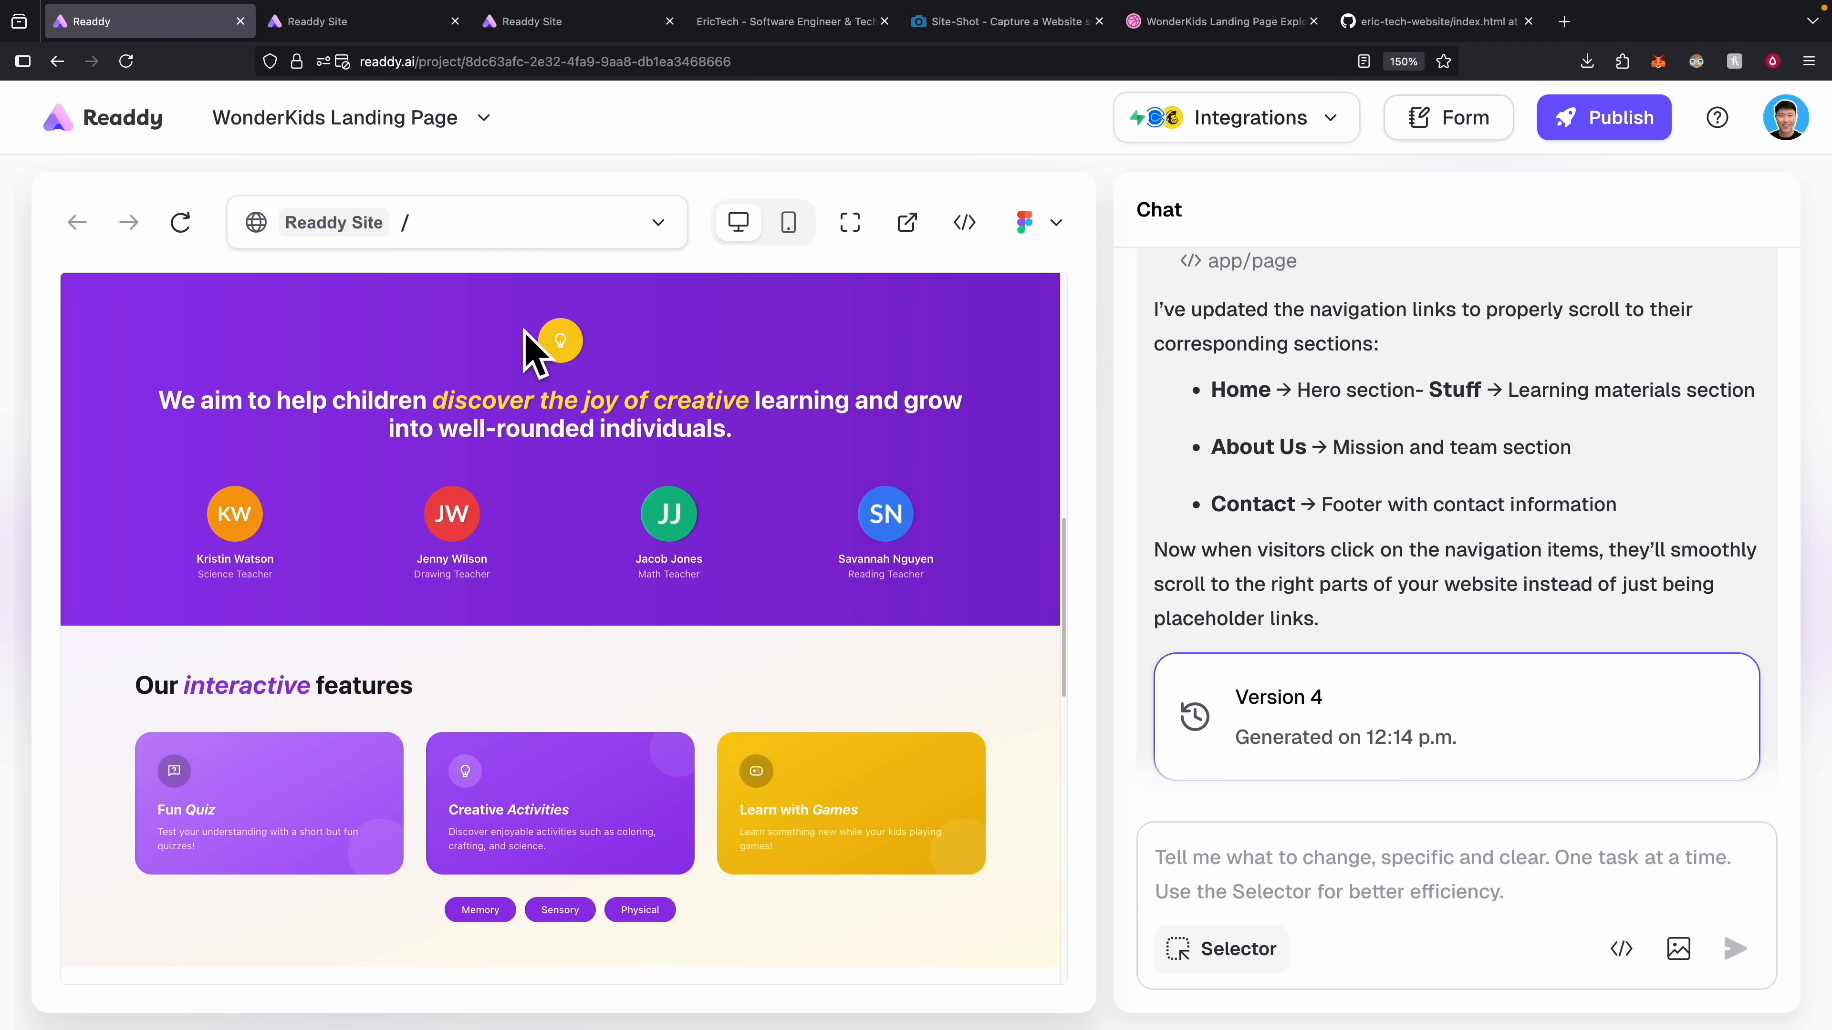
{"action": "left_click_drag", "start_coordinate": [1069, 695], "coordinate": [982, 233]}
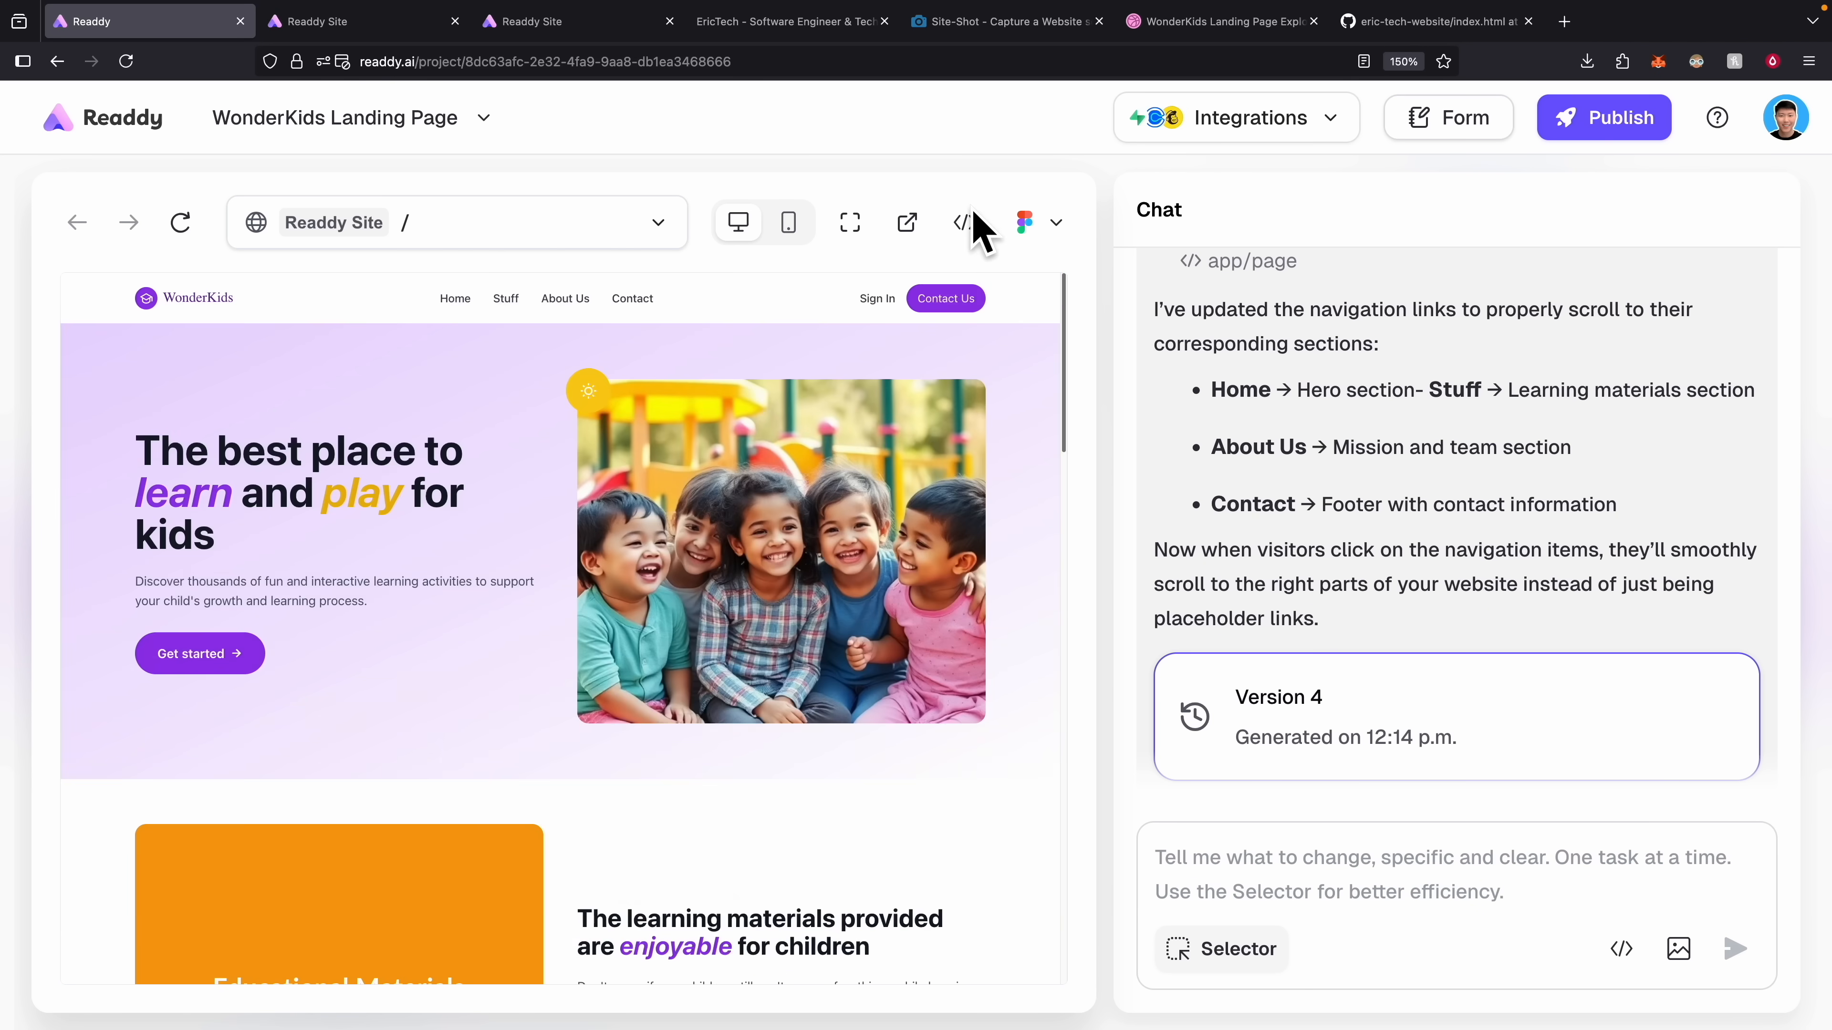
{"action": "left_click", "coordinate": [490, 309]}
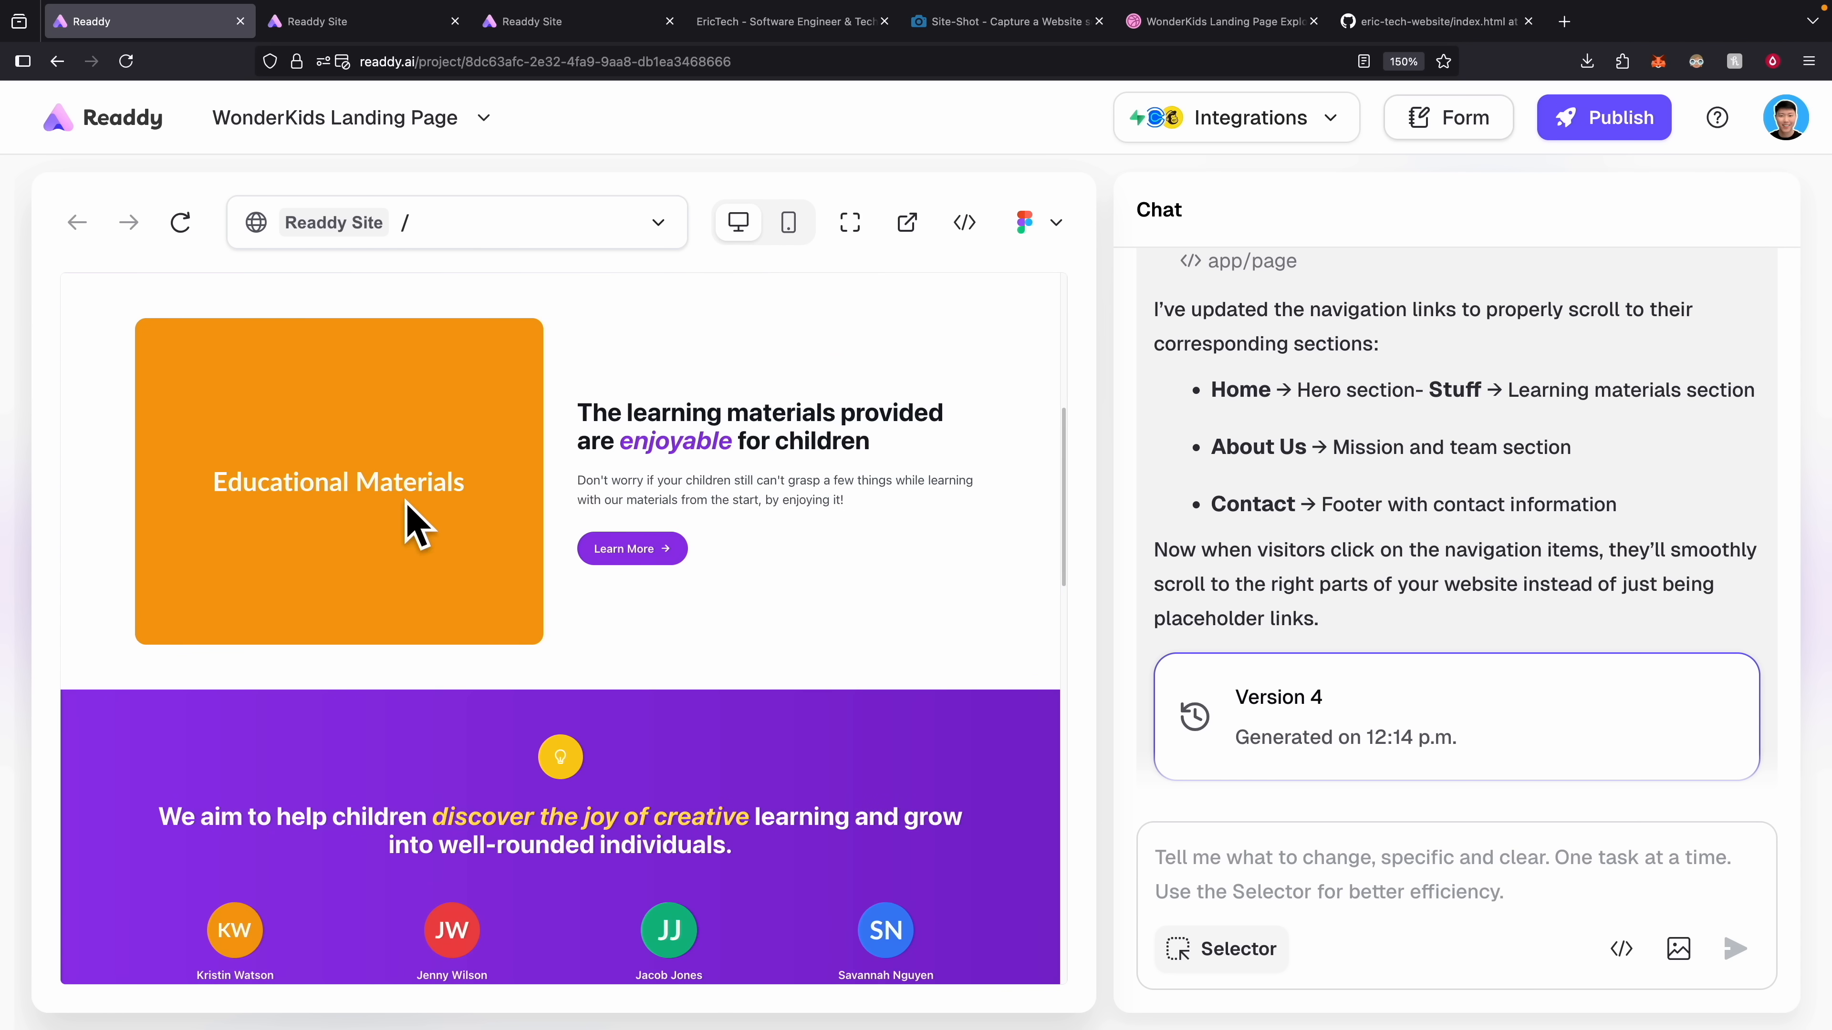
{"action": "scroll", "coordinate": [425, 498], "scroll_direction": "up", "scroll_amount": 8}
{"action": "left_click", "coordinate": [447, 297]}
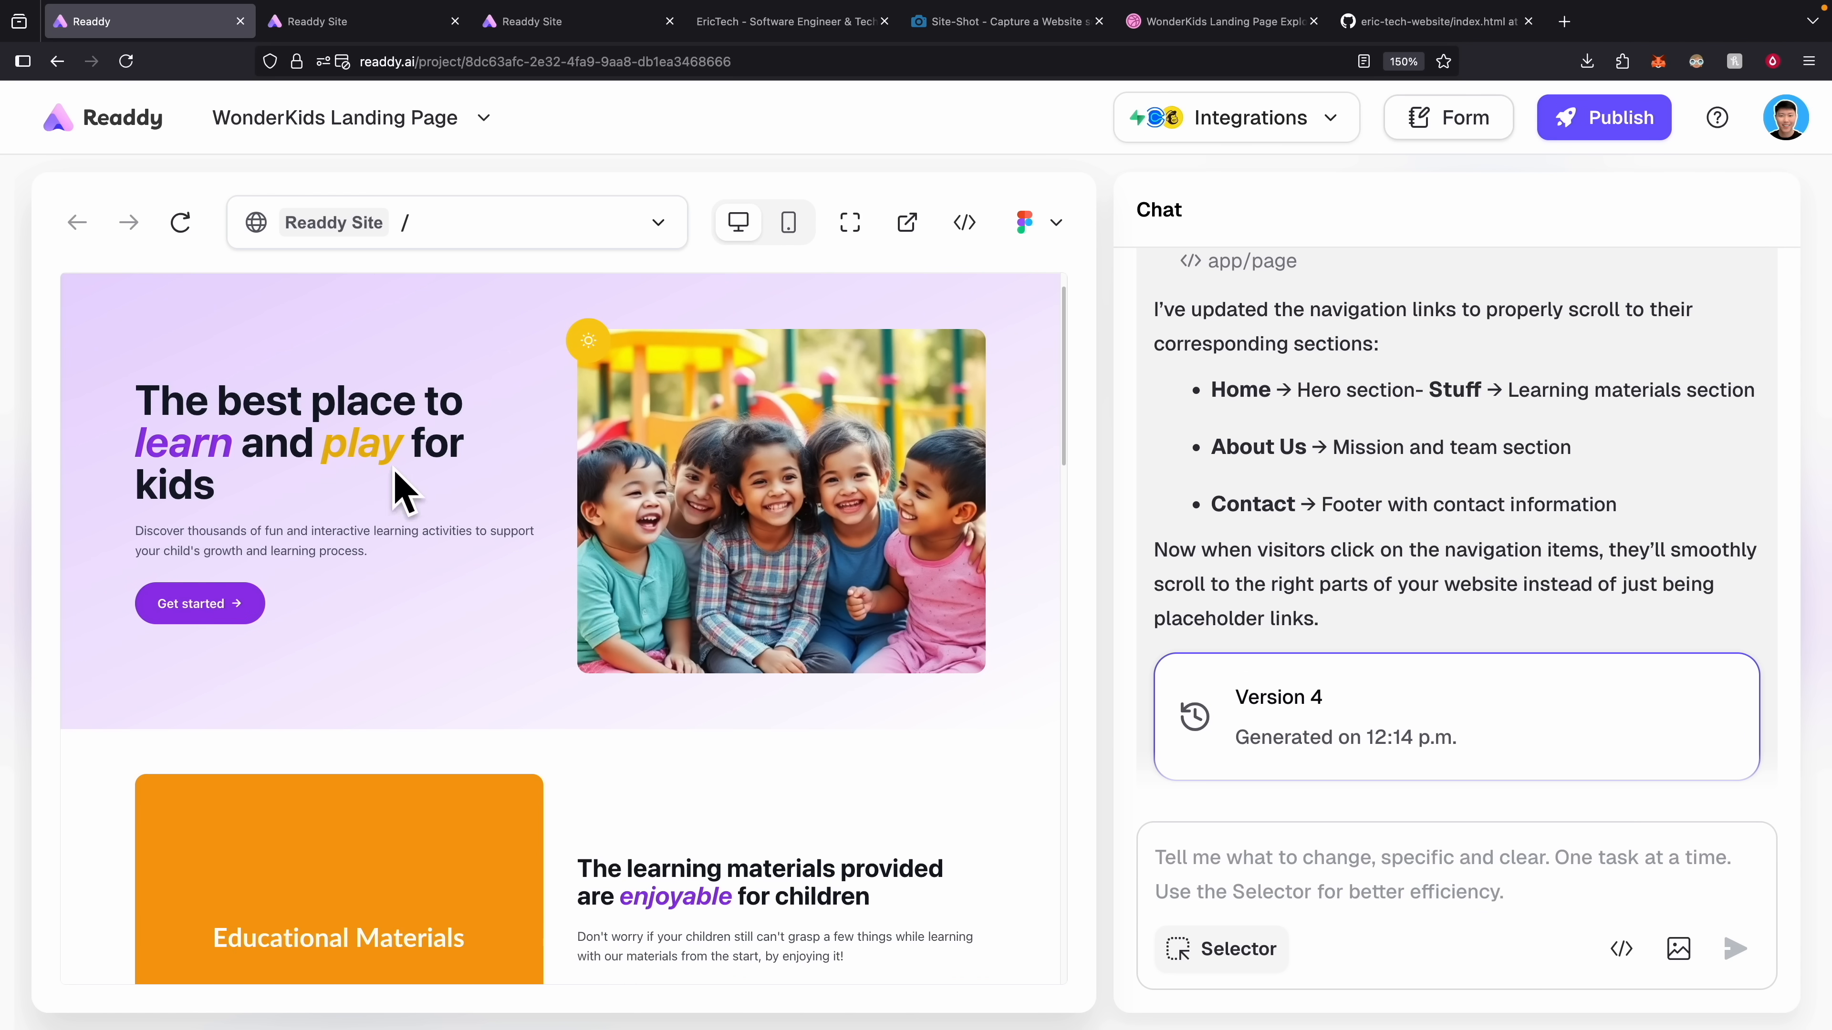
{"action": "scroll", "coordinate": [397, 498], "scroll_direction": "up", "scroll_amount": 1}
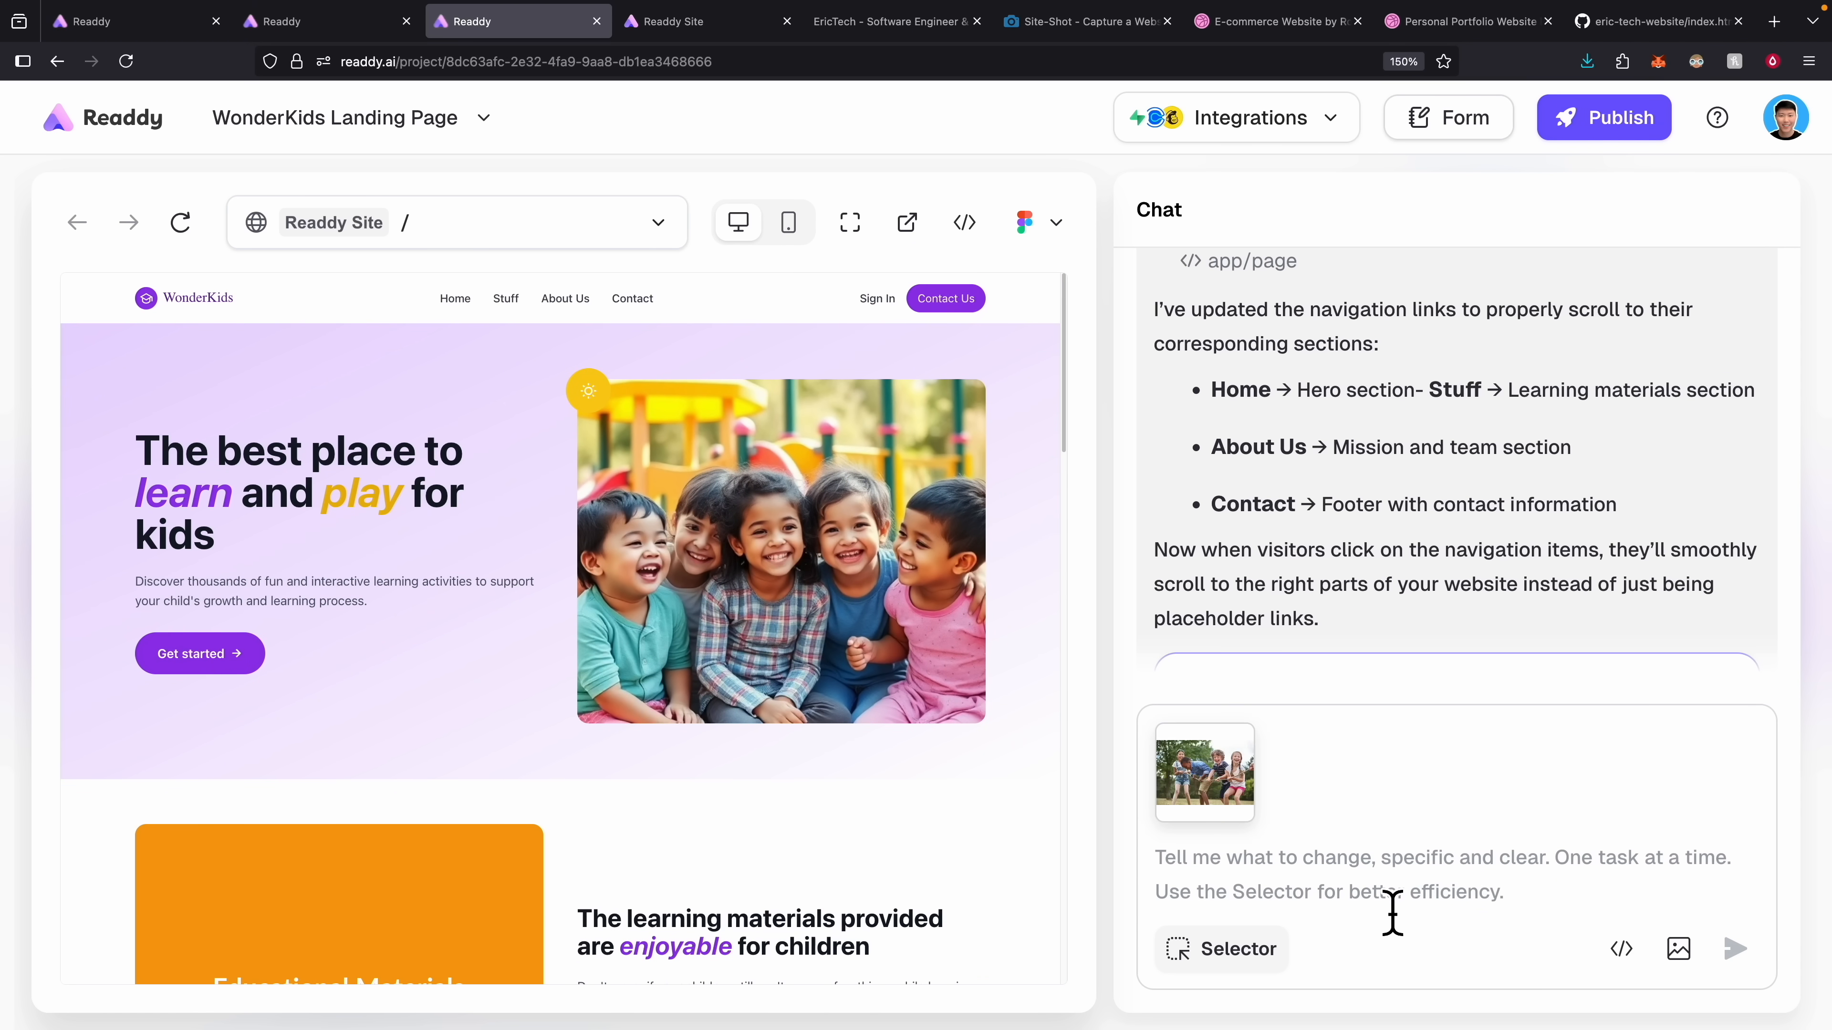
Select the hero image and begin a request to swap in the tug-of-war photo.
{"action": "left_click", "coordinate": [1236, 949]}
{"action": "left_click", "coordinate": [908, 635]}
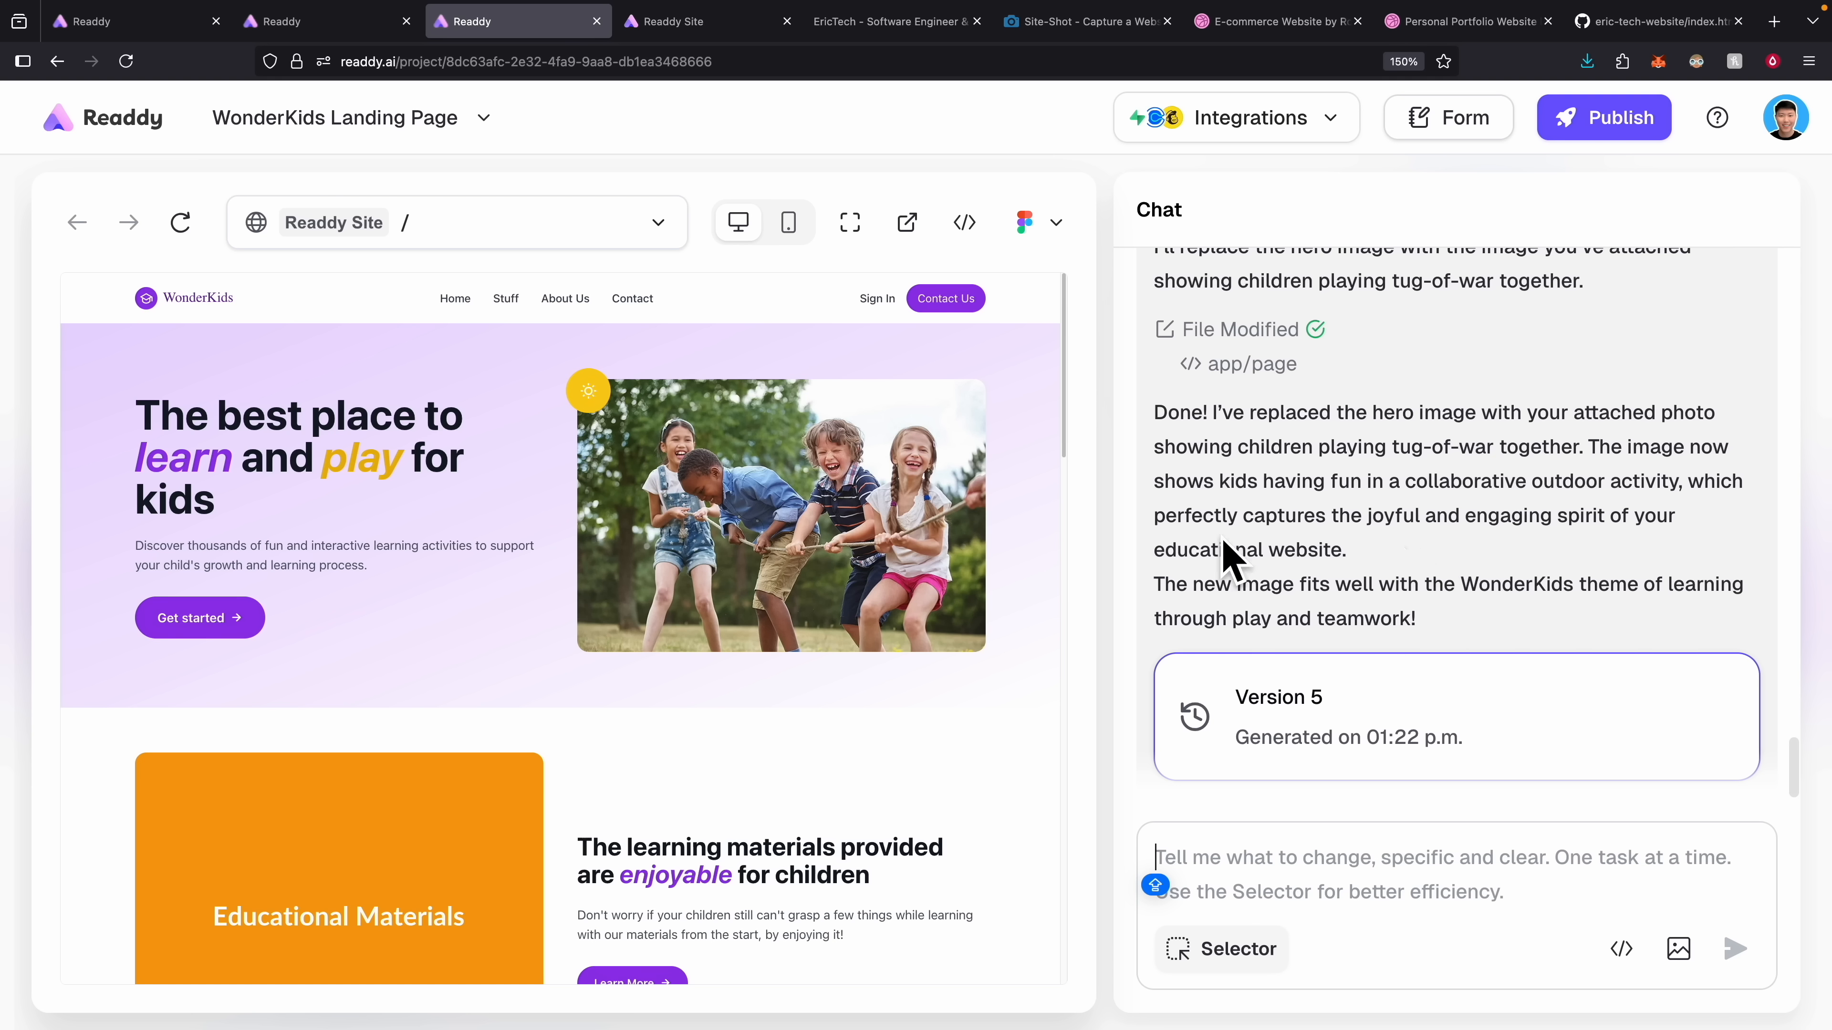
{"action": "left_click", "coordinate": [1395, 875]}
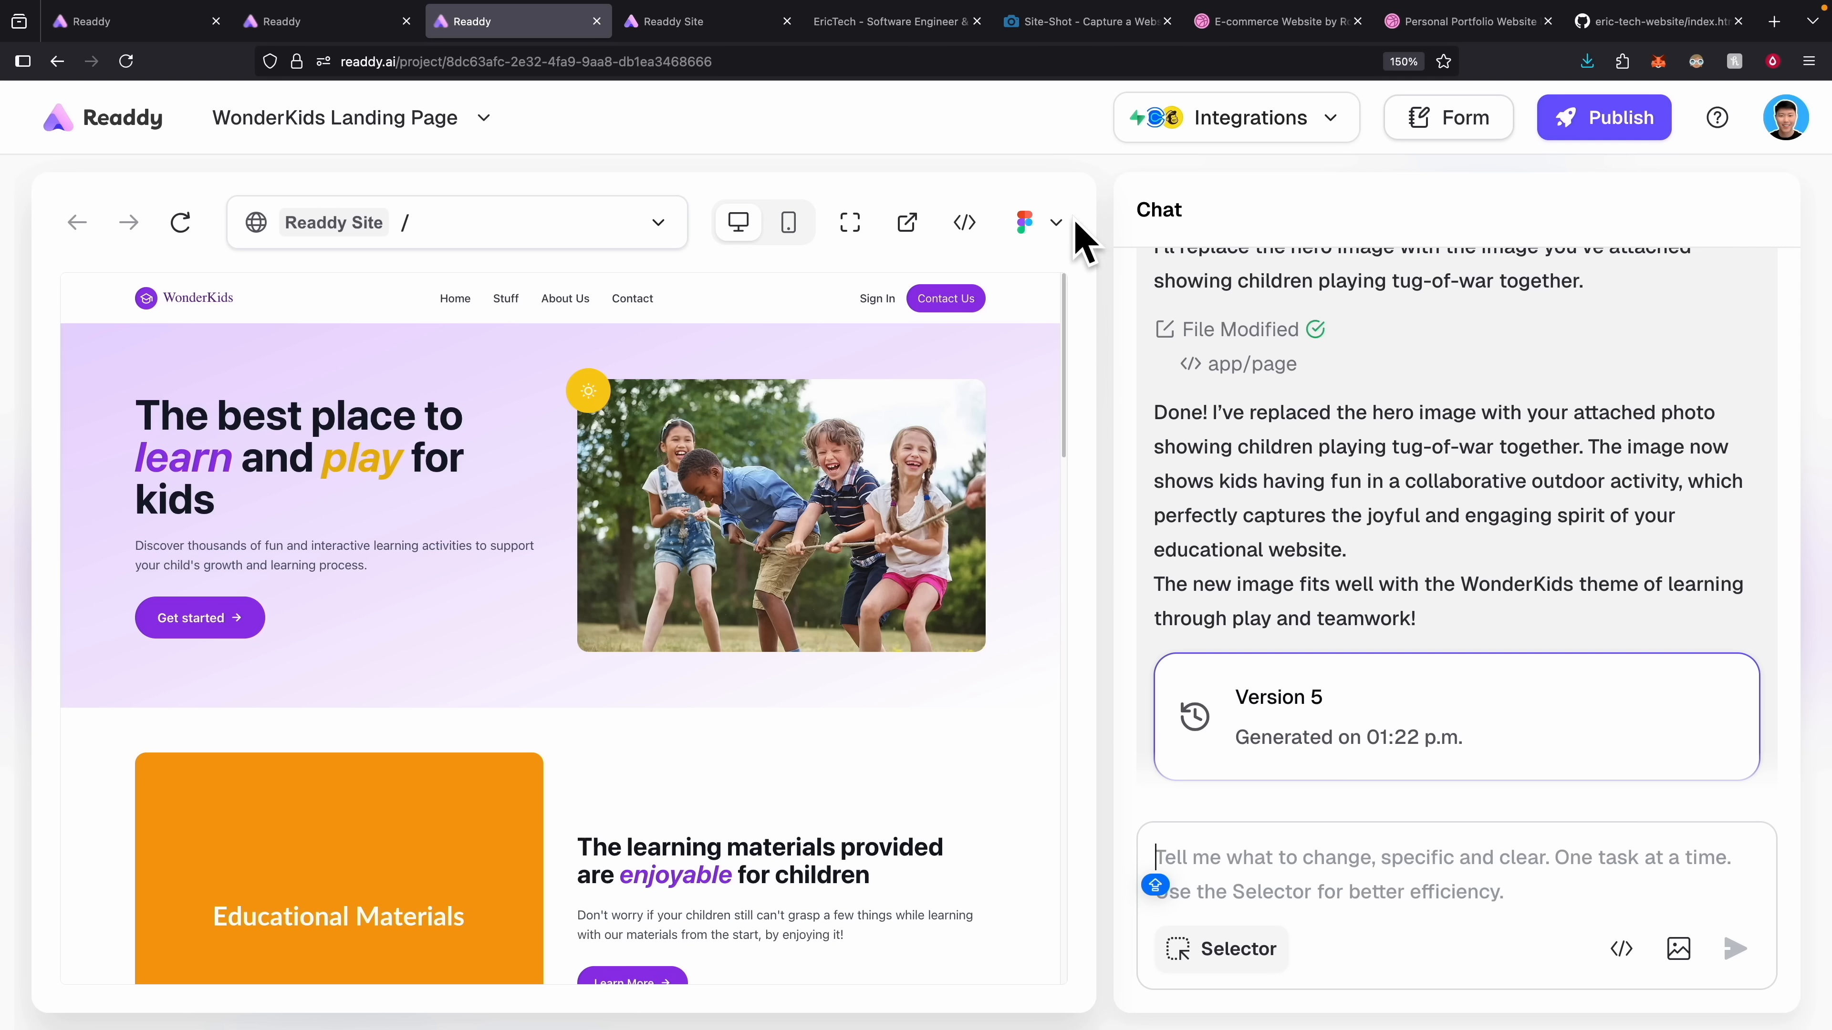
Look over the Figma export options, then show the Integrations list.
{"action": "left_click", "coordinate": [1063, 232]}
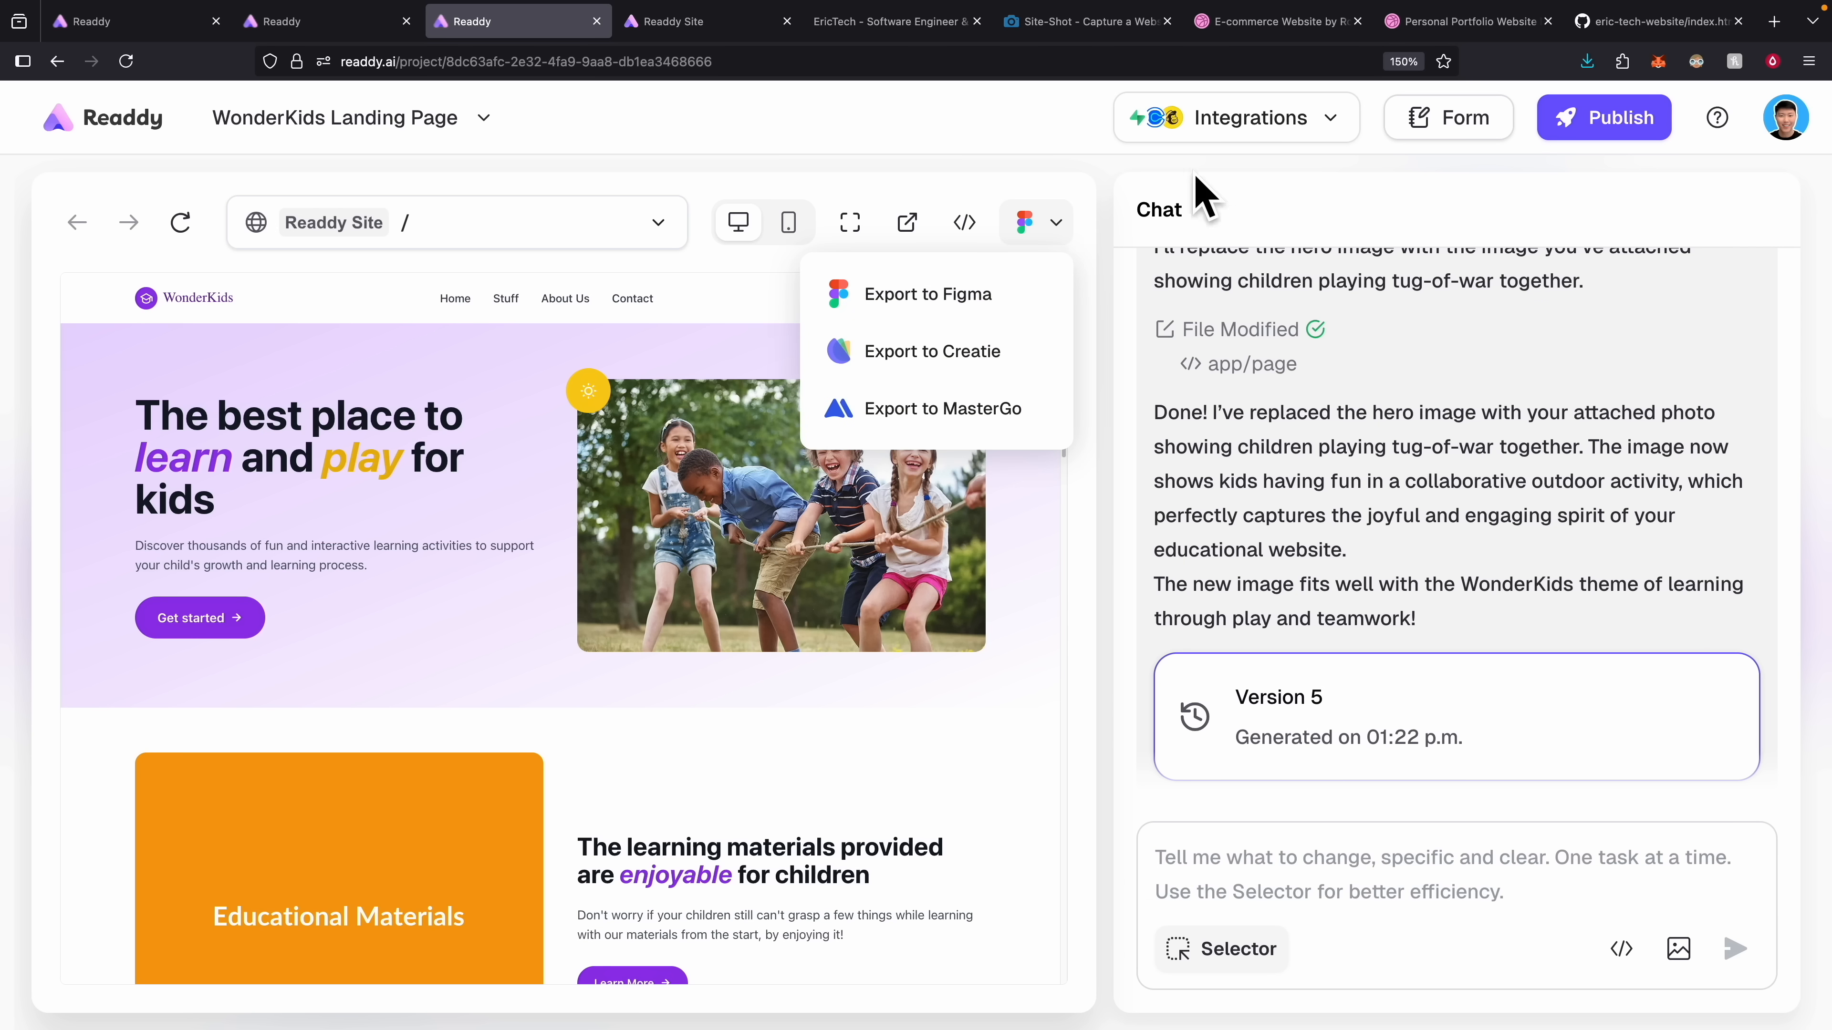
{"action": "left_click", "coordinate": [1312, 124]}
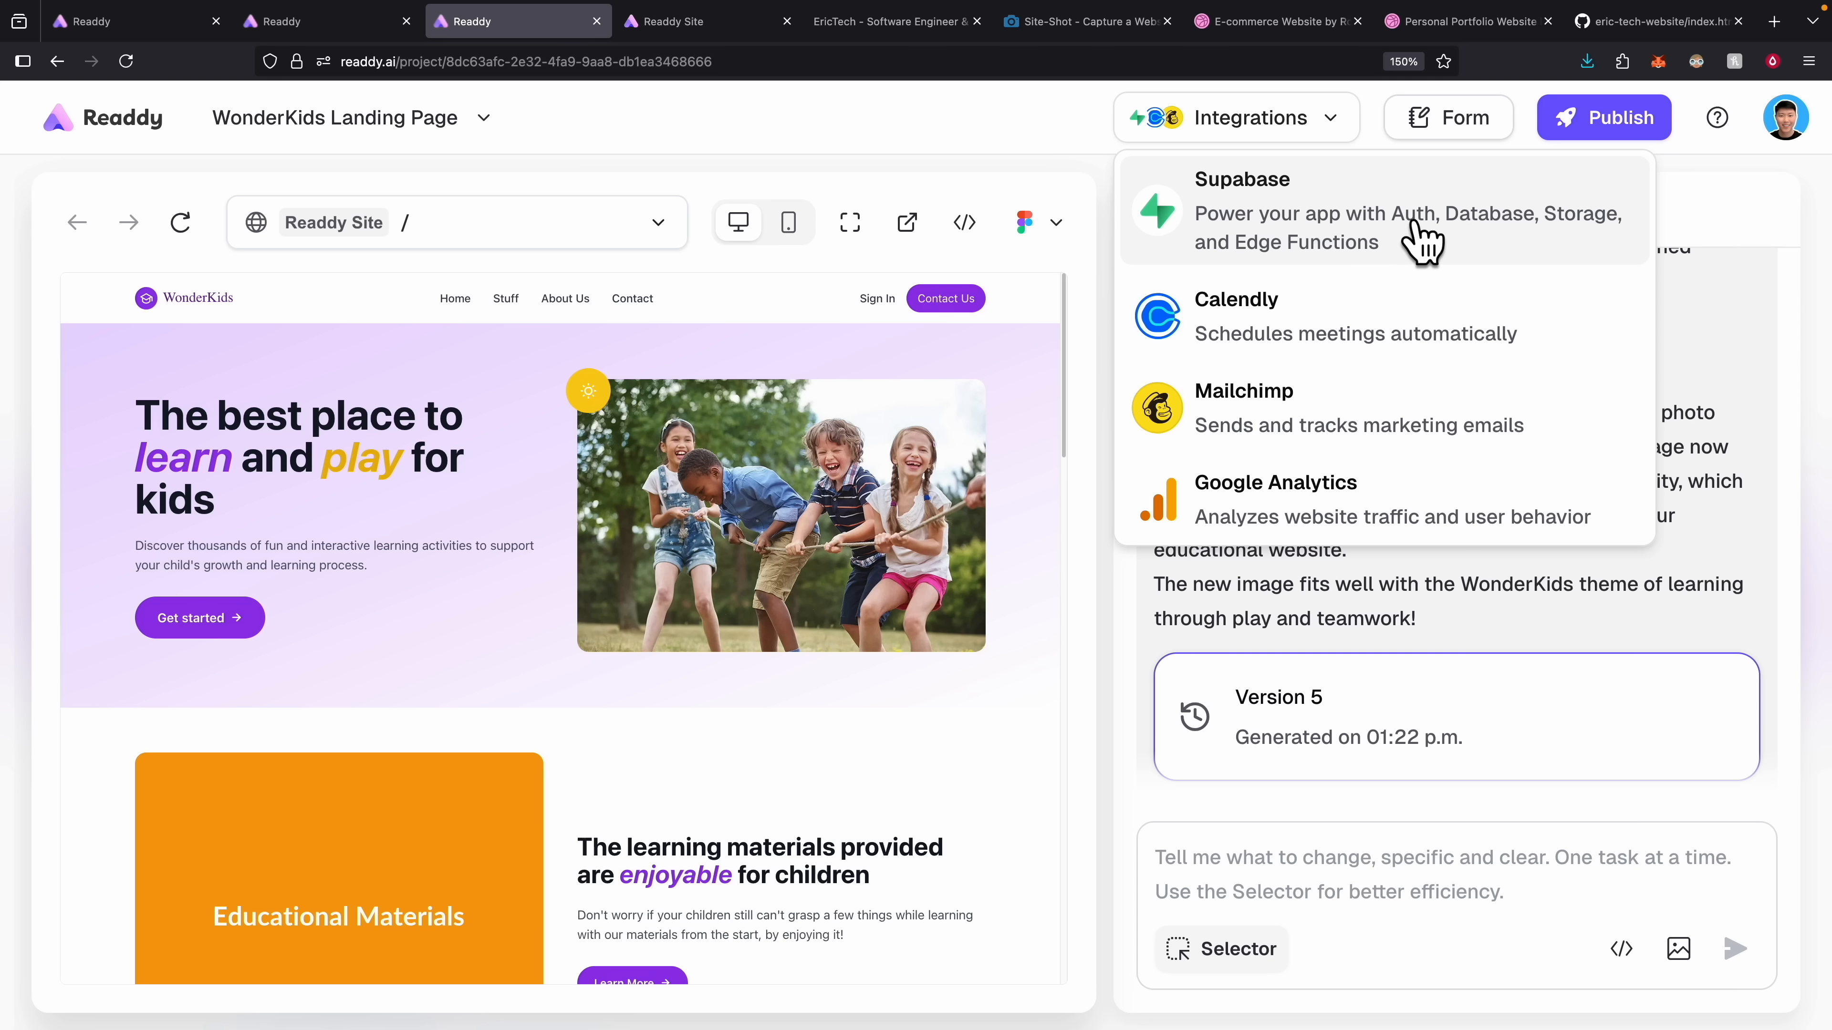
Connect Supabase to the WonderKids project by creating a new free organization with default settings.
{"action": "left_click", "coordinate": [1417, 237]}
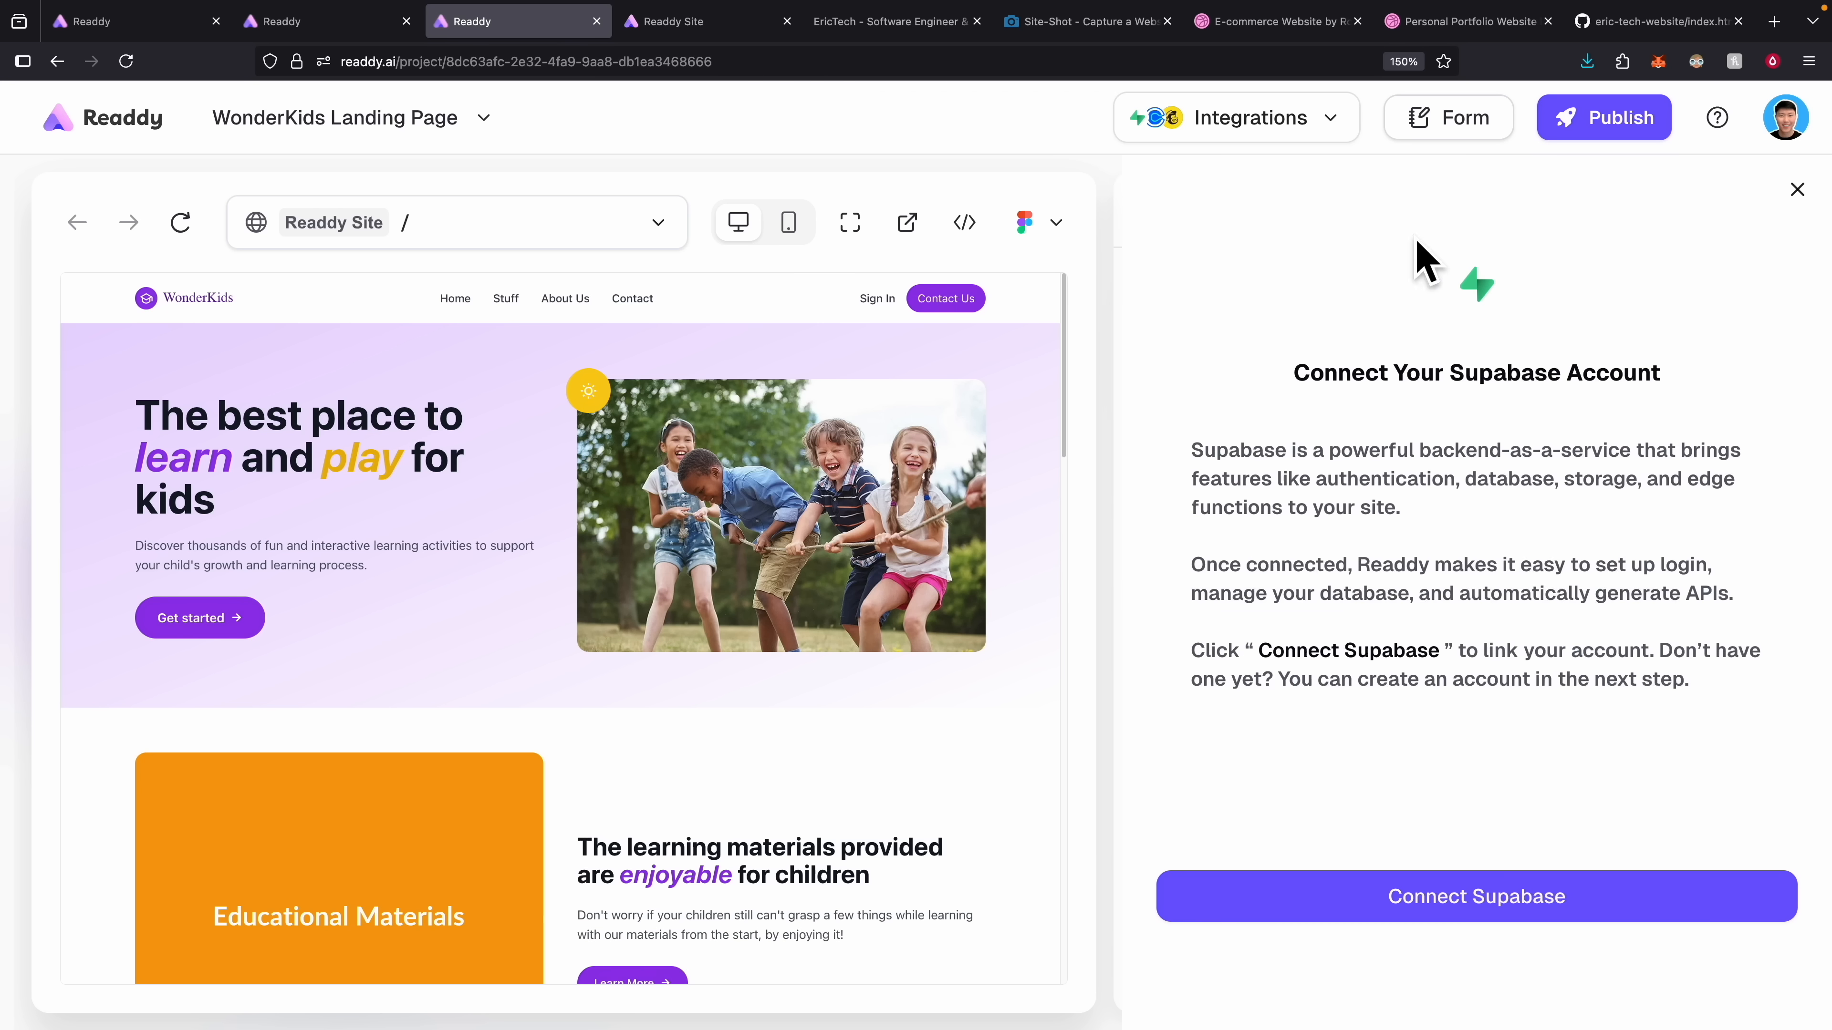
{"action": "left_click", "coordinate": [1486, 916]}
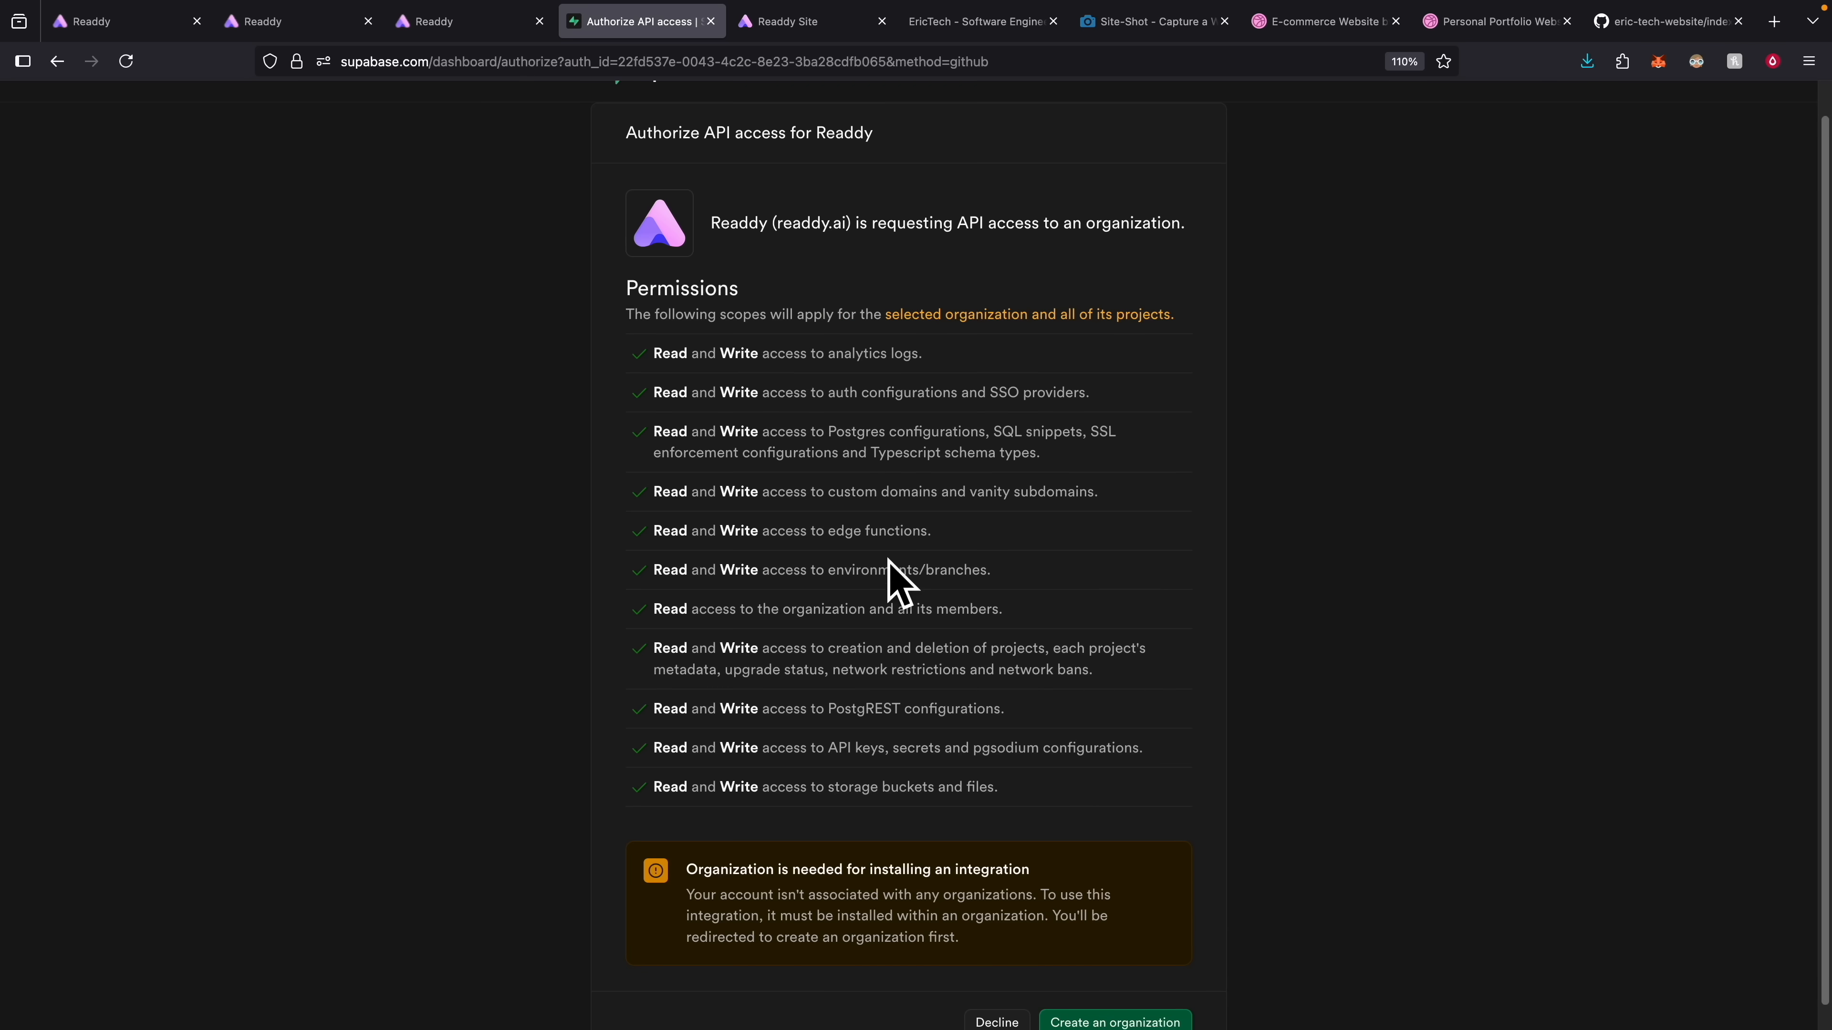
{"action": "scroll", "coordinate": [1073, 653], "scroll_direction": "down", "scroll_amount": 1}
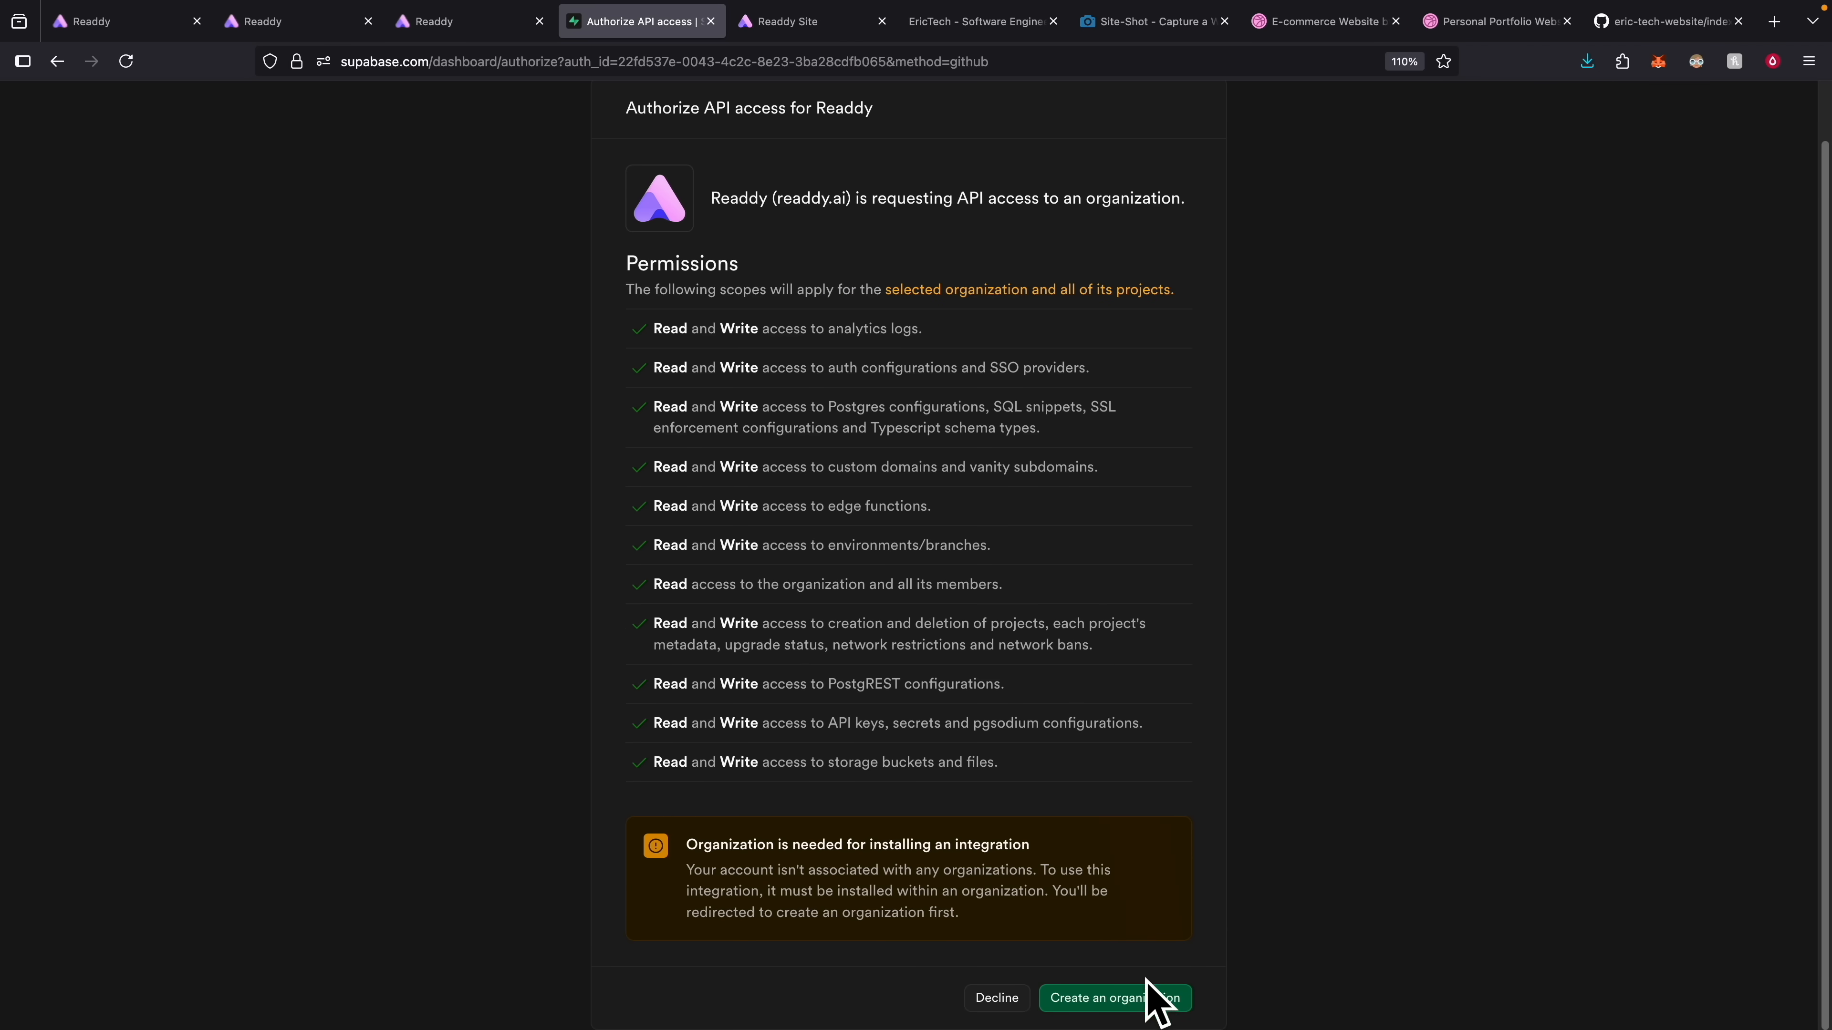
{"action": "left_click", "coordinate": [1142, 997]}
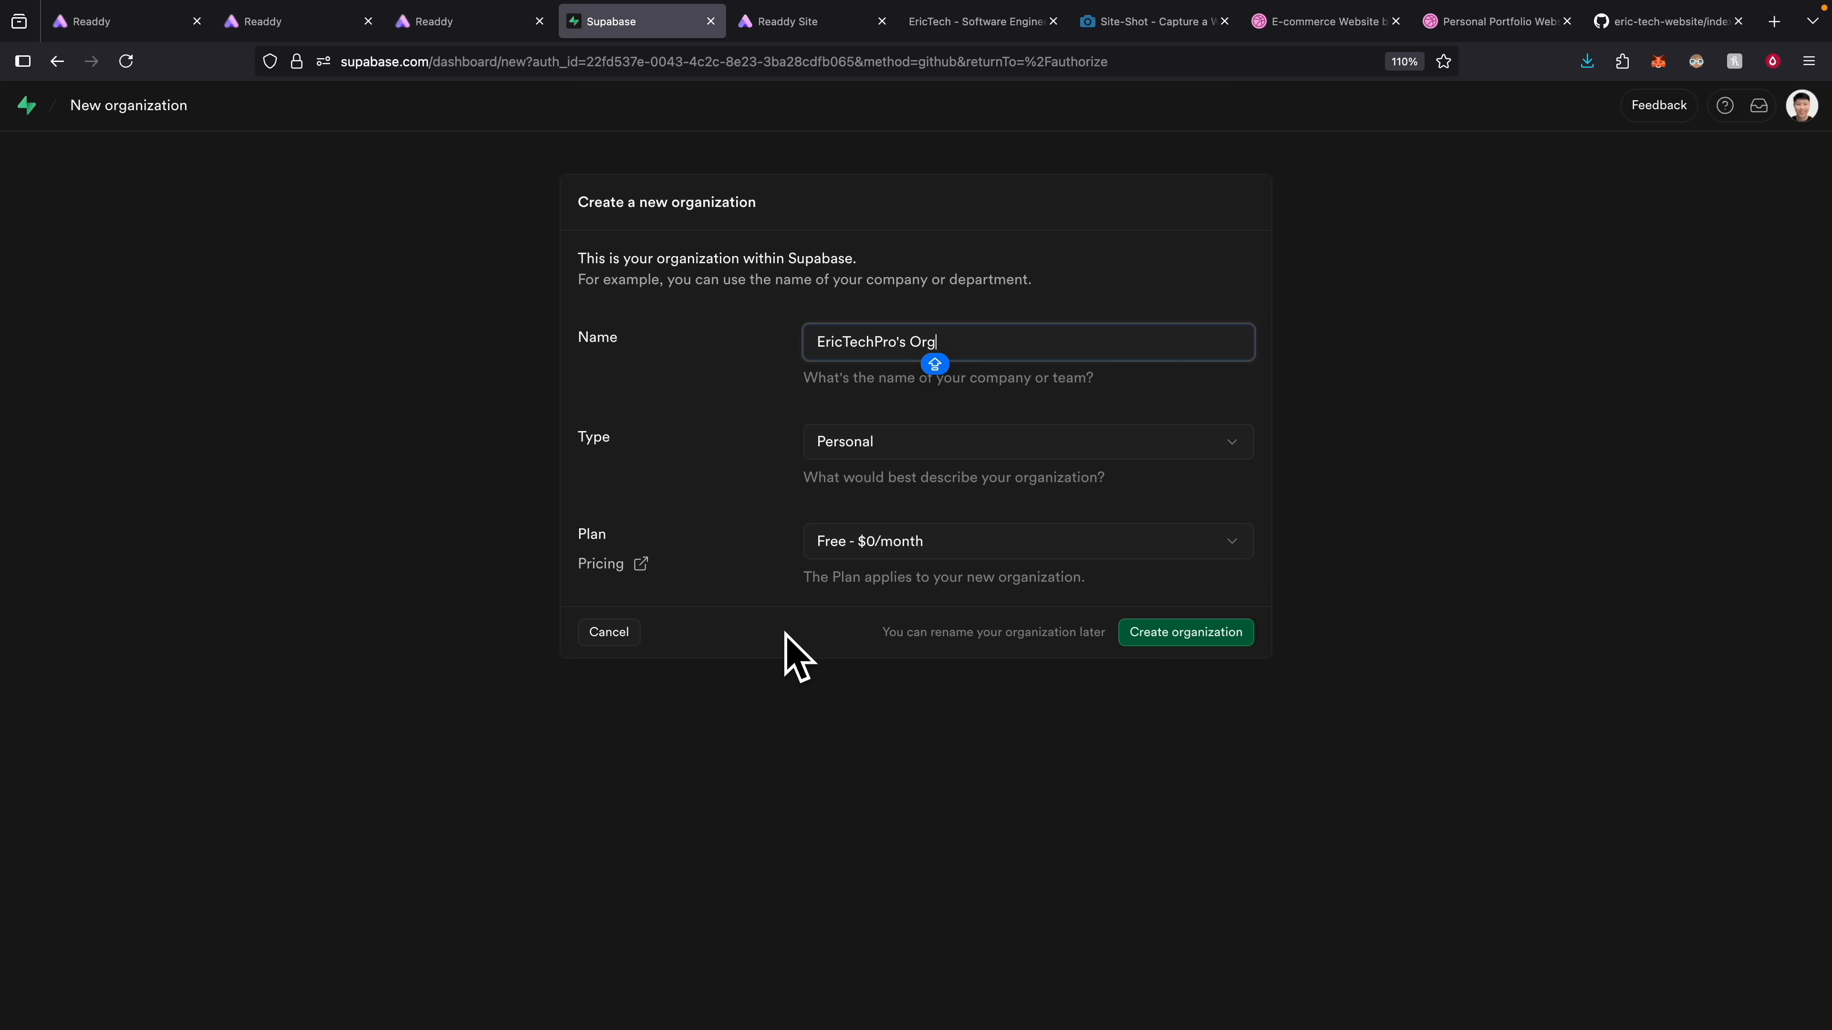
{"action": "left_click", "coordinate": [1194, 635]}
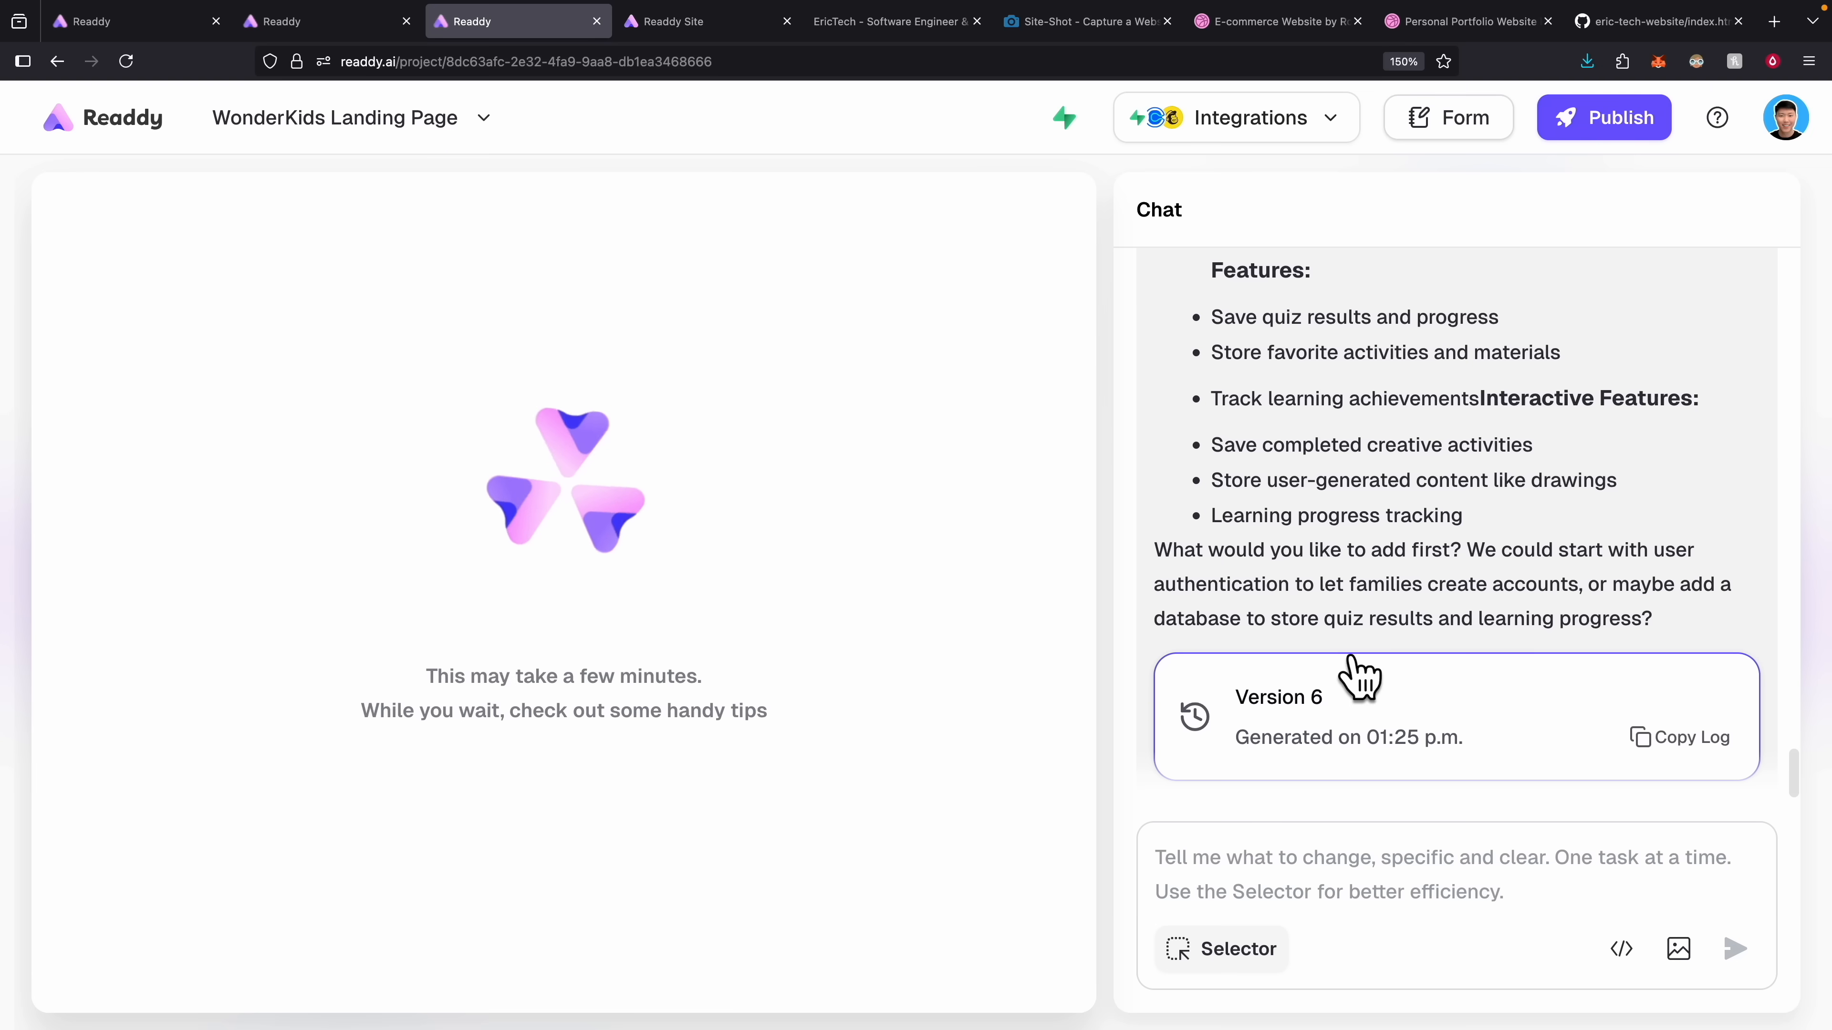
Read Readdy's chat reply about the page.tsx syntax-error fix while the preview rebuilds.
{"action": "scroll", "coordinate": [1362, 628], "scroll_direction": "up", "scroll_amount": 2}
{"action": "scroll", "coordinate": [1362, 631], "scroll_direction": "up", "scroll_amount": 3}
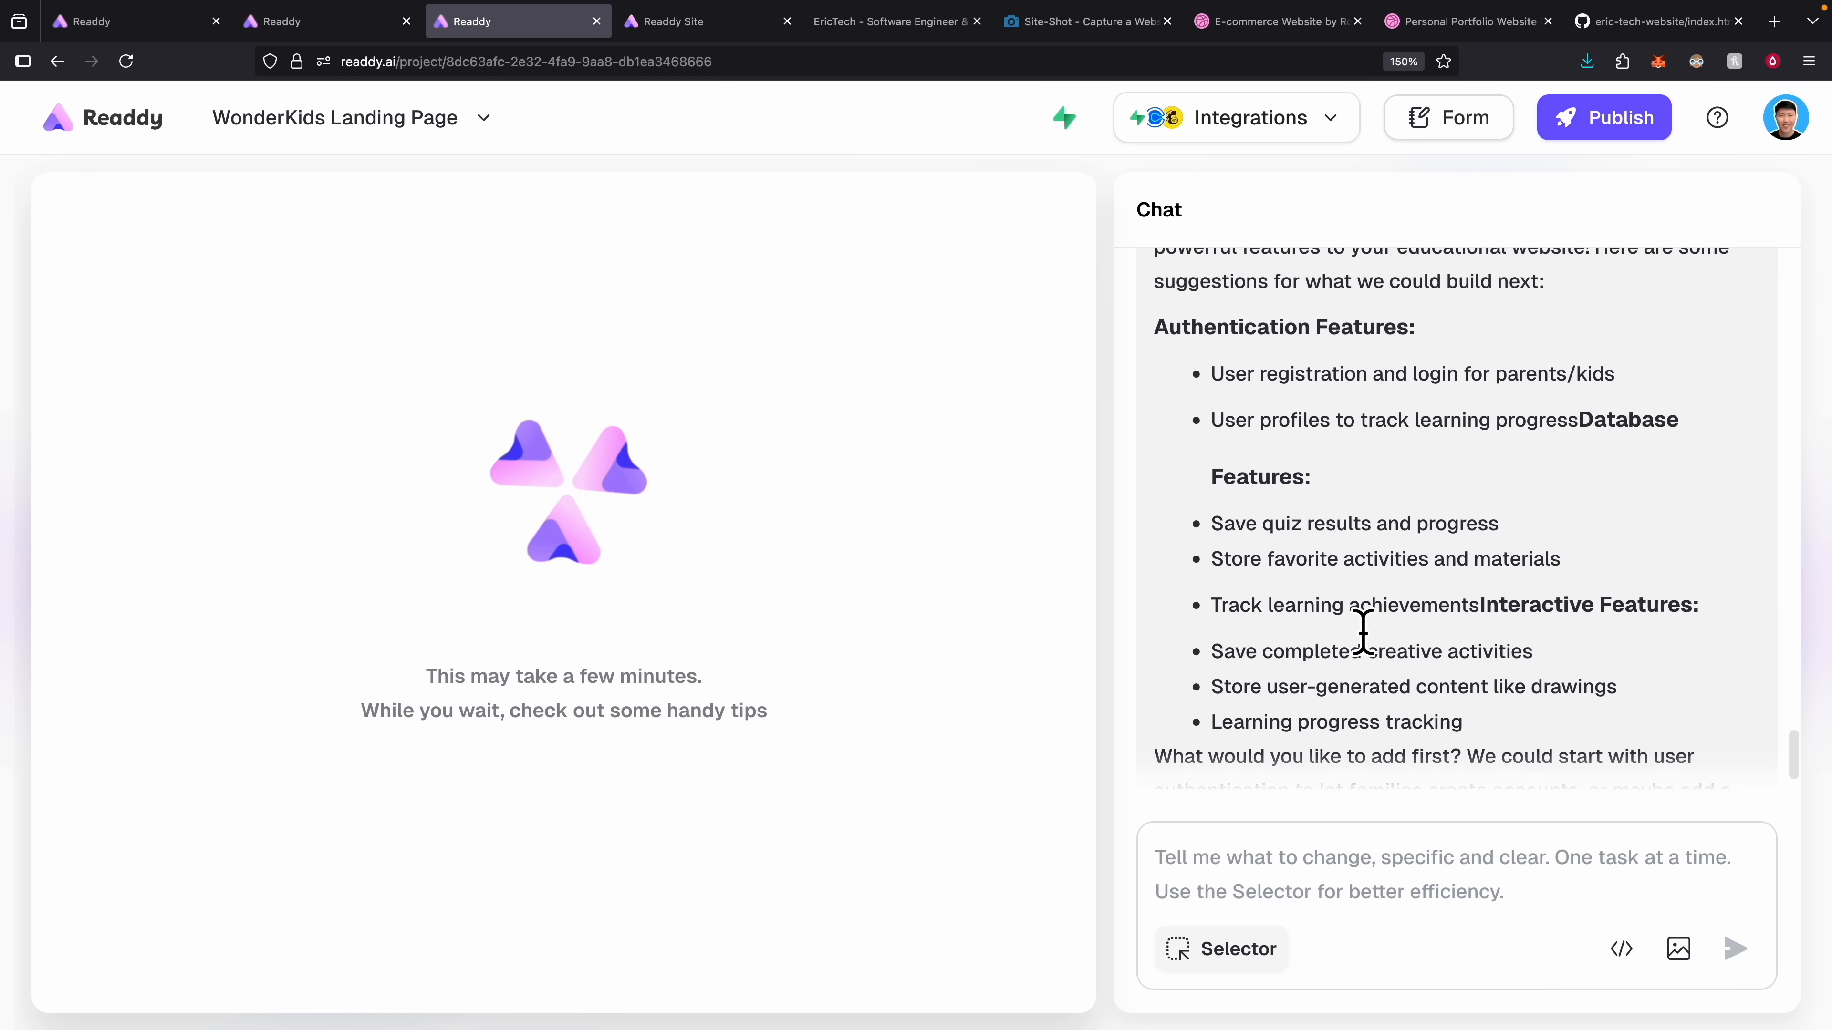
{"action": "scroll", "coordinate": [1359, 632], "scroll_direction": "up", "scroll_amount": 1}
{"action": "scroll", "coordinate": [1423, 627], "scroll_direction": "down", "scroll_amount": 2}
{"action": "scroll", "coordinate": [1419, 615], "scroll_direction": "down", "scroll_amount": 3}
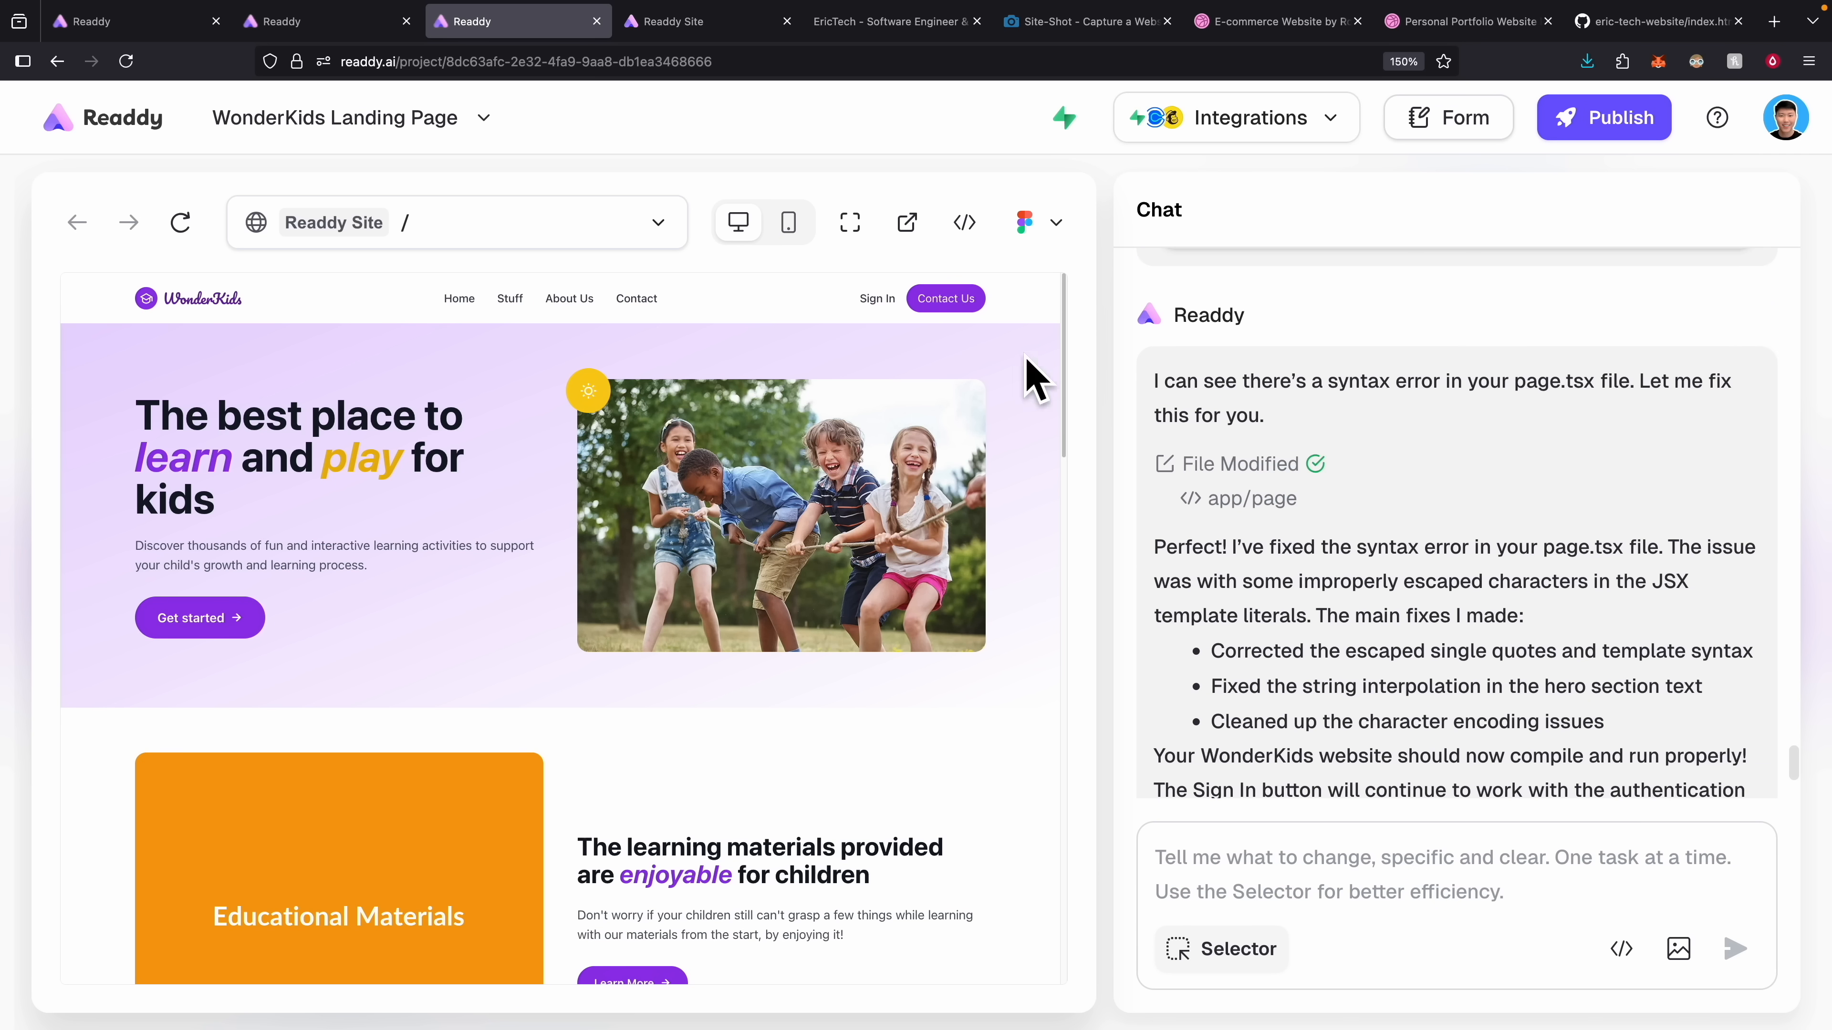
Open the WonderKids Sign In form, switch to Sign Up, and begin entering the full name.
{"action": "left_click", "coordinate": [879, 300]}
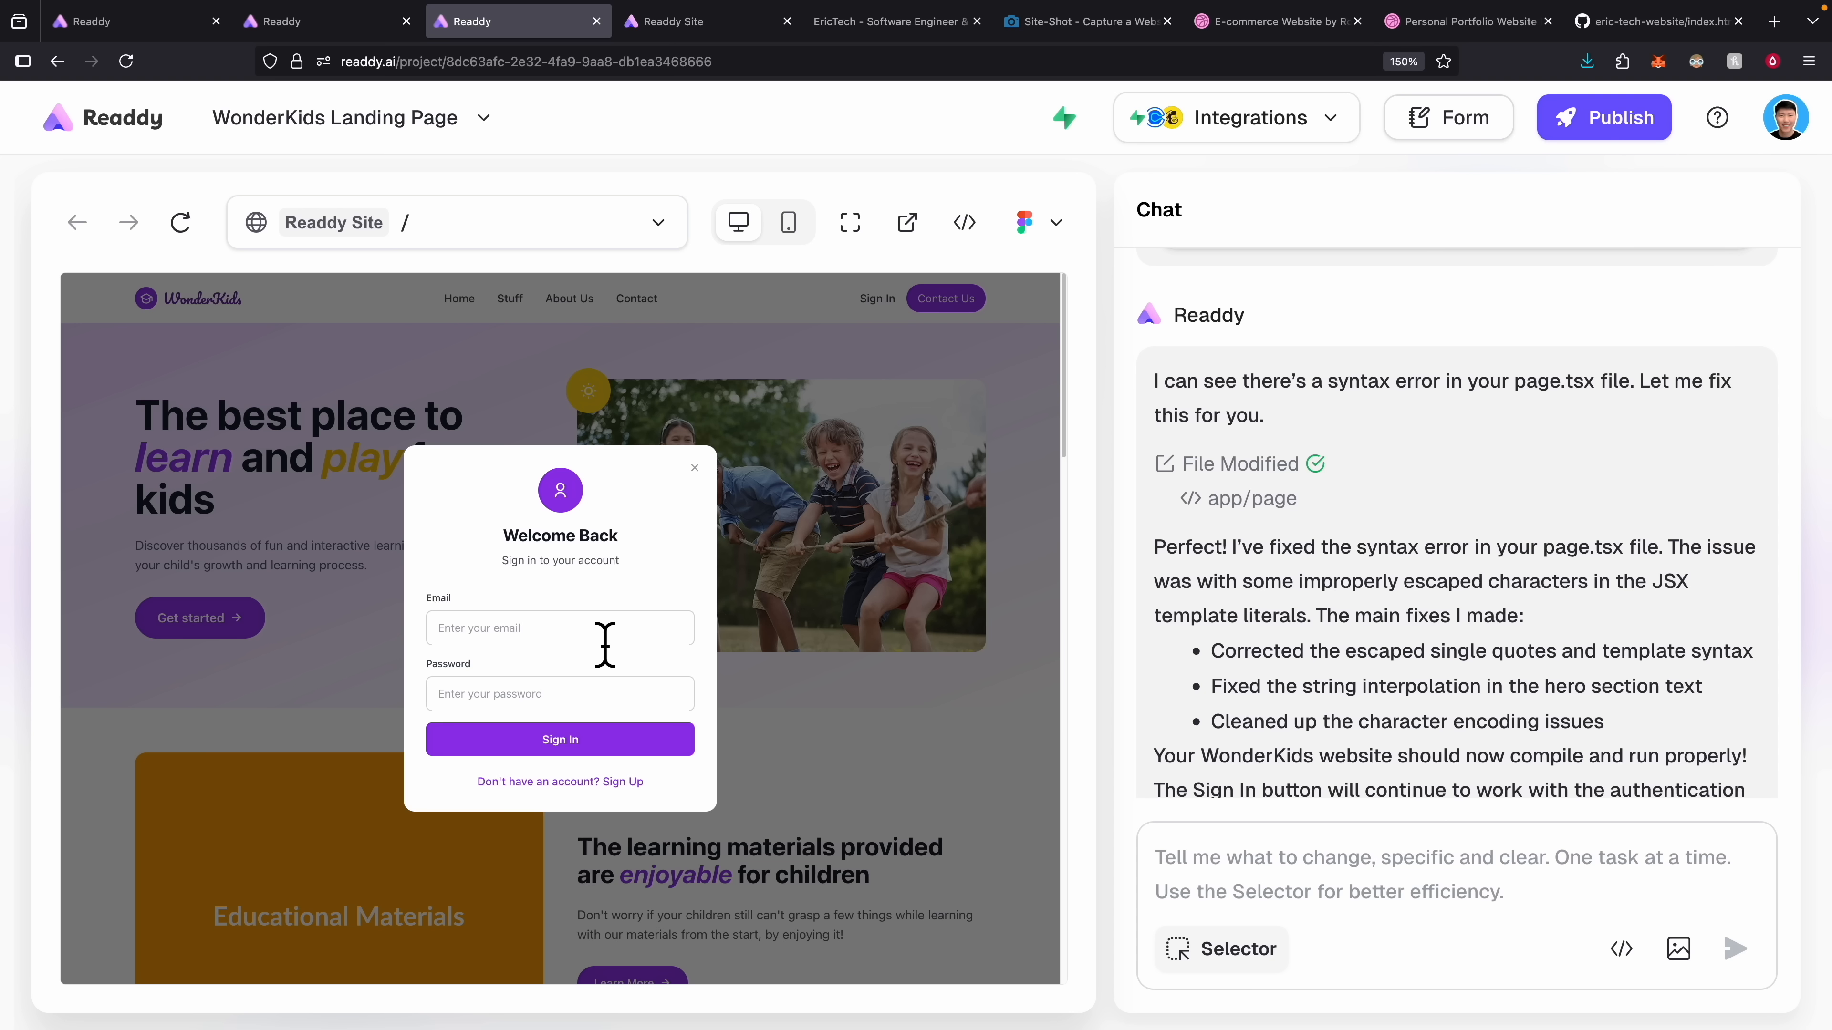
{"action": "left_click", "coordinate": [622, 781]}
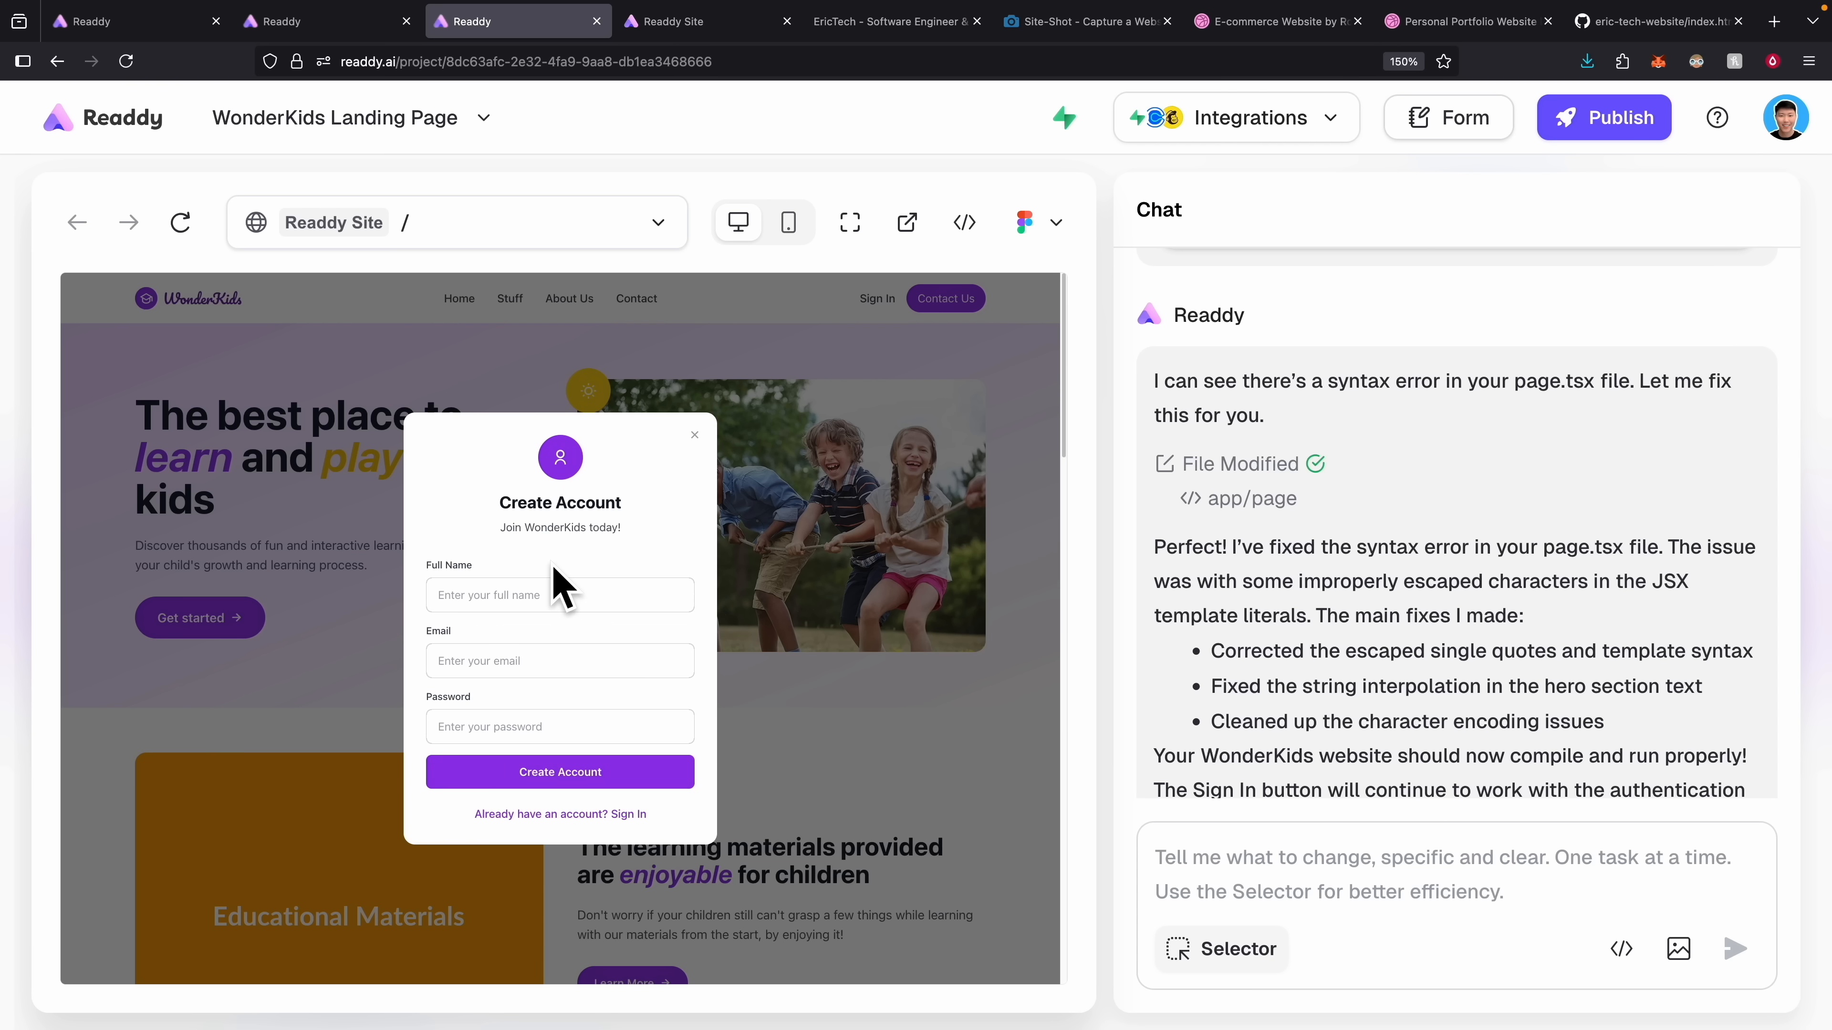
{"action": "left_click", "coordinate": [569, 593]}
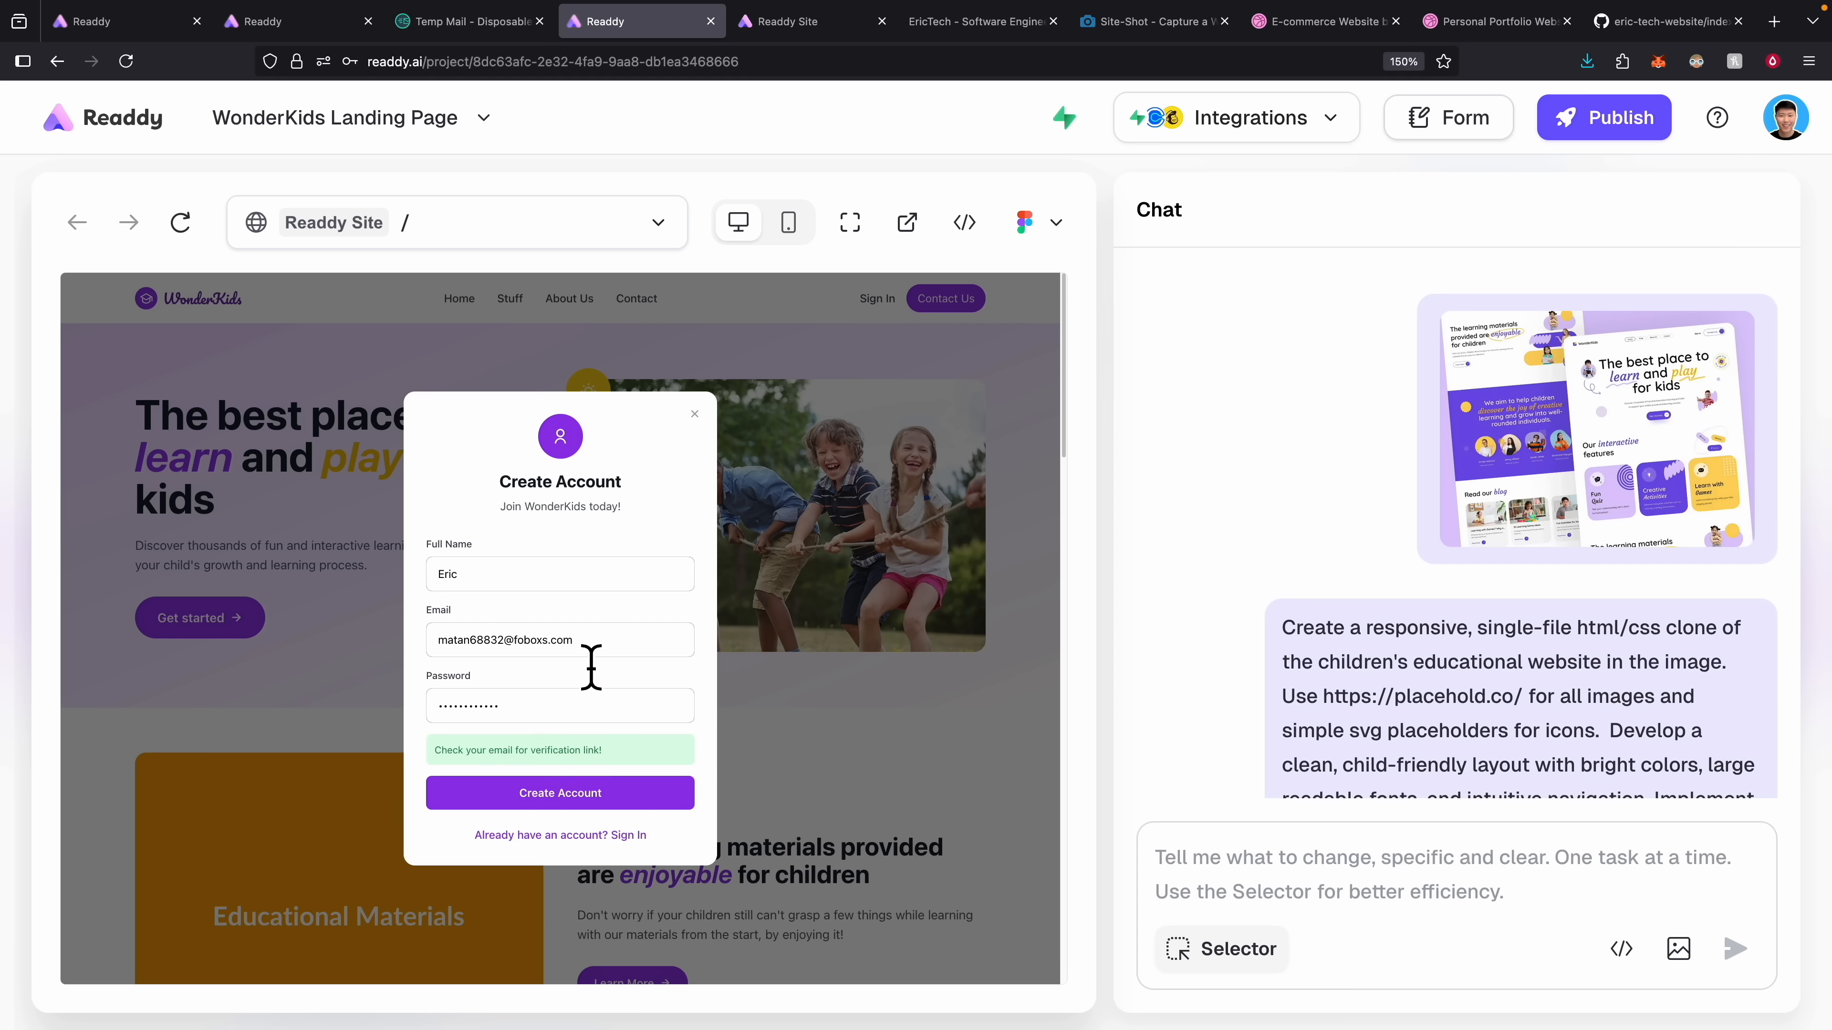
Find Supabase's Confirm Your Signup mail in Temp Mail, then enter the temporary address and password.
{"action": "left_click", "coordinate": [468, 22]}
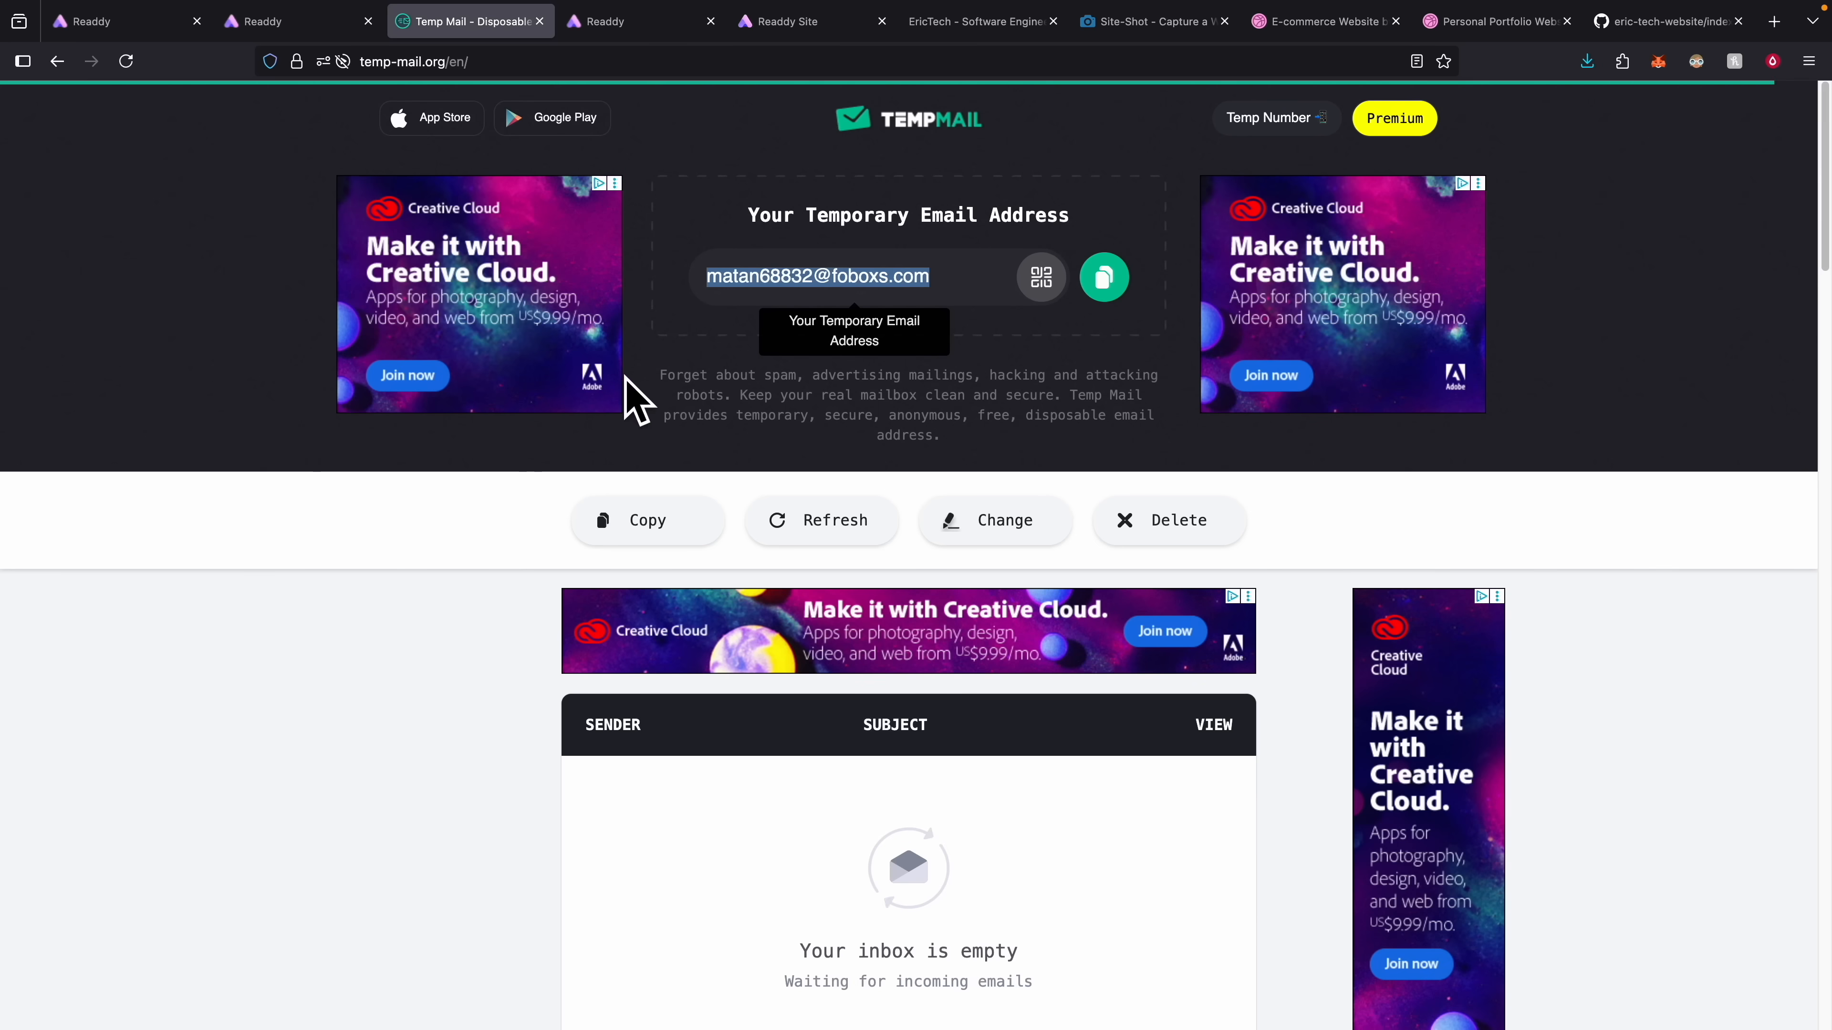
{"action": "scroll", "coordinate": [458, 635], "scroll_direction": "down", "scroll_amount": 3}
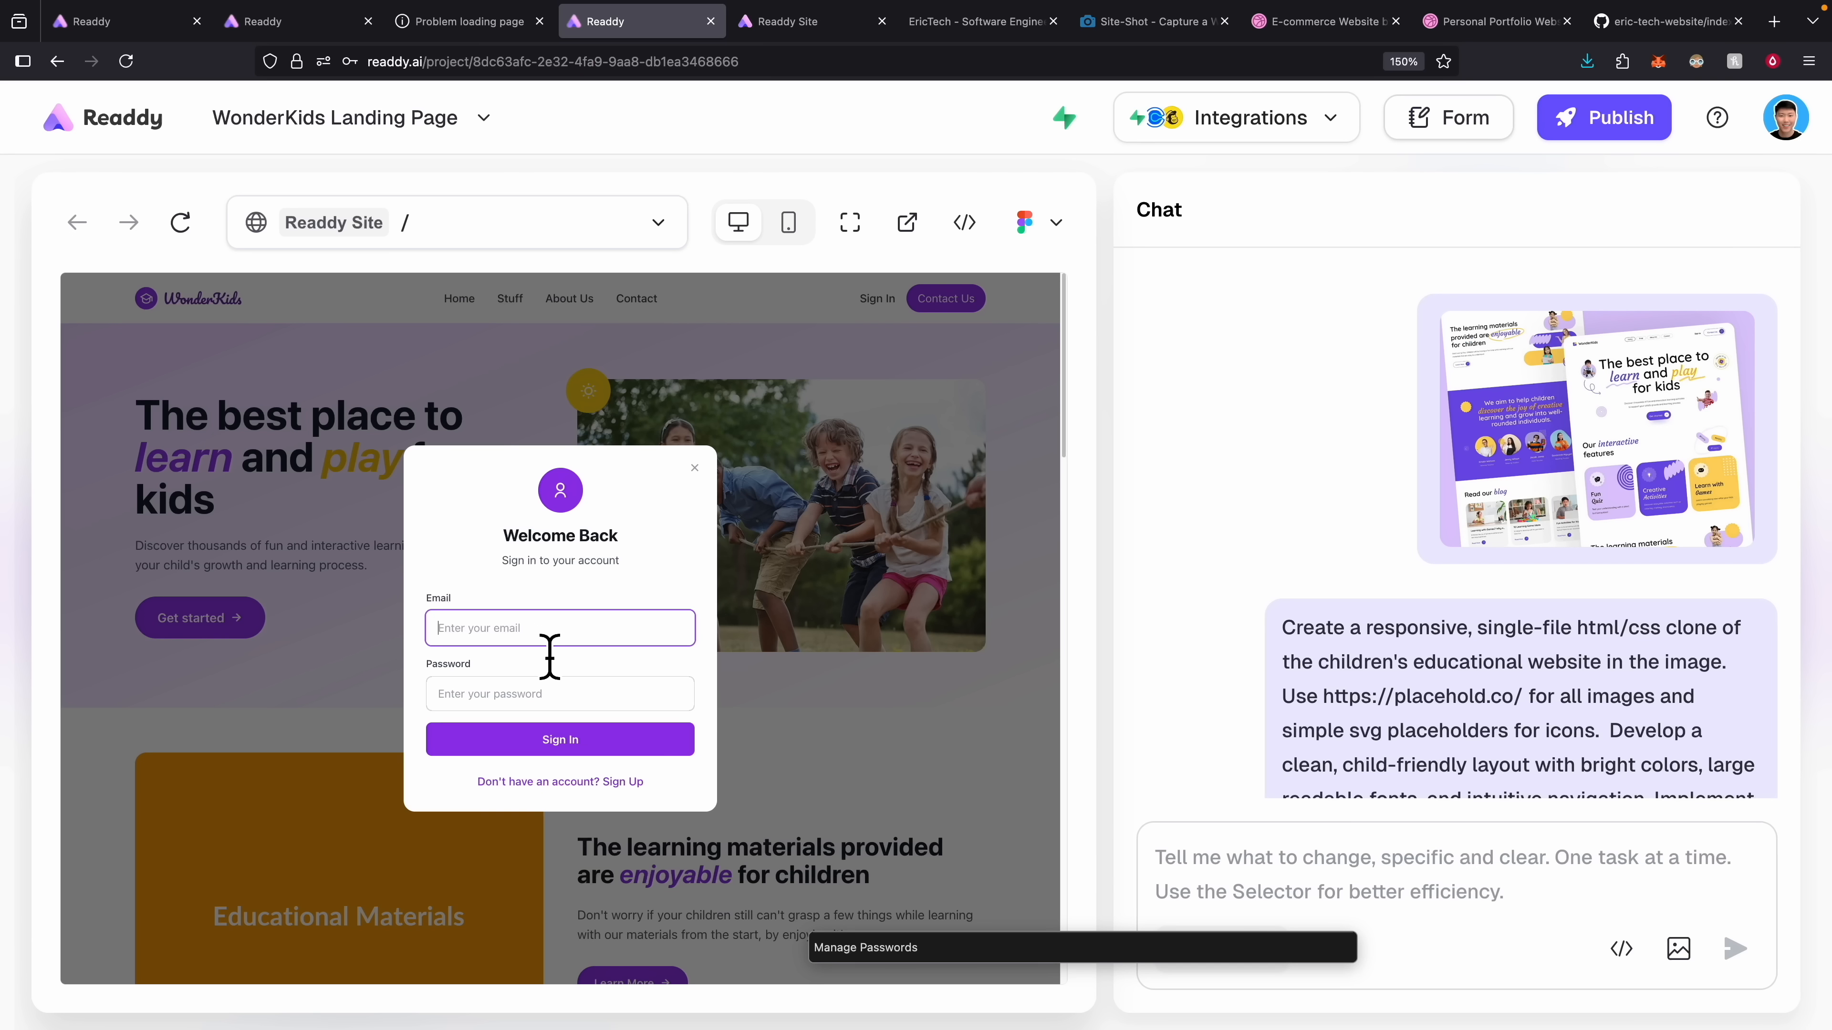
{"action": "key", "text": "super+v"}
{"action": "left_click", "coordinate": [552, 693]}
{"action": "type", "text": "12"}
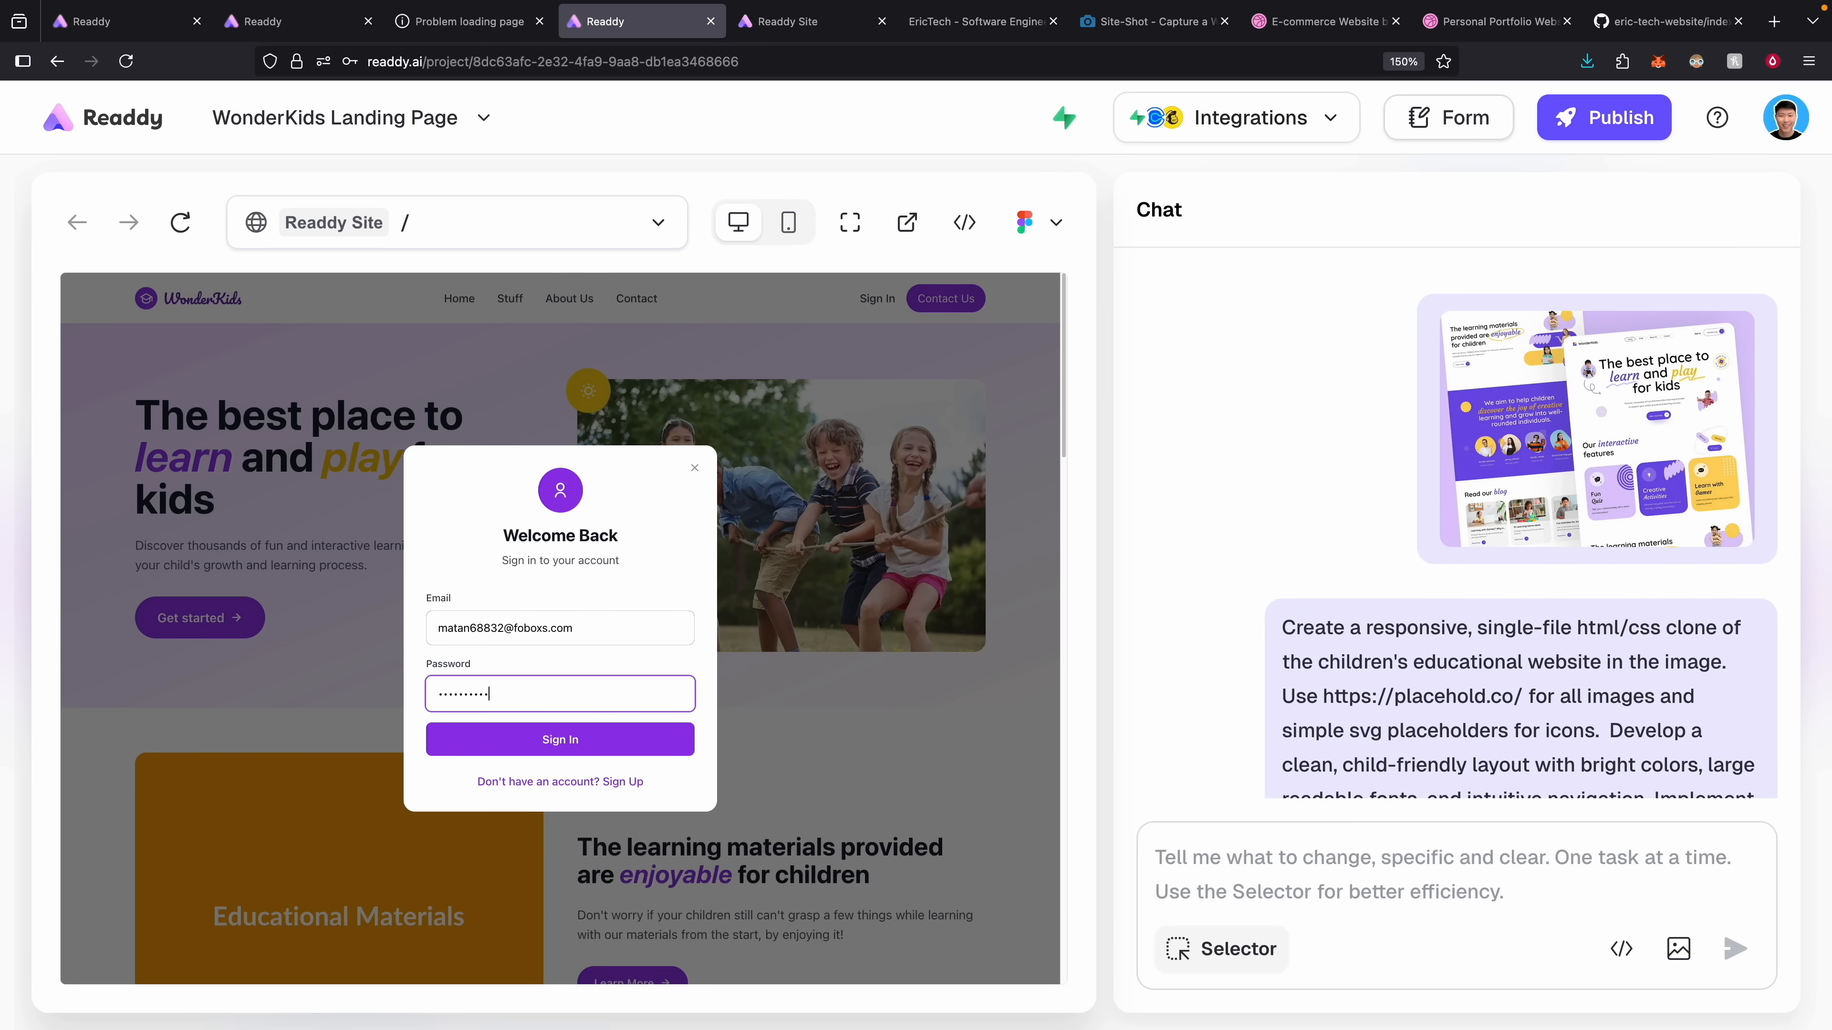
Submit the WonderKids sign-in and draft a request to send authenticated users to /dashboard.
{"action": "key", "text": "Return"}
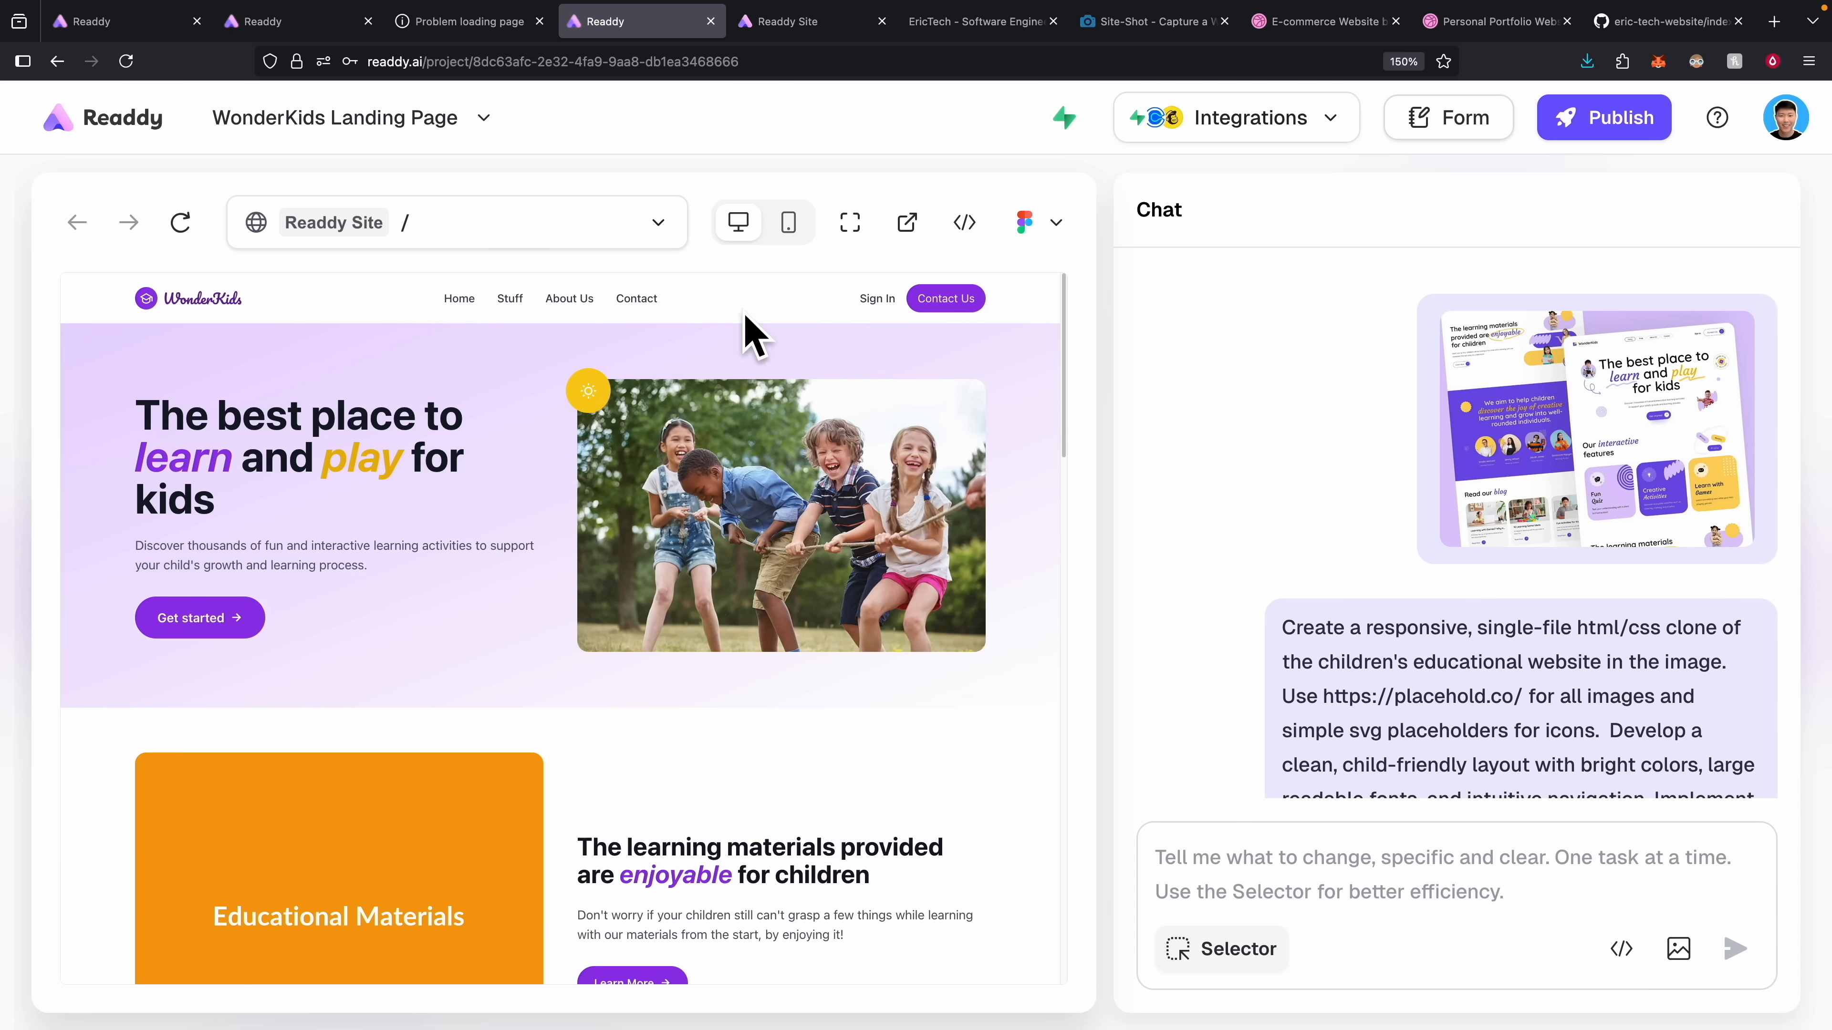
{"action": "type", "text": "After user is authenticated, please navigate them to the /dashboard route and the /dashboard route is protected route"}
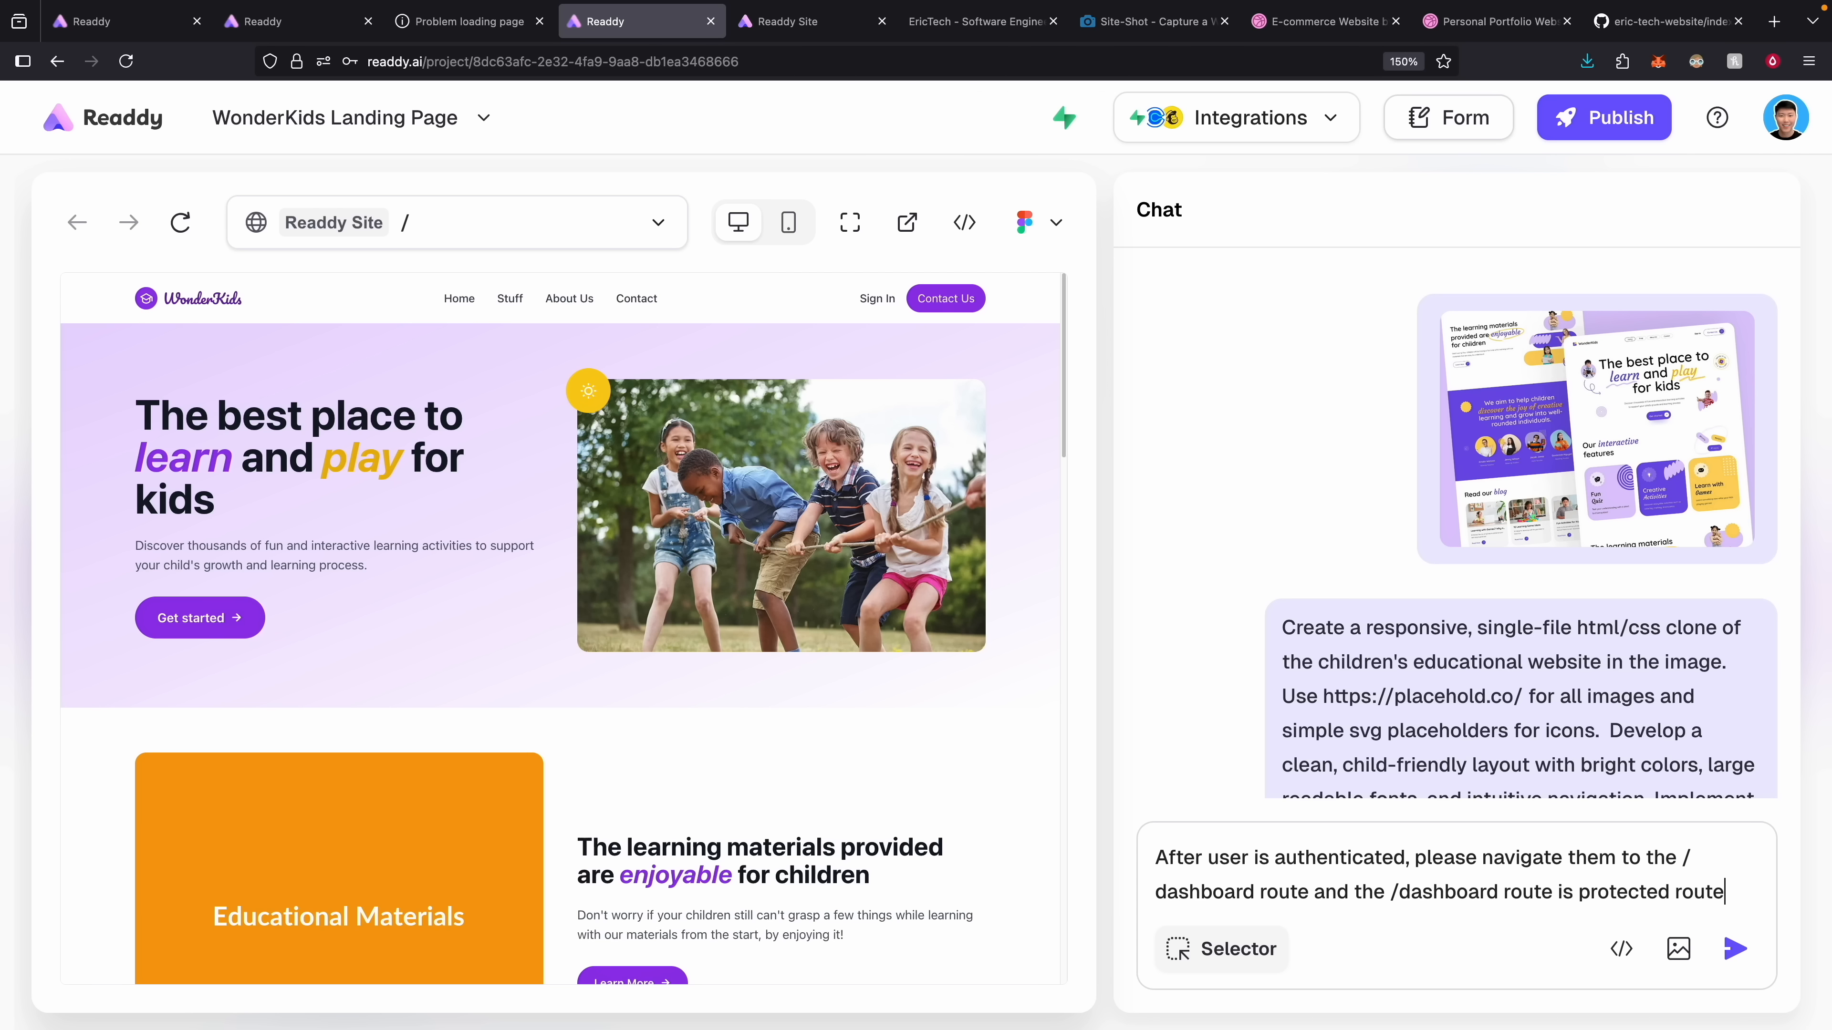
Send the request to redirect signed-in users to a protected /dashboard route.
{"action": "key", "text": "Return"}
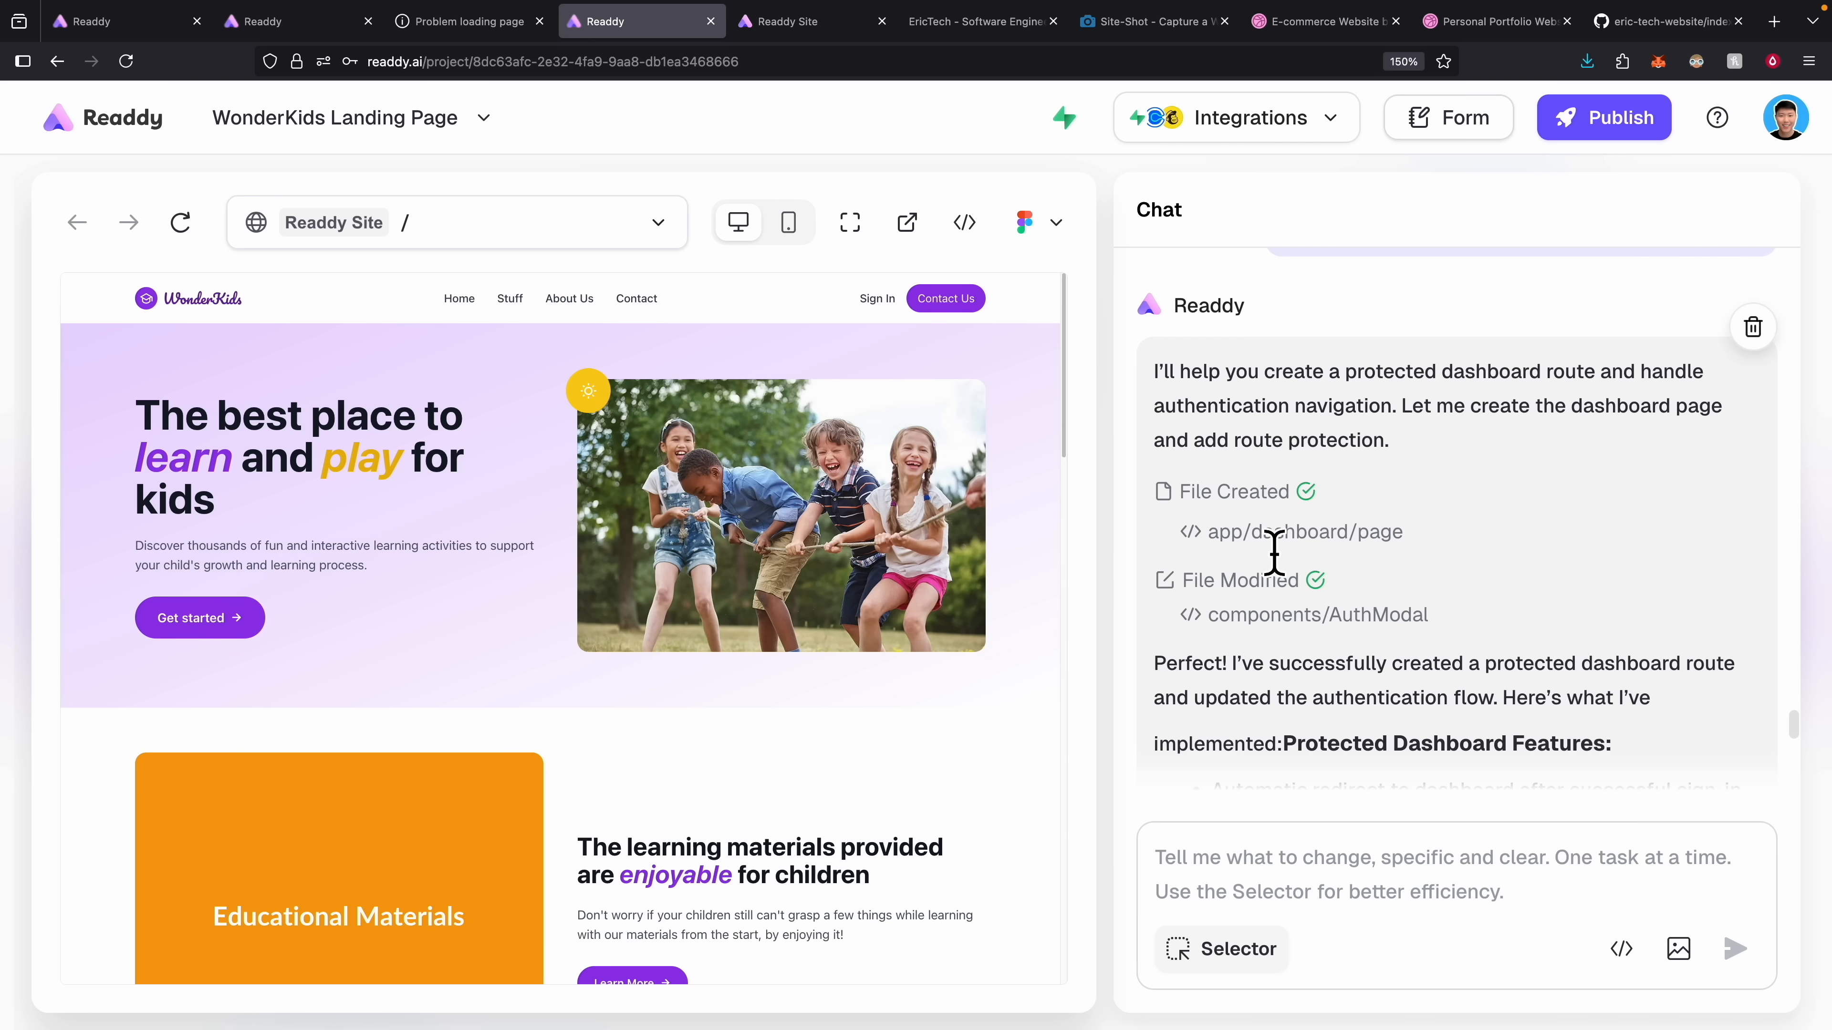
Preview the new /dashboard page, sign out, and let Readdy continue generating the sign-out behaviour.
{"action": "double_click", "coordinate": [1274, 548]}
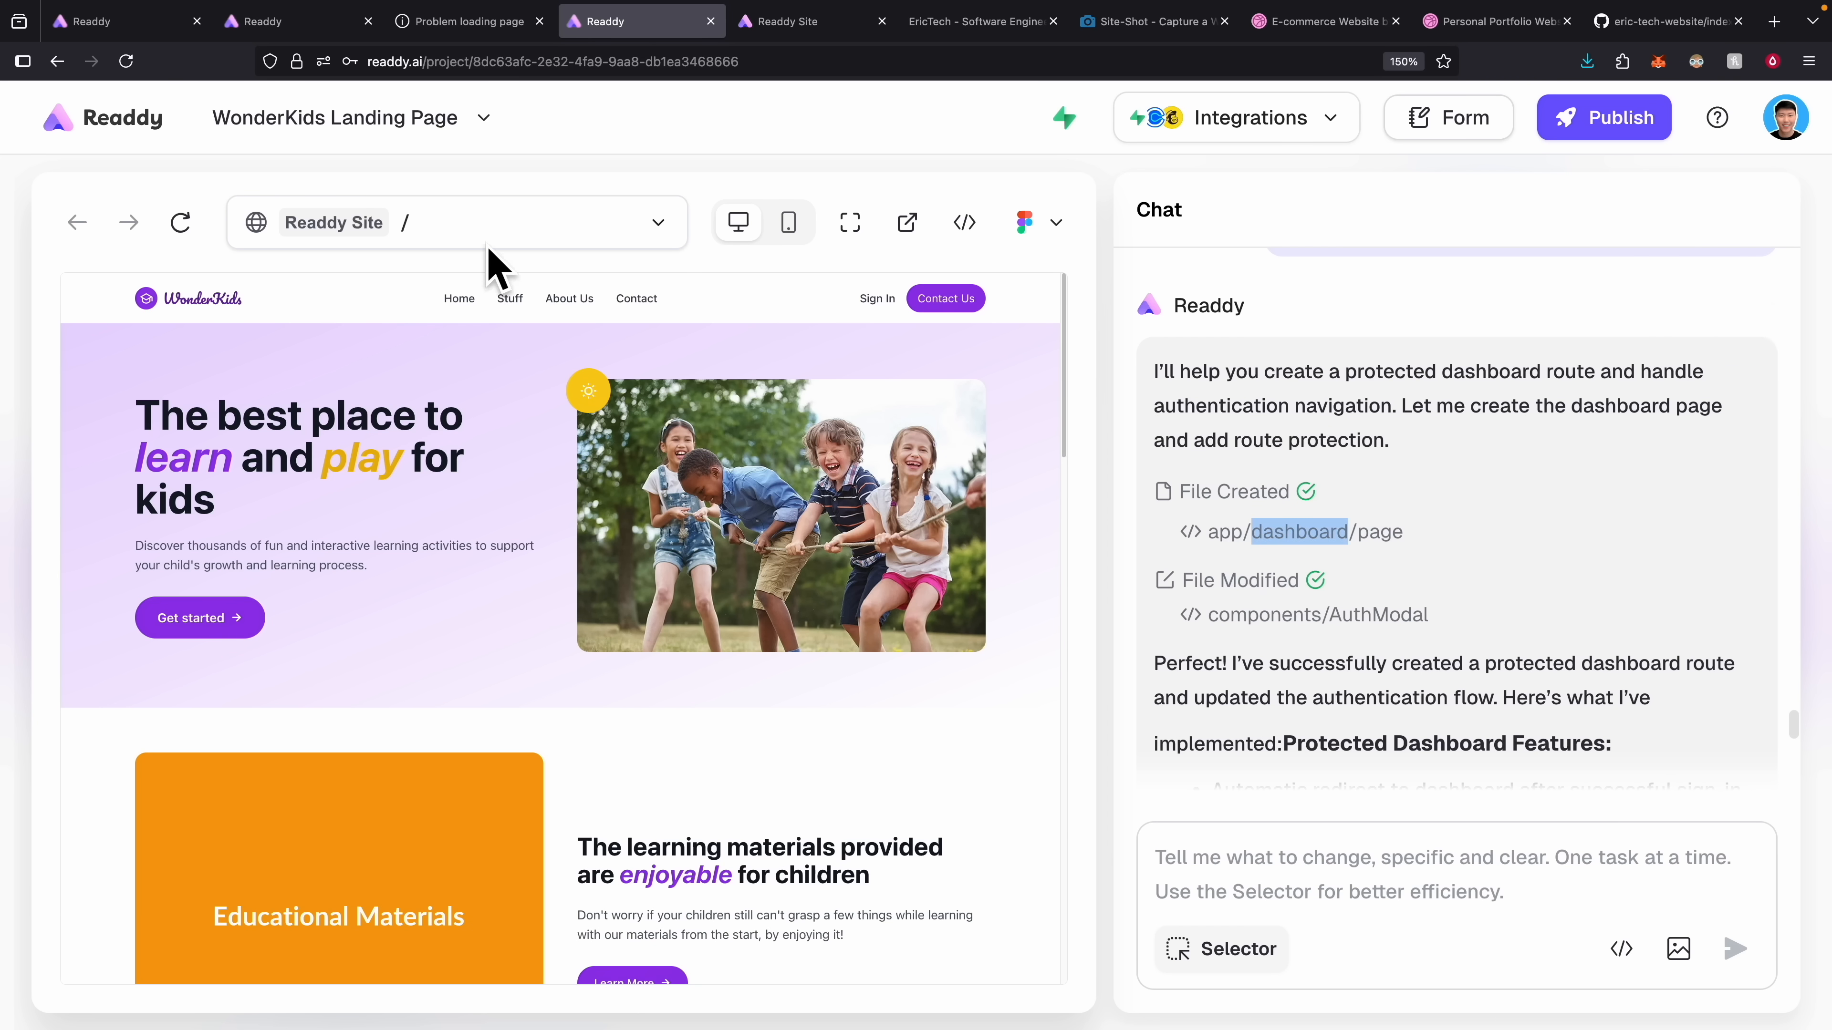
{"action": "left_click", "coordinate": [469, 235]}
{"action": "left_click", "coordinate": [469, 330]}
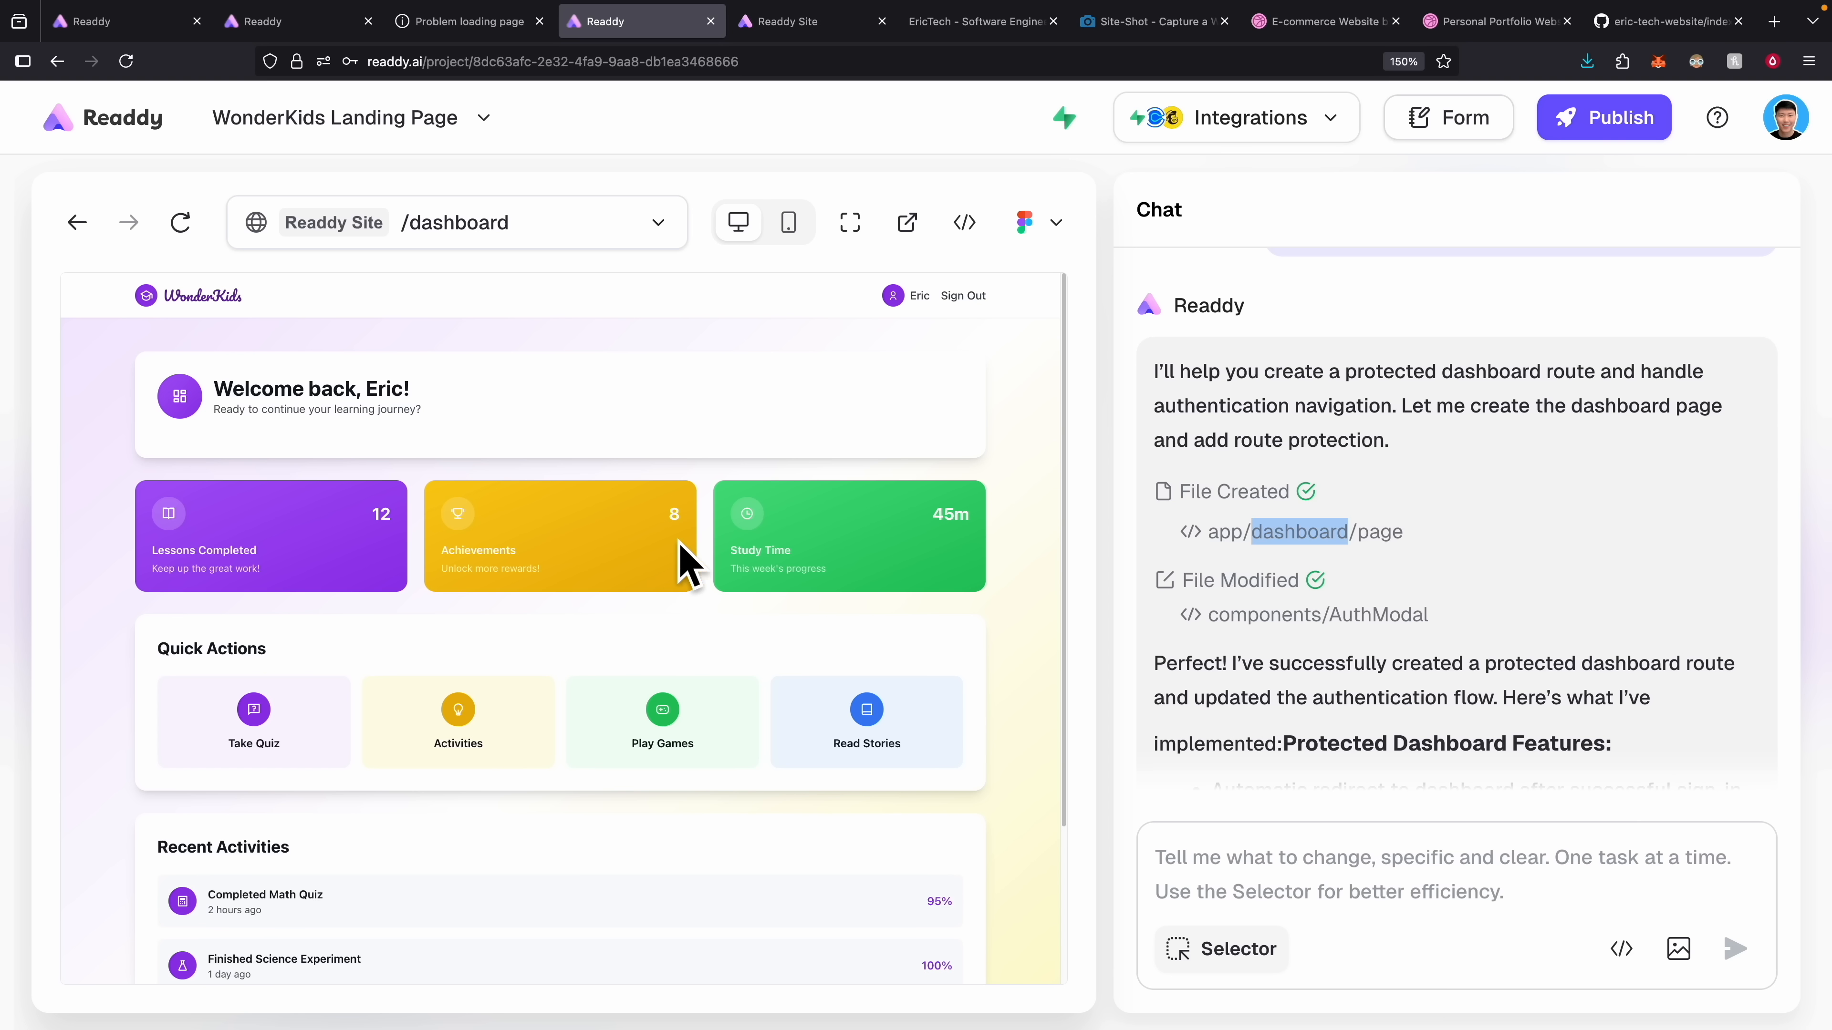
{"action": "left_click", "coordinate": [954, 298]}
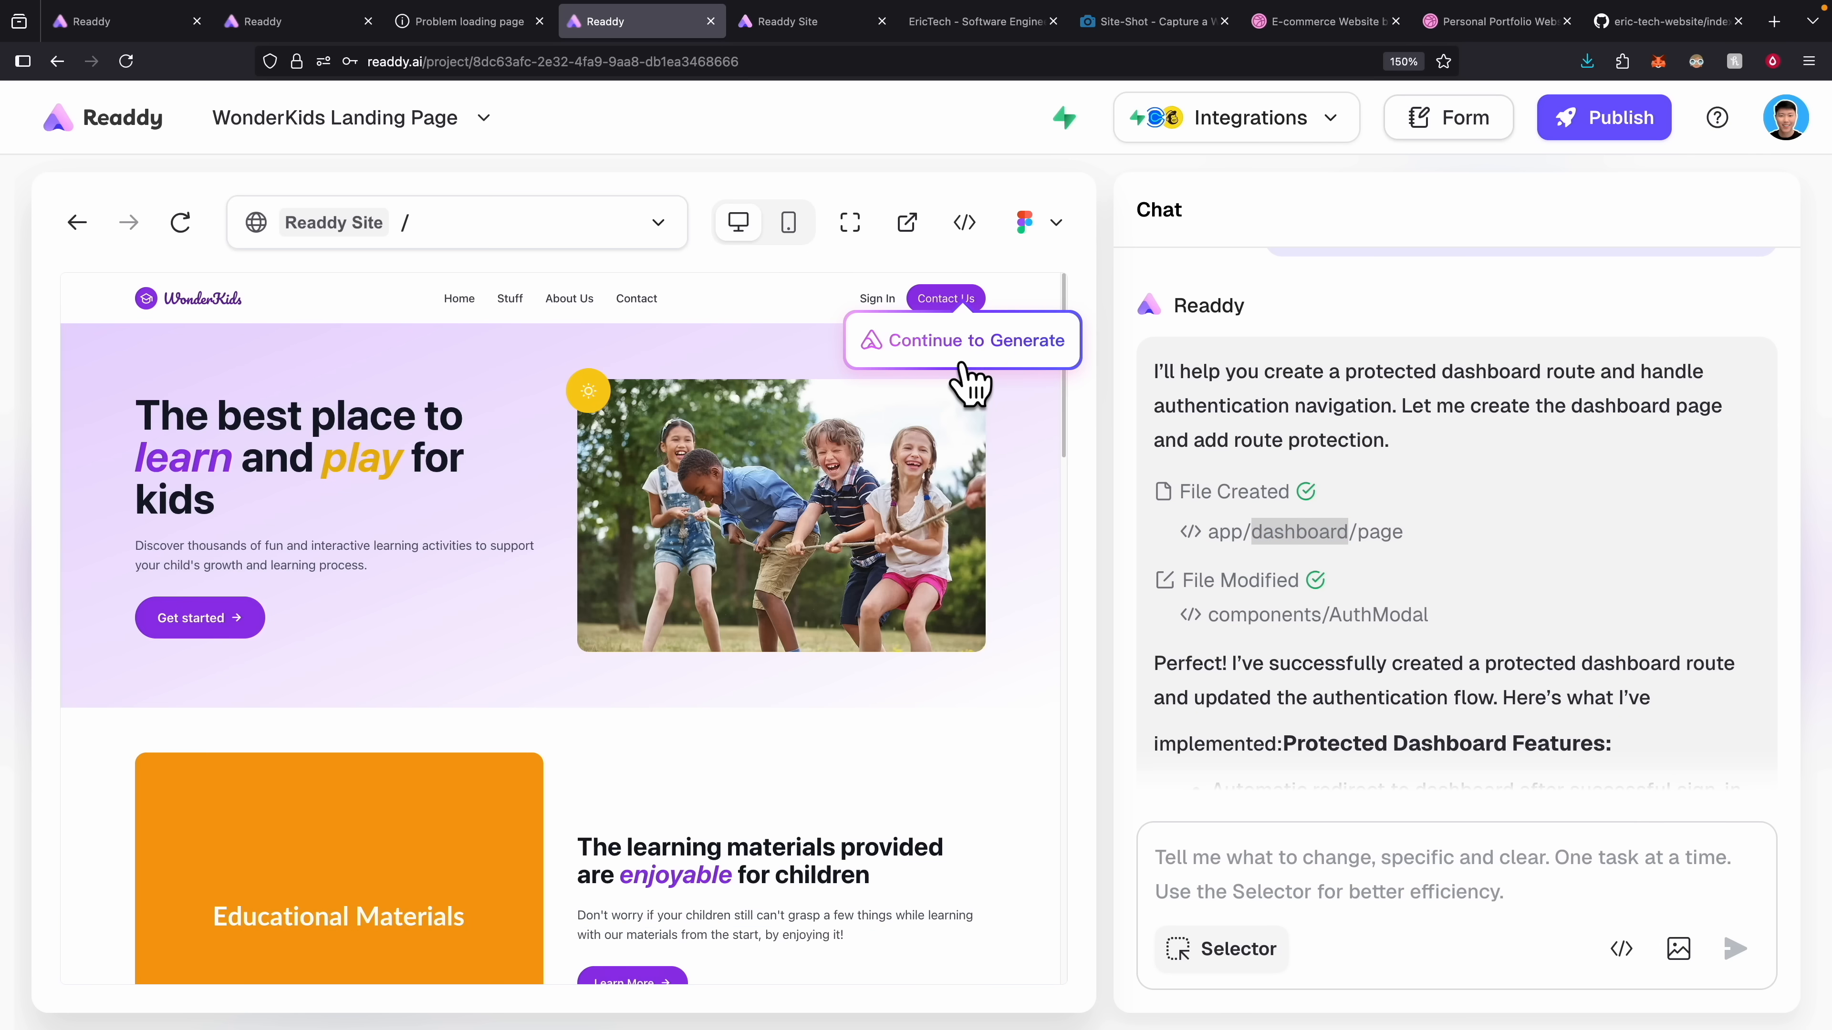
{"action": "left_click", "coordinate": [959, 361]}
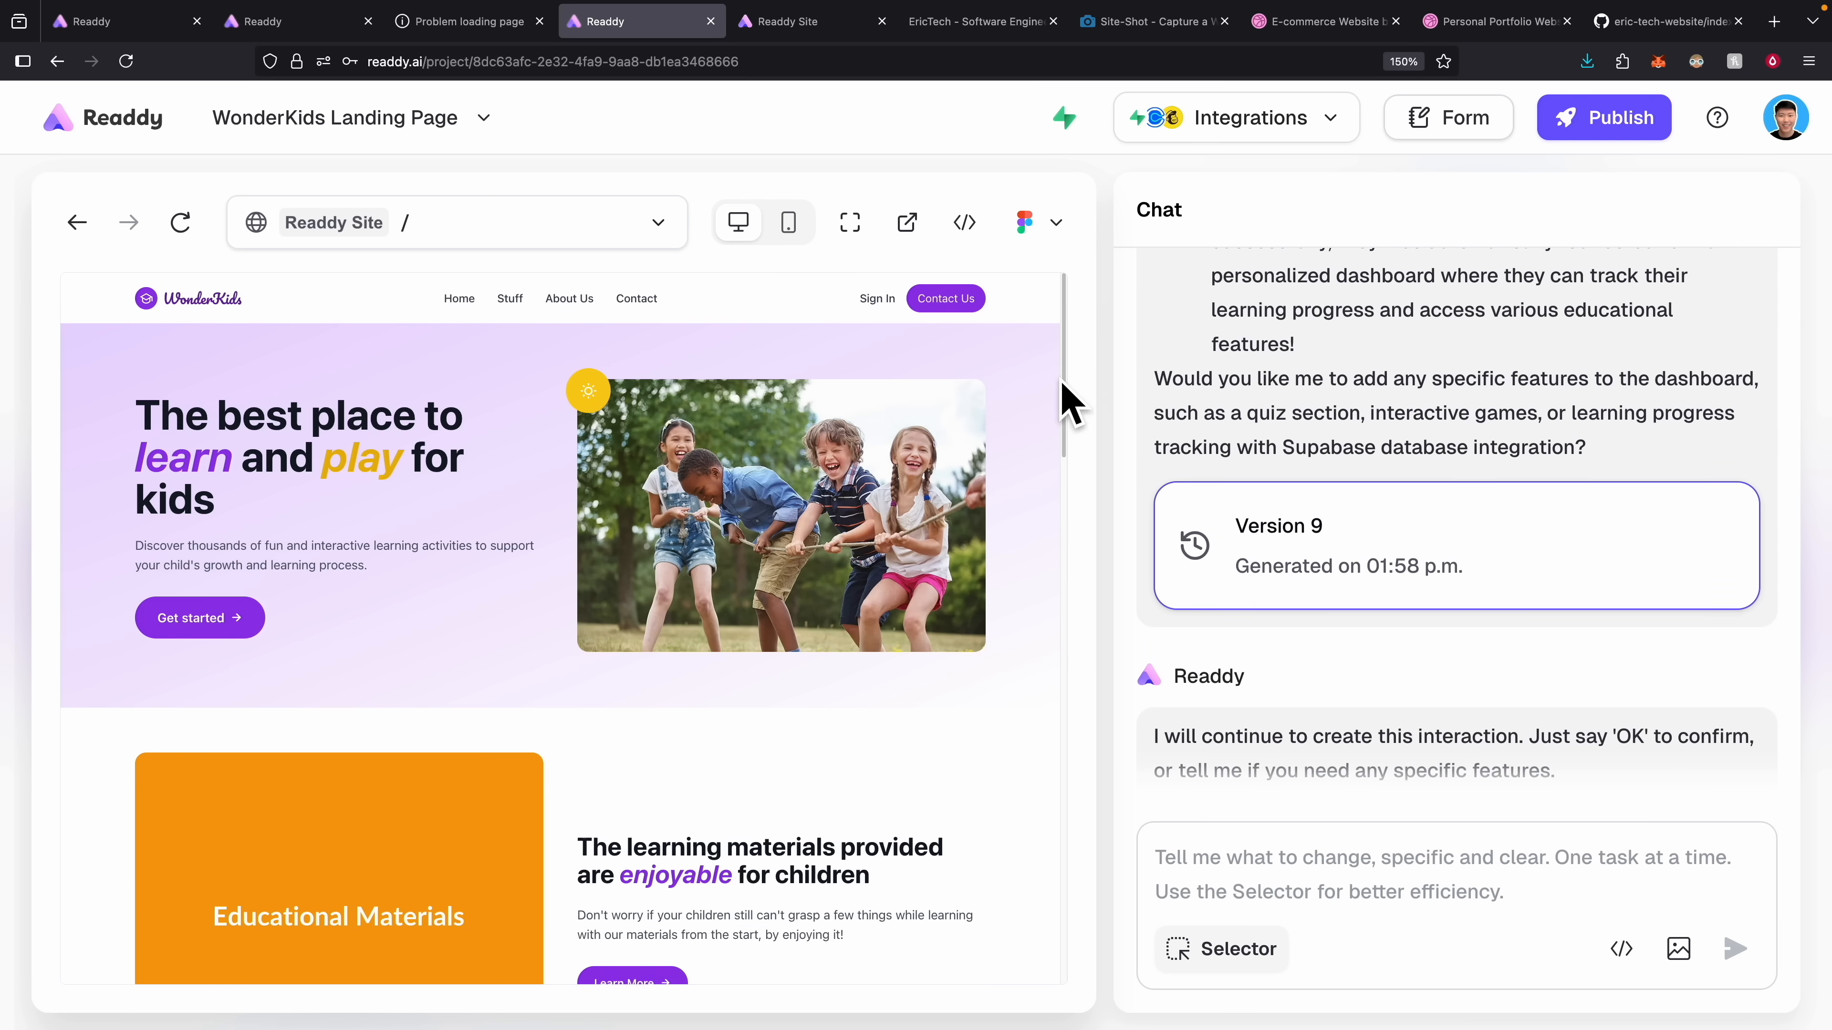
Reply 'Ok' in the chat to approve the sign-out fix.
{"action": "left_click", "coordinate": [1366, 859]}
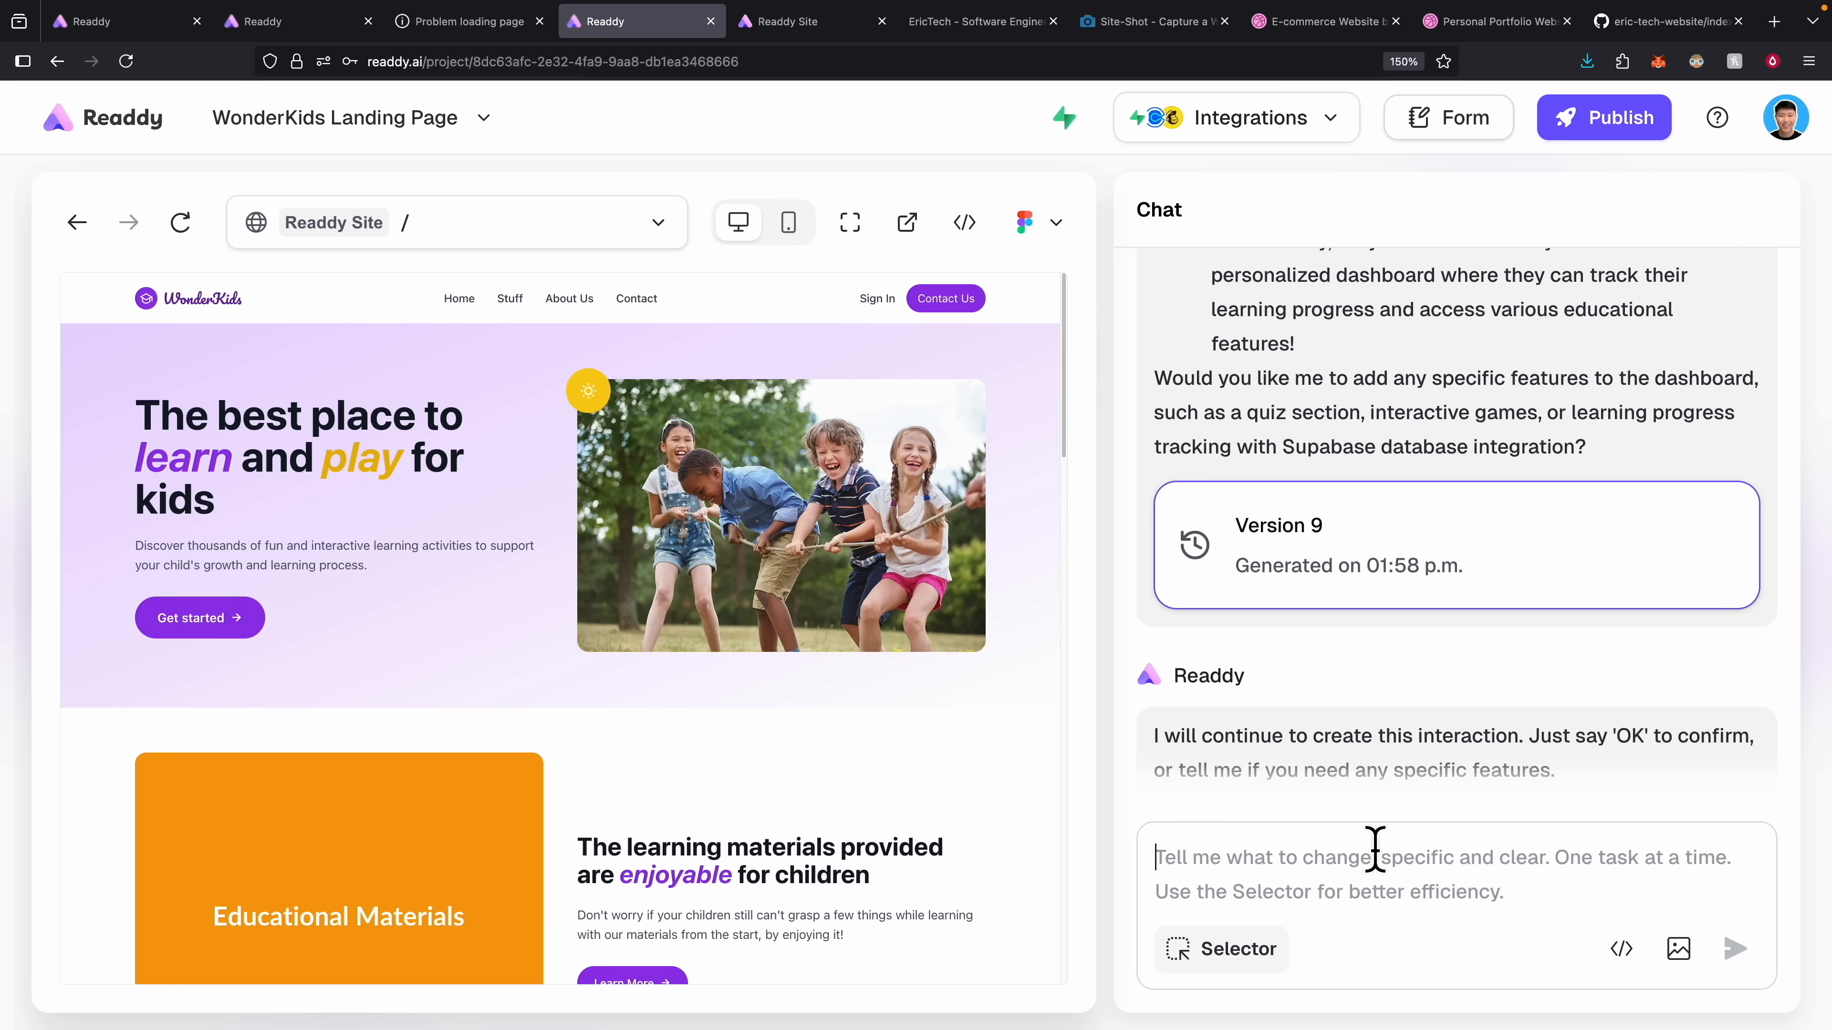
{"action": "type", "text": "Ok"}
{"action": "key", "text": "Return"}
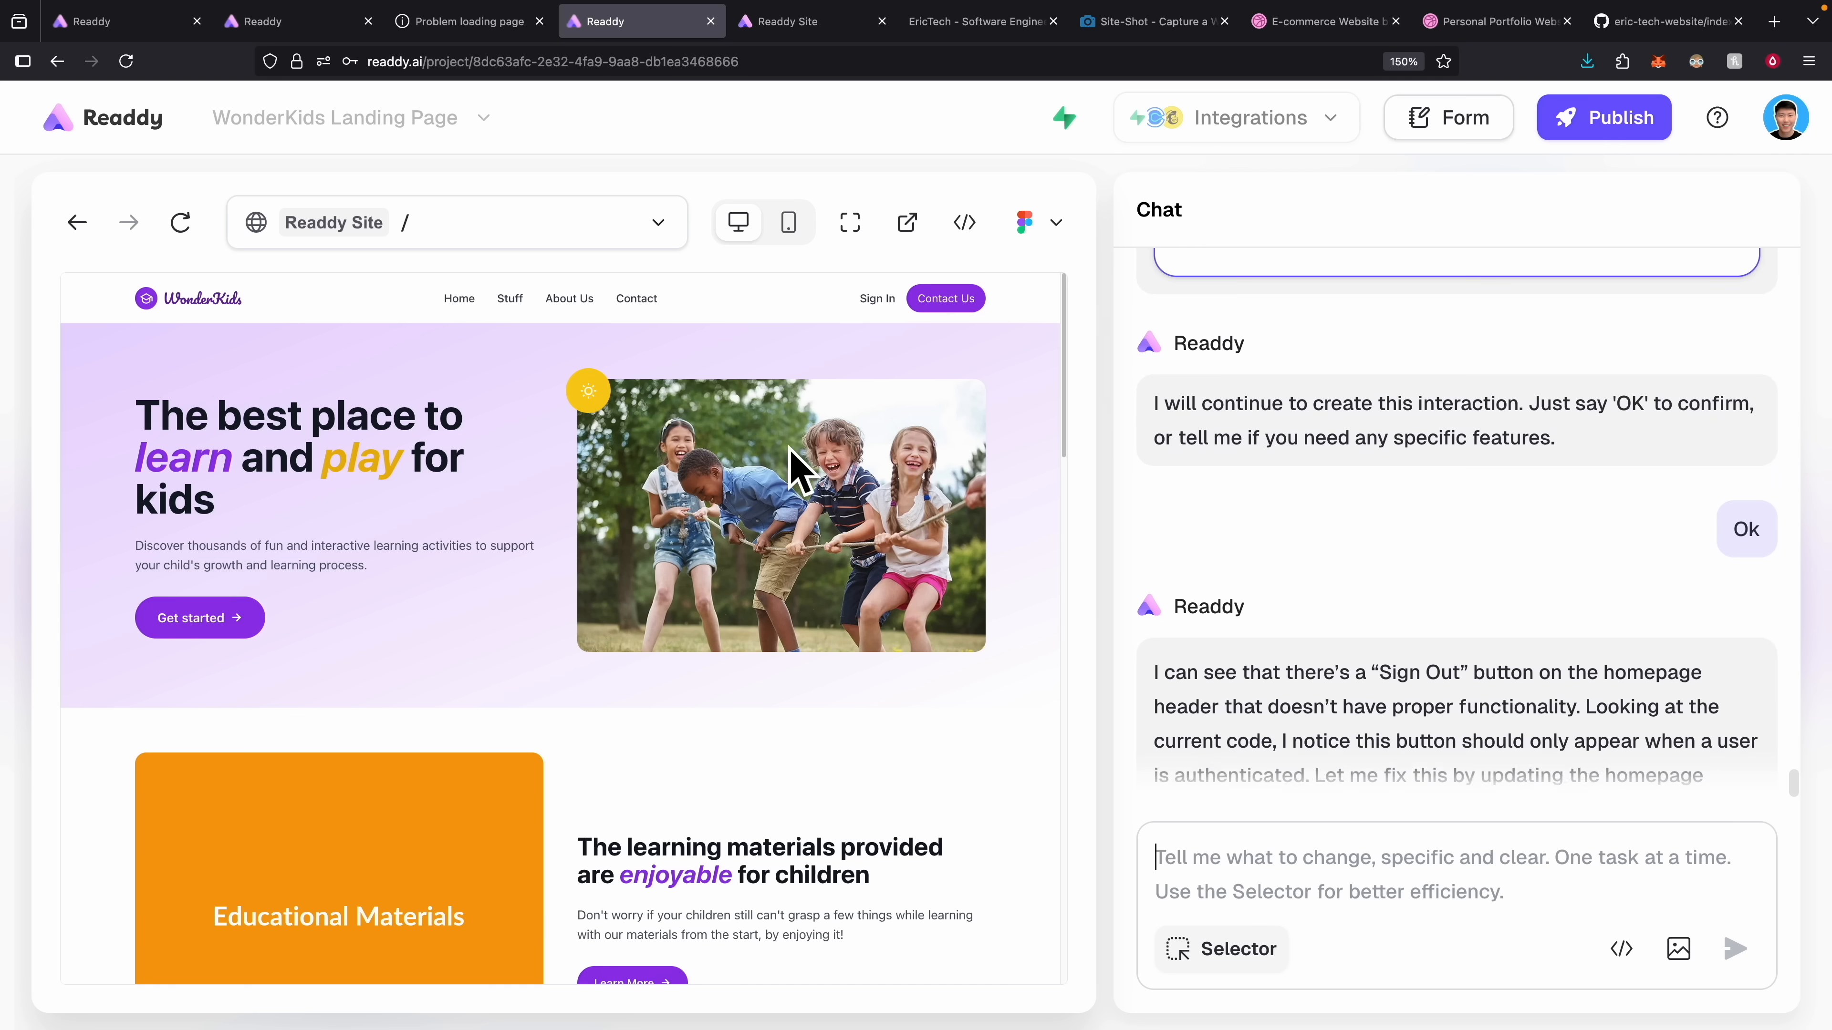
Check that the /dashboard page redirects signed-out visitors back to the homepage.
{"action": "left_click", "coordinate": [465, 241]}
{"action": "left_click", "coordinate": [339, 330]}
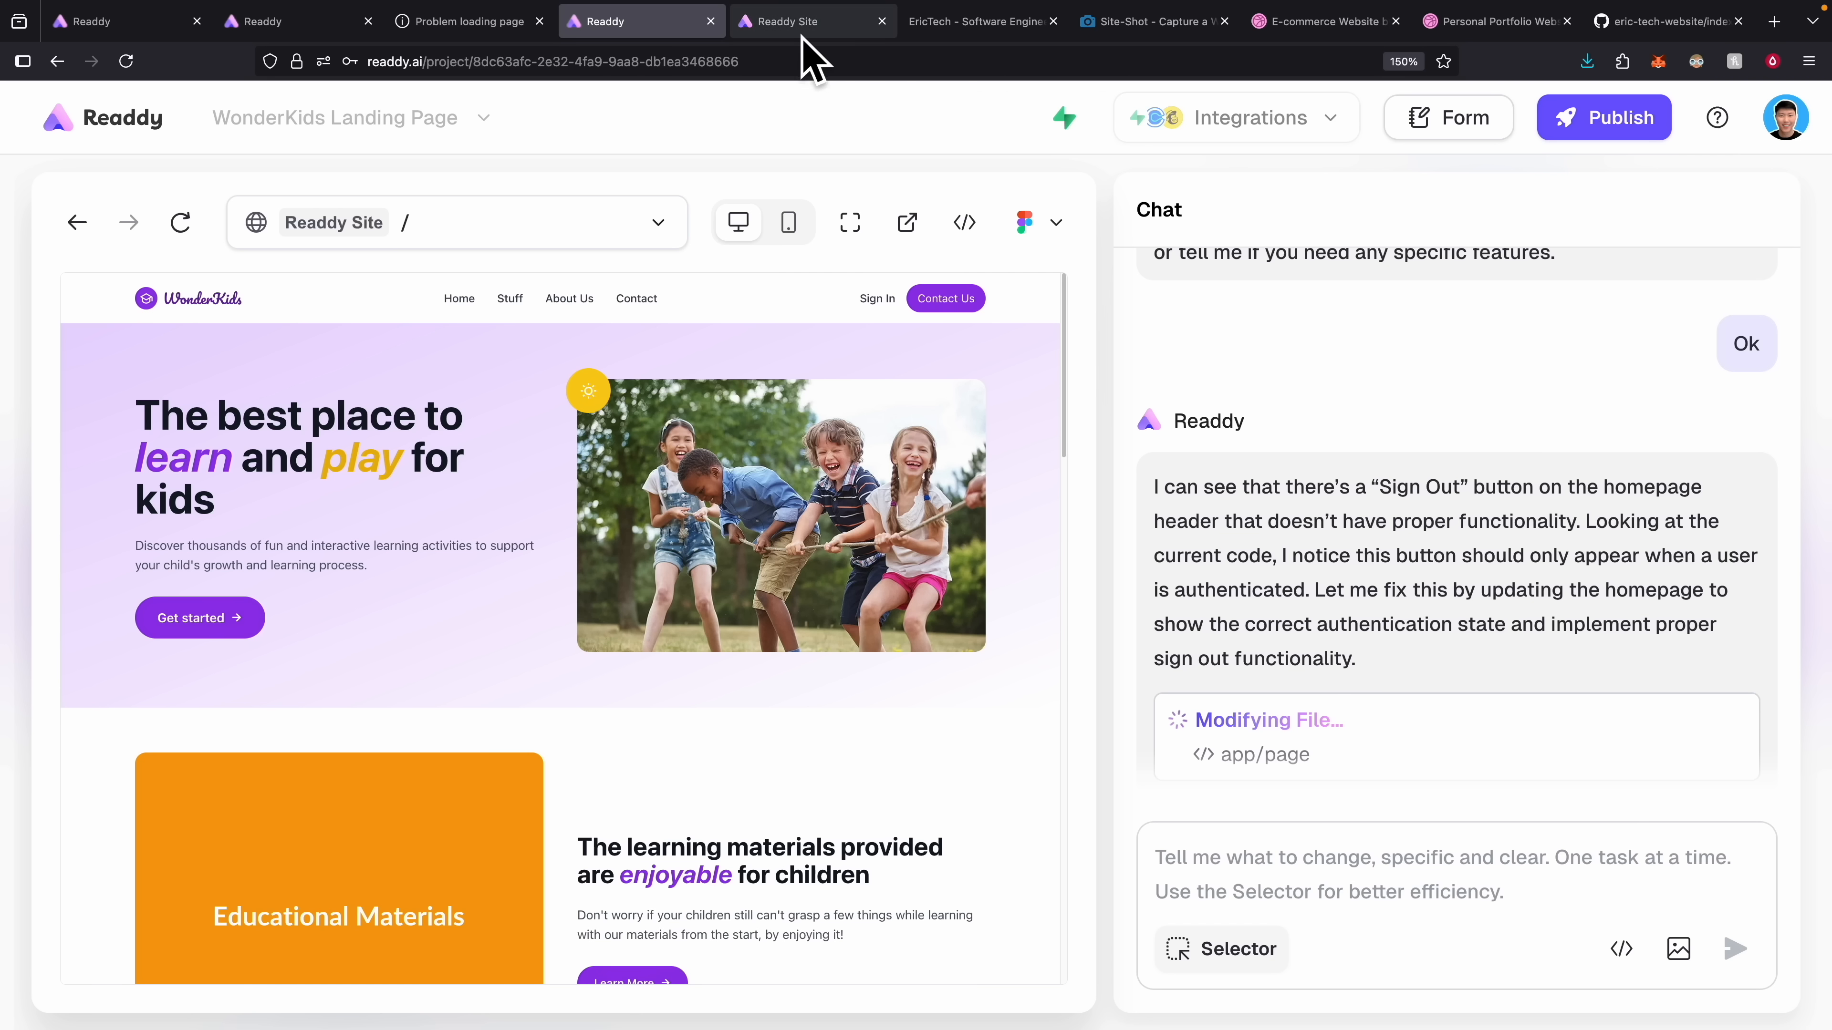
{"action": "mouse_move", "coordinate": [809, 44]}
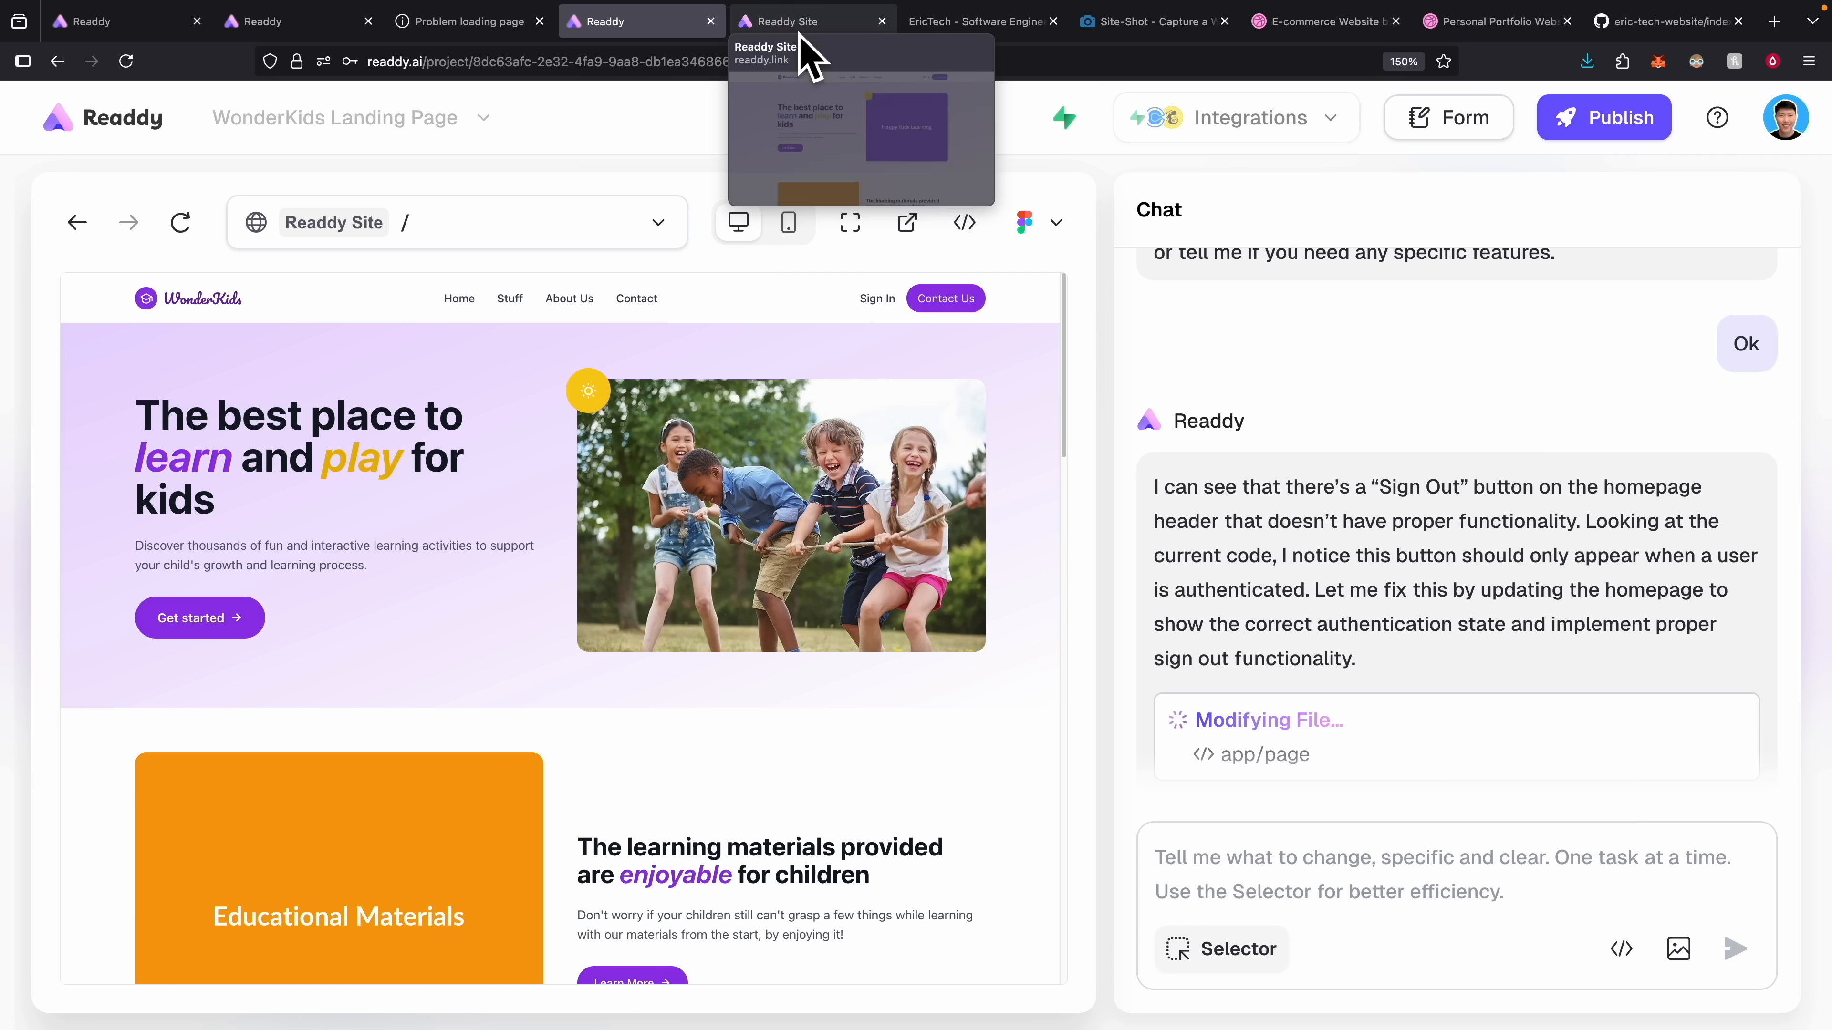
Open the project's Supabase Authentication Users list showing 2 registered users, then return to Readdy.
{"action": "left_click", "coordinate": [1058, 124]}
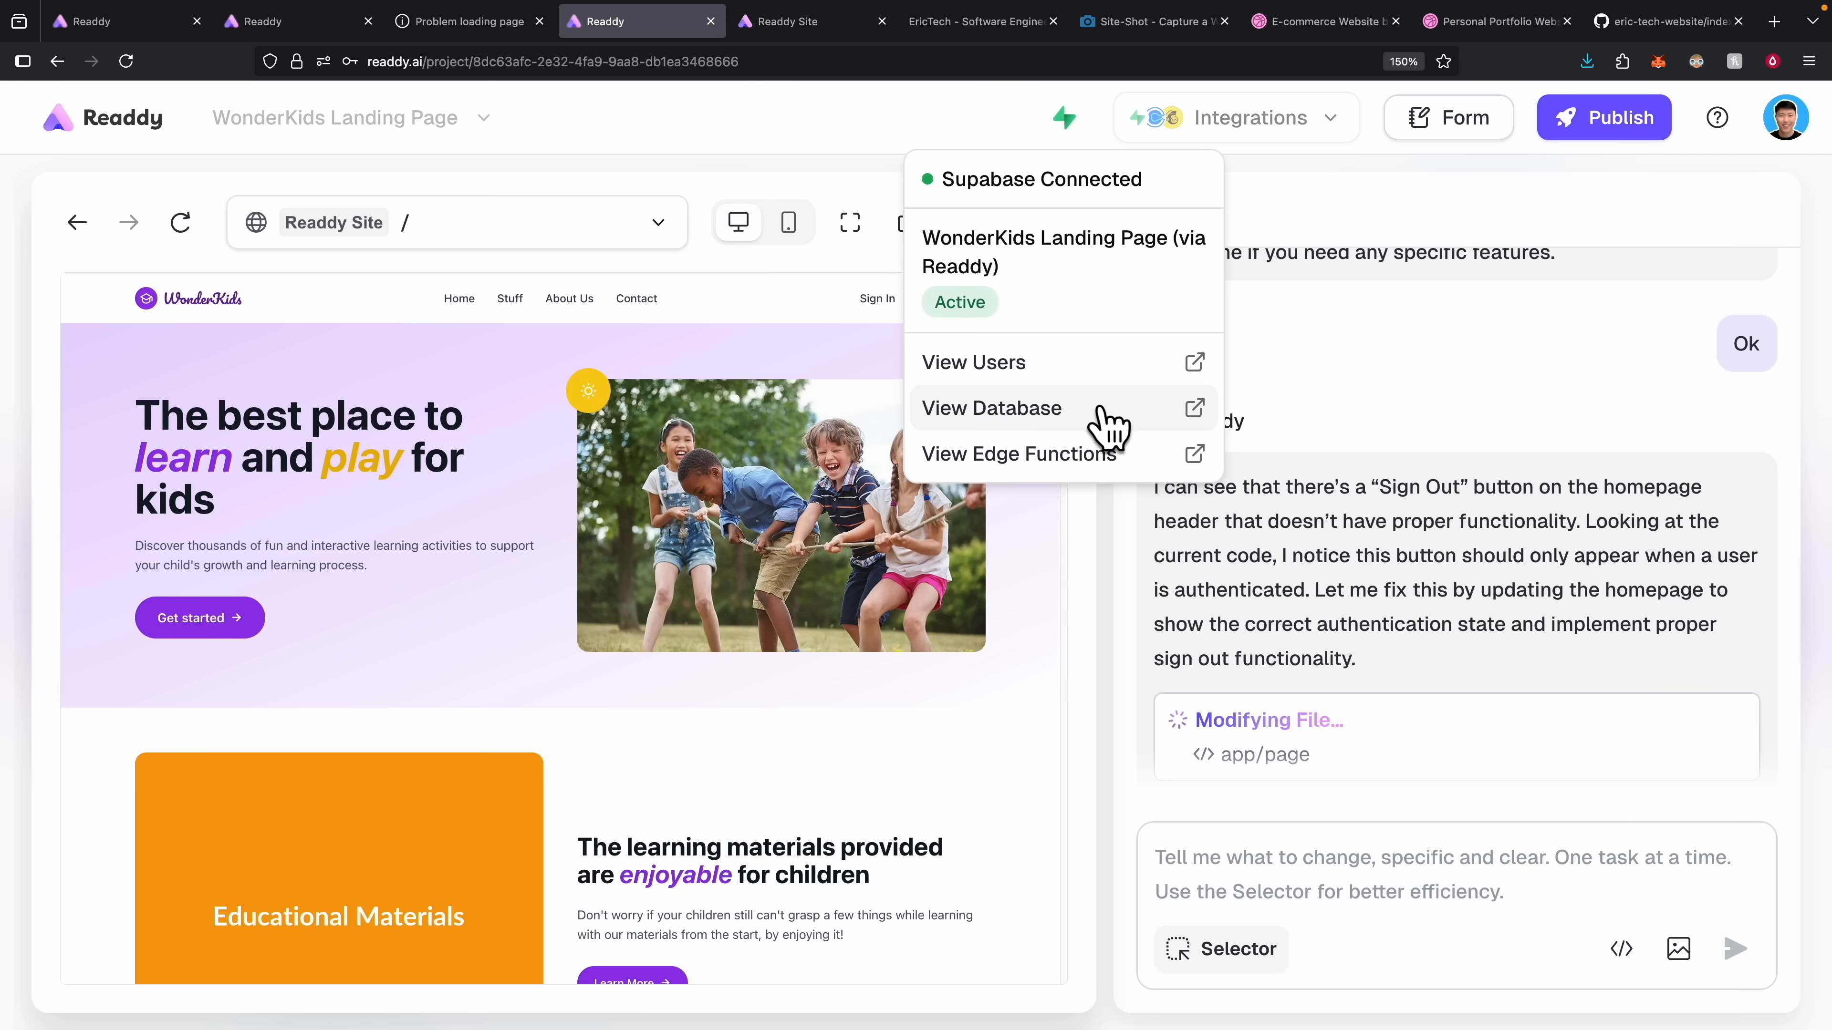
{"action": "left_click", "coordinate": [1107, 419]}
{"action": "left_click", "coordinate": [739, 27]}
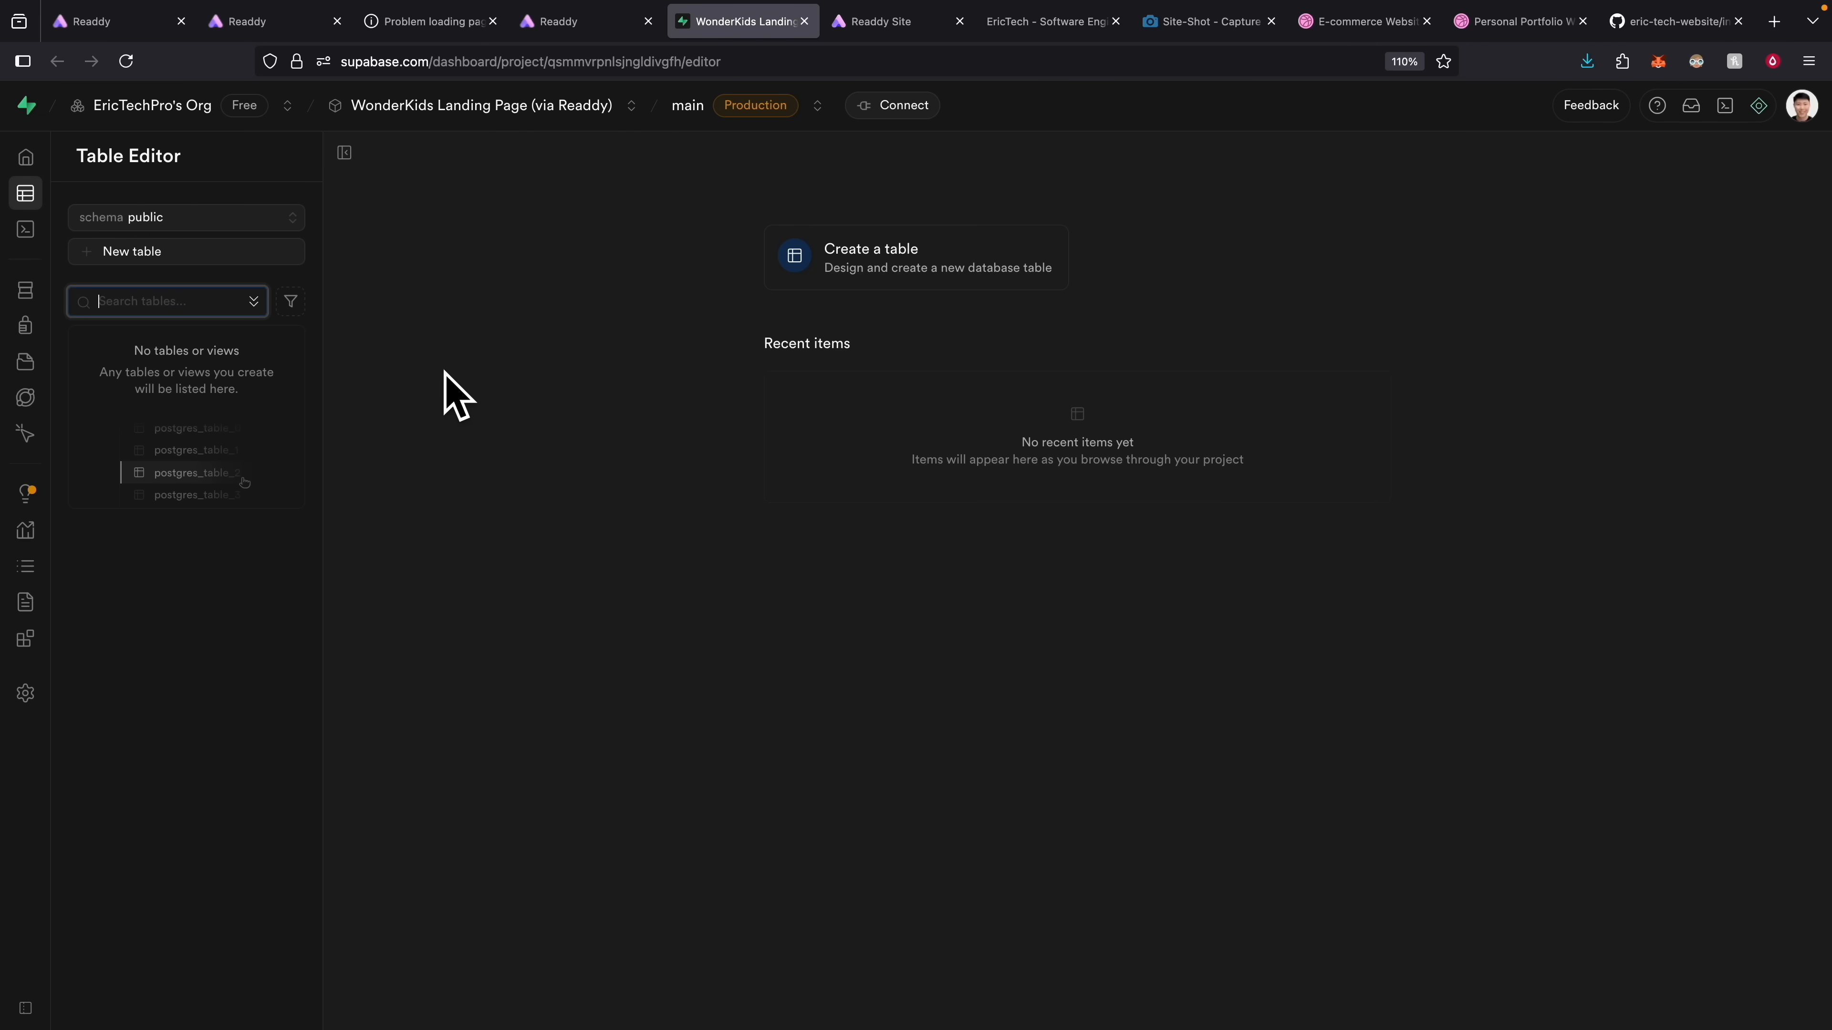
{"action": "mouse_move", "coordinate": [41, 238]}
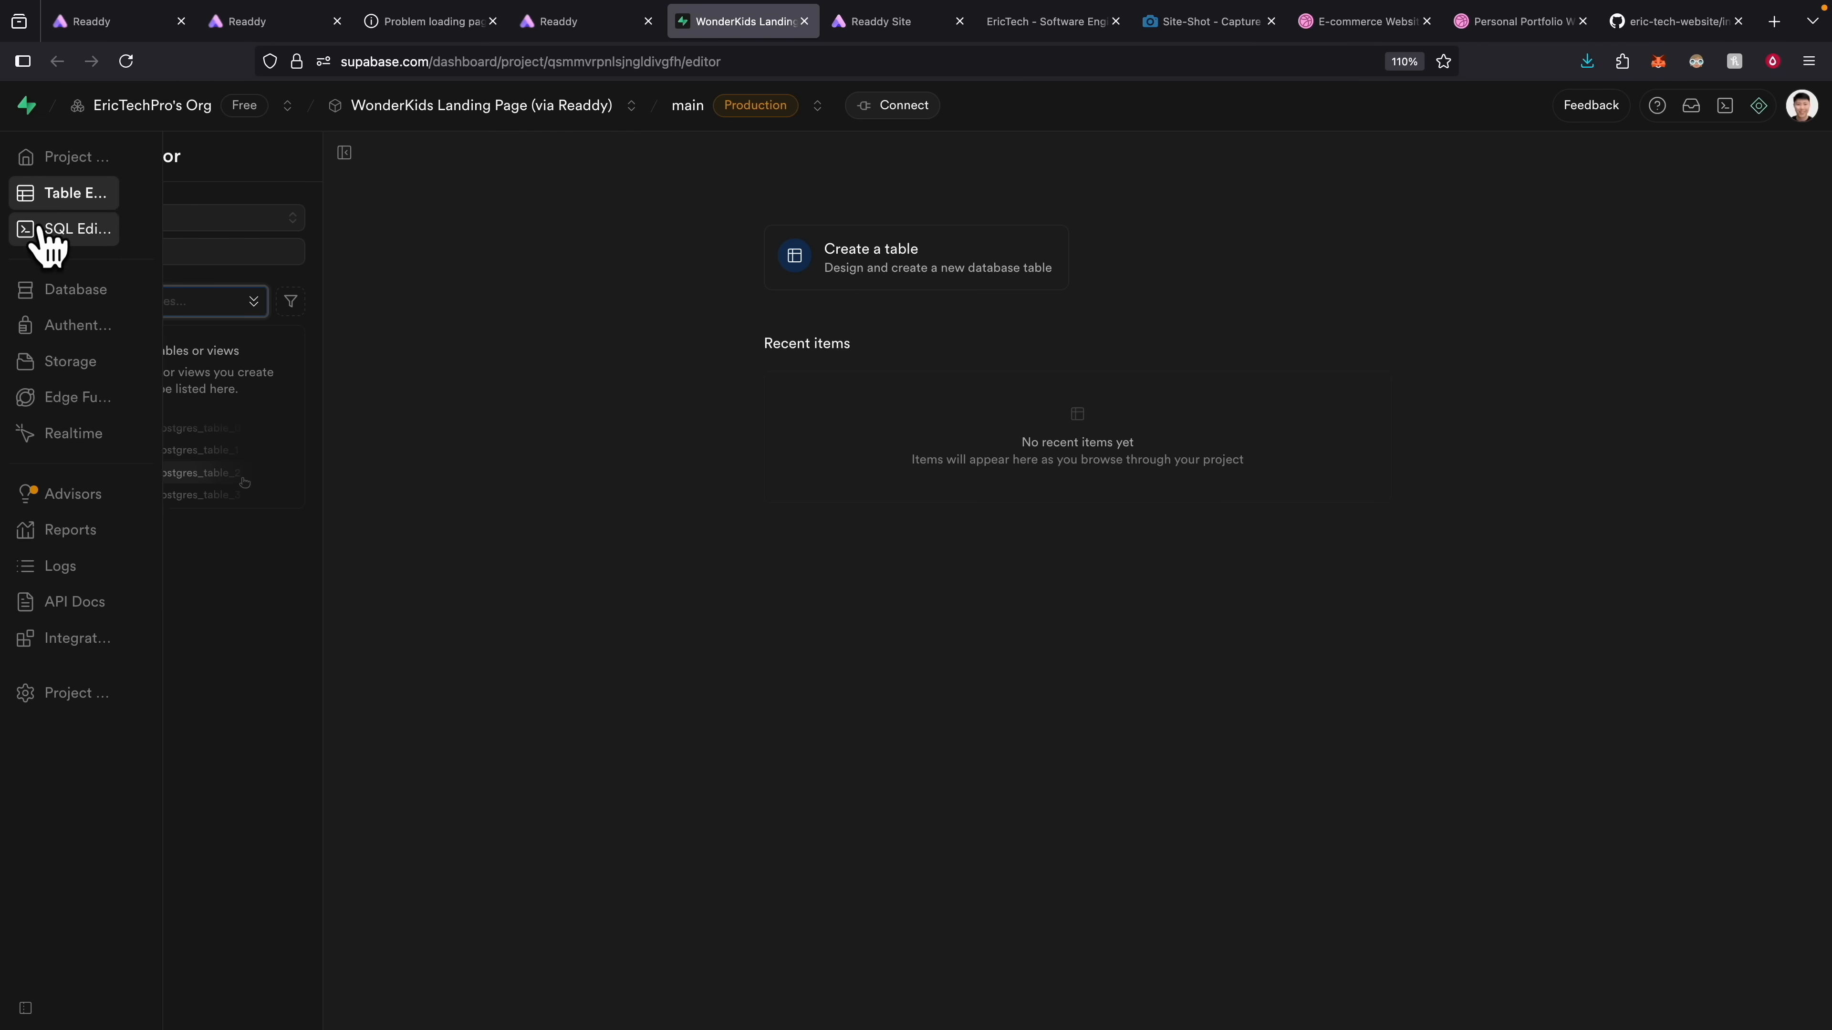
{"action": "left_click", "coordinate": [123, 332]}
{"action": "key", "text": "ctrl+plus"}
{"action": "key", "text": "ctrl+plus"}
{"action": "key", "text": "ctrl+plus"}
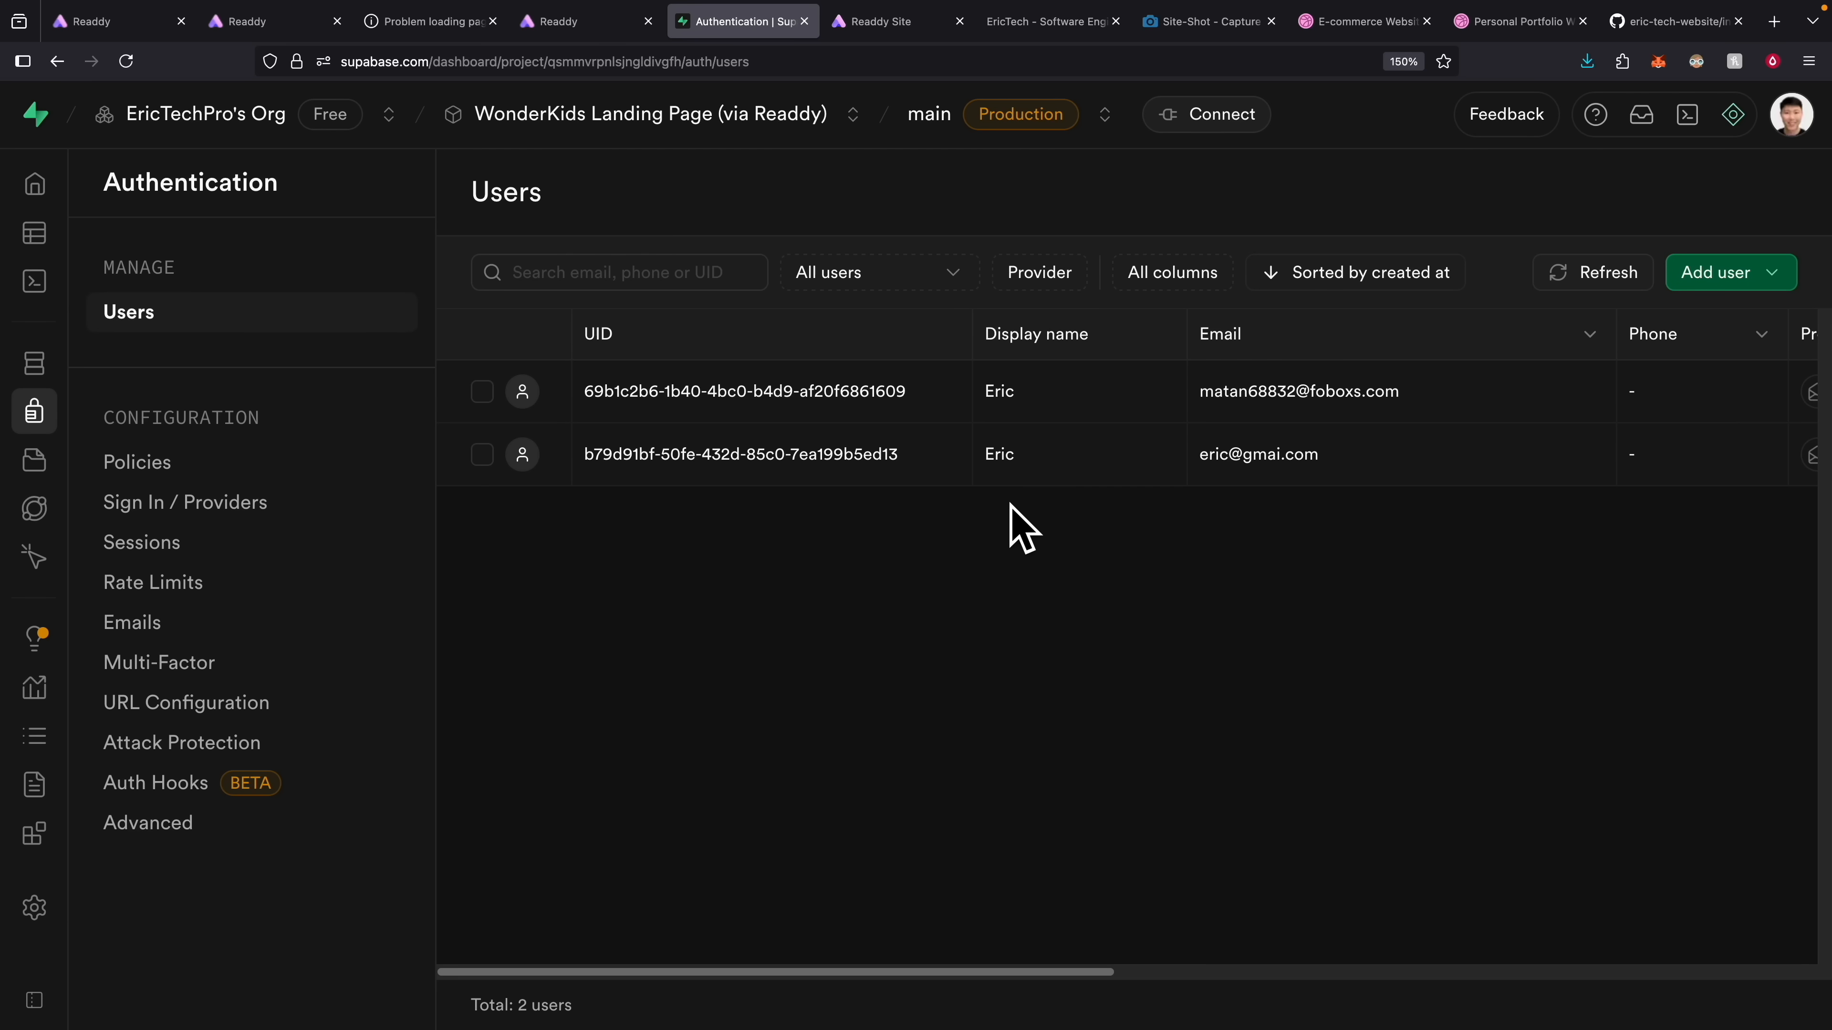
{"action": "key", "text": "ctrl+shift+Tab"}
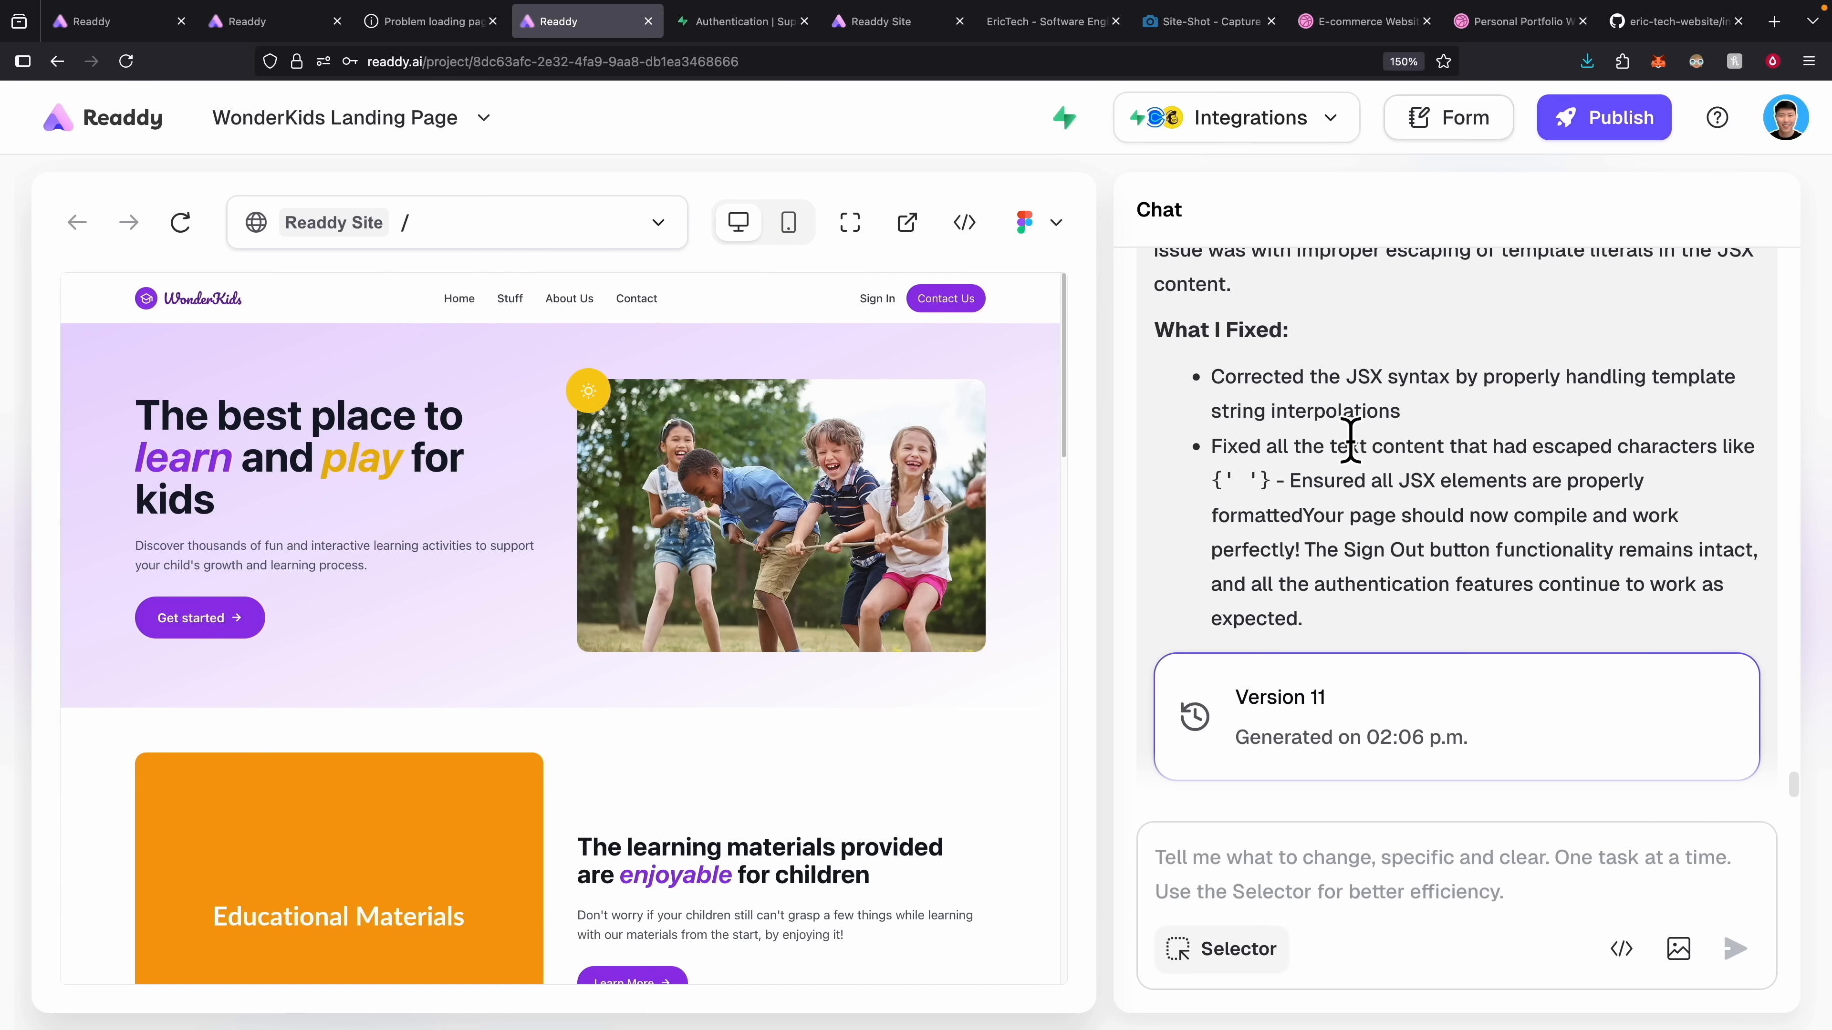
Sign in to the WonderKids preview and dismiss the save-password prompt.
{"action": "left_click", "coordinate": [877, 298]}
{"action": "left_click", "coordinate": [609, 627]}
{"action": "key", "text": "ctrl+Tab"}
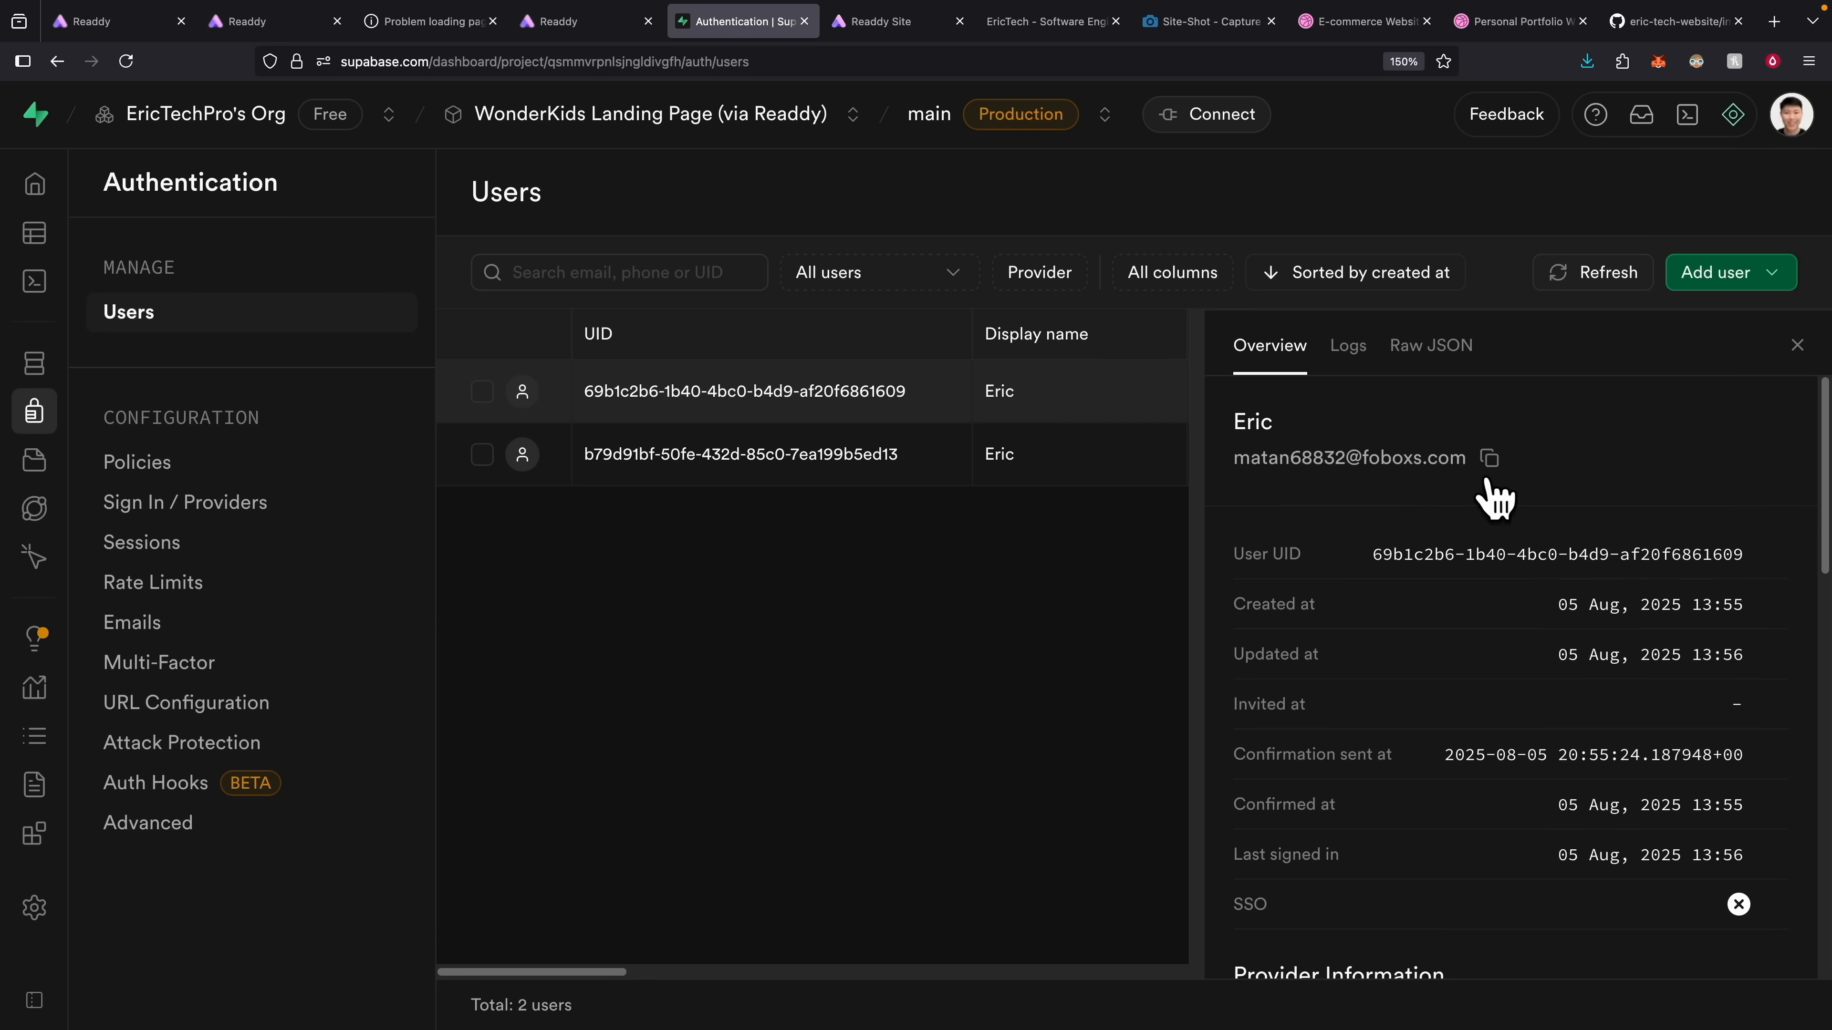
{"action": "left_click", "coordinate": [534, 21]}
{"action": "left_click", "coordinate": [592, 249]}
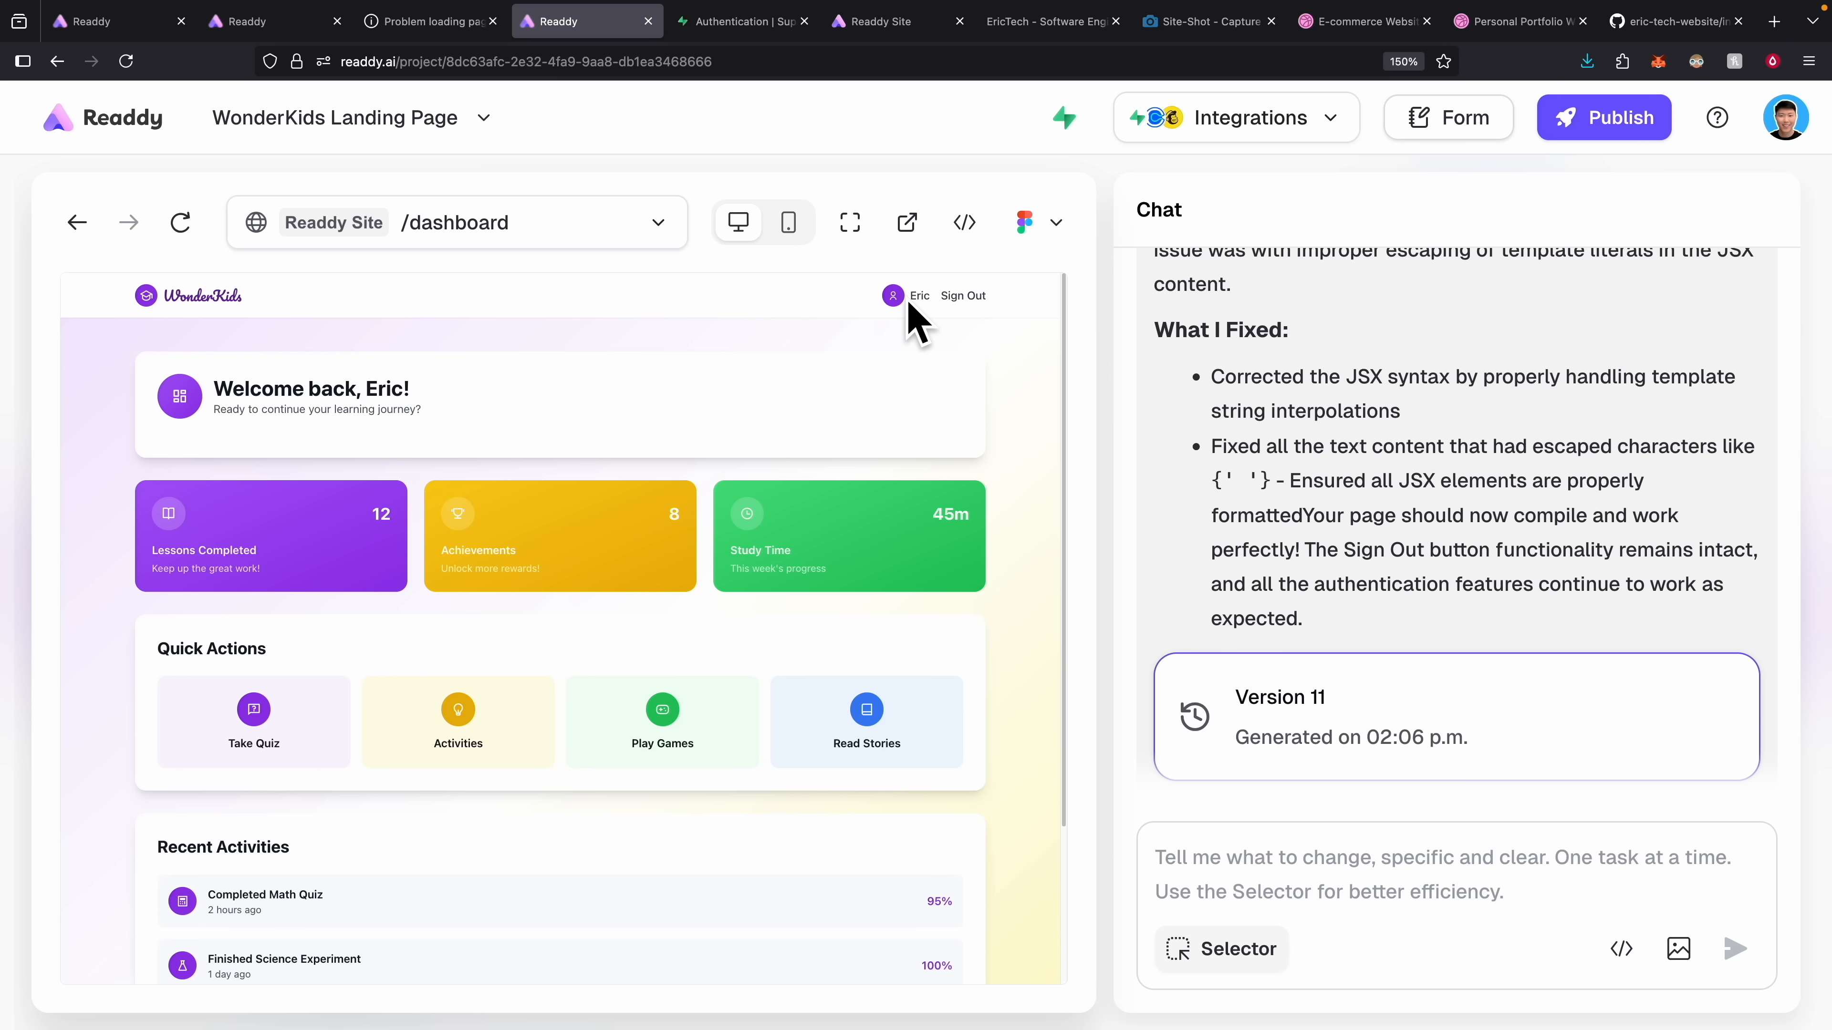
Review the learner dashboard, then sign out back to the WonderKids homepage.
{"action": "scroll", "coordinate": [397, 714], "scroll_direction": "down", "scroll_amount": 3}
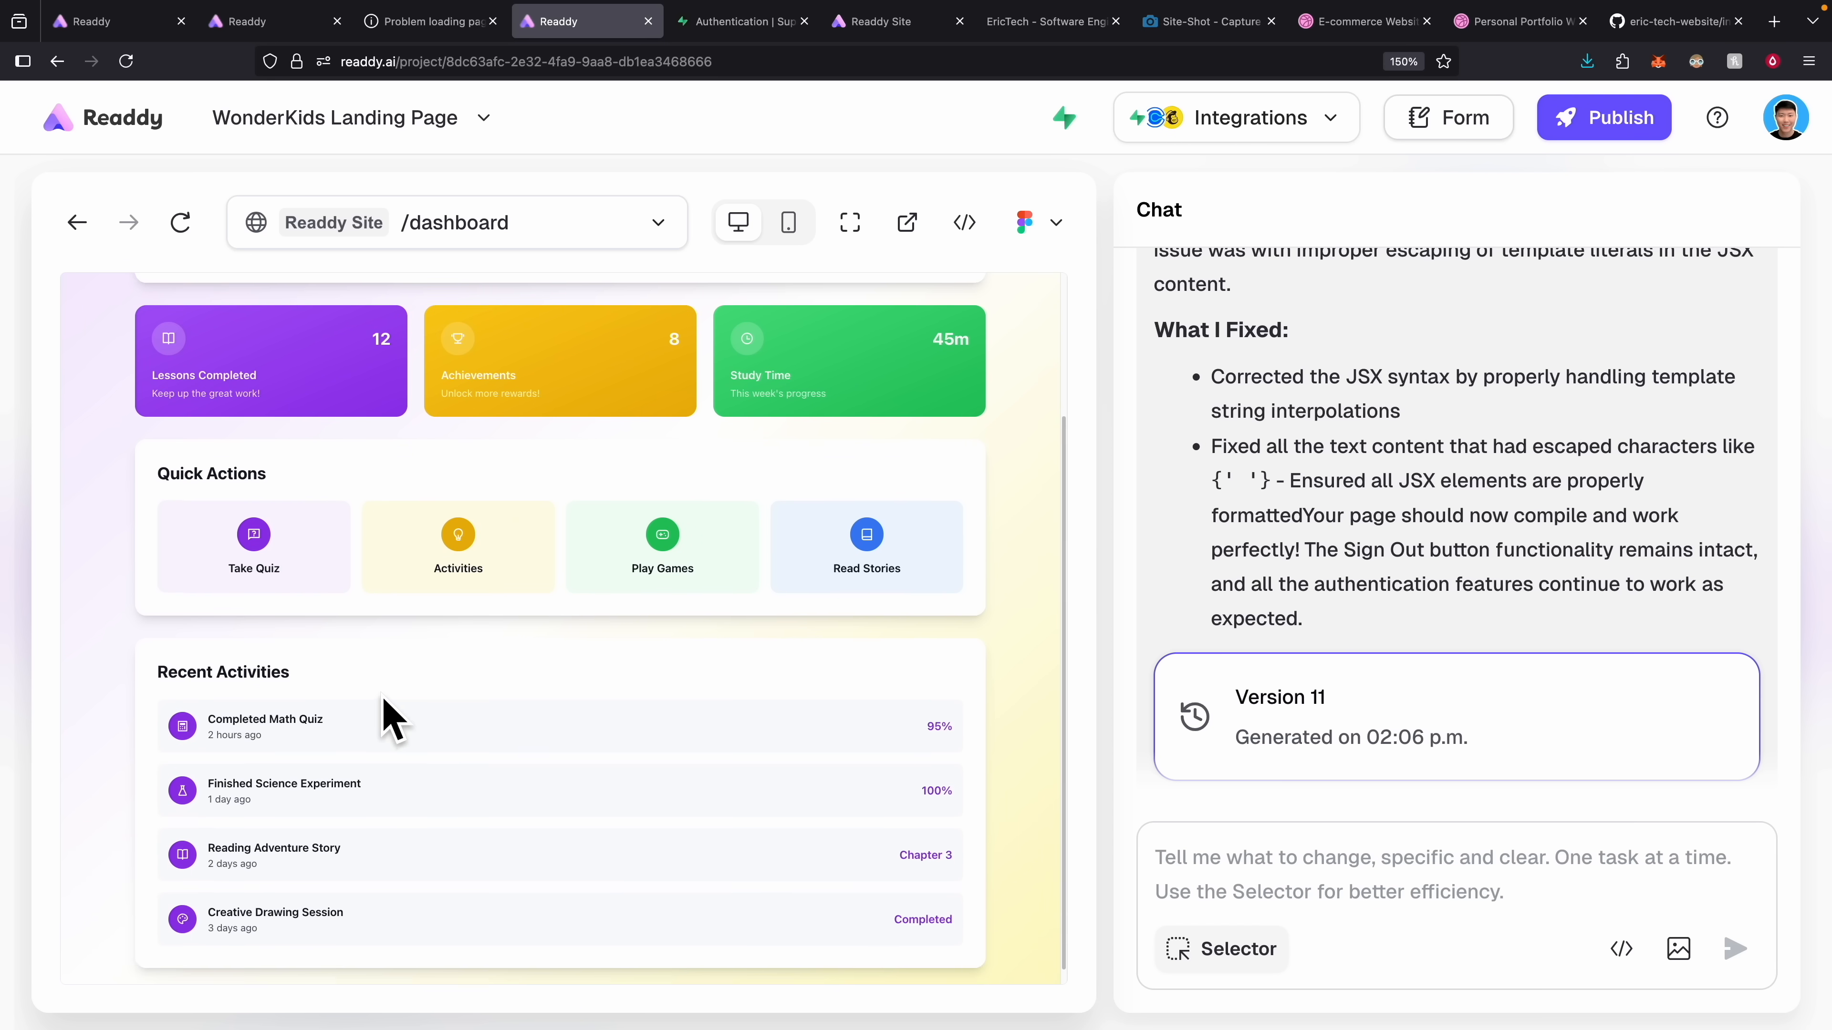
{"action": "scroll", "coordinate": [217, 332], "scroll_direction": "up", "scroll_amount": 3}
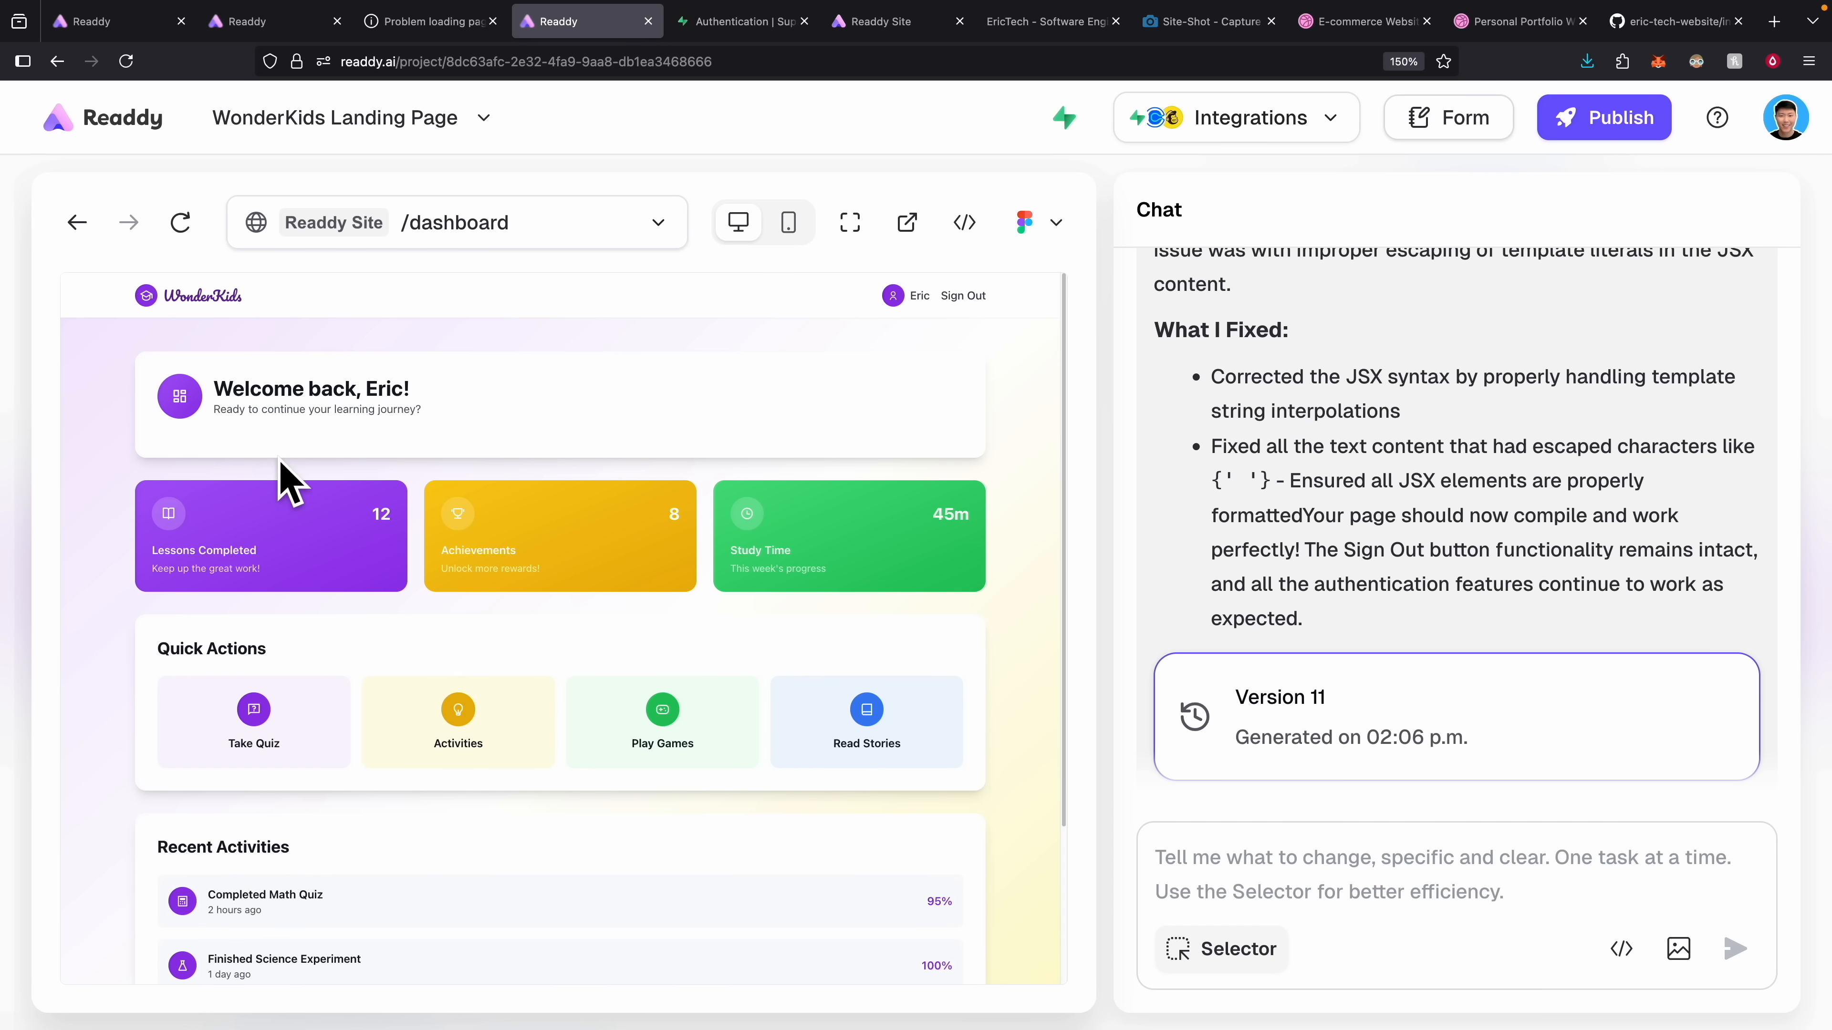
{"action": "scroll", "coordinate": [285, 485], "scroll_direction": "down", "scroll_amount": 1}
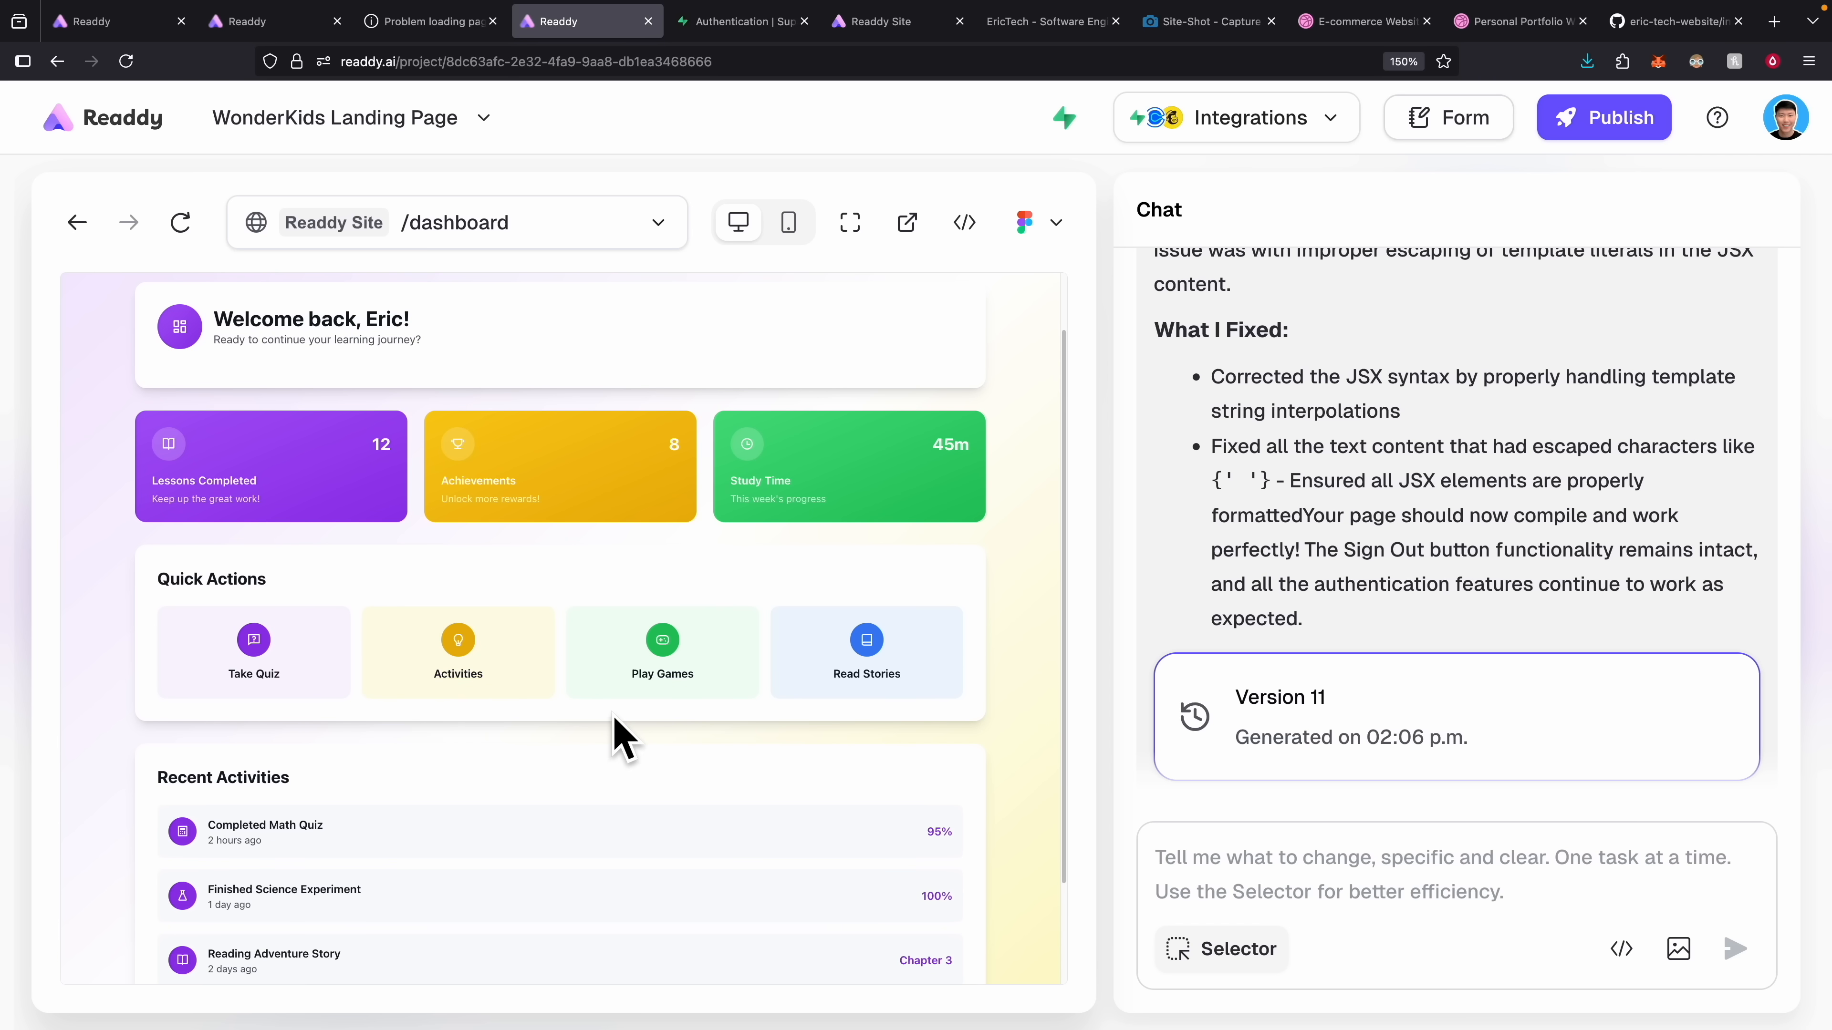
{"action": "scroll", "coordinate": [621, 736], "scroll_direction": "up", "scroll_amount": 1}
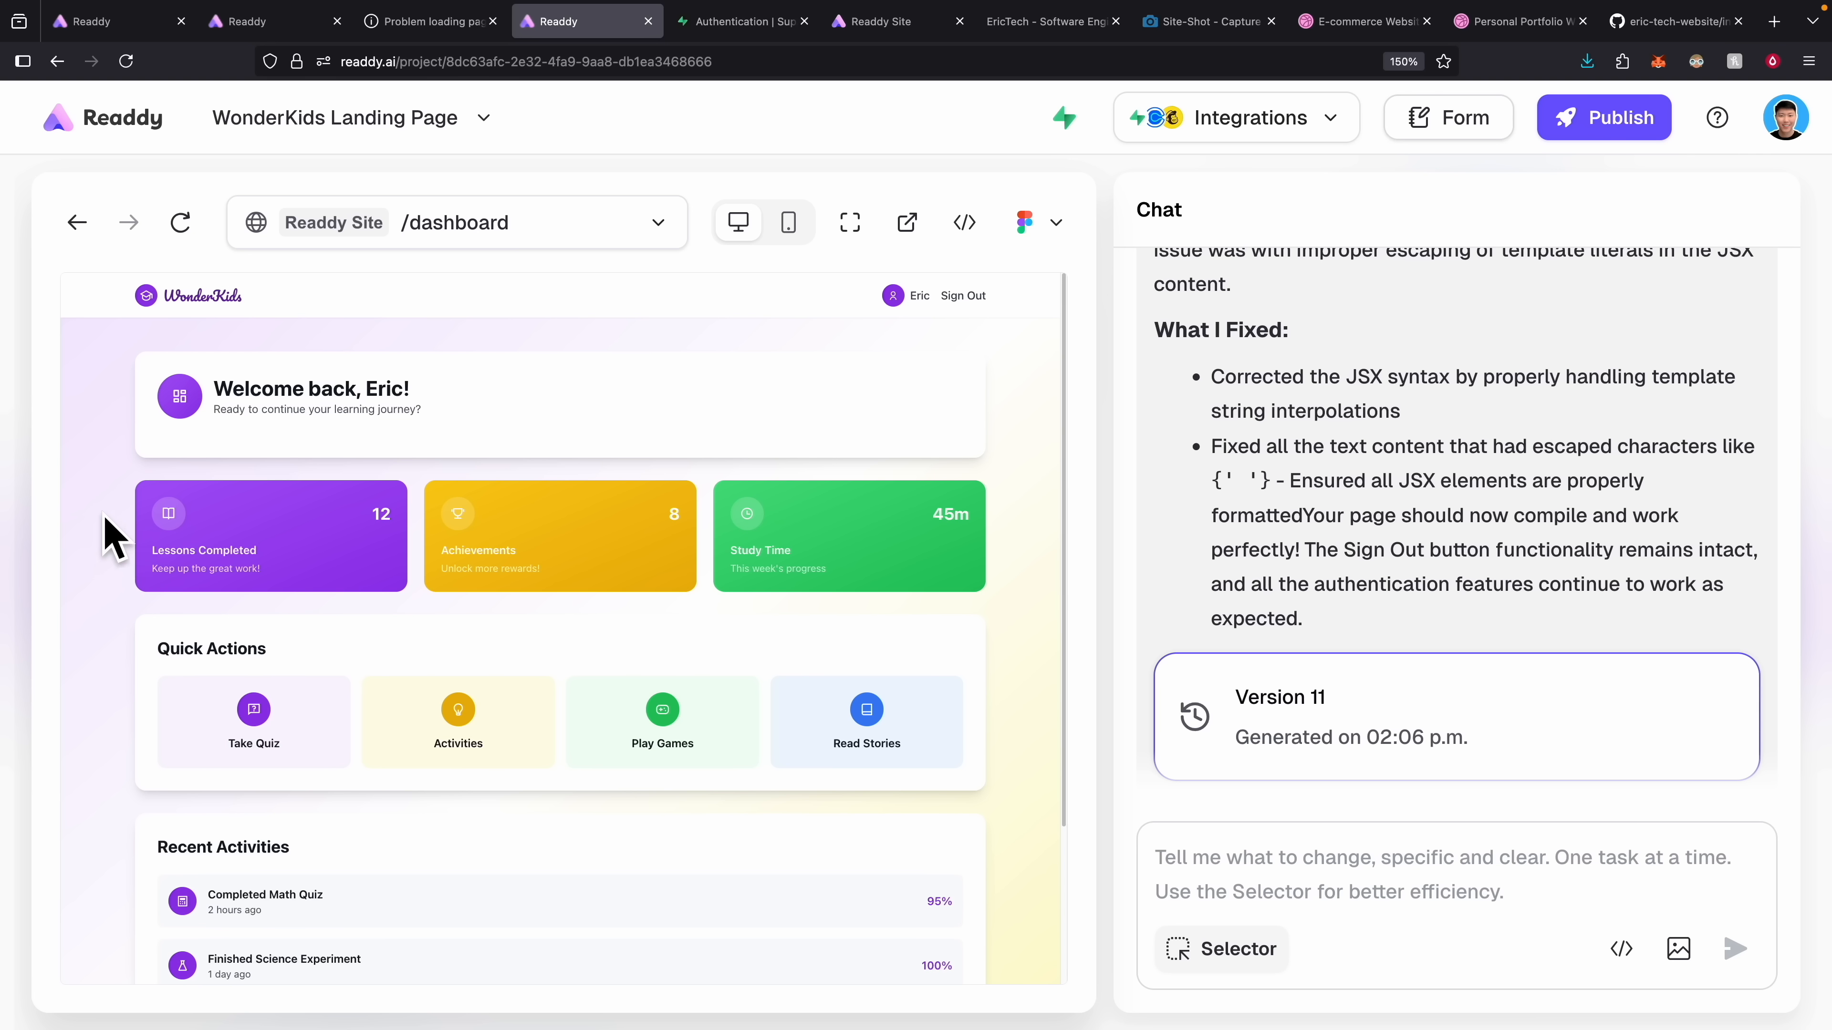
{"action": "left_click", "coordinate": [964, 296]}
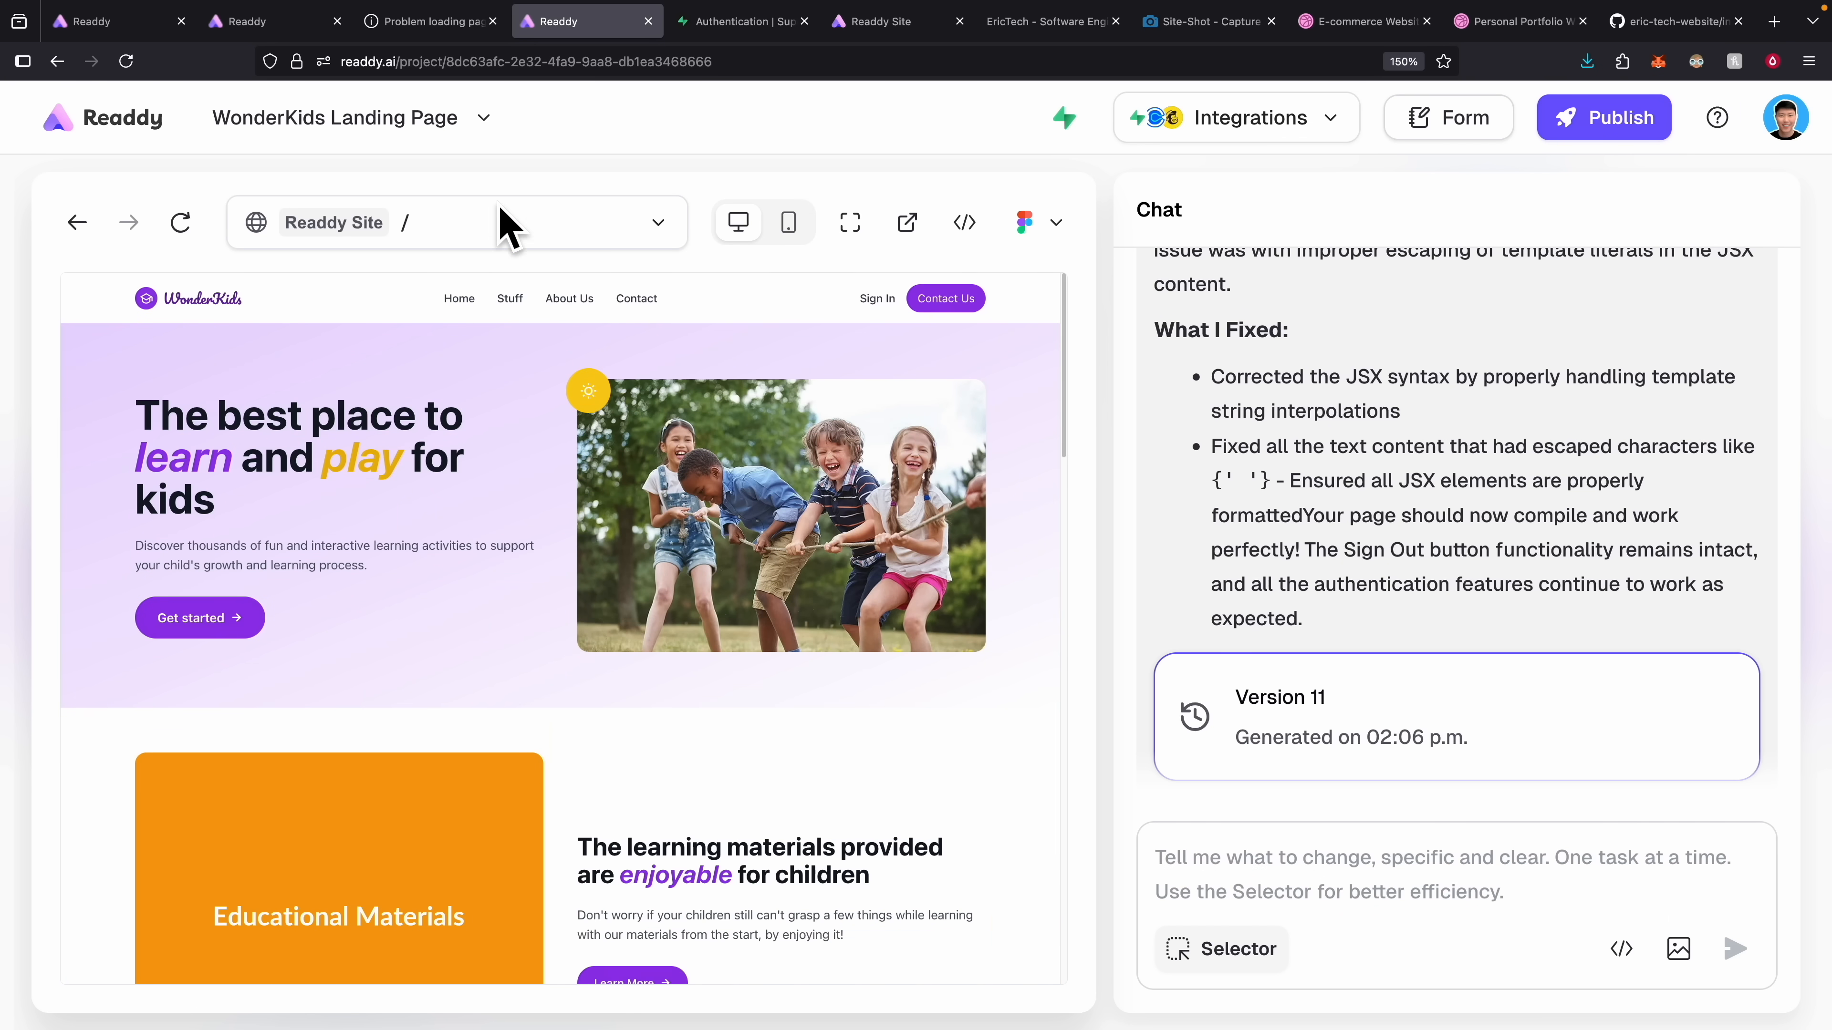
Load the /dashboard route in the preview to confirm it redirects signed-out visitors to /.
{"action": "left_click", "coordinate": [496, 218]}
{"action": "left_click", "coordinate": [437, 323]}
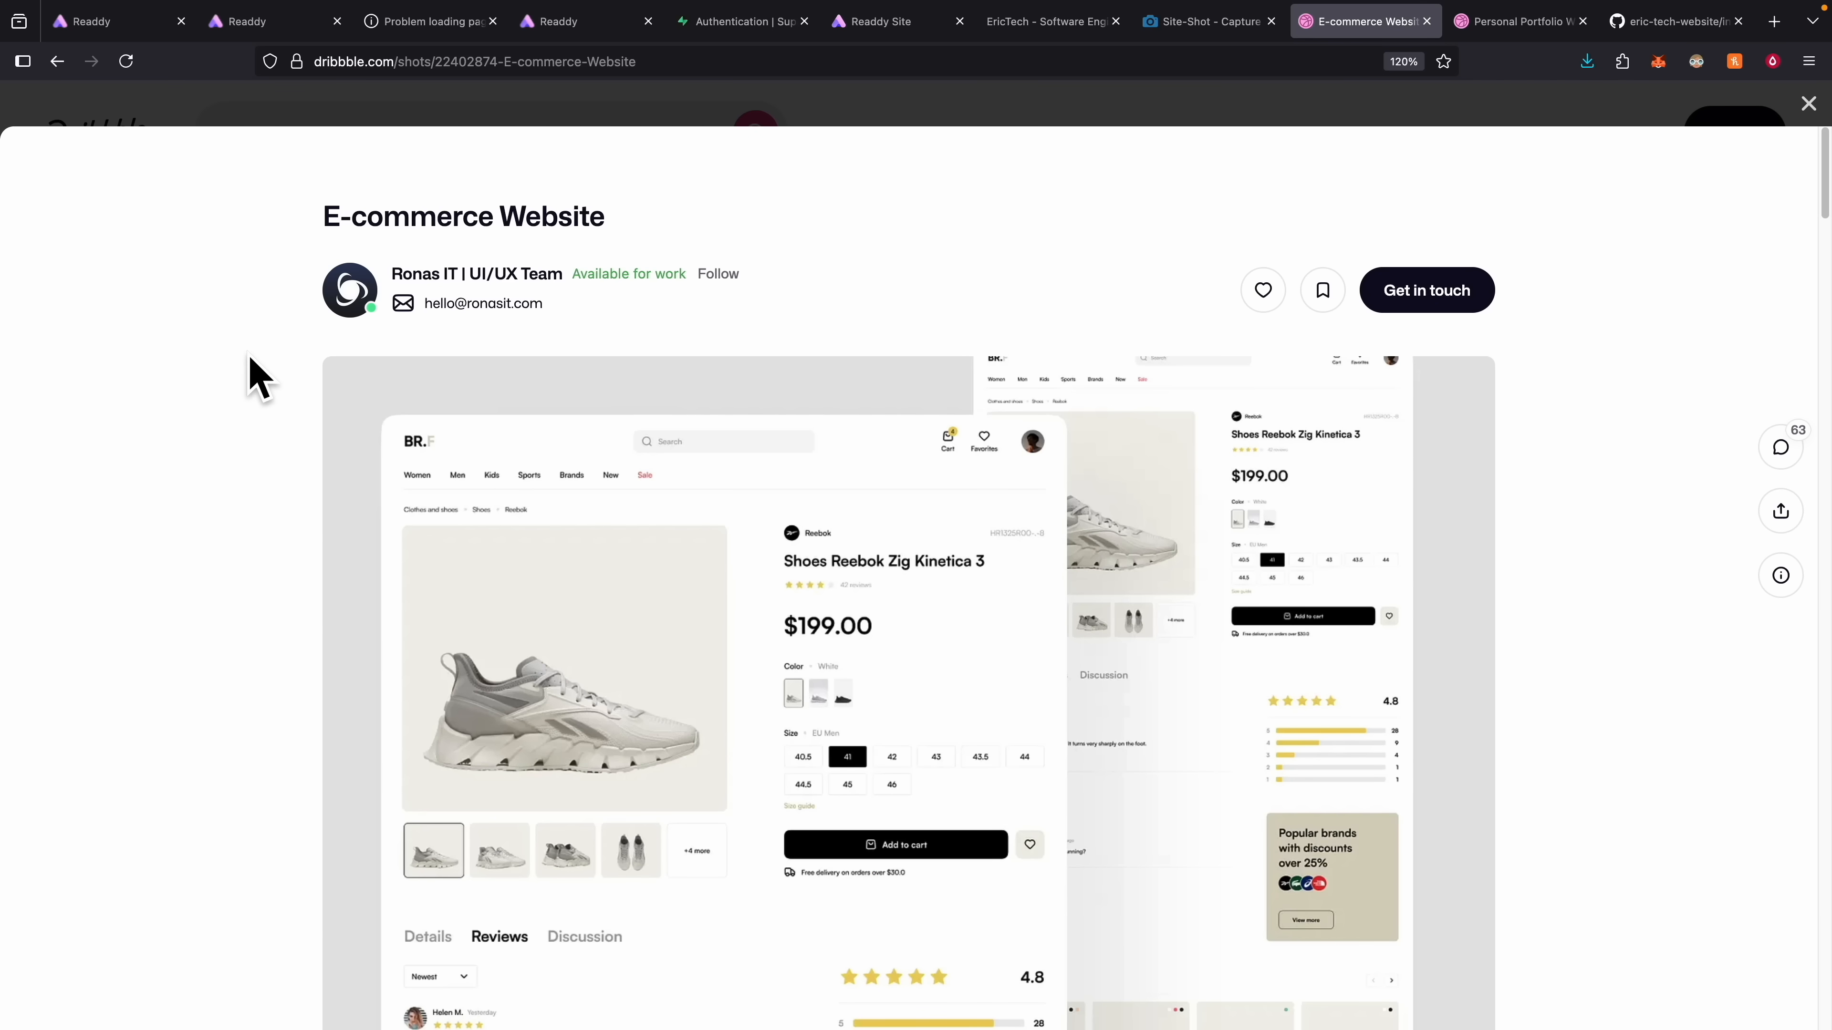
Scroll the sneaker store from the 'Step Into Style' hero through categories, Featured Products and footer.
{"action": "scroll", "coordinate": [499, 622], "scroll_direction": "down", "scroll_amount": 1}
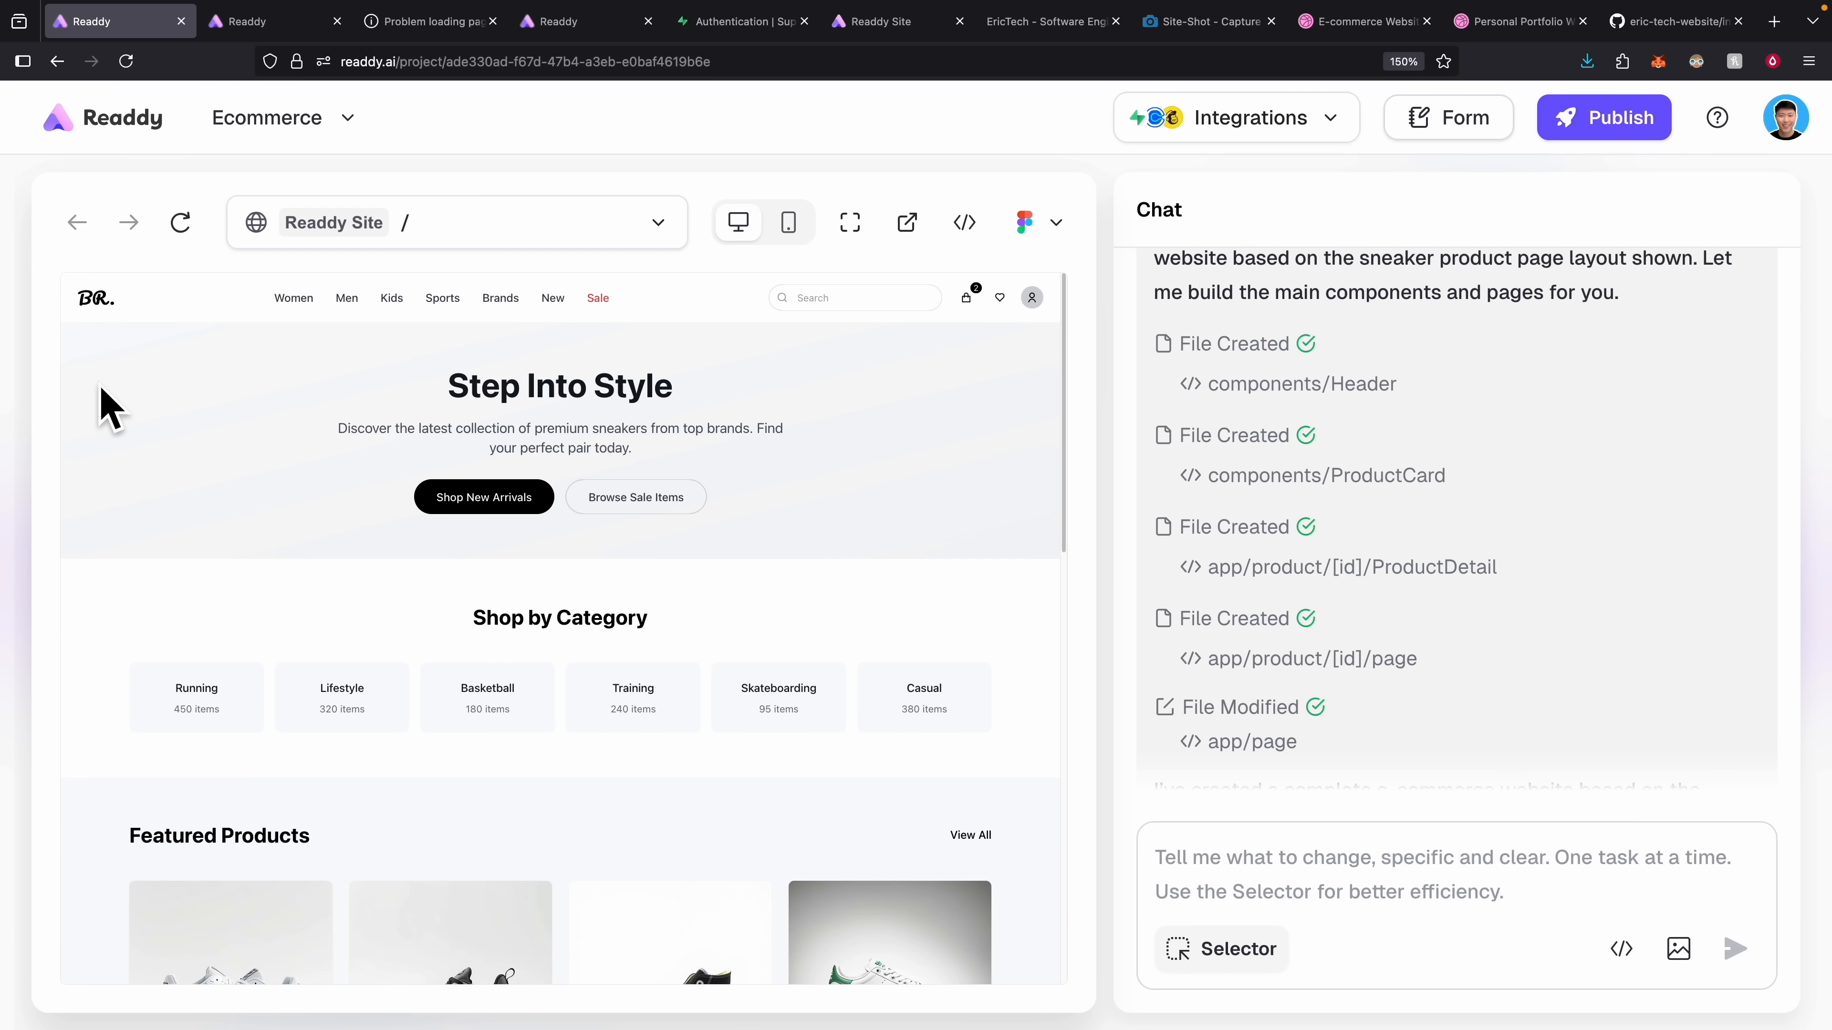
{"action": "scroll", "coordinate": [216, 494], "scroll_direction": "down", "scroll_amount": 2}
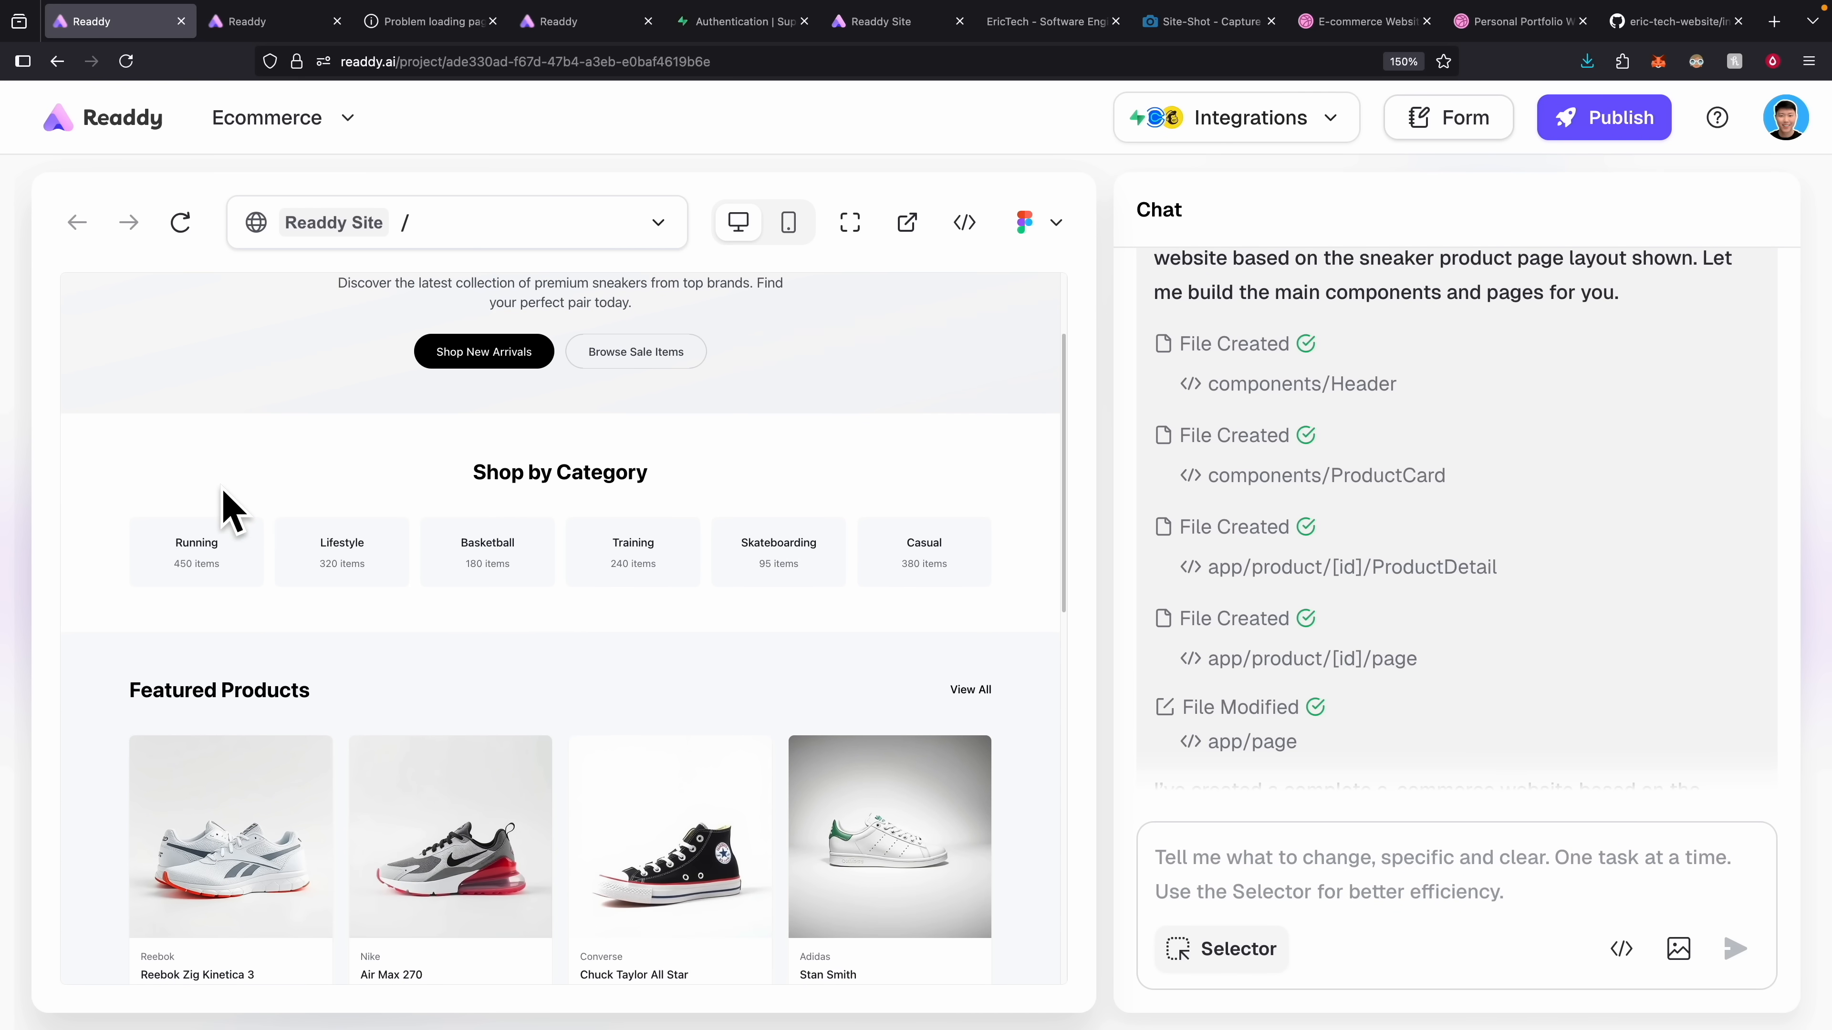
{"action": "scroll", "coordinate": [231, 512], "scroll_direction": "down", "scroll_amount": 4}
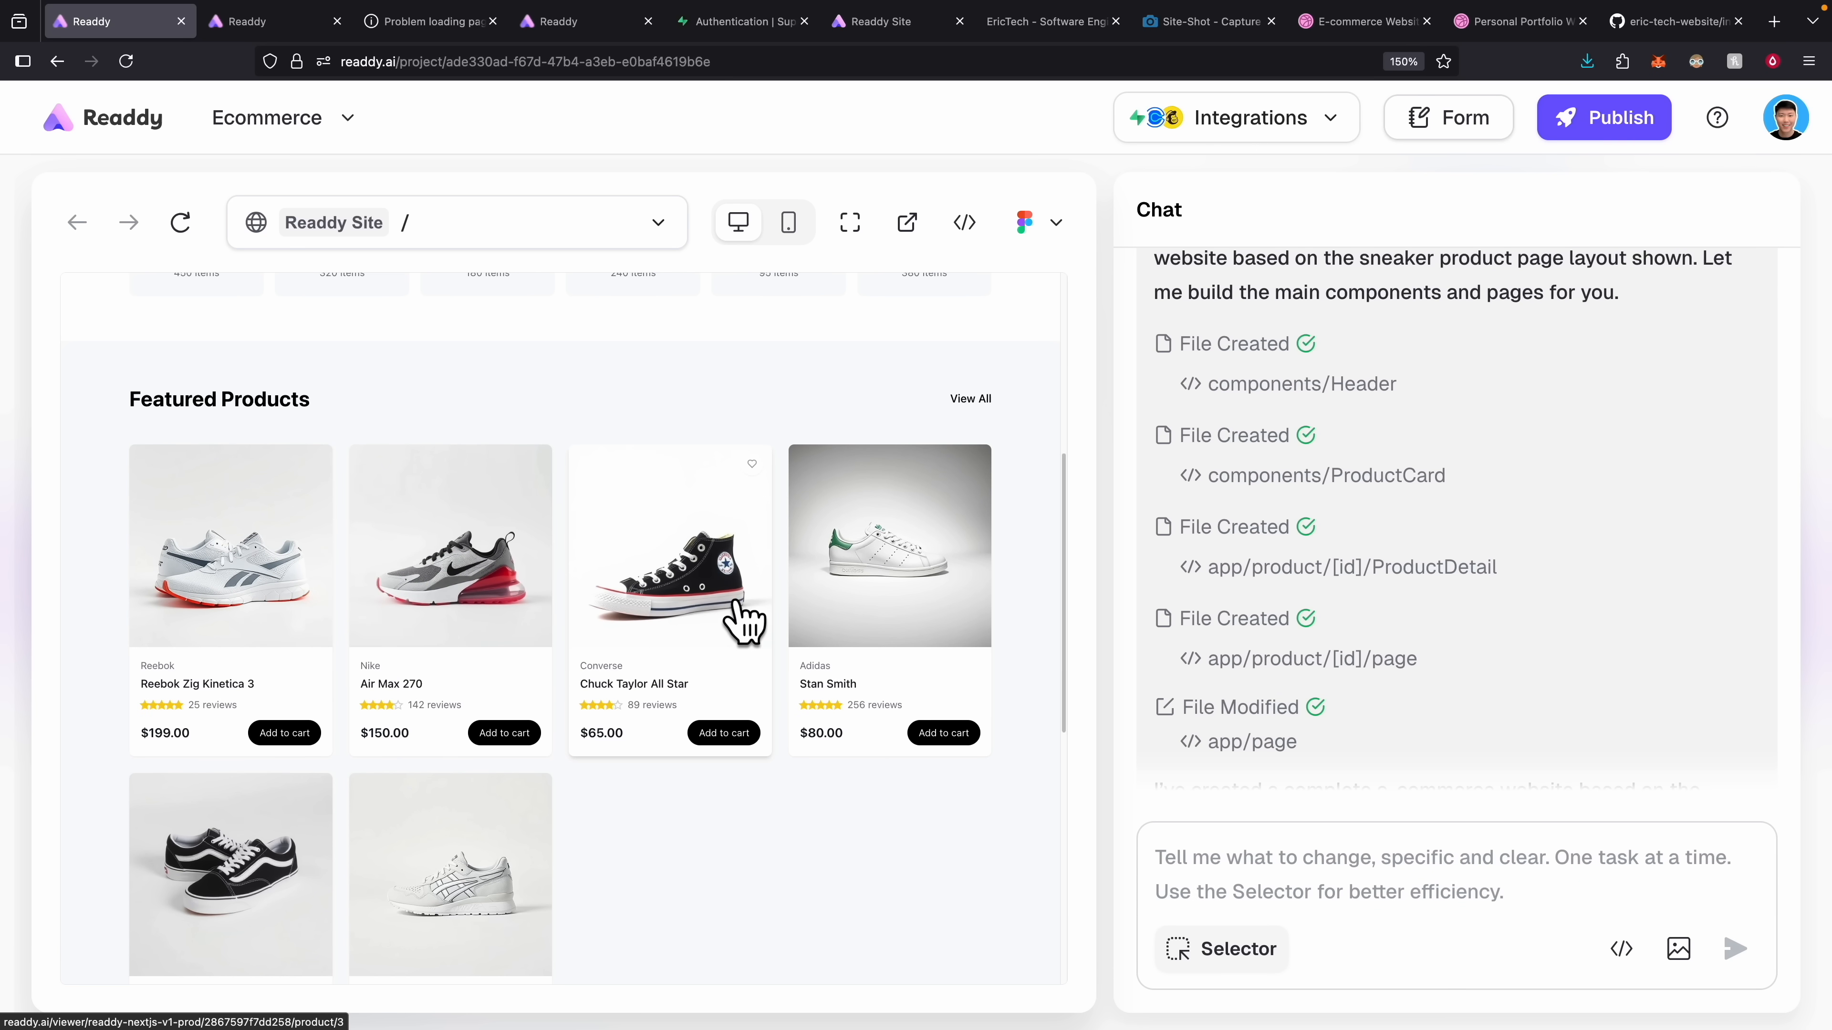
{"action": "scroll", "coordinate": [808, 664], "scroll_direction": "down", "scroll_amount": 1}
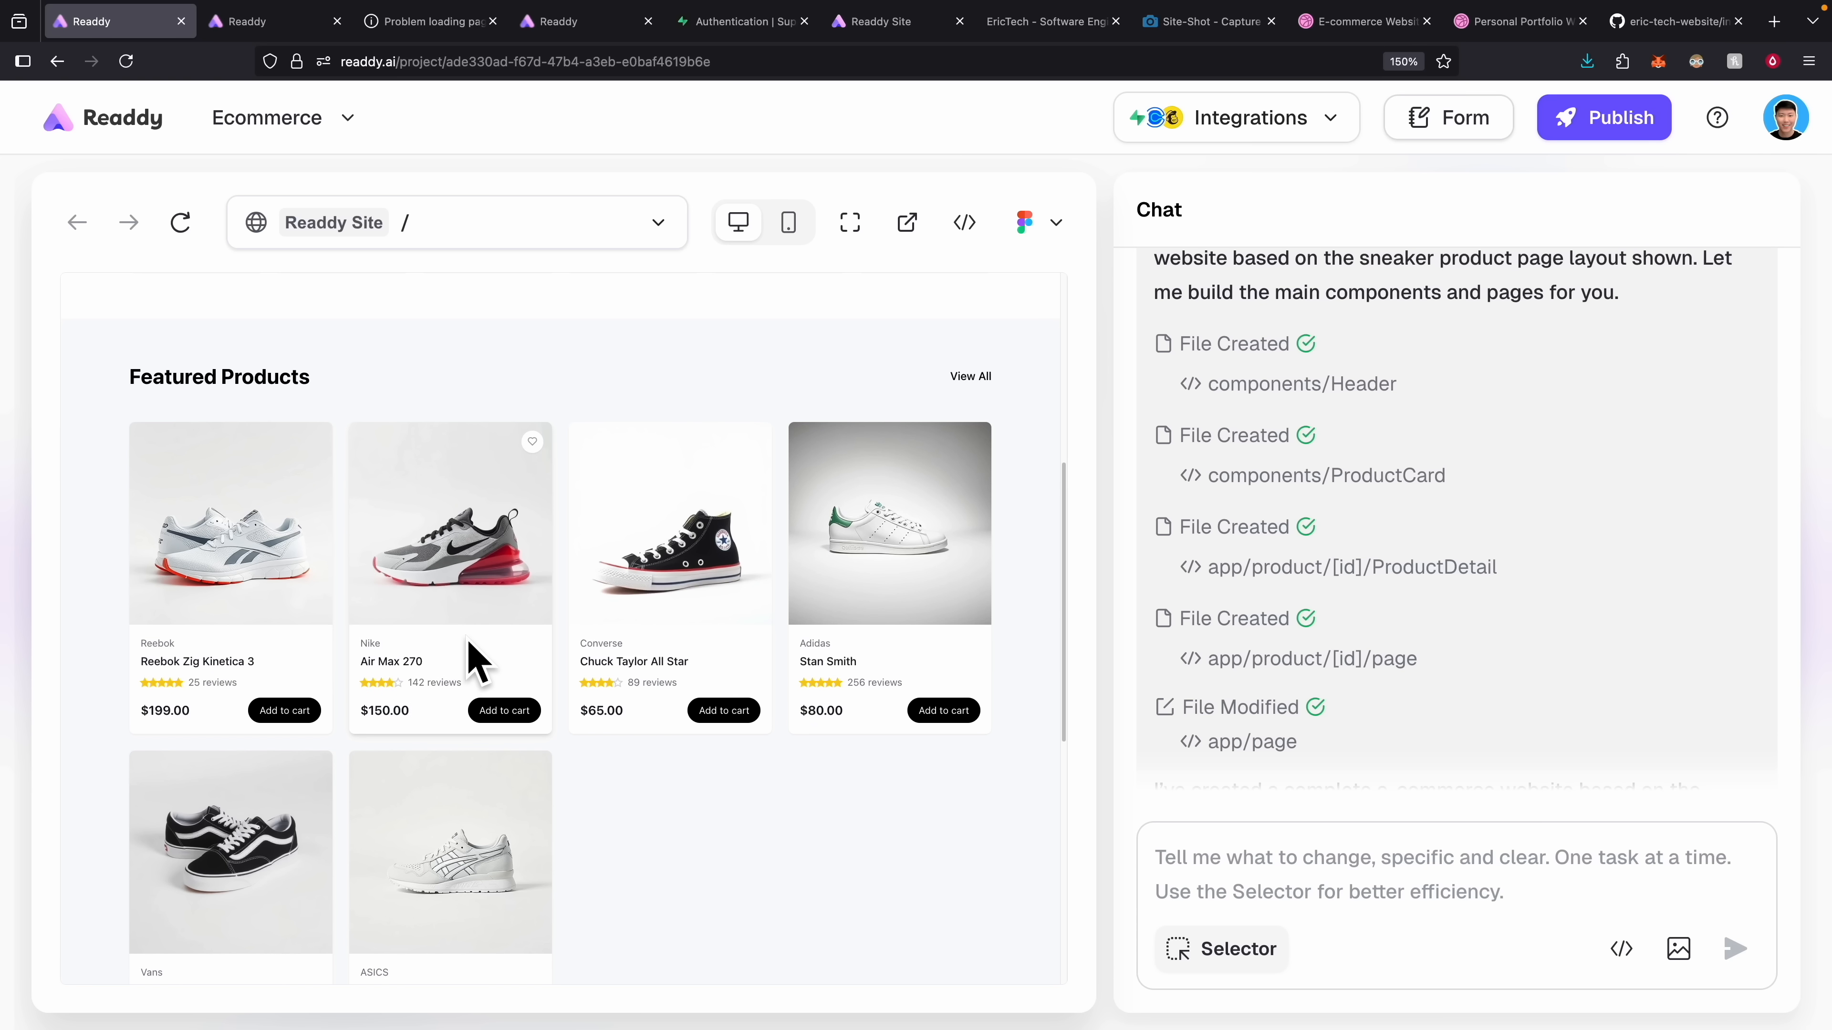
{"action": "scroll", "coordinate": [468, 640], "scroll_direction": "up", "scroll_amount": 1}
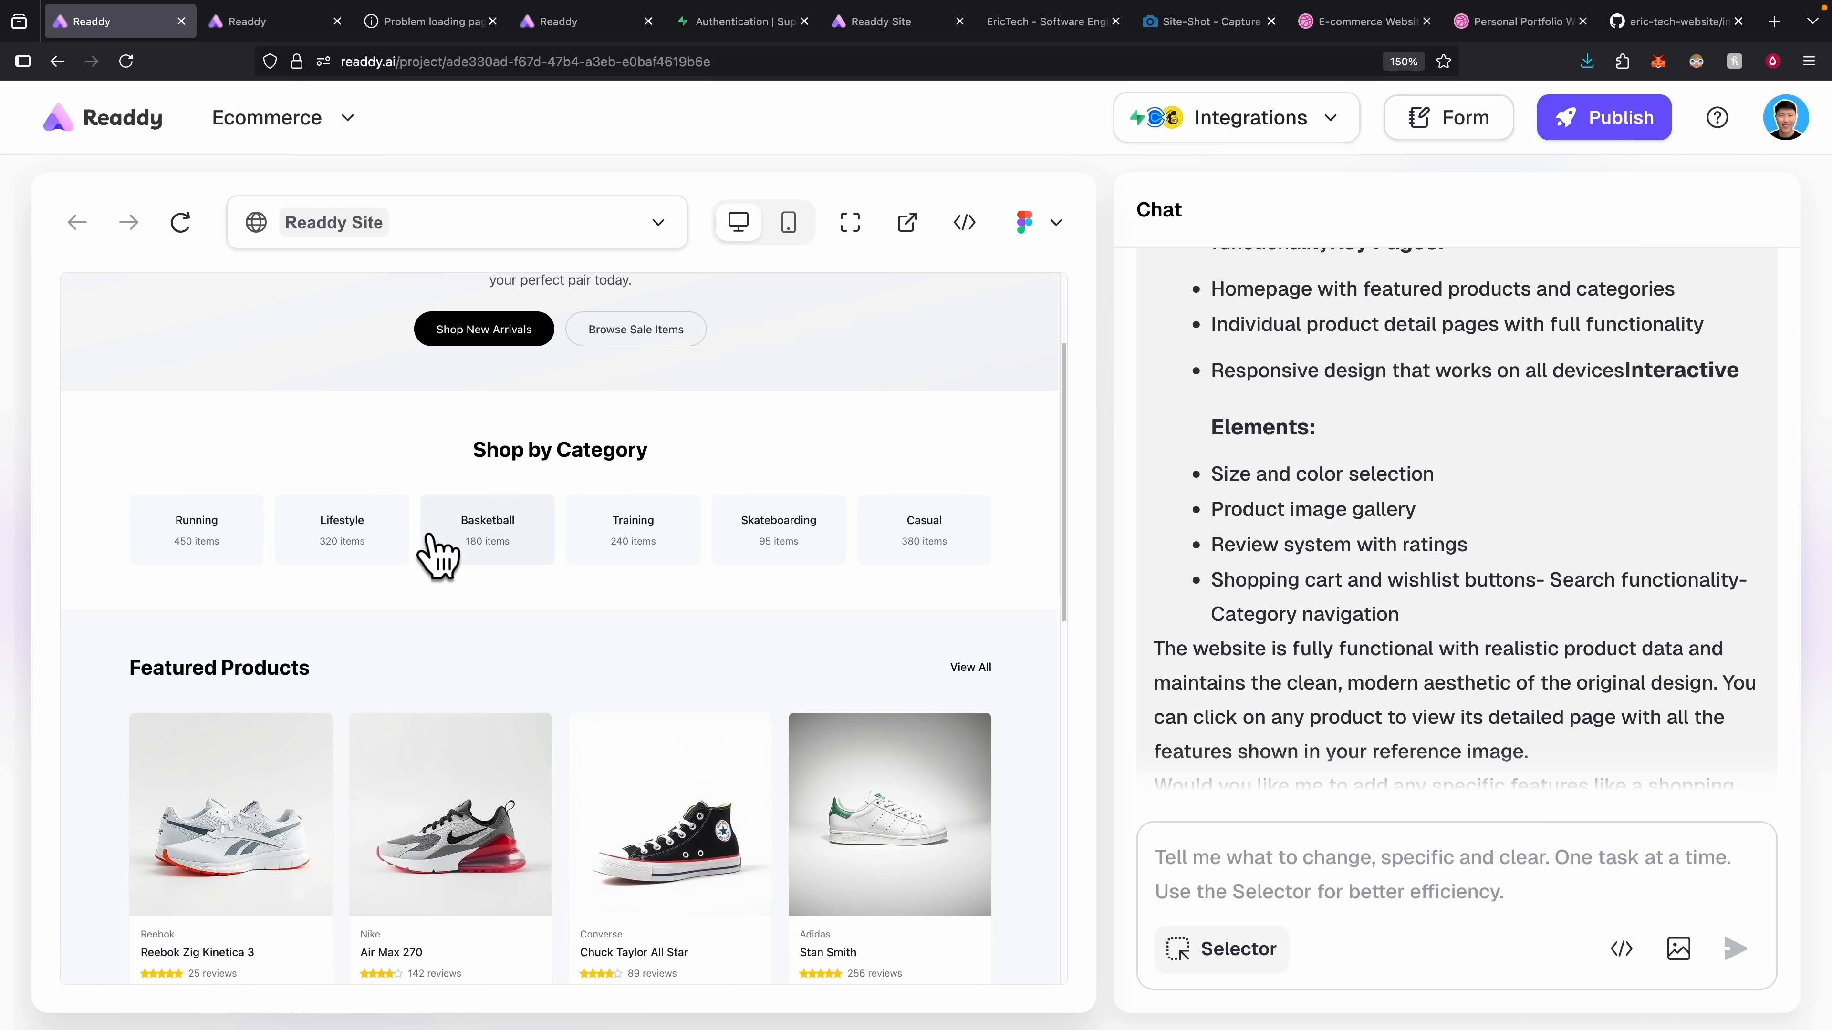
{"action": "scroll", "coordinate": [503, 544], "scroll_direction": "up", "scroll_amount": 5}
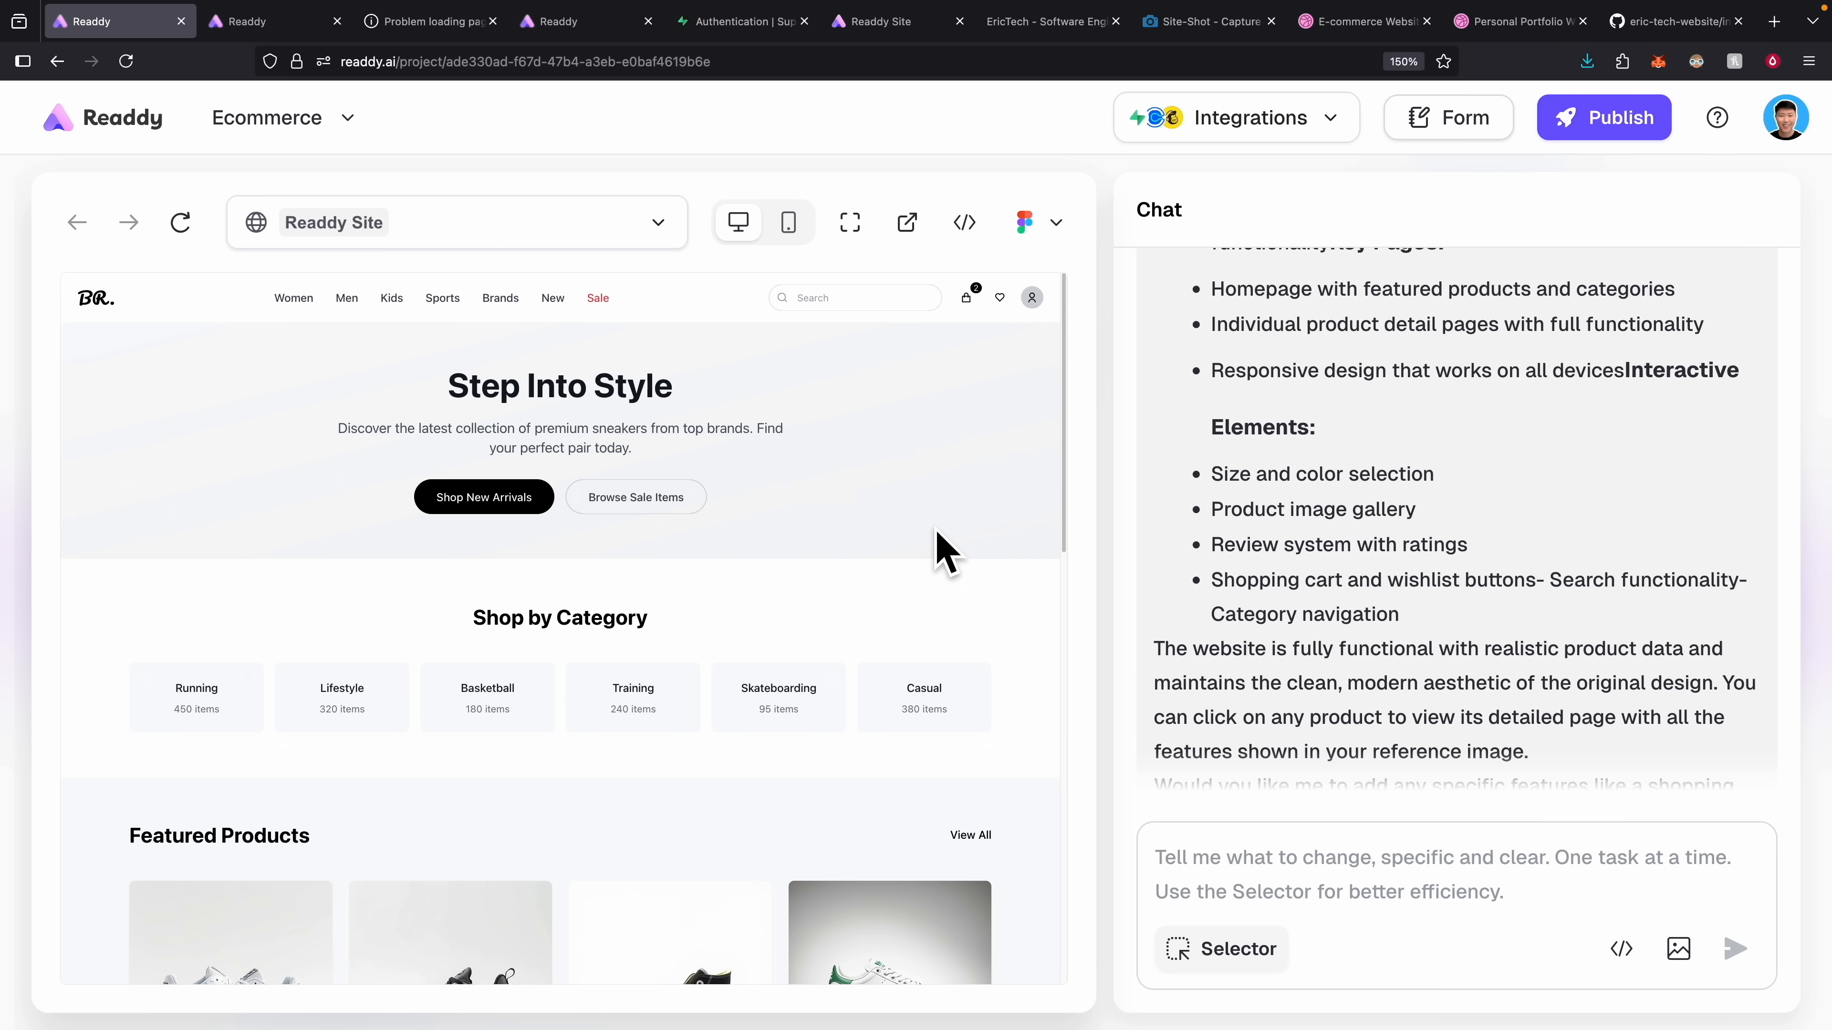
{"action": "scroll", "coordinate": [944, 552], "scroll_direction": "down", "scroll_amount": 15}
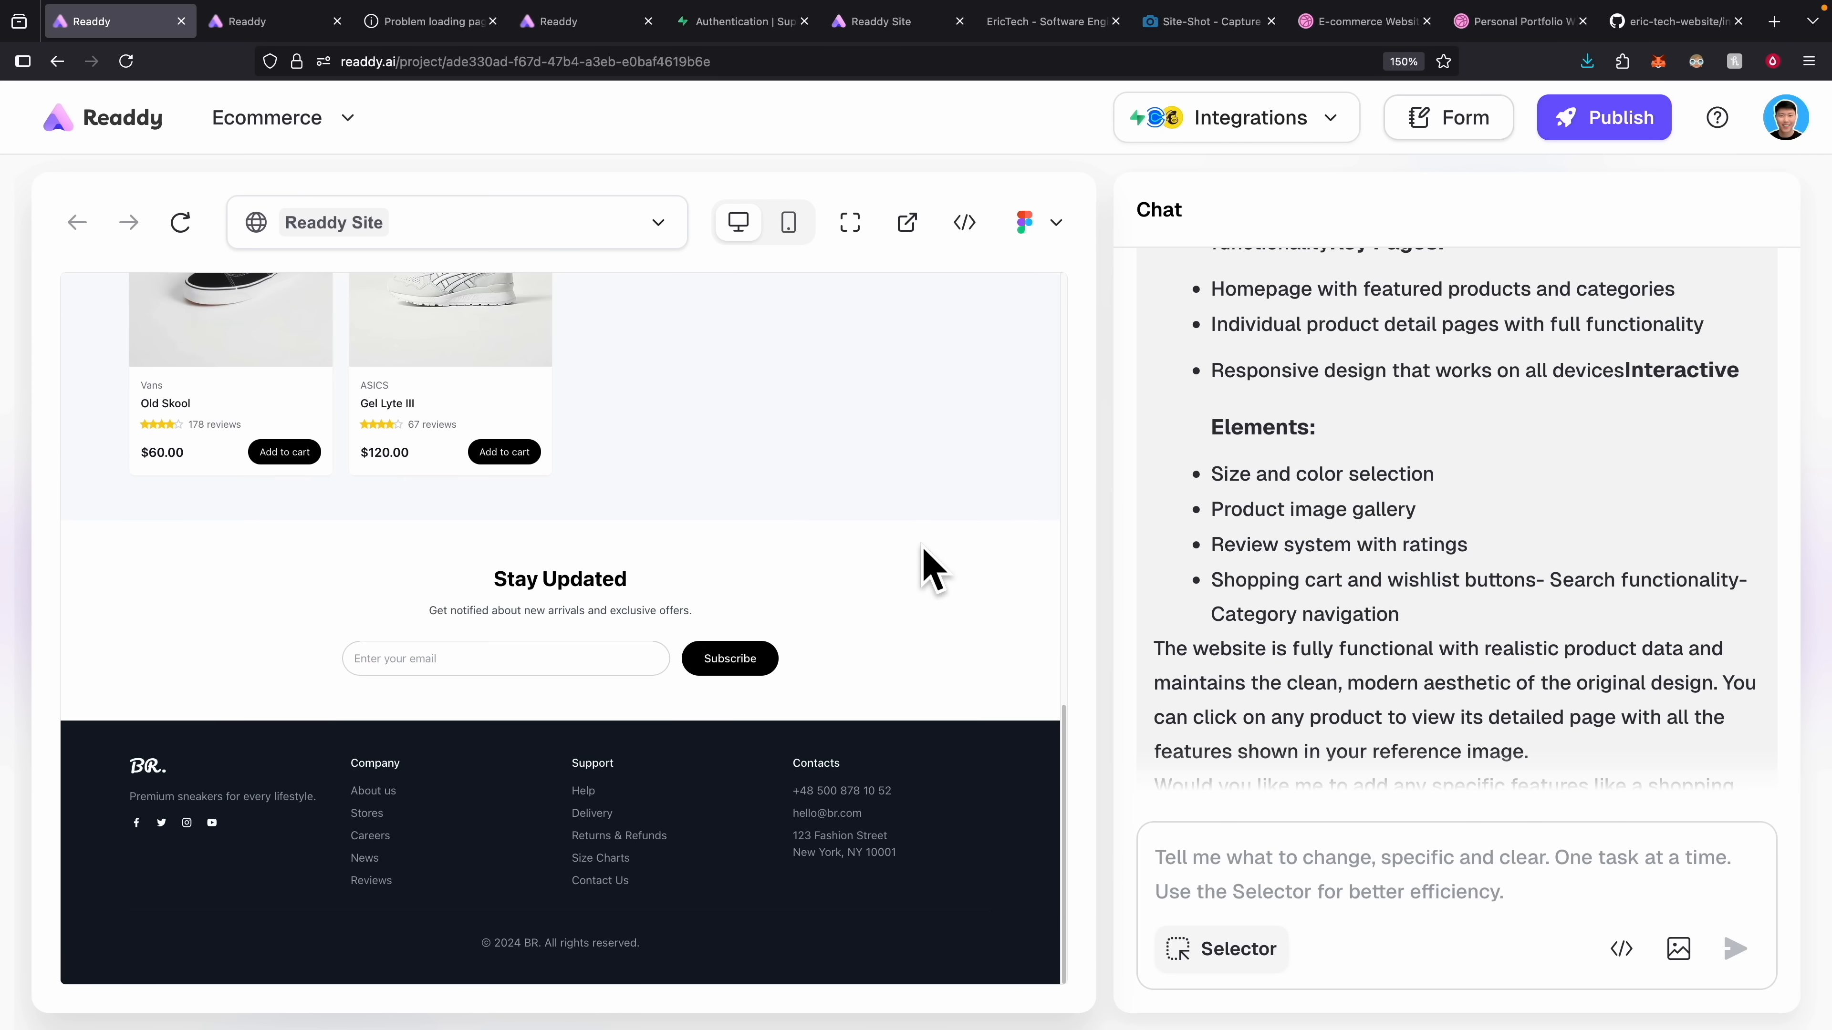
Scroll through the Personal Portfolio design on Dribbble.
{"action": "left_click", "coordinate": [1485, 25]}
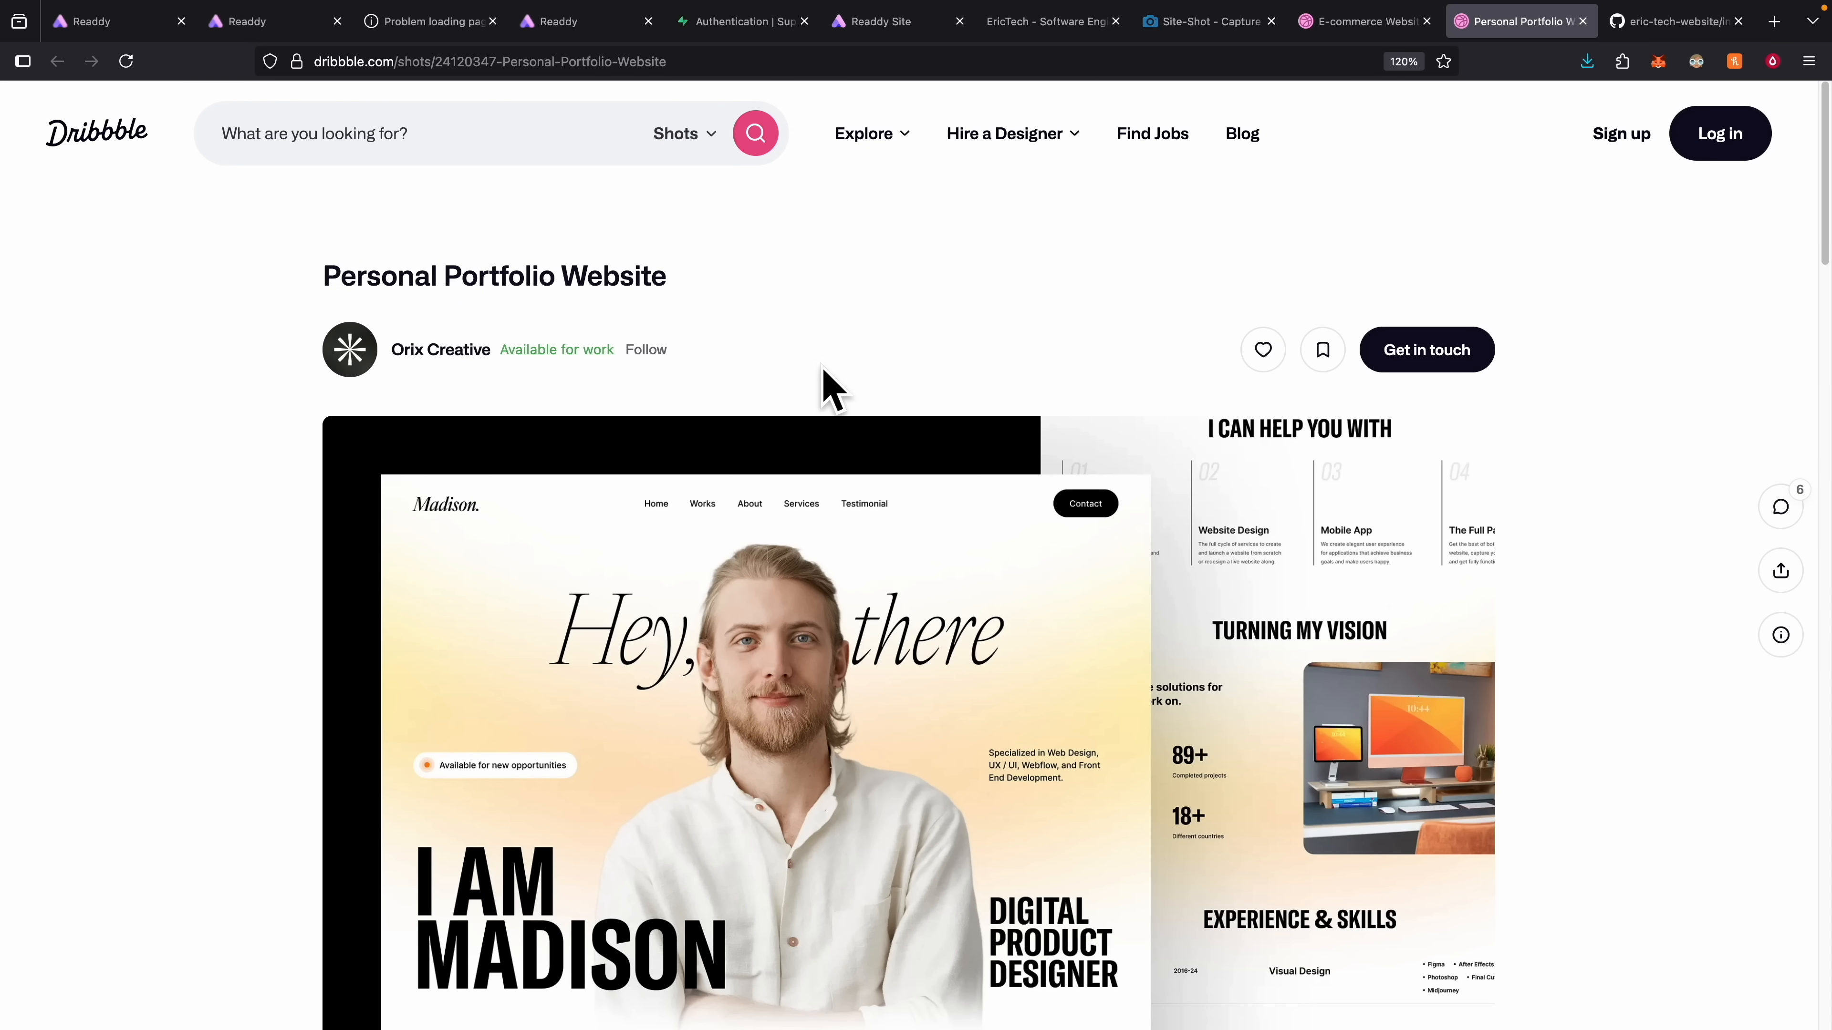
{"action": "scroll", "coordinate": [822, 383], "scroll_direction": "down", "scroll_amount": 1}
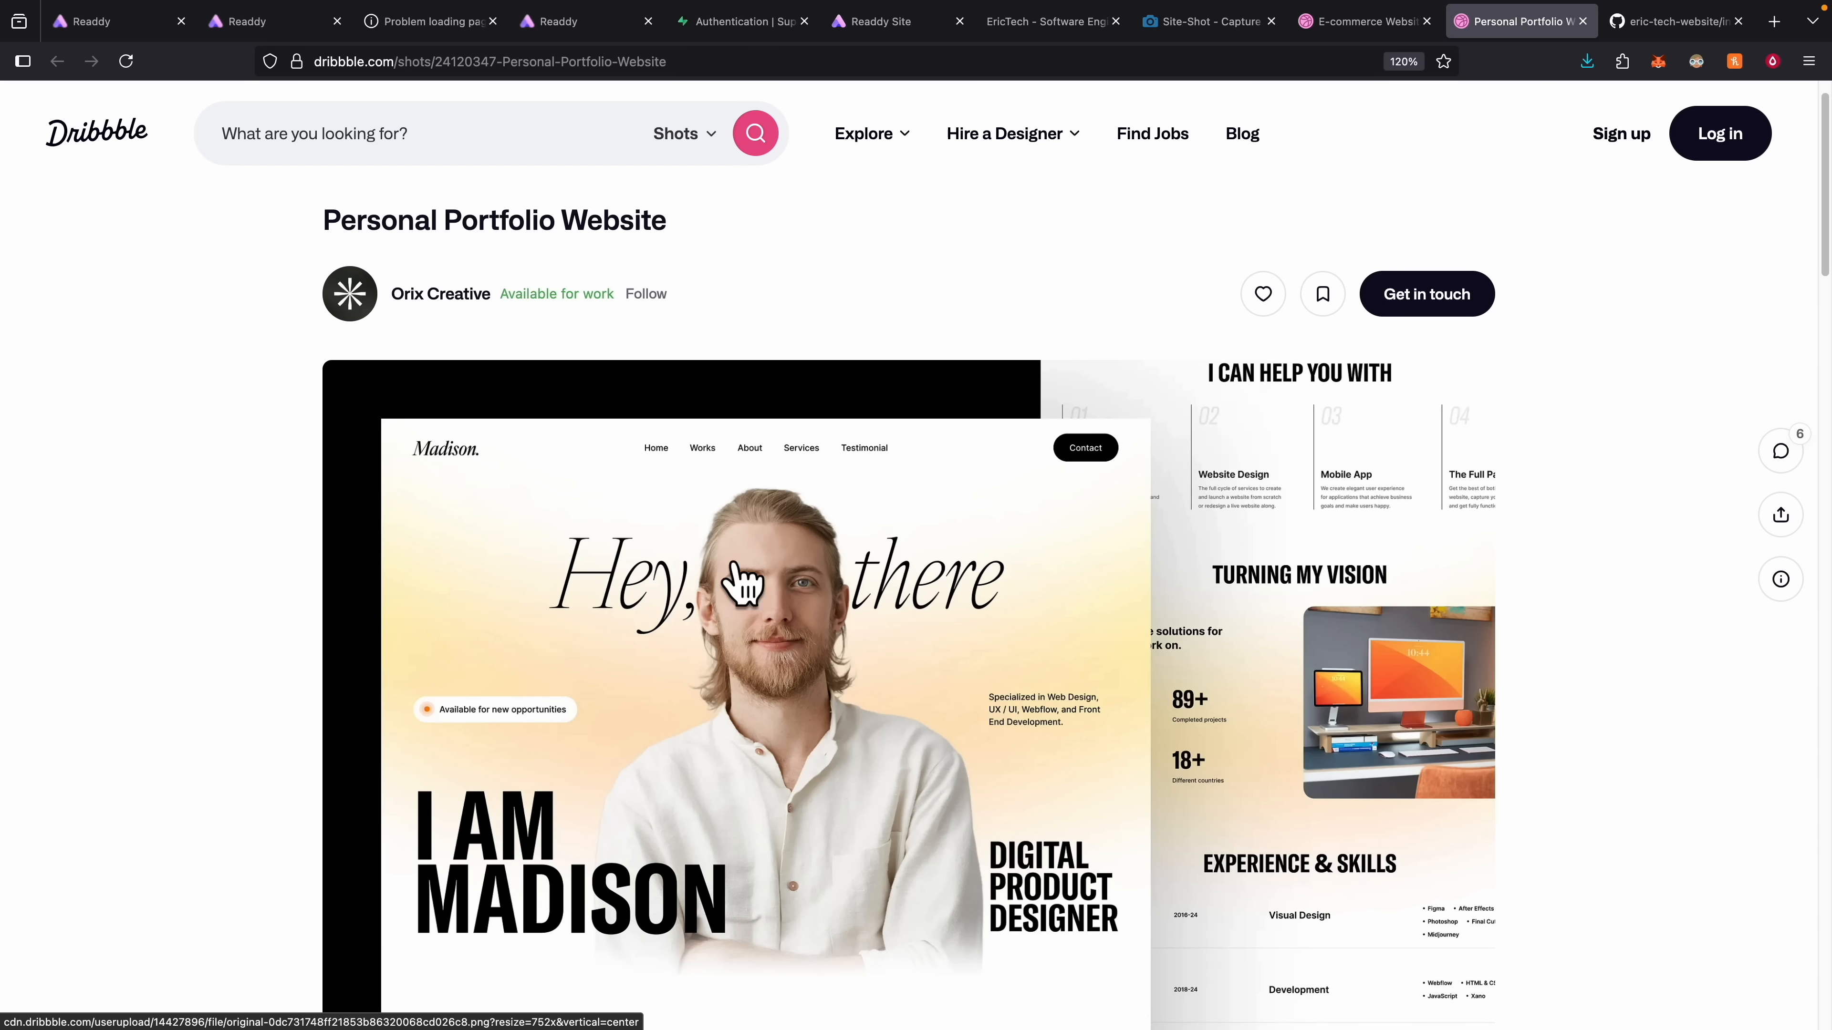
{"action": "scroll", "coordinate": [670, 549], "scroll_direction": "down", "scroll_amount": 5}
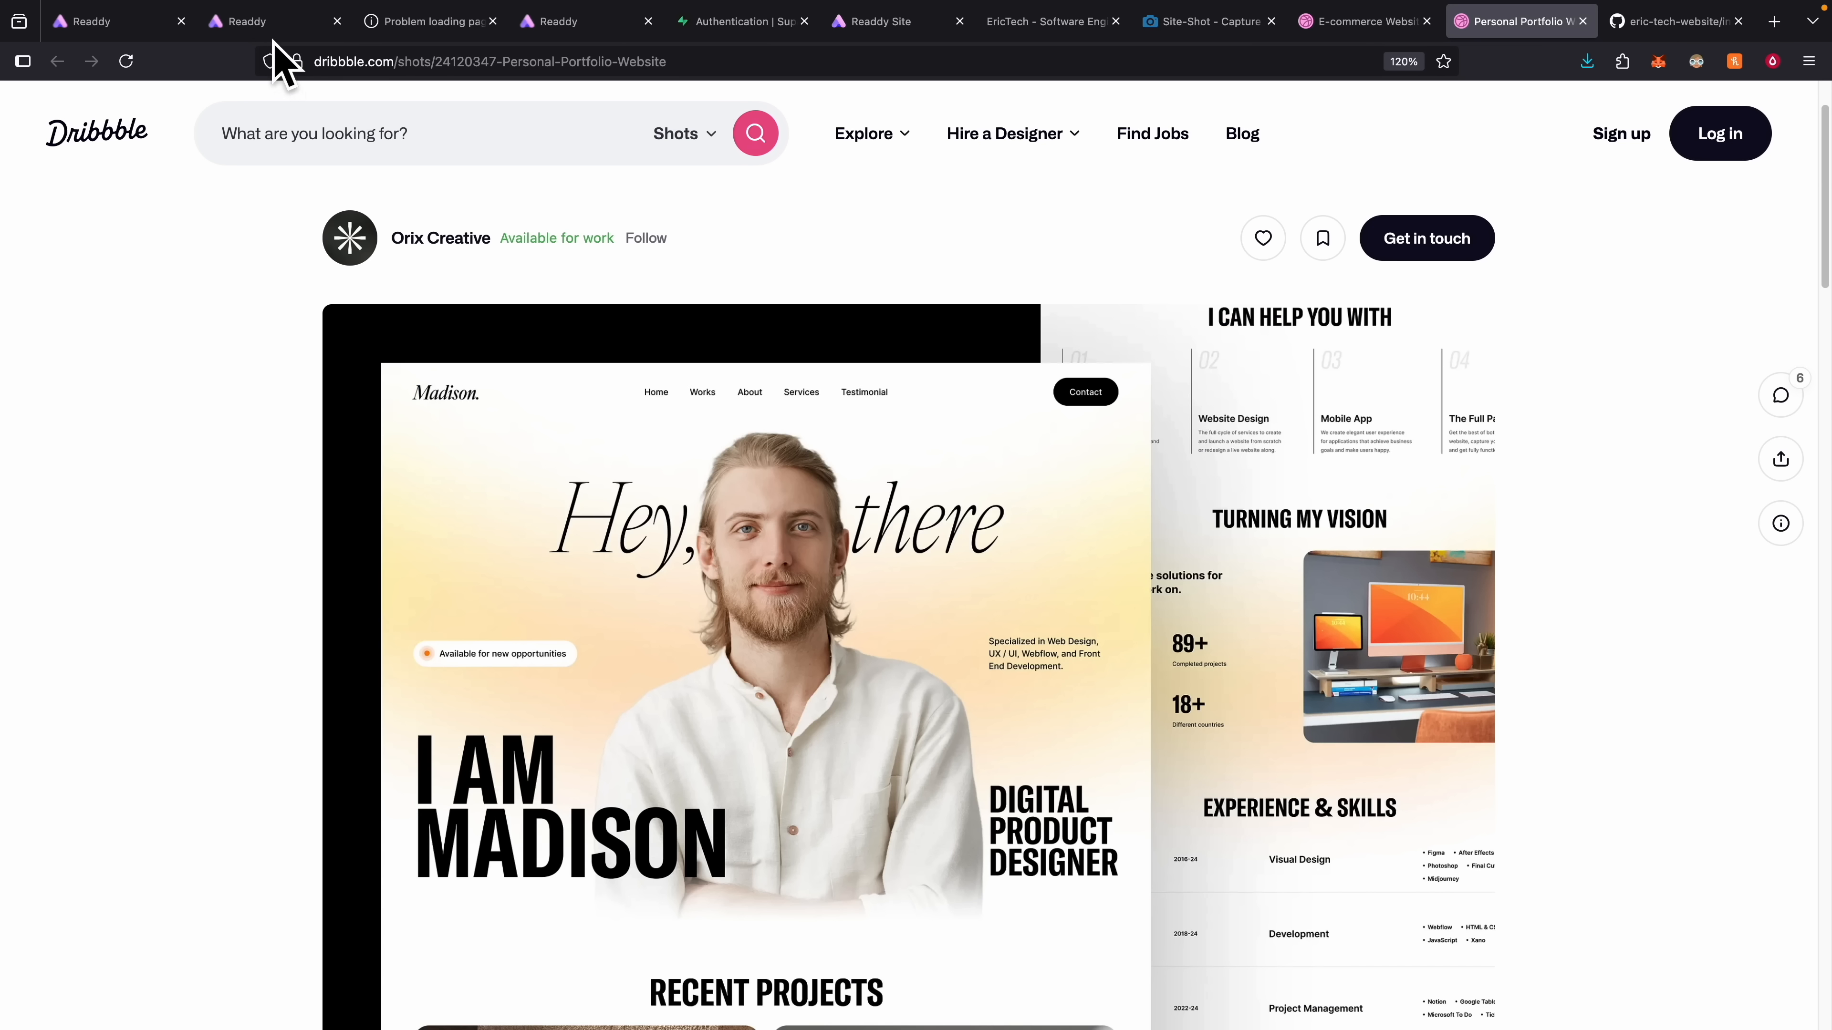
Scroll down through the Readdy-generated portfolio site.
{"action": "left_click", "coordinate": [271, 23]}
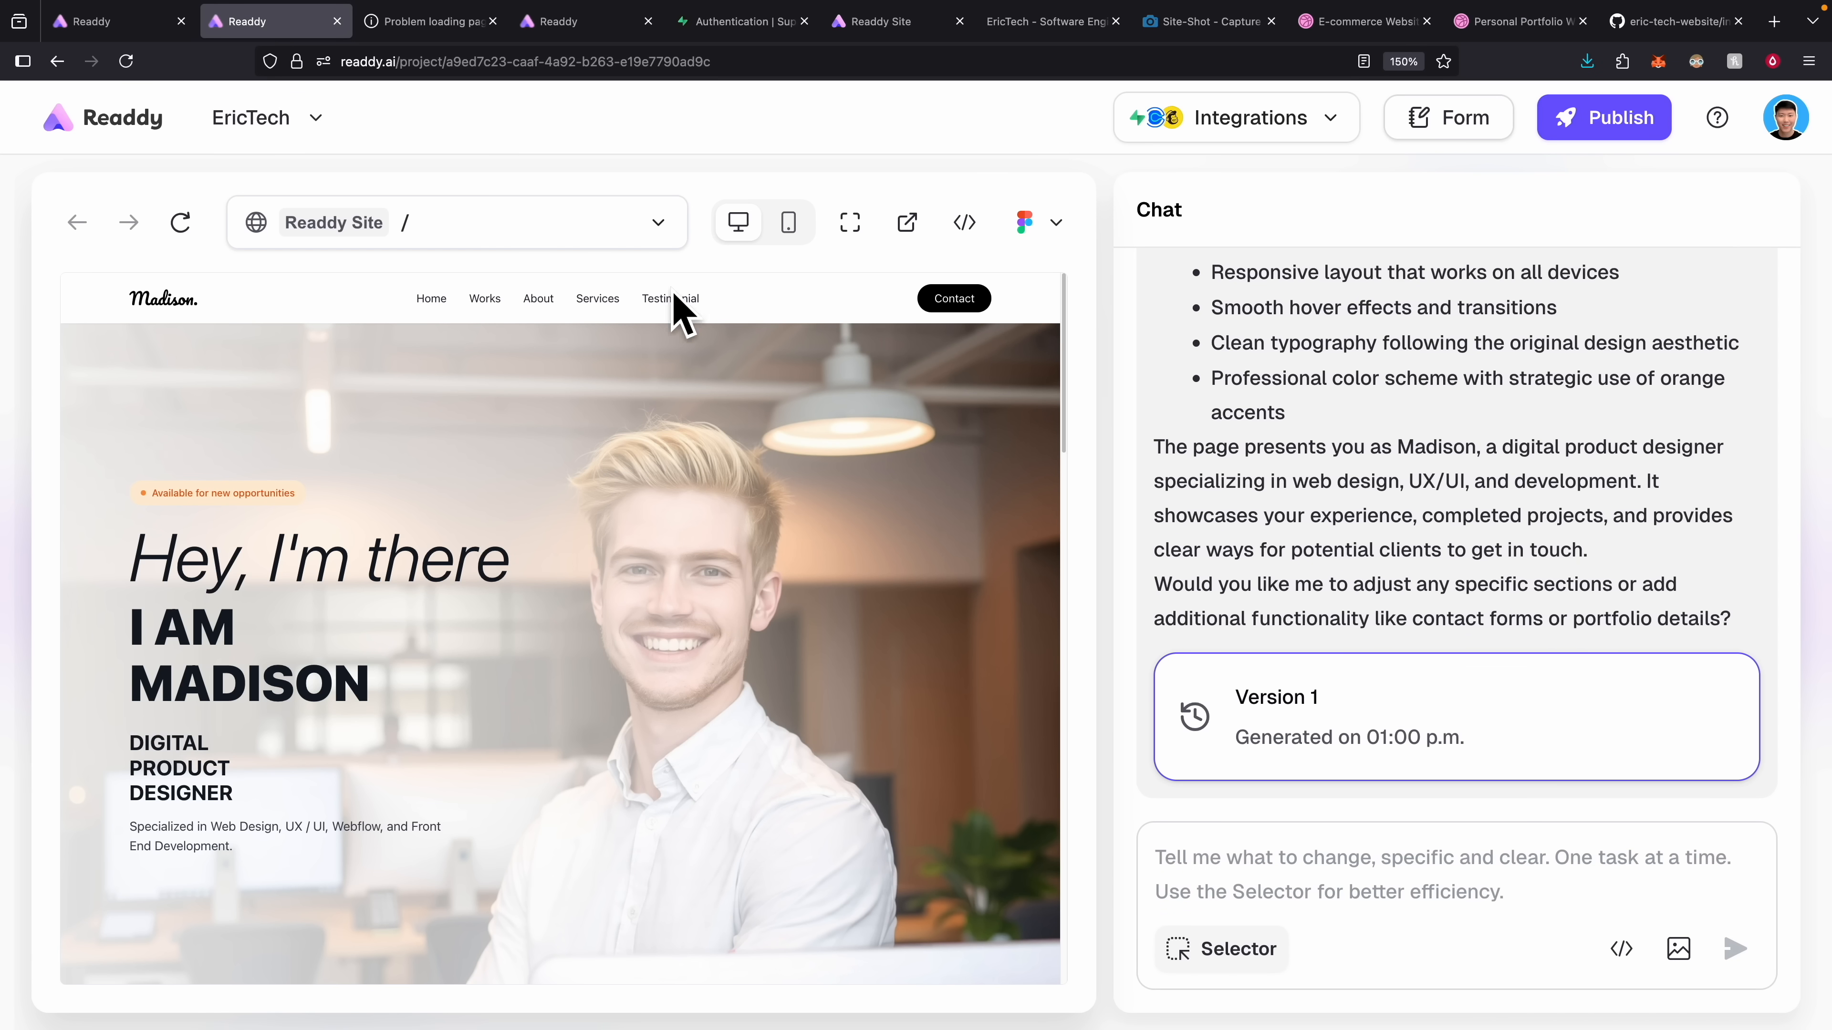
{"action": "scroll", "coordinate": [481, 433], "scroll_direction": "down", "scroll_amount": 1}
{"action": "scroll", "coordinate": [480, 433], "scroll_direction": "down", "scroll_amount": 7}
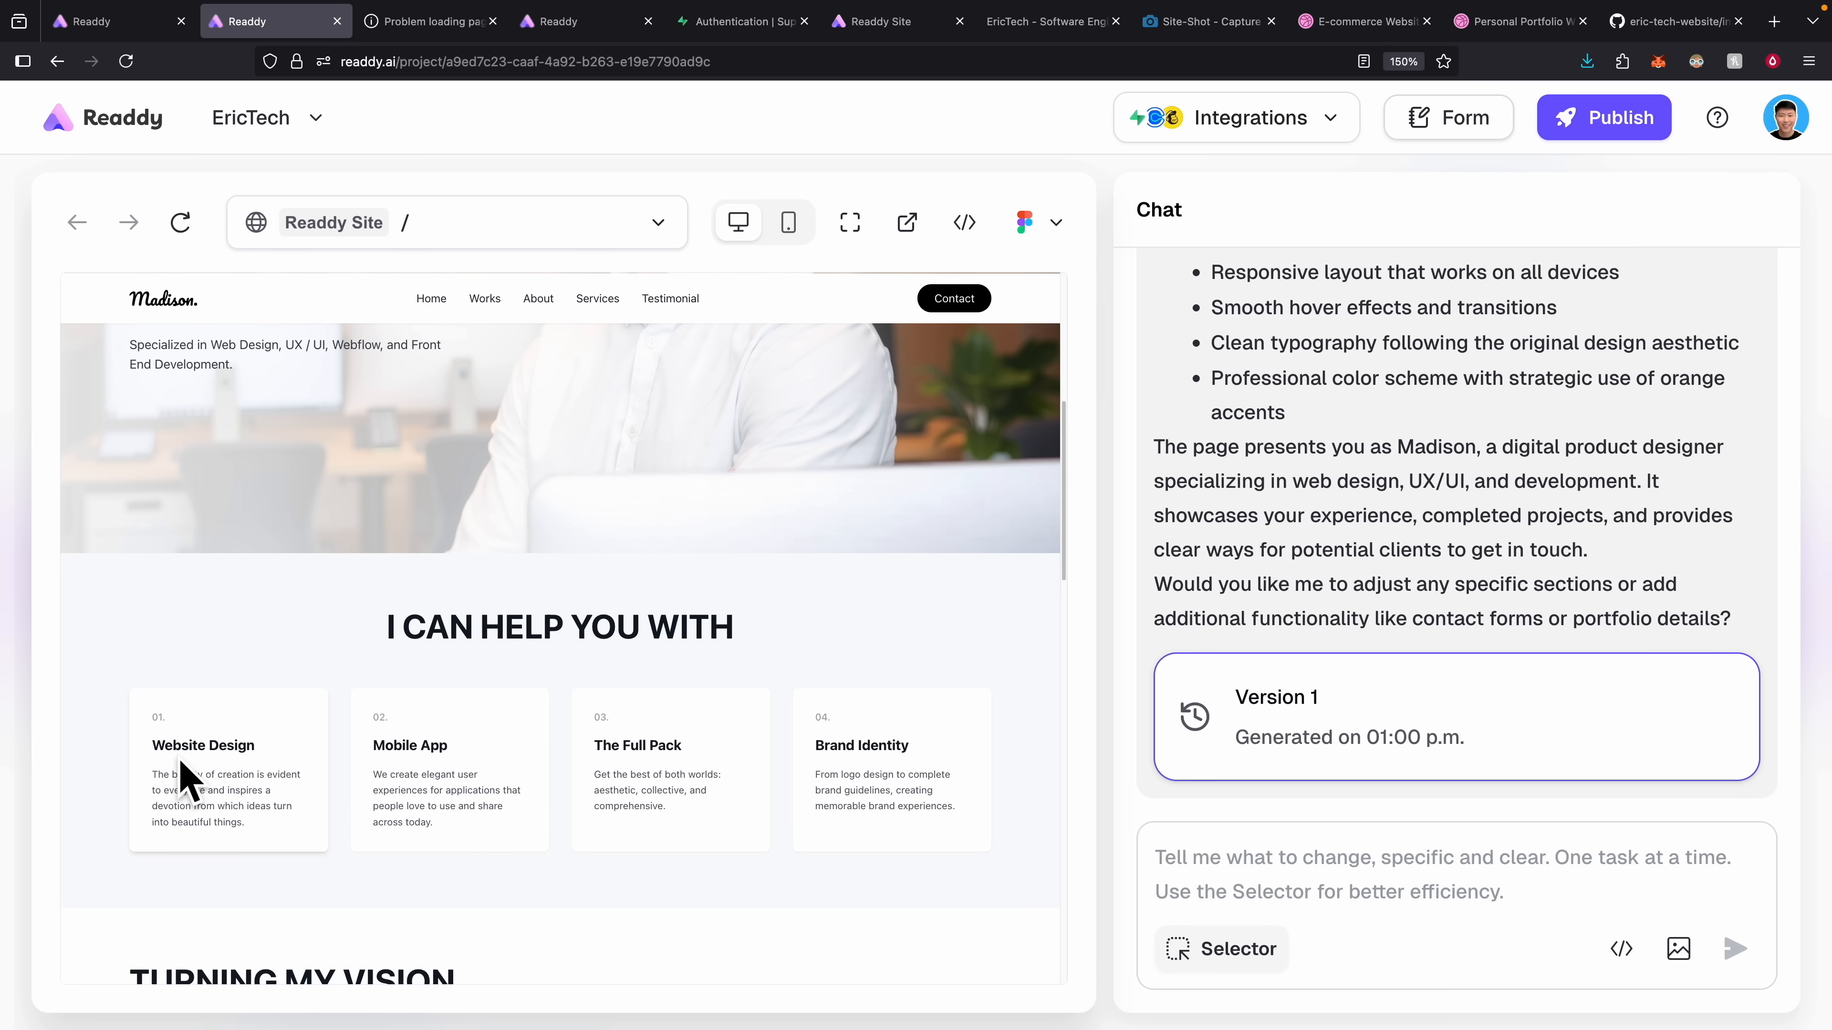
{"action": "scroll", "coordinate": [396, 721], "scroll_direction": "down", "scroll_amount": 6}
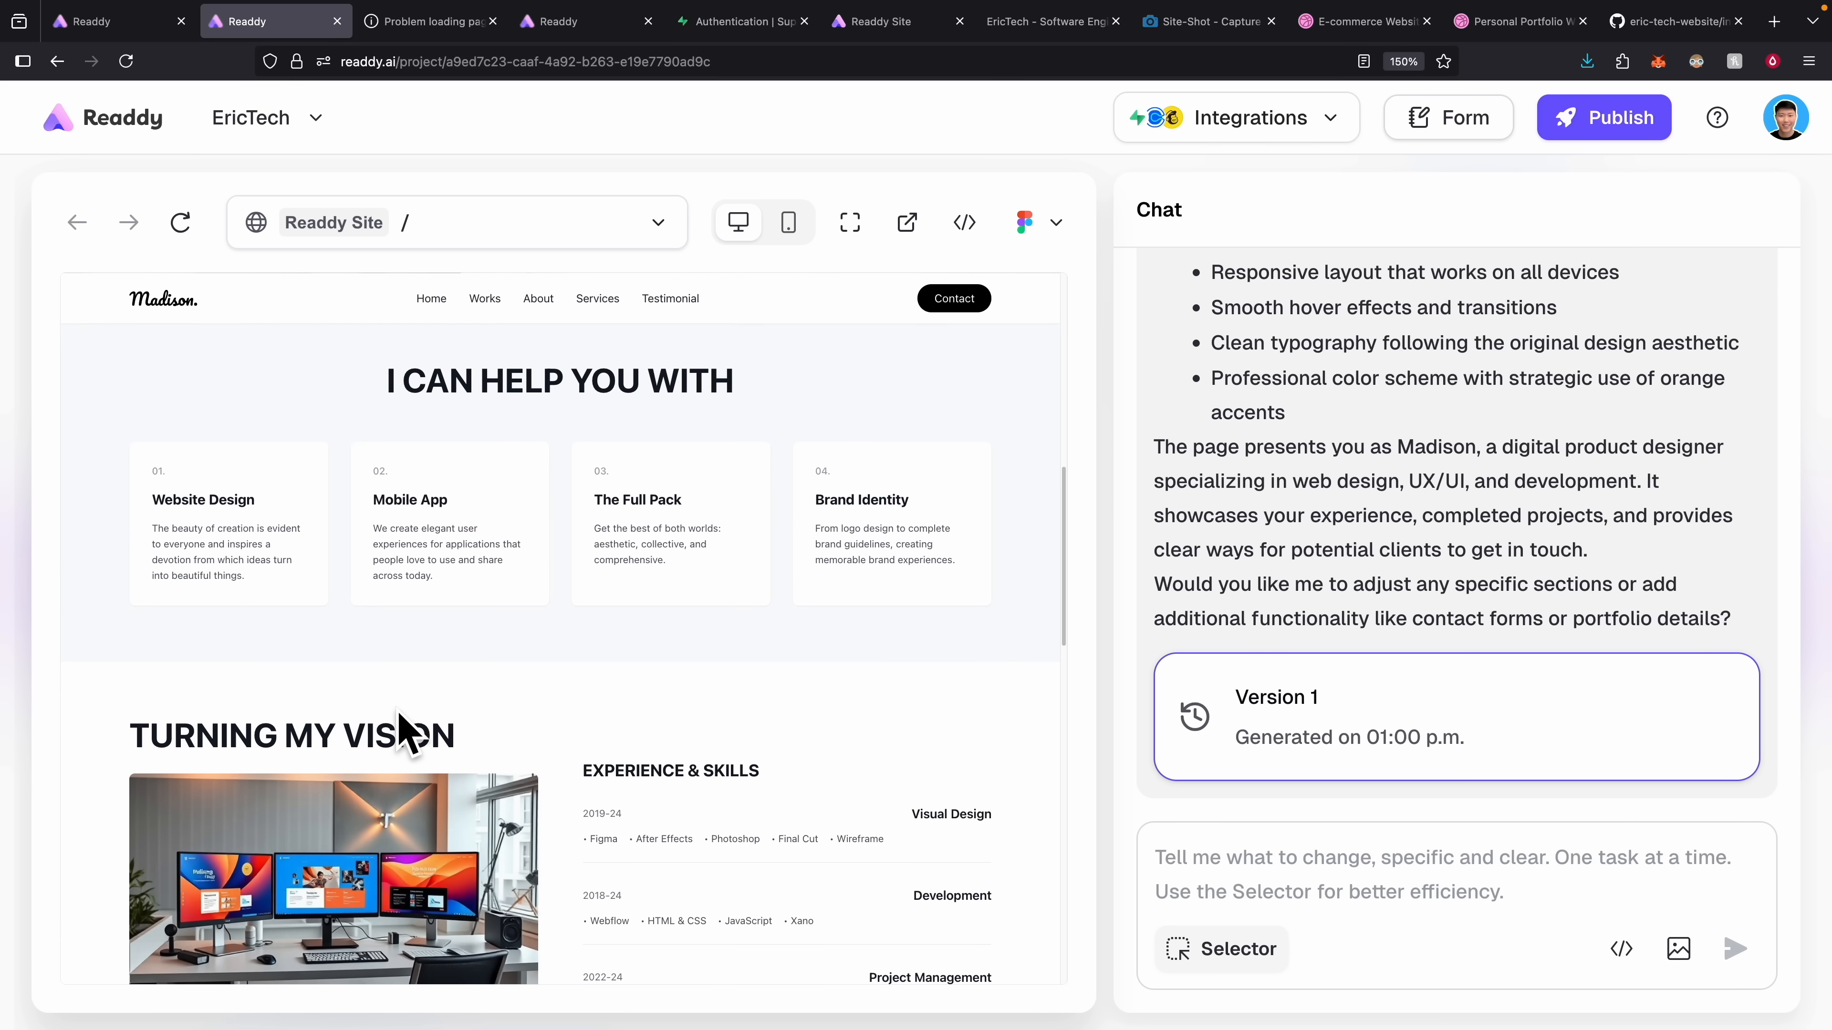
{"action": "scroll", "coordinate": [714, 692], "scroll_direction": "down", "scroll_amount": 12}
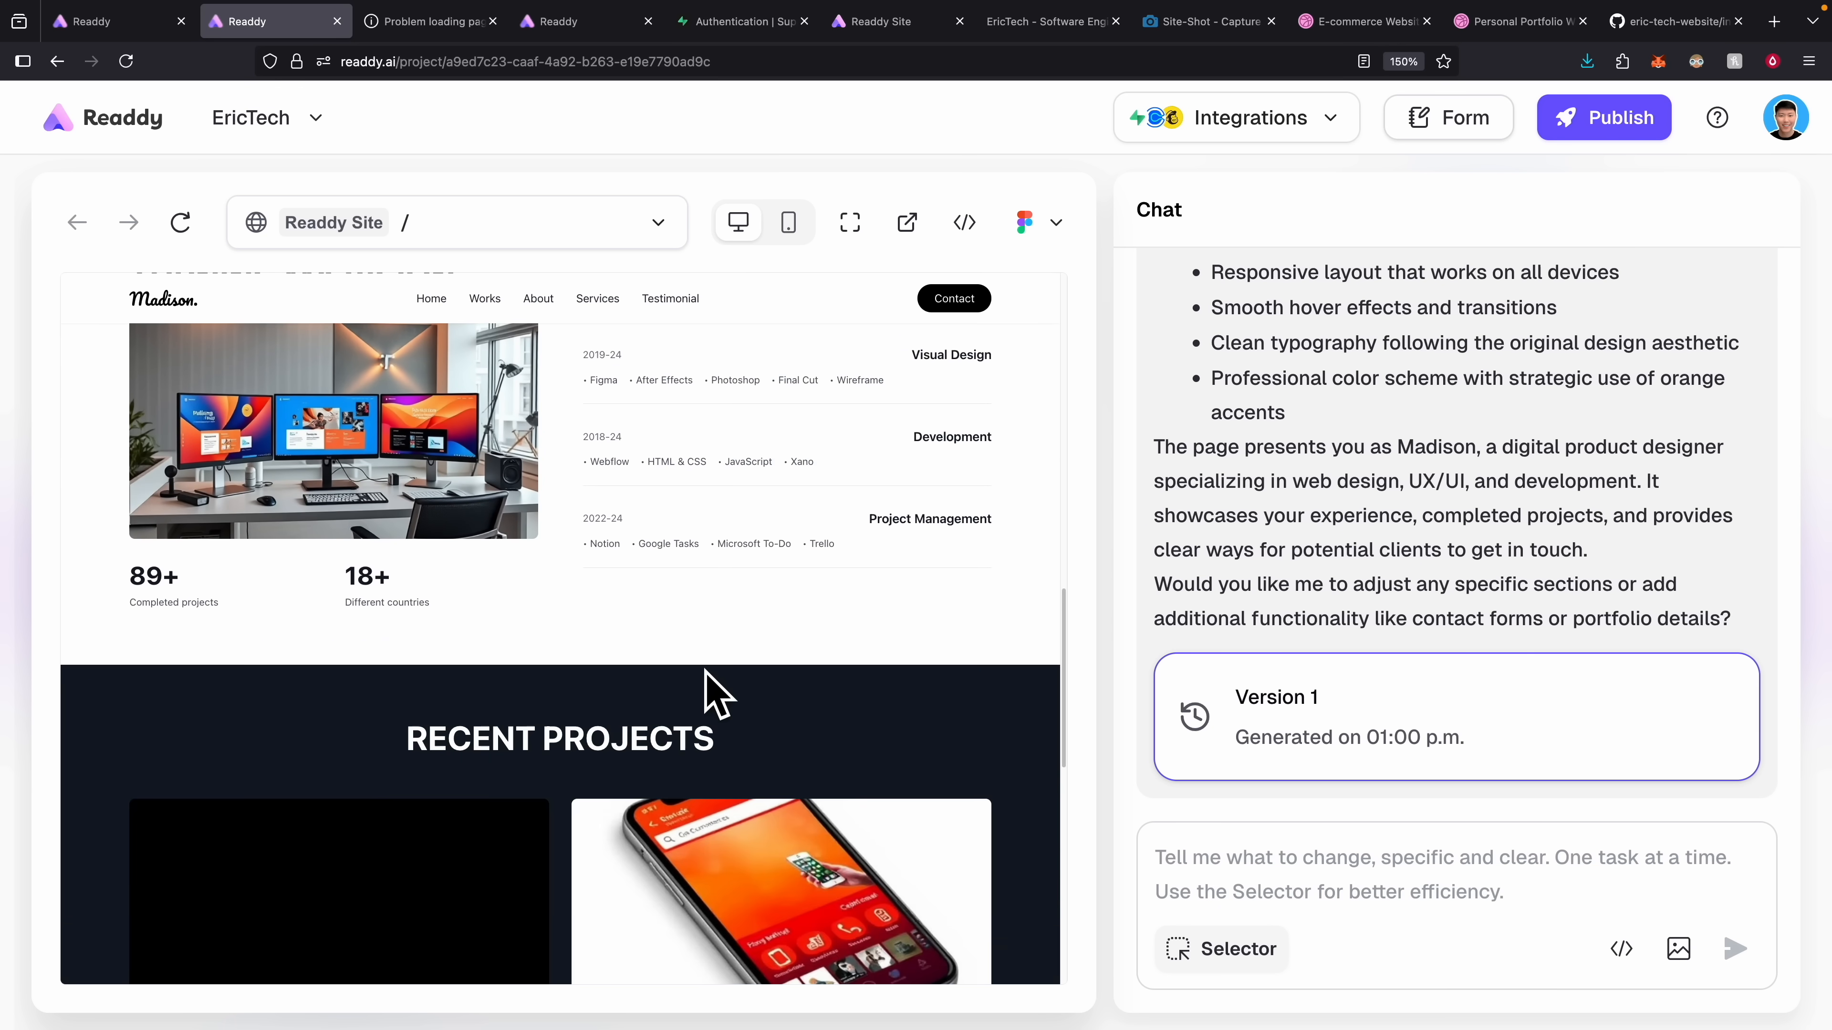
{"action": "scroll", "coordinate": [605, 689], "scroll_direction": "down", "scroll_amount": 5}
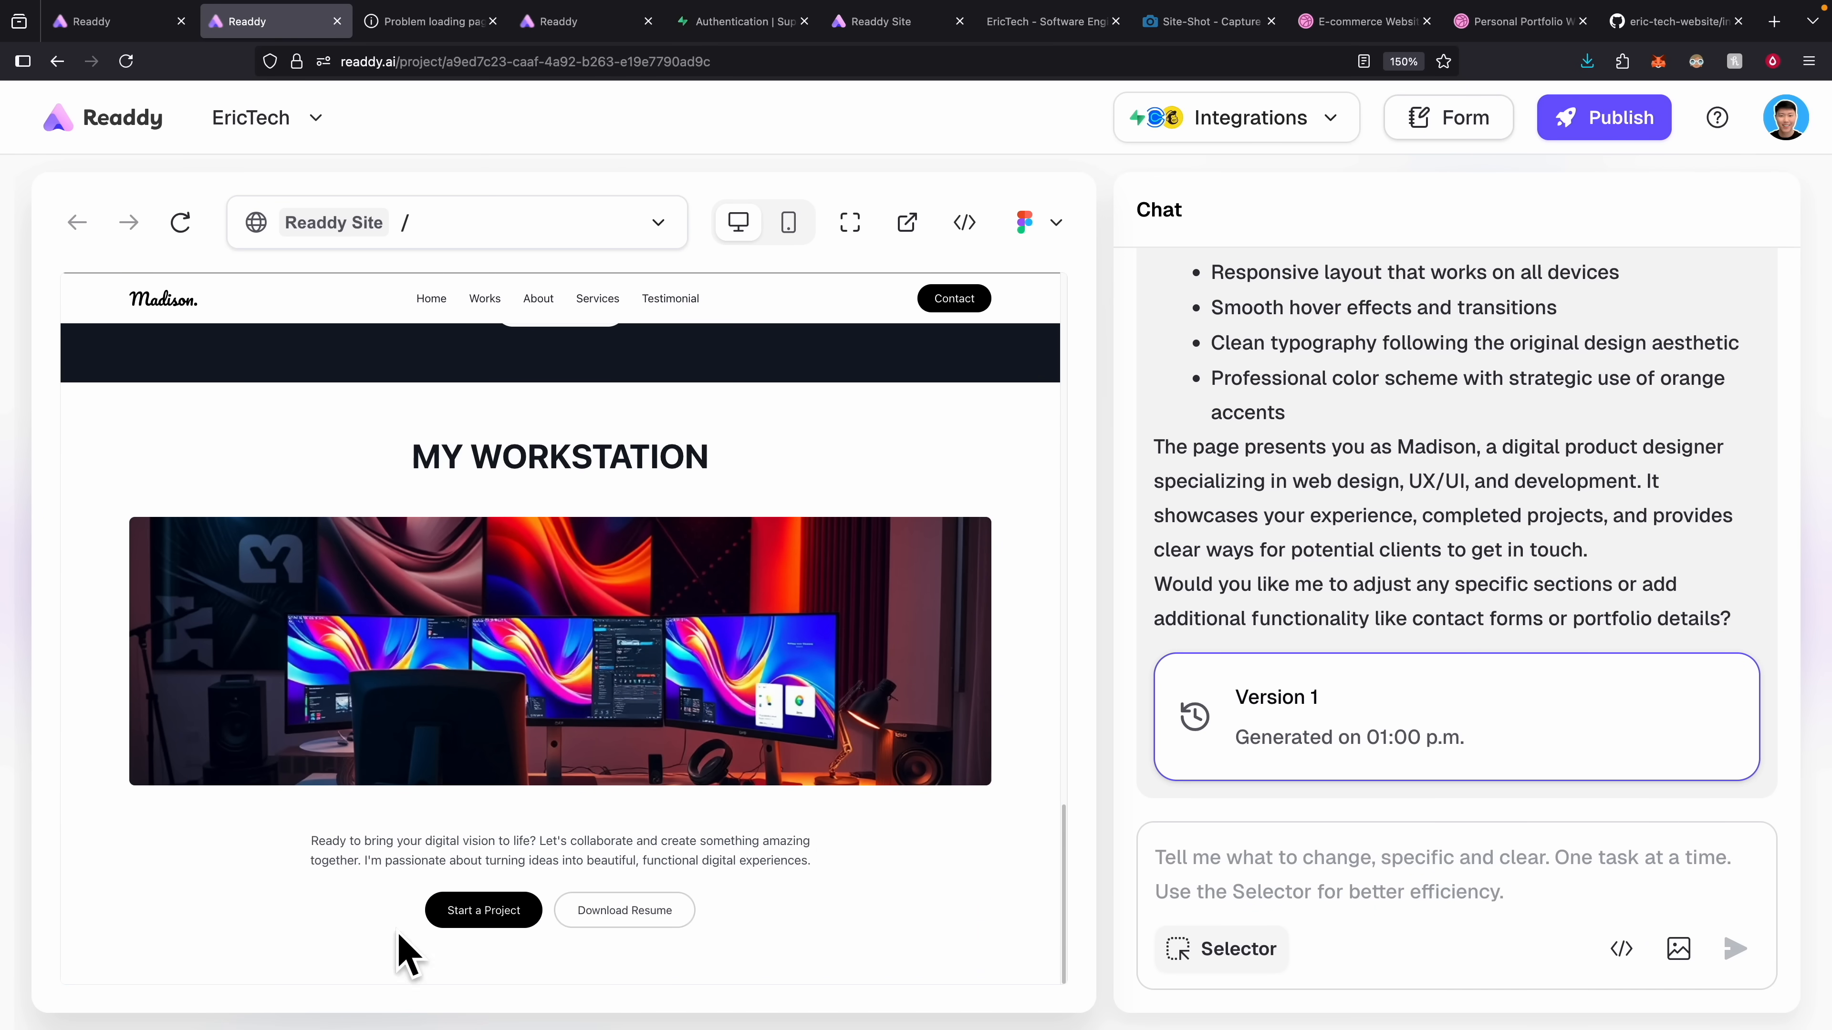
Recheck the original Dribbble portfolio design against the generated site, then return to the Readdy portfolio.
{"action": "left_click", "coordinate": [1514, 29]}
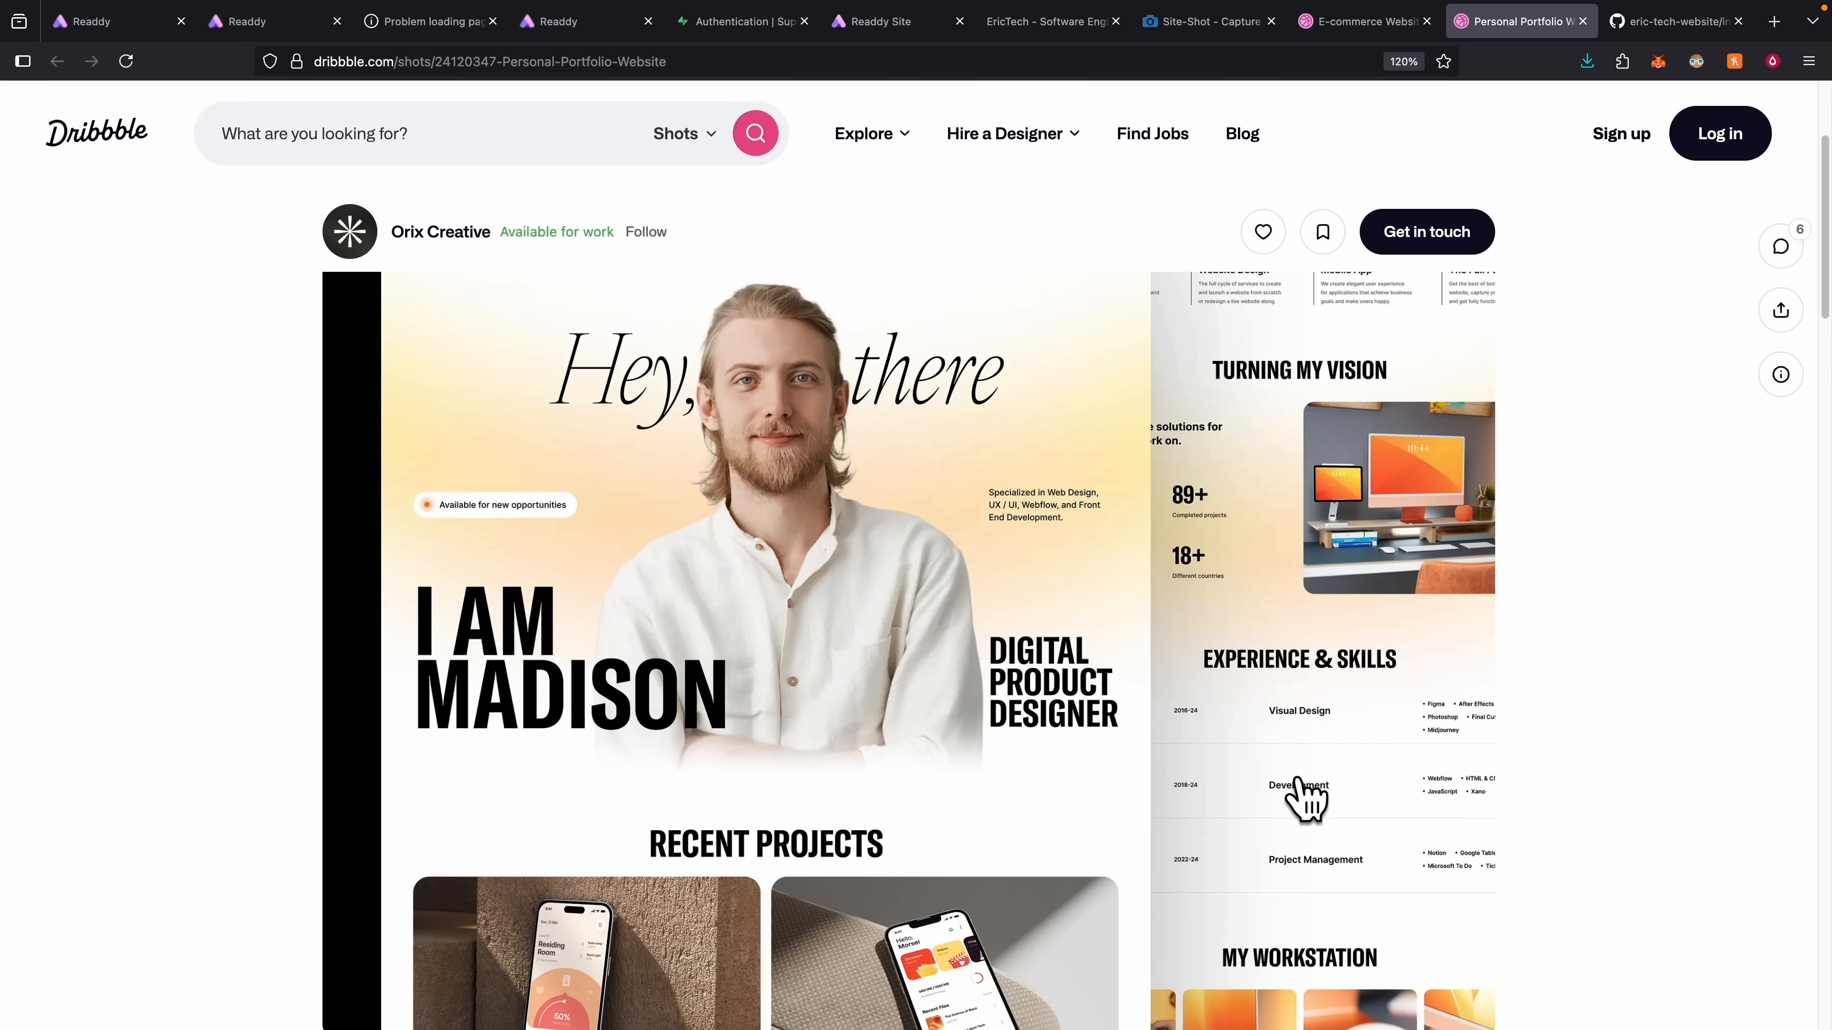
{"action": "scroll", "coordinate": [1179, 768], "scroll_direction": "up", "scroll_amount": 1}
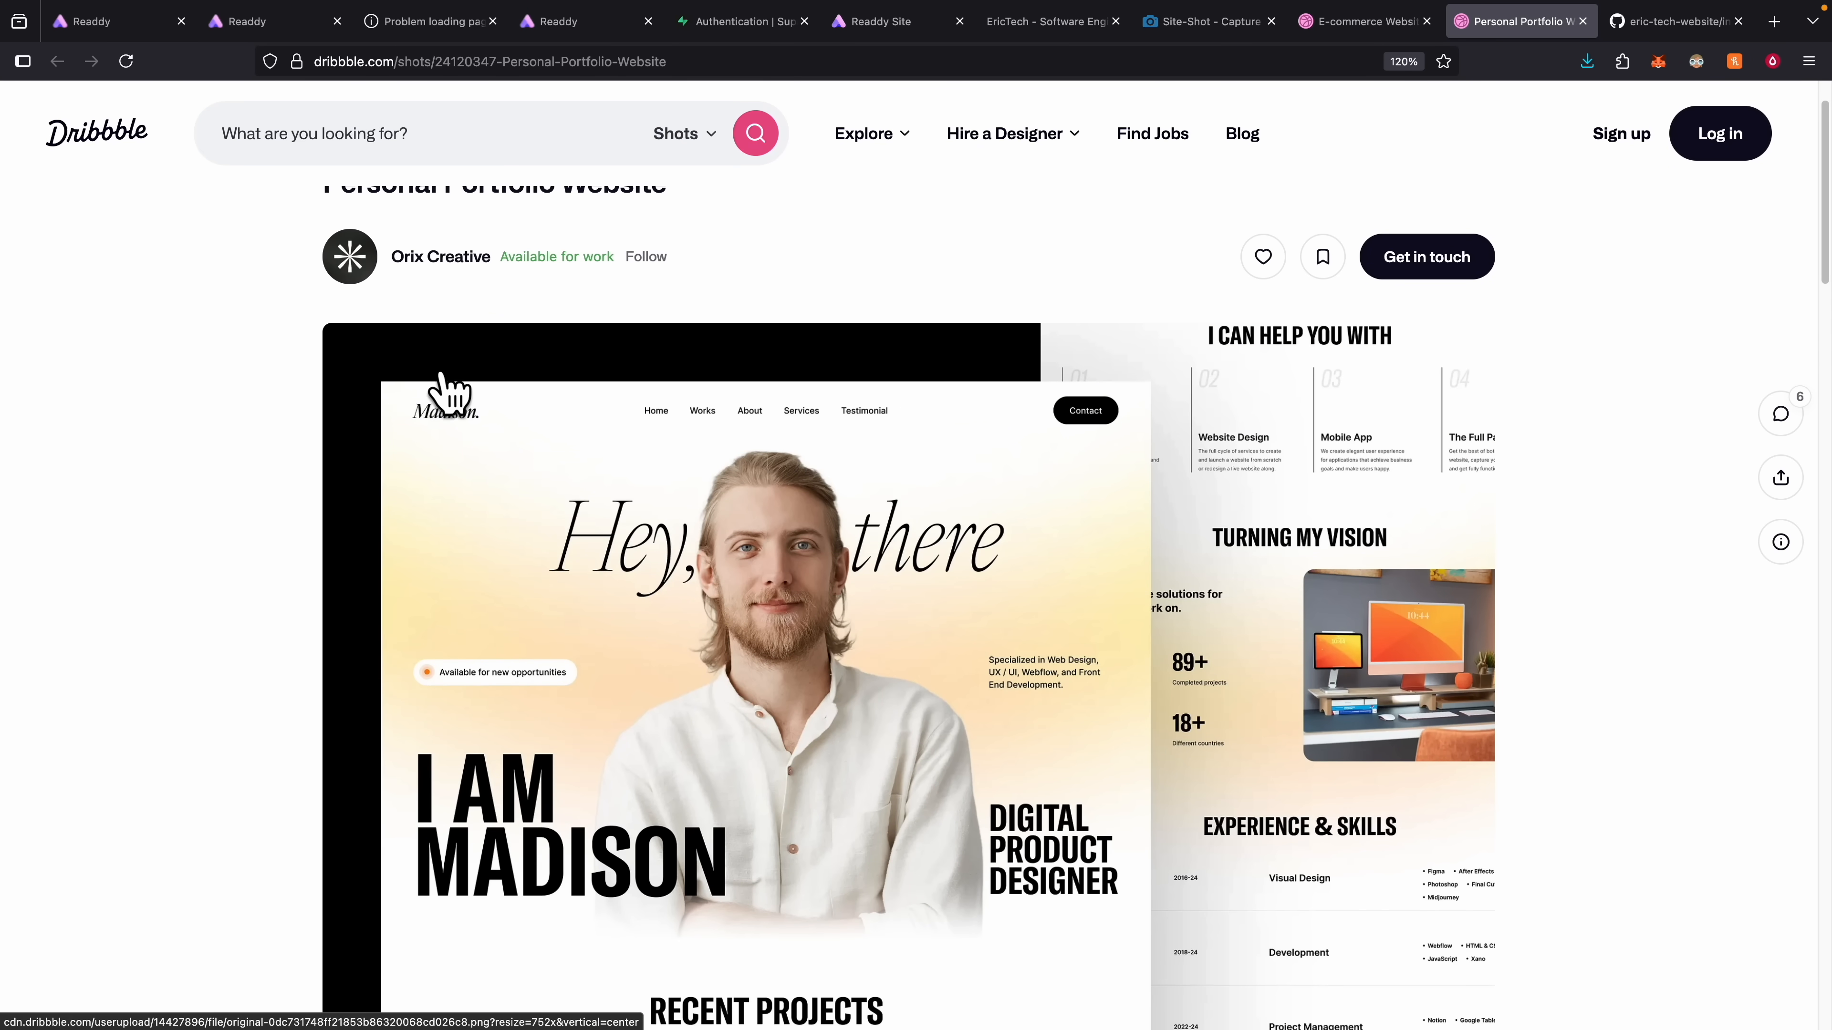
{"action": "left_click", "coordinate": [259, 29]}
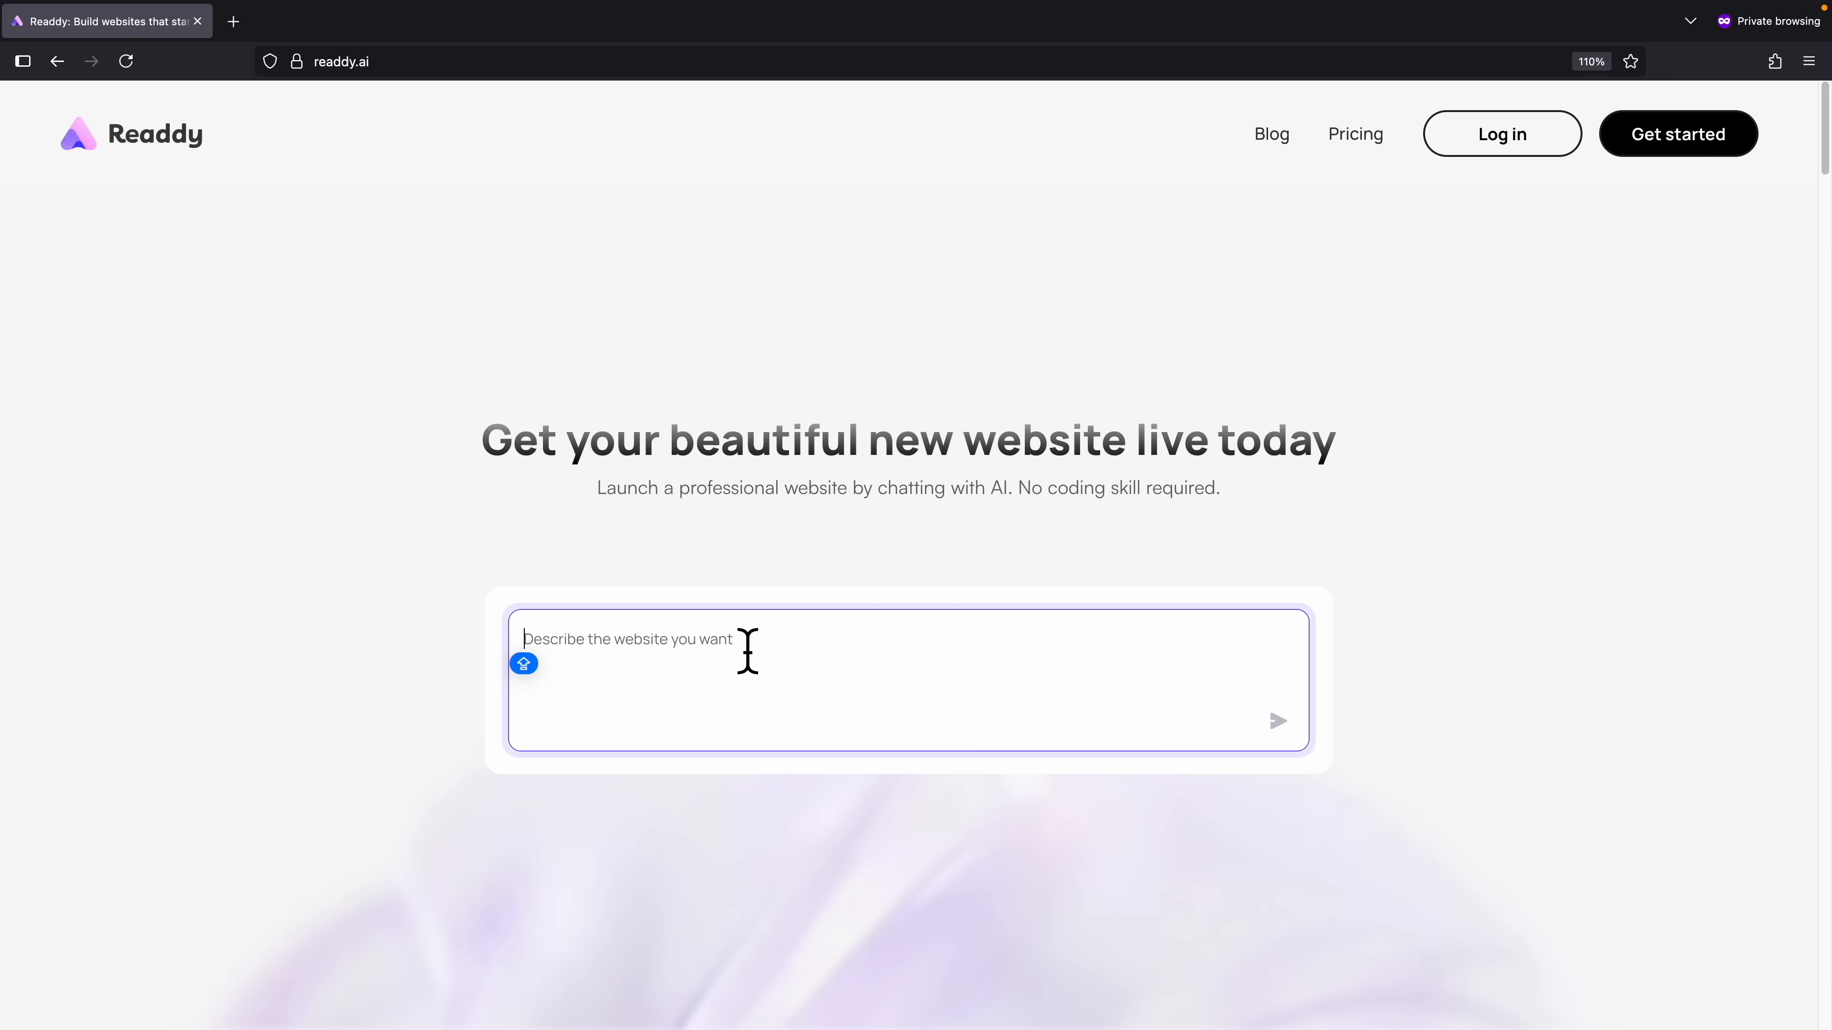
Review Readdy's Pricing page: Free at $0, Starter at $11 and Pro at $24 per month.
{"action": "left_click", "coordinate": [1355, 135]}
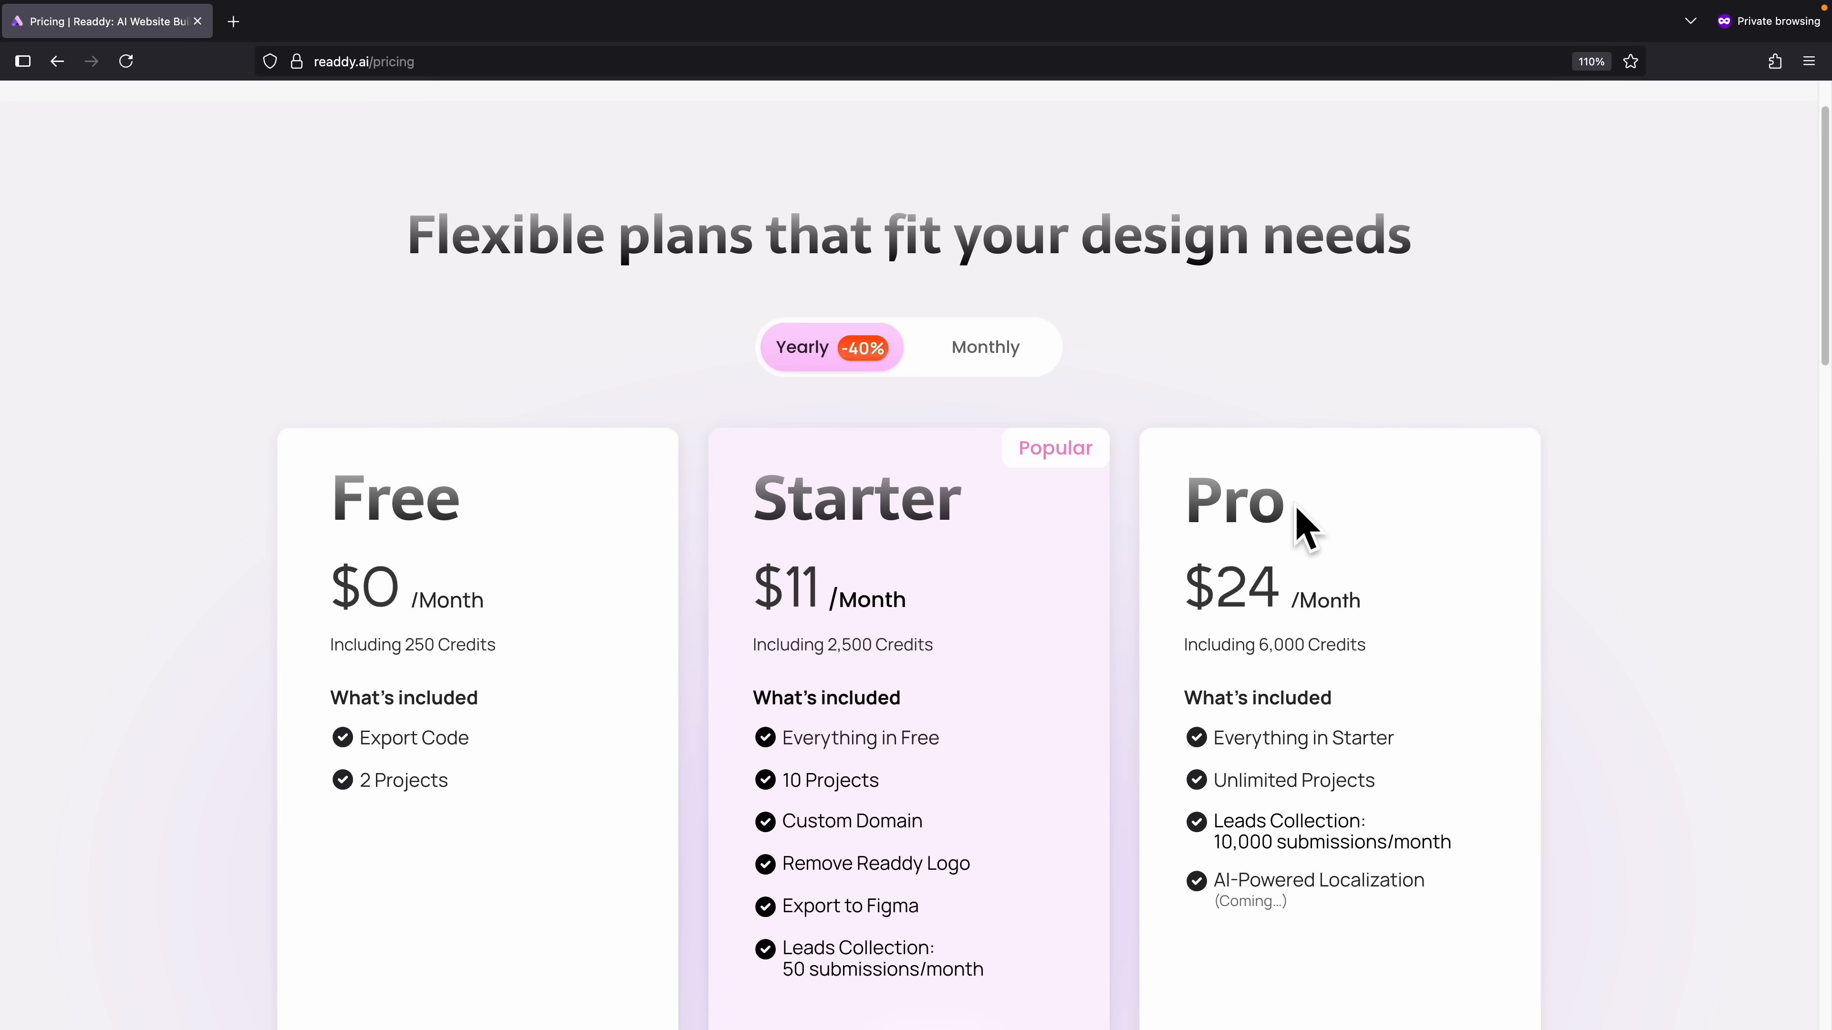
{"action": "scroll", "coordinate": [1235, 532], "scroll_direction": "down", "scroll_amount": 2}
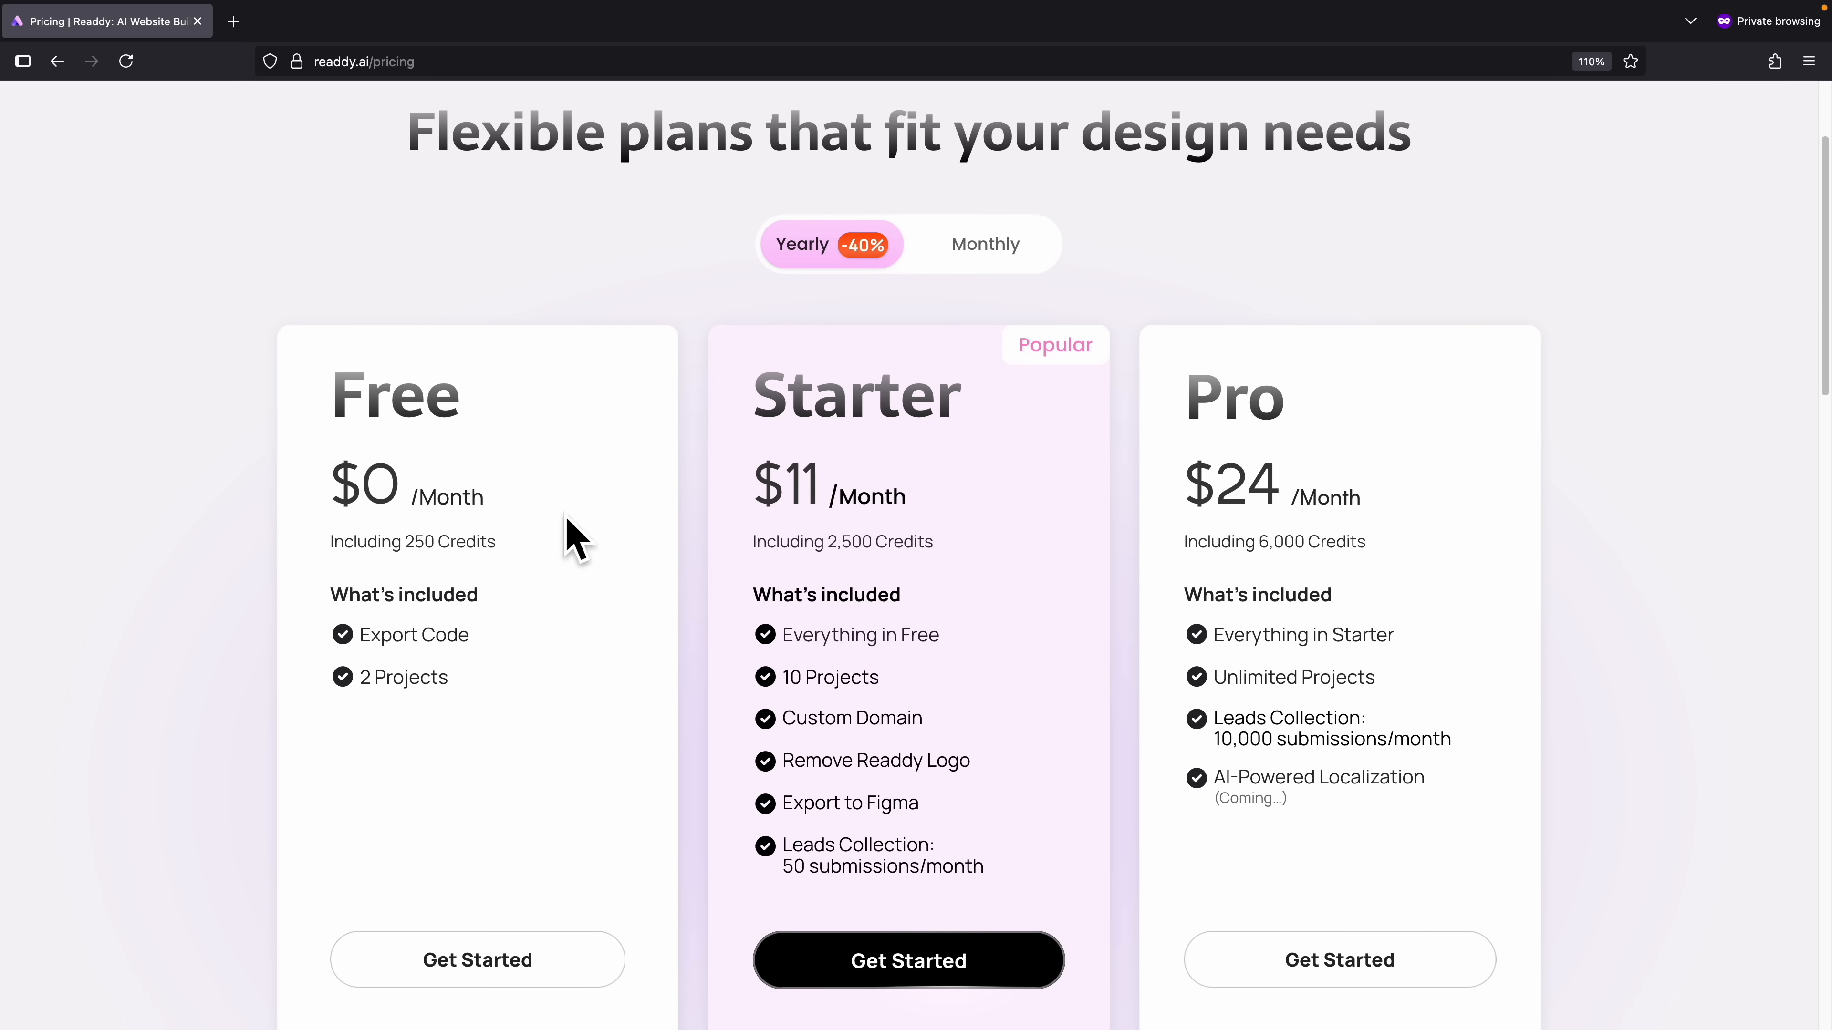
{"action": "scroll", "coordinate": [505, 532], "scroll_direction": "up", "scroll_amount": 1}
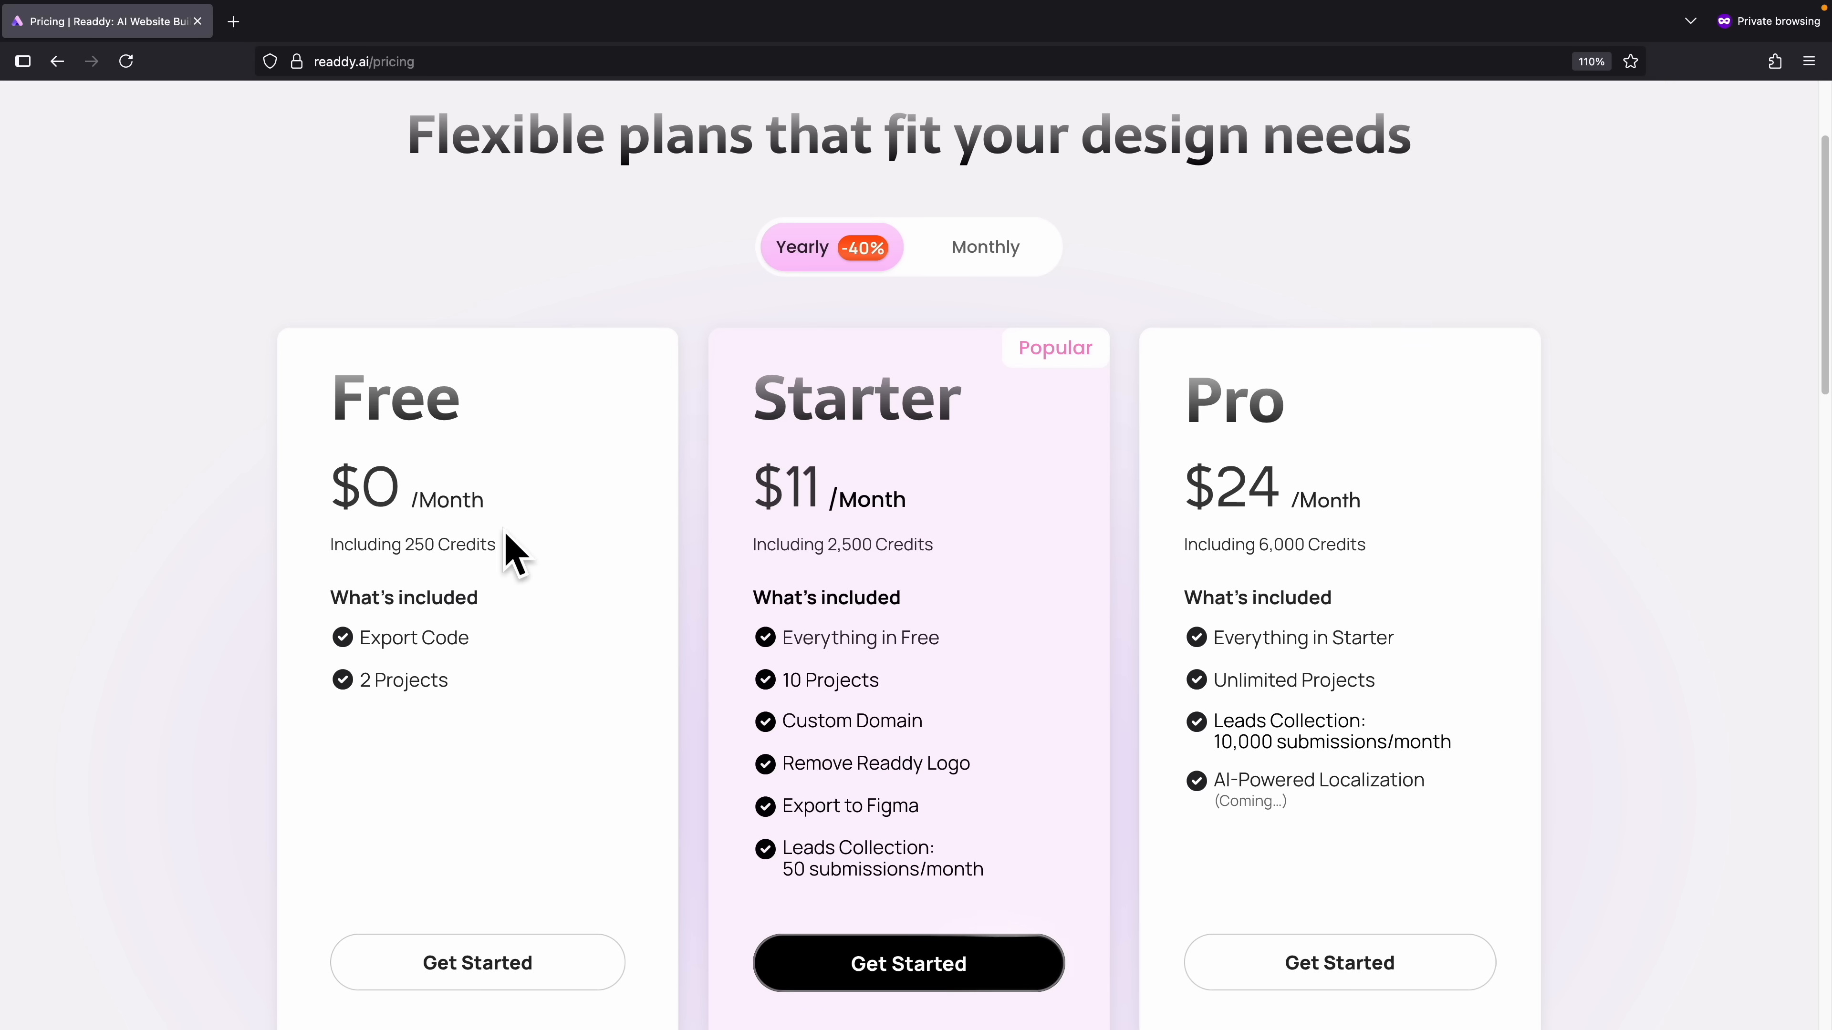
{"action": "scroll", "coordinate": [506, 535], "scroll_direction": "up", "scroll_amount": 4}
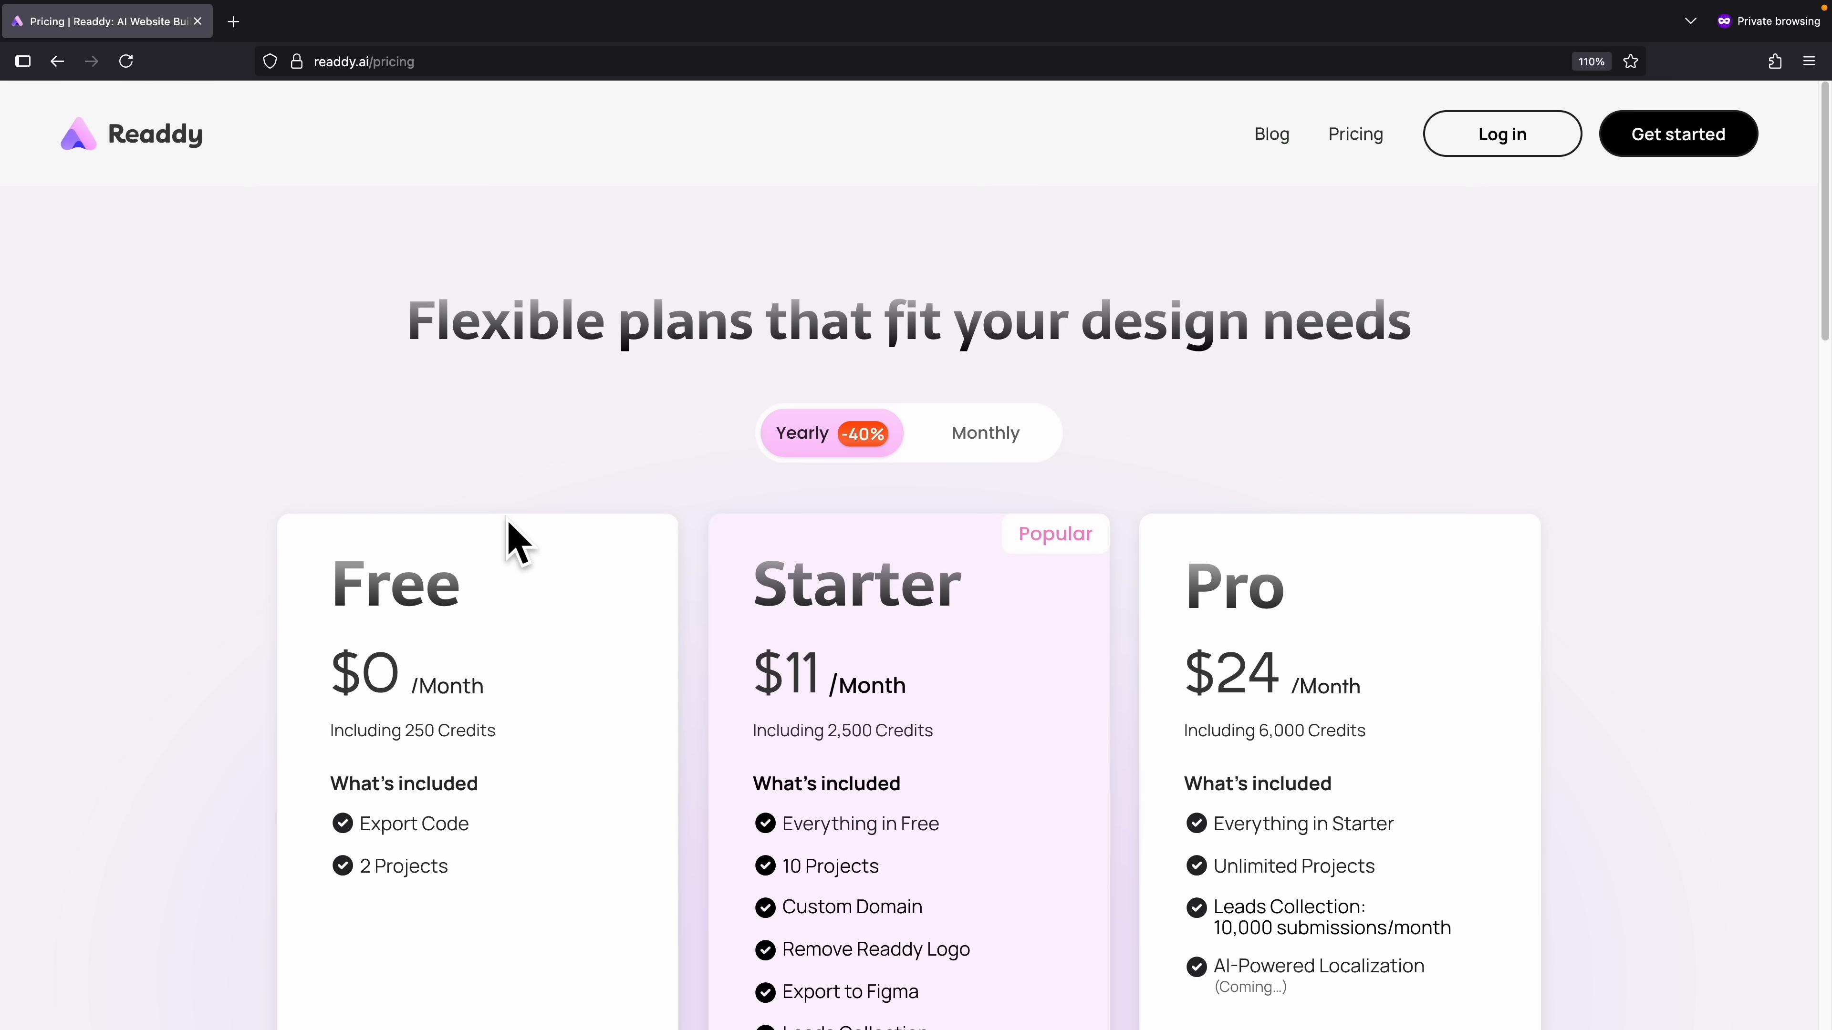